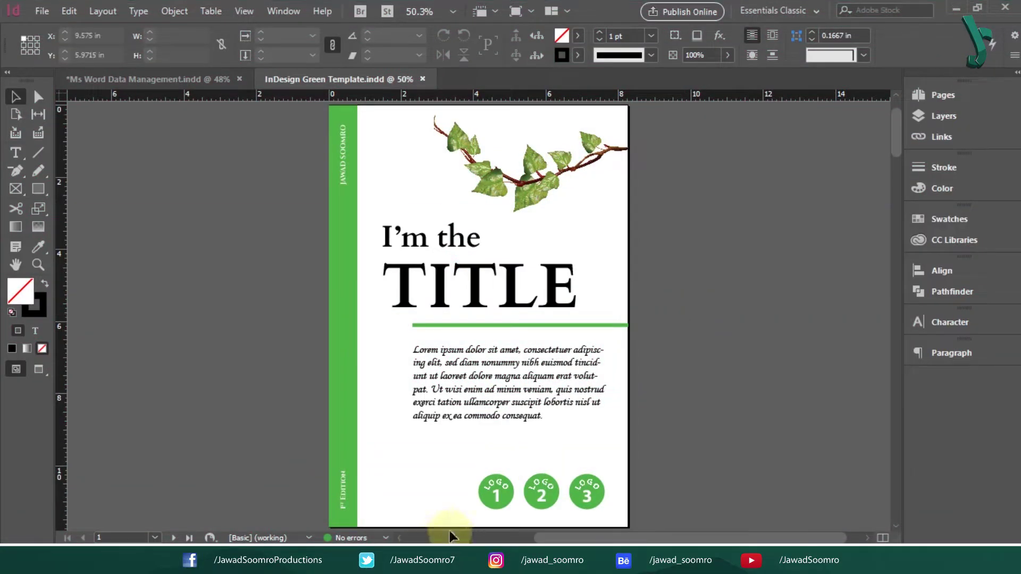
click(584, 488)
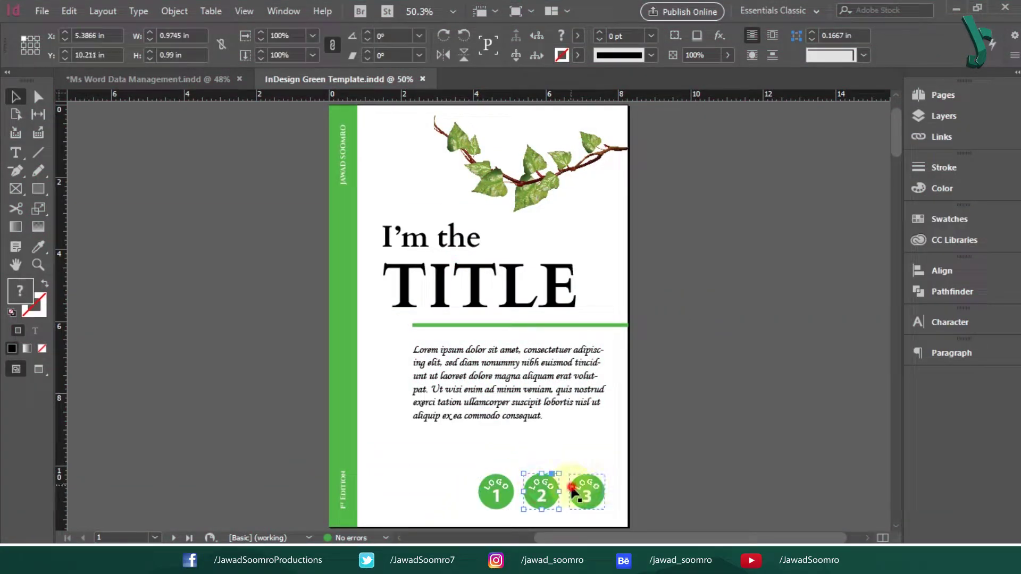
click(709, 444)
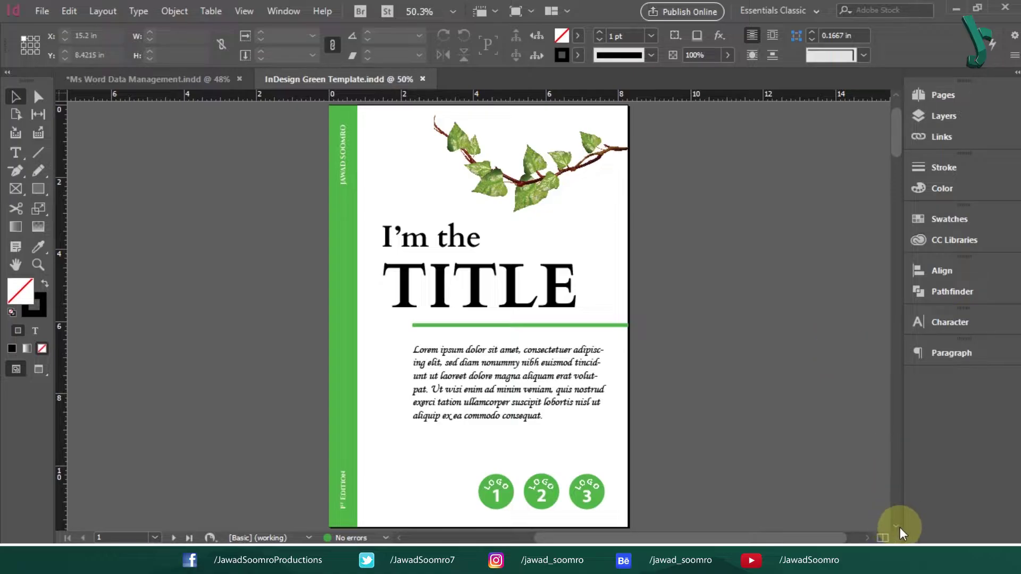
drag(898, 130, 898, 187)
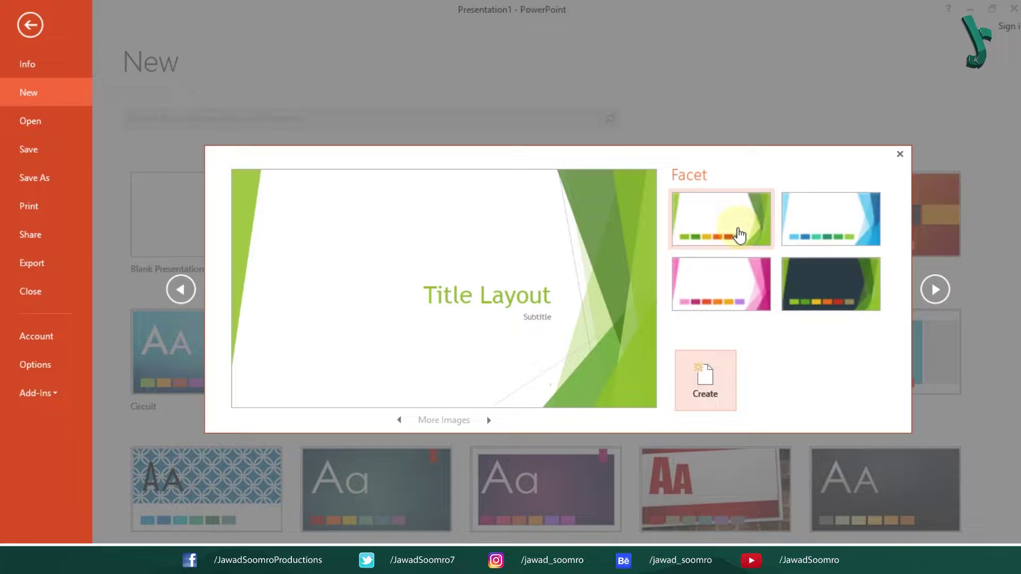
Step: In PowerPoint, create a presentation from the green Facet theme and add new slides after the title slide
click(735, 224)
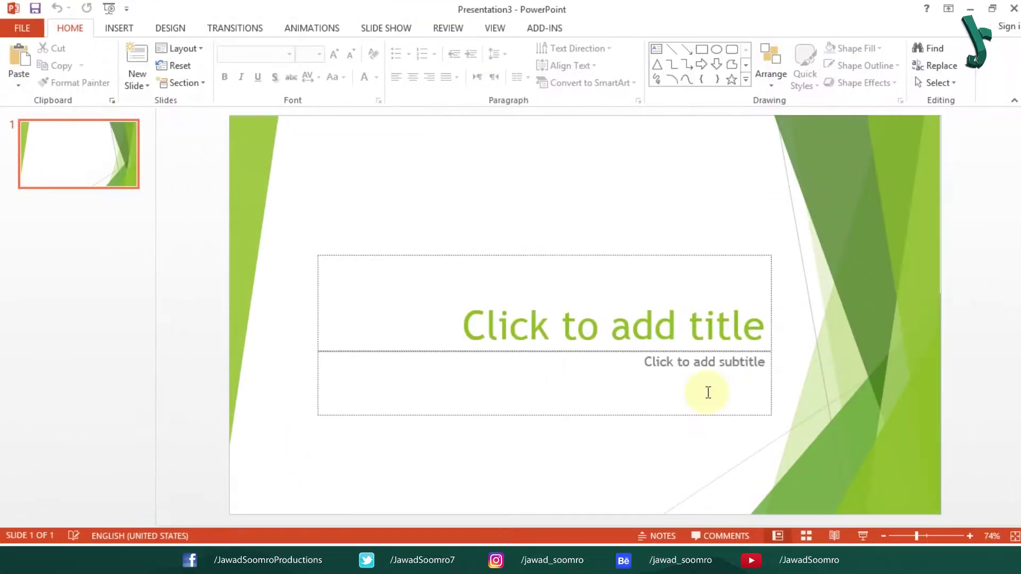
right_click(78, 155)
key(Escape)
key(Return)
right_click(93, 236)
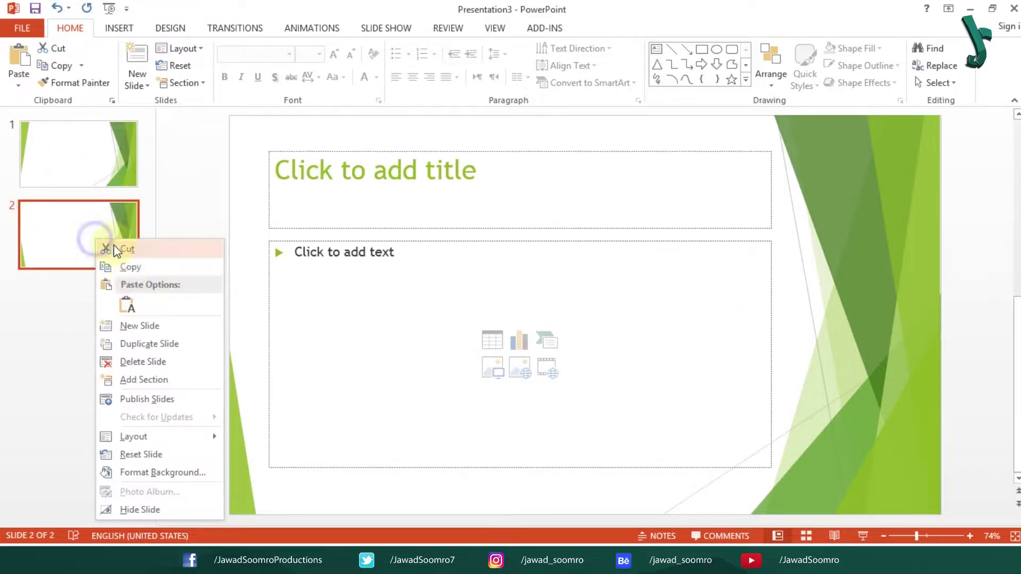
click(144, 325)
click(88, 143)
click(126, 323)
right_click(139, 320)
click(200, 129)
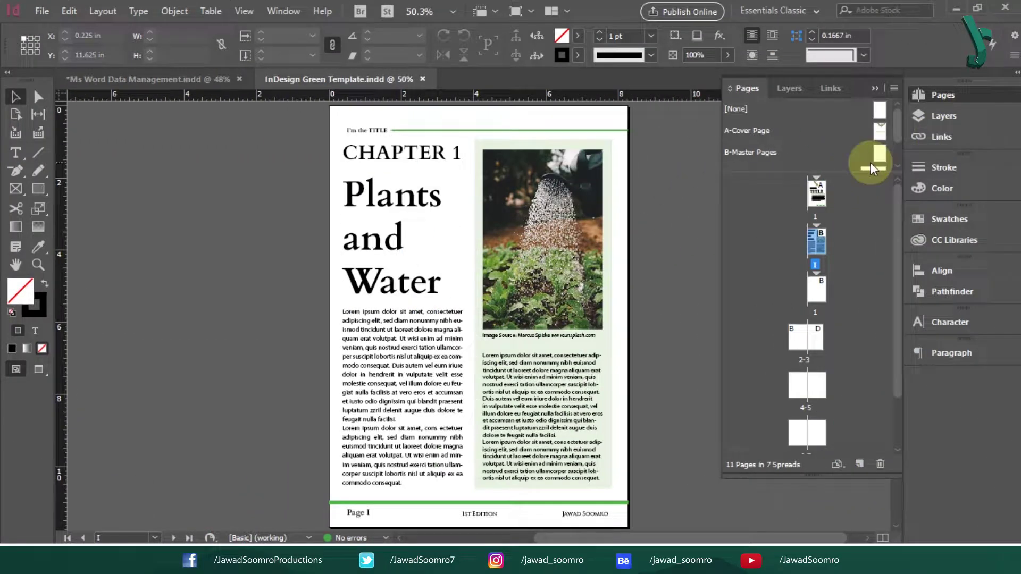
click(876, 90)
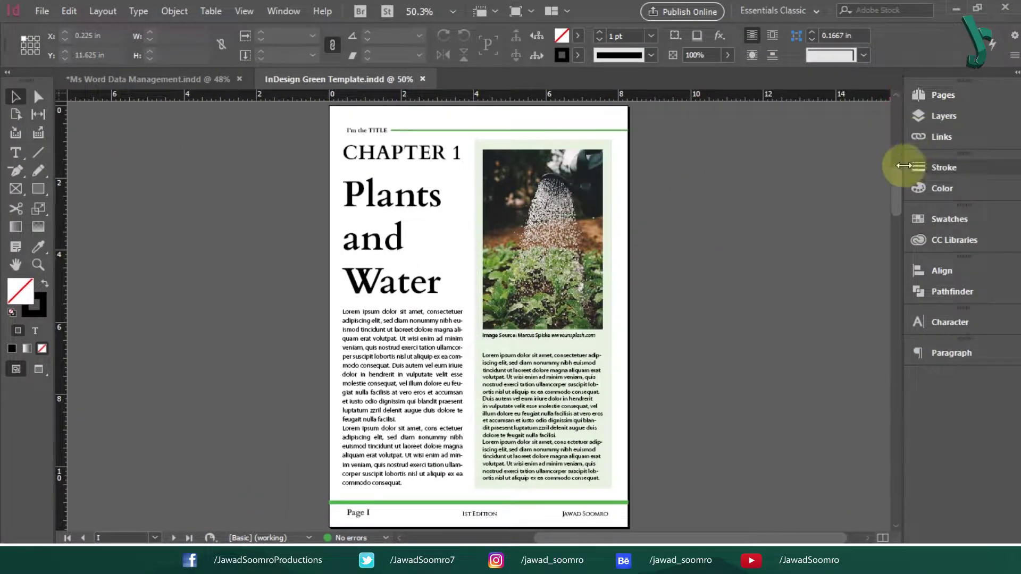
mouse_move(896, 183)
mouse_down()
mouse_move(909, 271)
mouse_move(902, 483)
mouse_move(882, 276)
mouse_move(896, 127)
mouse_move(900, 188)
mouse_up()
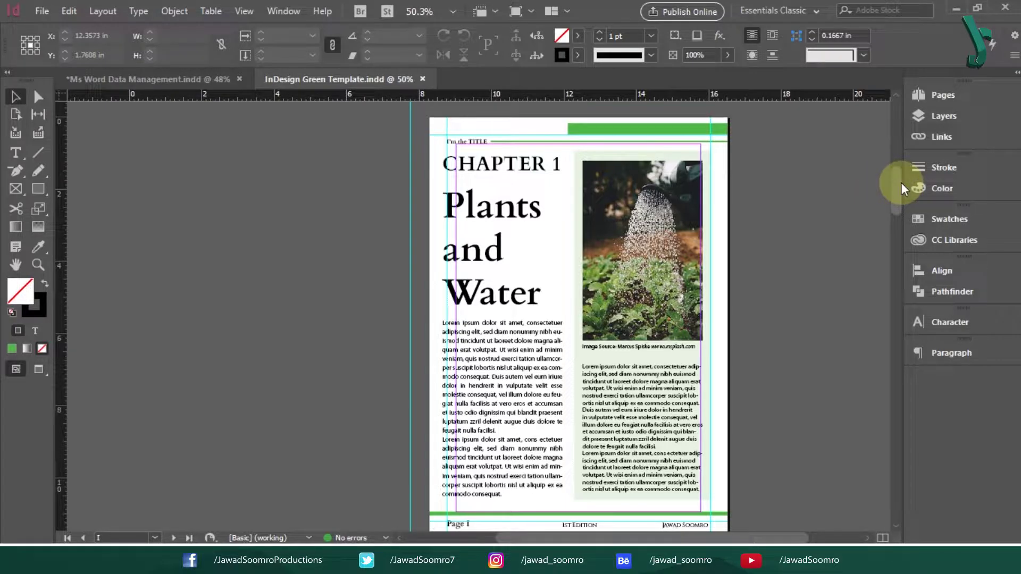
drag(898, 183, 923, 343)
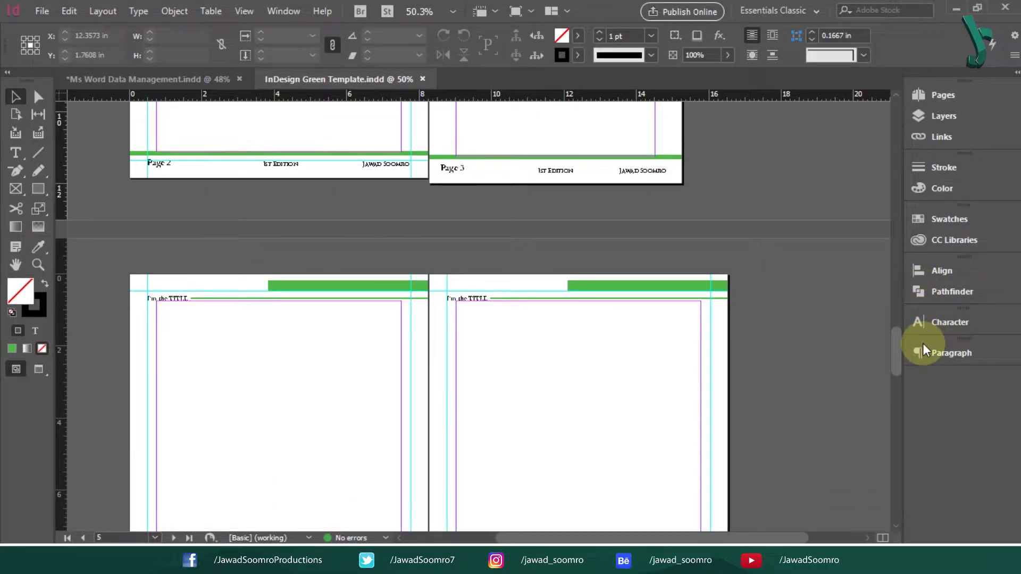
drag(923, 343, 911, 182)
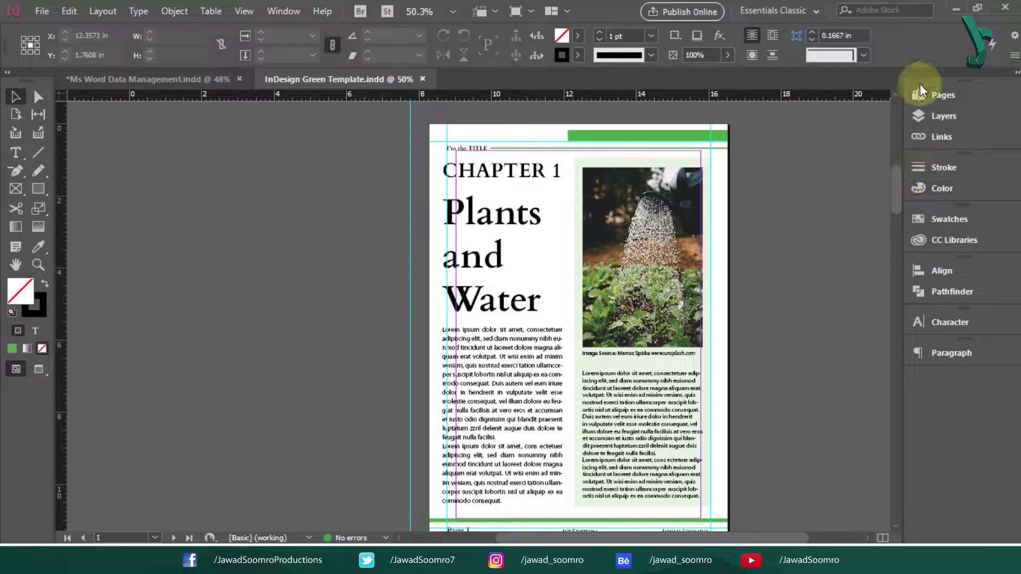
Step: In the InDesign template, open B-Master Pages at 100% zoom and draw a text frame about 3.5 in wide below the header line
click(969, 91)
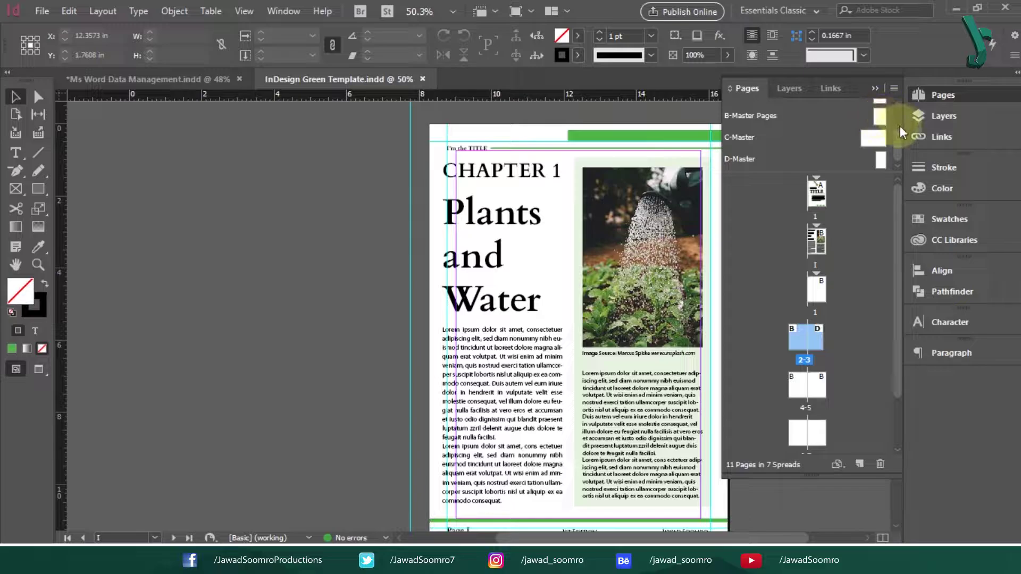
double_click(880, 116)
key(ctrl+1)
key(t)
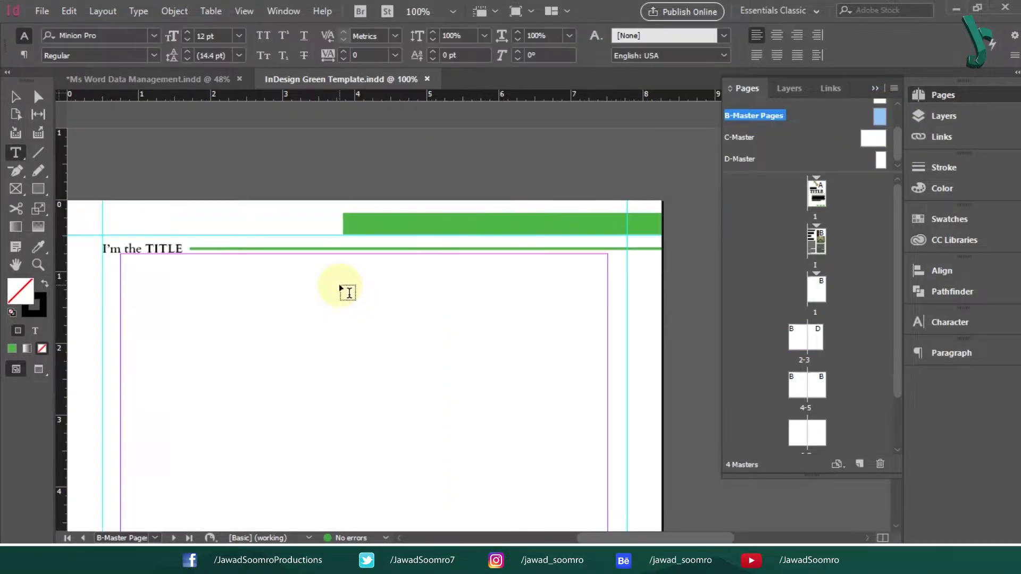
click(345, 291)
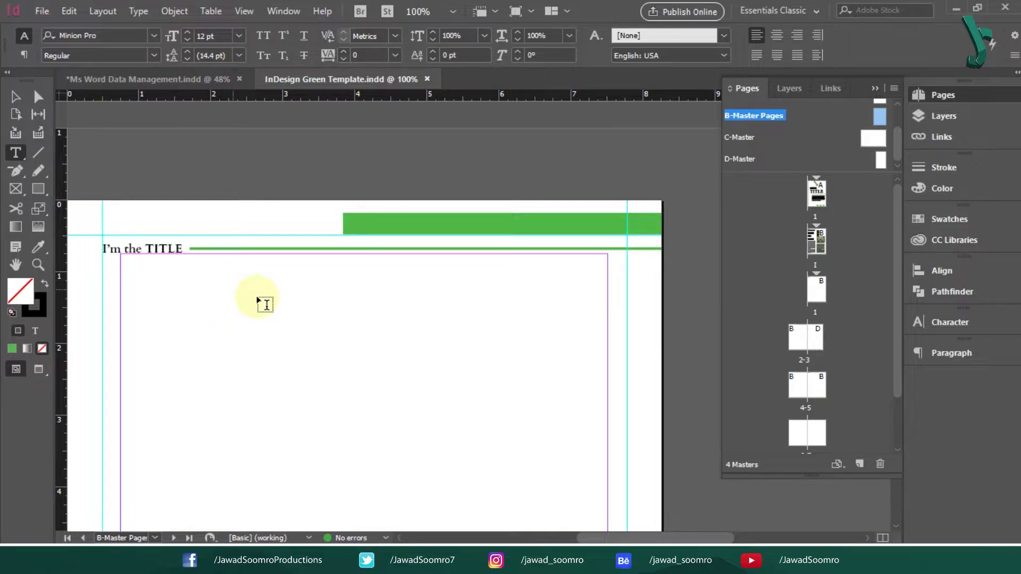
drag(296, 283, 545, 309)
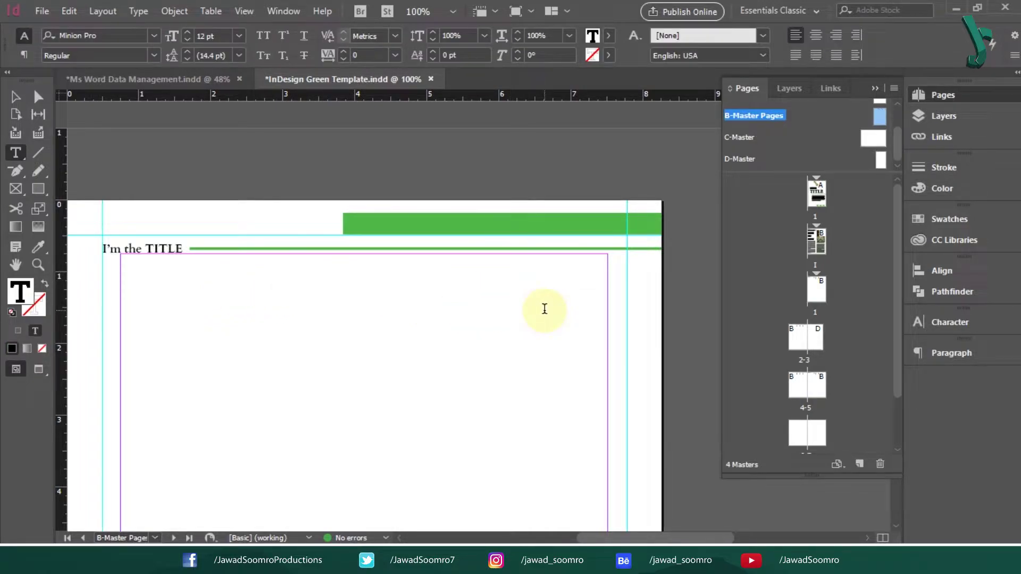
Step: Enter ENVIRONMENT FRIENDLY SCIENCE BOOKS in the new text frame, and reword it to ENVIRONMENTAL SCIENCE BOOKS
text(ENVIR)
key(BackSpace)
key(BackSpace)
key(BackSpace)
text(VIRONE)
key(BackSpace)
text(MENT FRIENDLY SCIENCE BOOKS)
triple_click(452, 279)
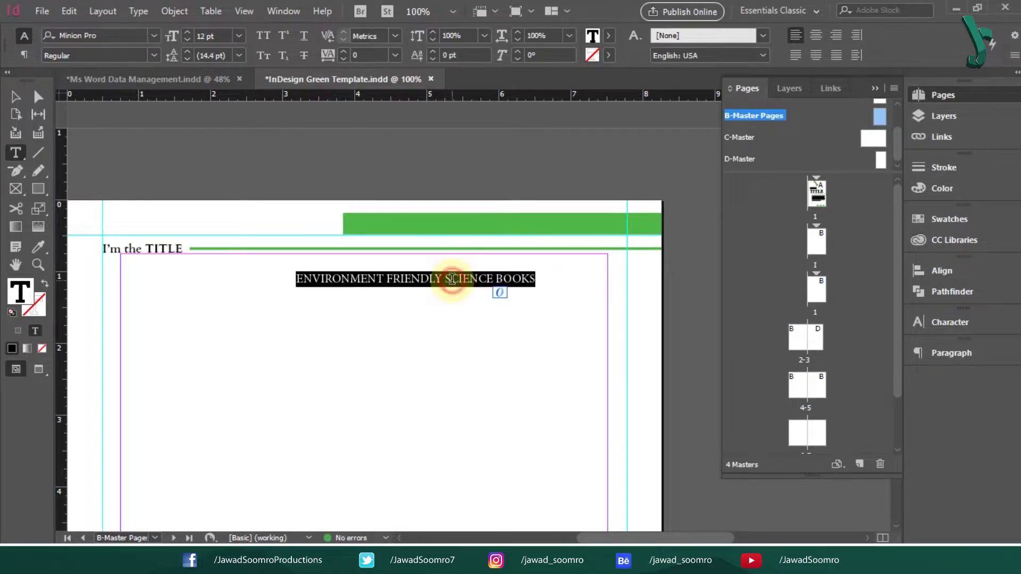
drag(442, 278, 382, 281)
text(AL)
Step: Format the ENVIRONMENTAL SCIENCE BOOKS text in Cardo Bold with a white fill
key(ctrl+a)
click(107, 36)
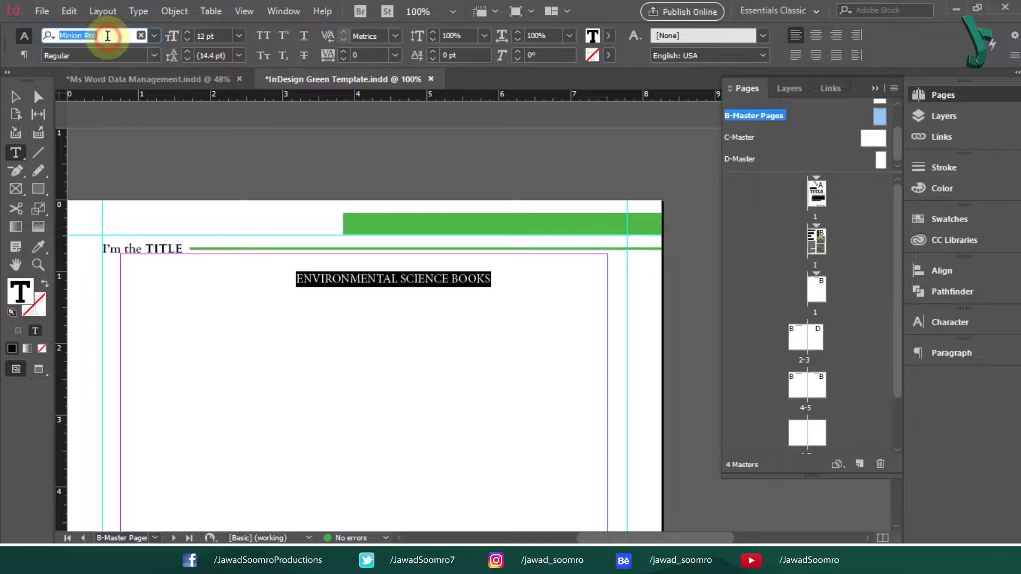
text(cardo)
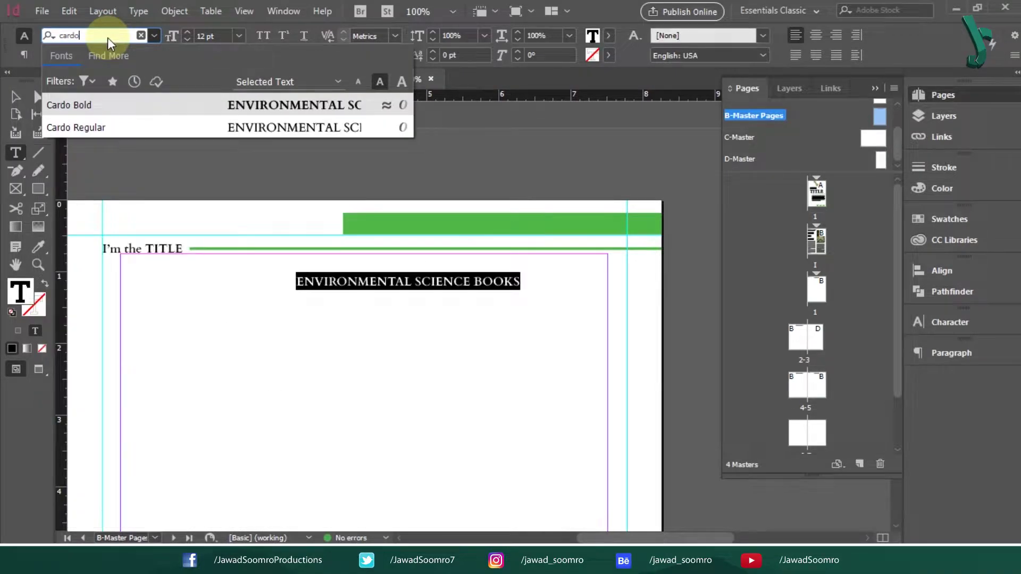
click(138, 102)
click(609, 36)
click(494, 114)
Step: Move the text frame onto the green header bar of the master page and increase its font size
click(17, 97)
drag(300, 281, 406, 234)
double_click(402, 222)
key(ctrl+a)
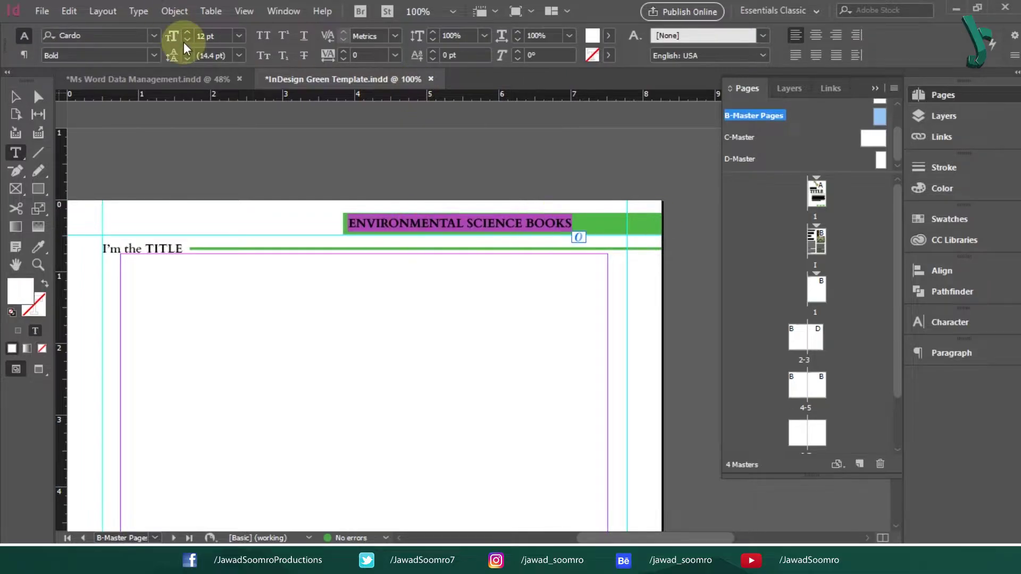
click(187, 32)
Step: Resize the header text frame to about 3.87 by 0.27 in on the green bar and save the document
key(Escape)
drag(604, 233, 628, 234)
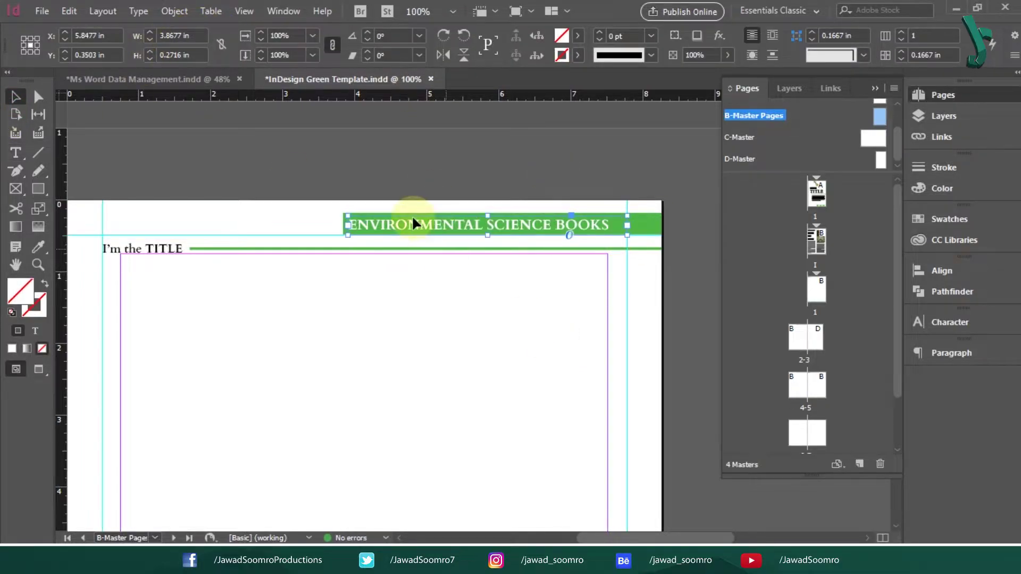
click(691, 237)
key(ctrl+s)
Step: Examine the header text on the Chapter 1 page, the blank page 1 and the spreads through the references and glossary
double_click(816, 242)
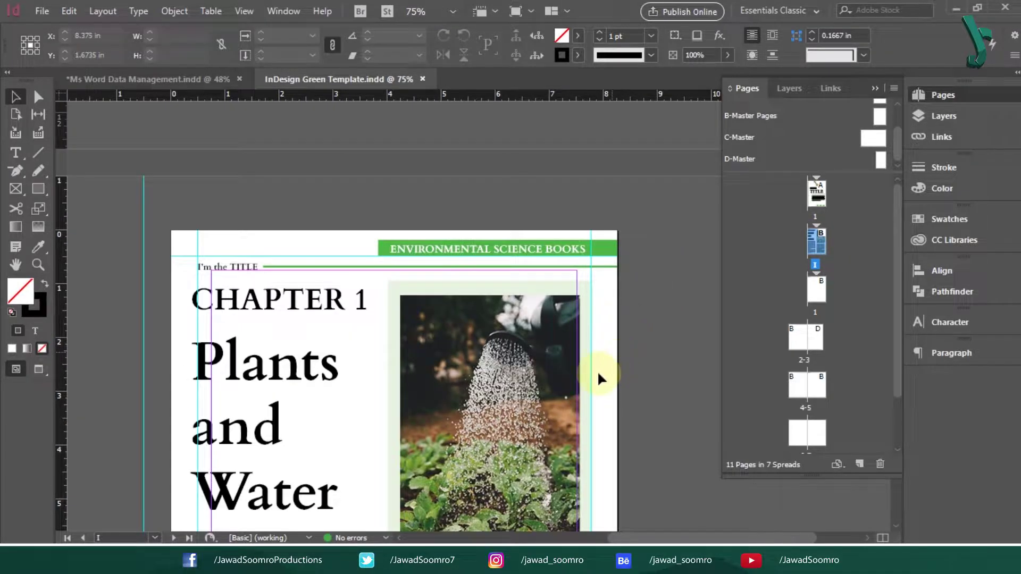
scroll(590, 340, down, 3)
scroll(580, 300, down, 2)
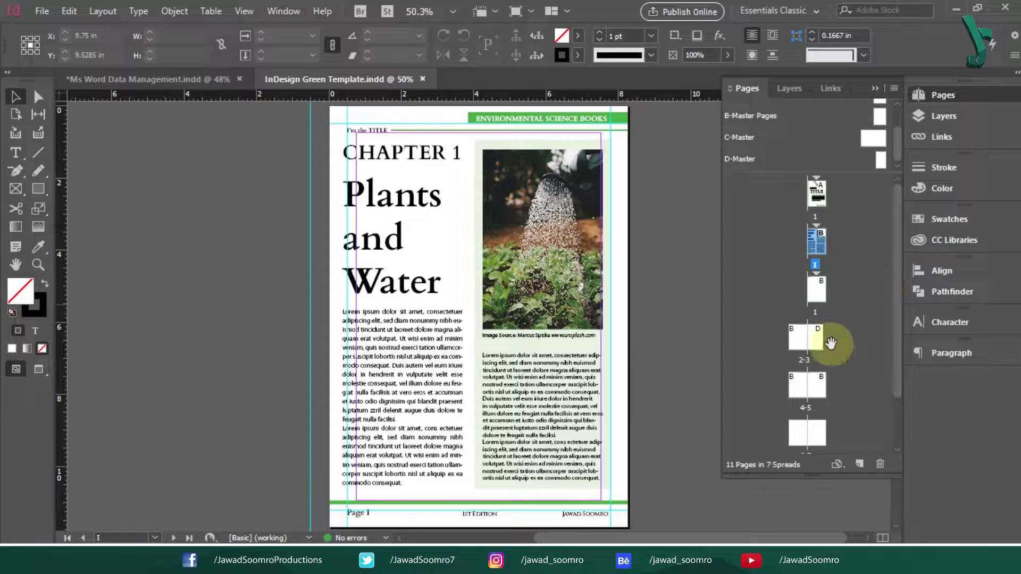
double_click(818, 289)
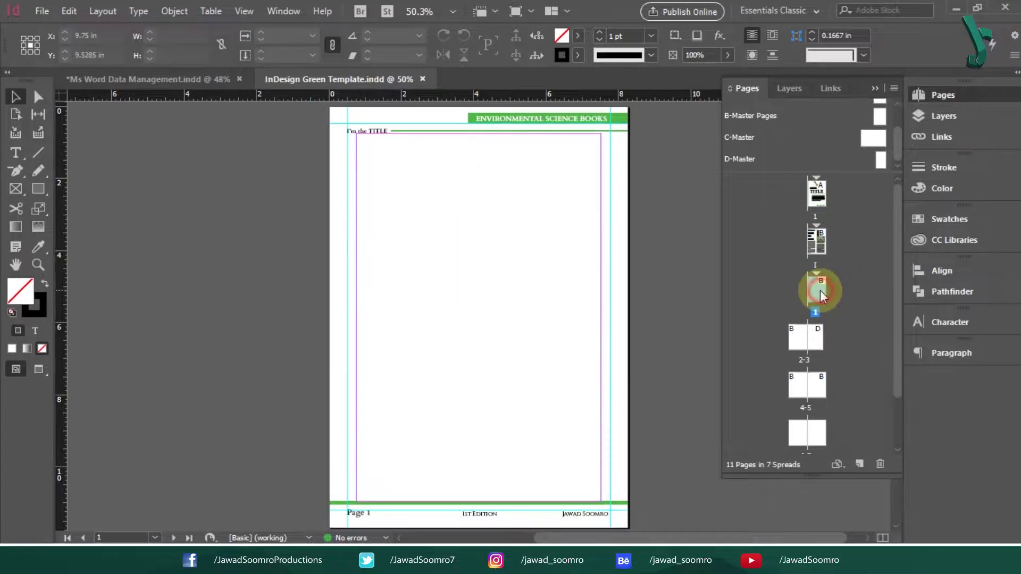
double_click(800, 346)
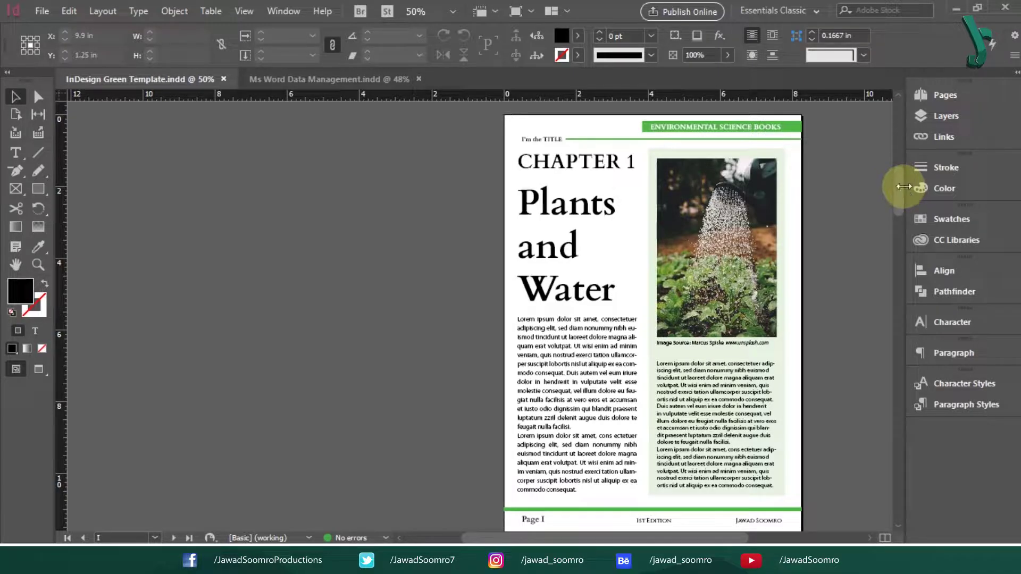
drag(897, 189, 908, 308)
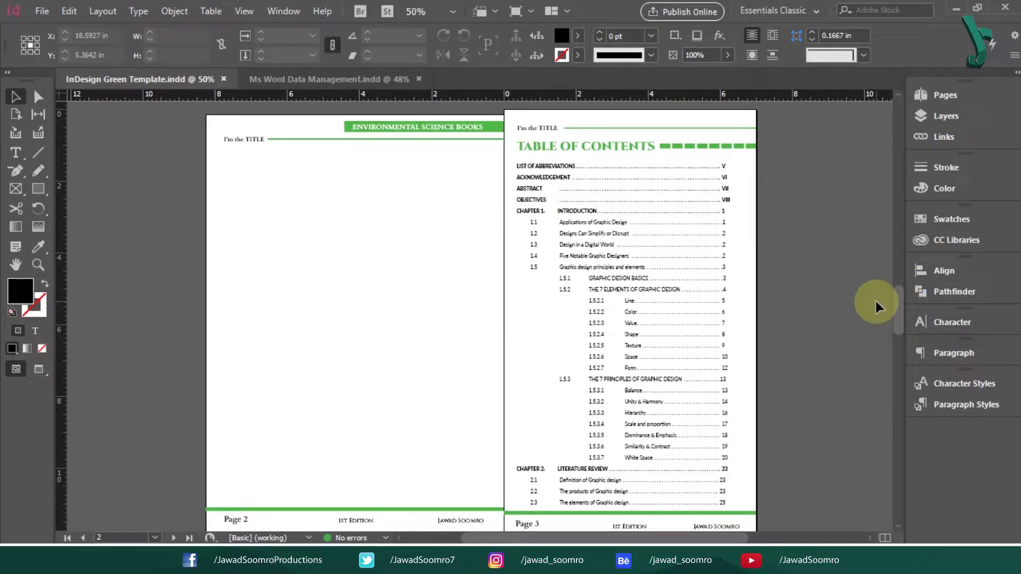
drag(900, 308, 921, 427)
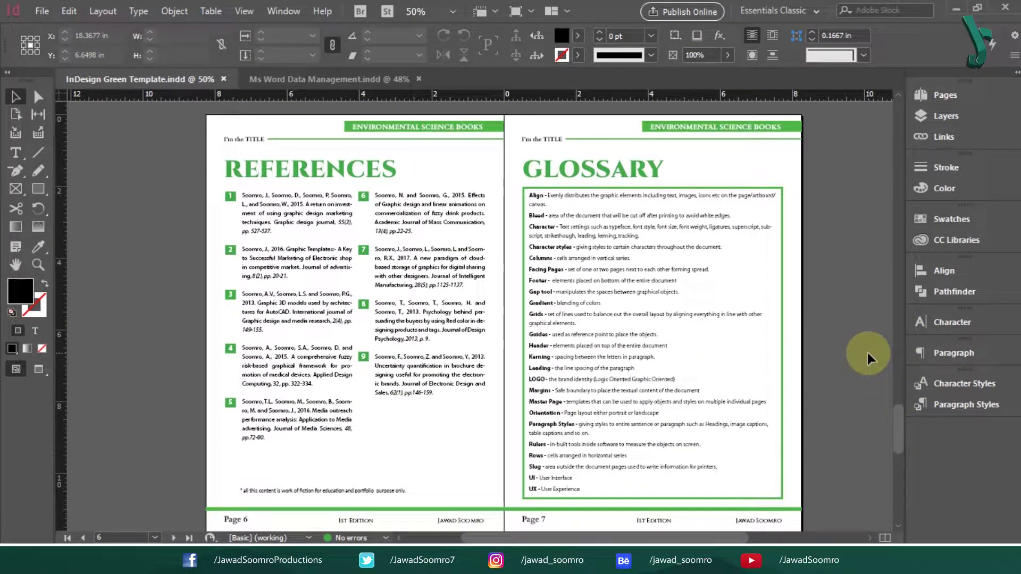
Step: Create a new portrait document of 8.2677 by 11.6929 in with 10 pages and facing pages enabled
click(42, 11)
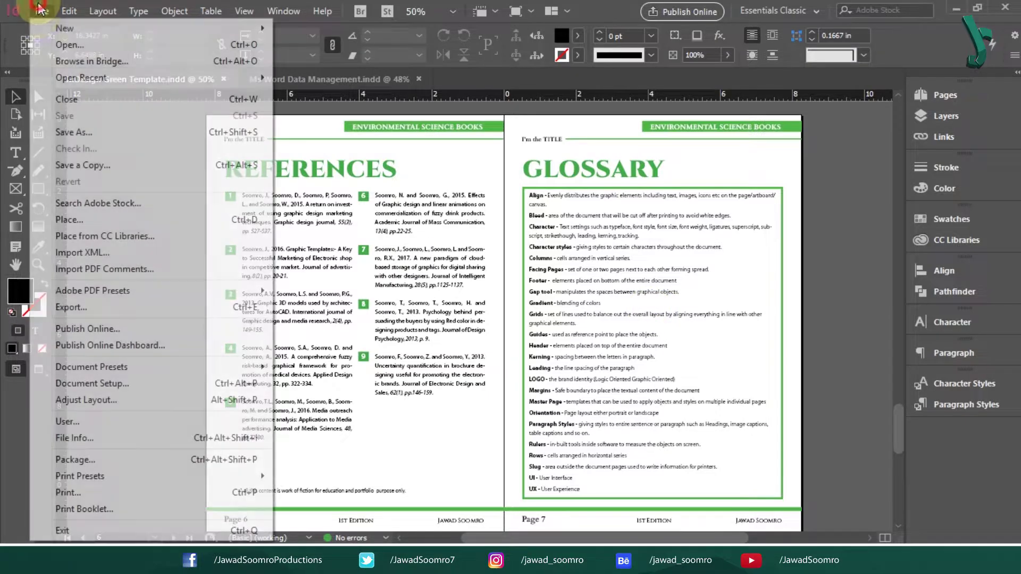
click(81, 112)
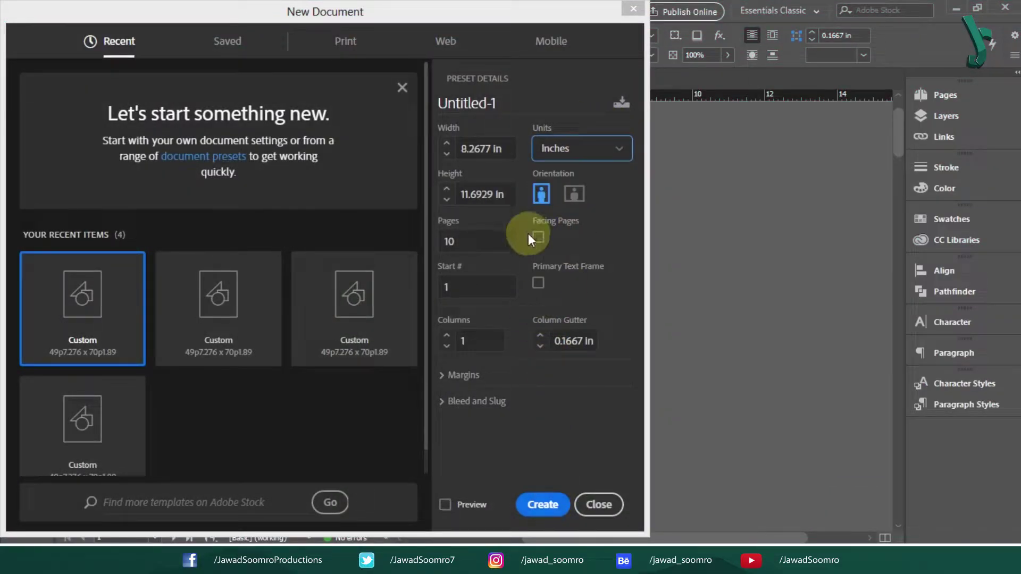
click(547, 239)
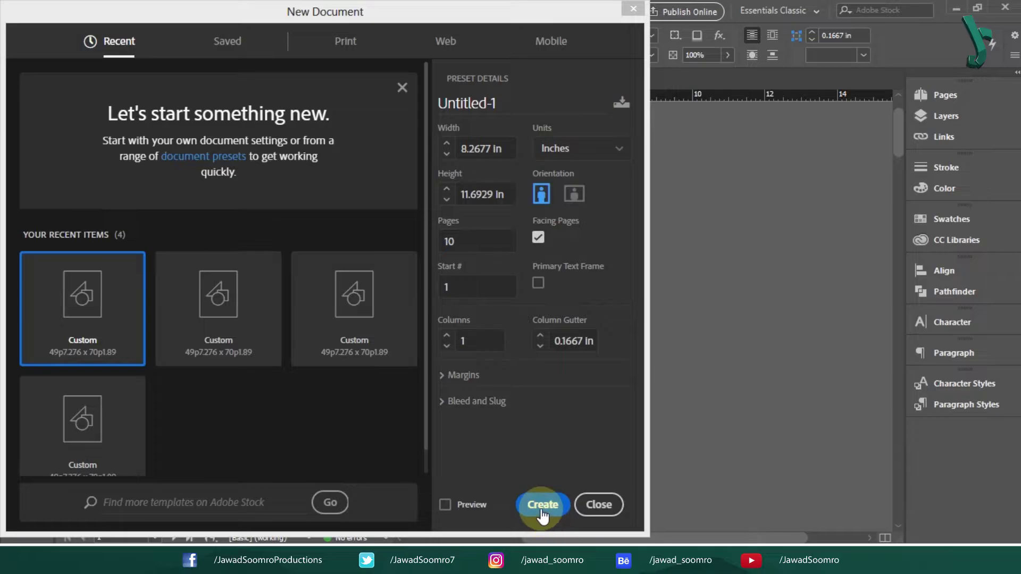
click(541, 513)
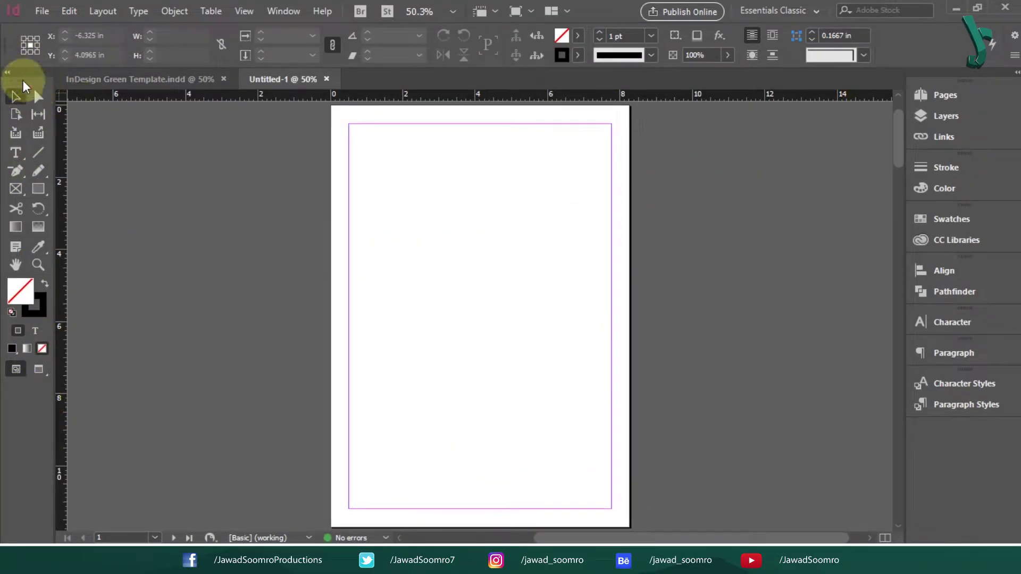
click(8, 74)
click(8, 73)
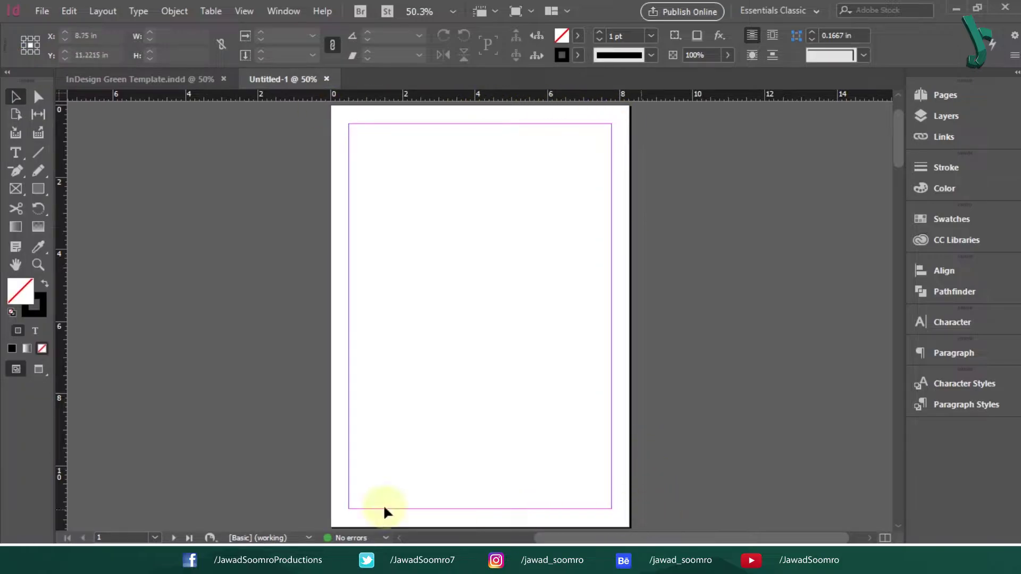
scroll(904, 145, down, 3)
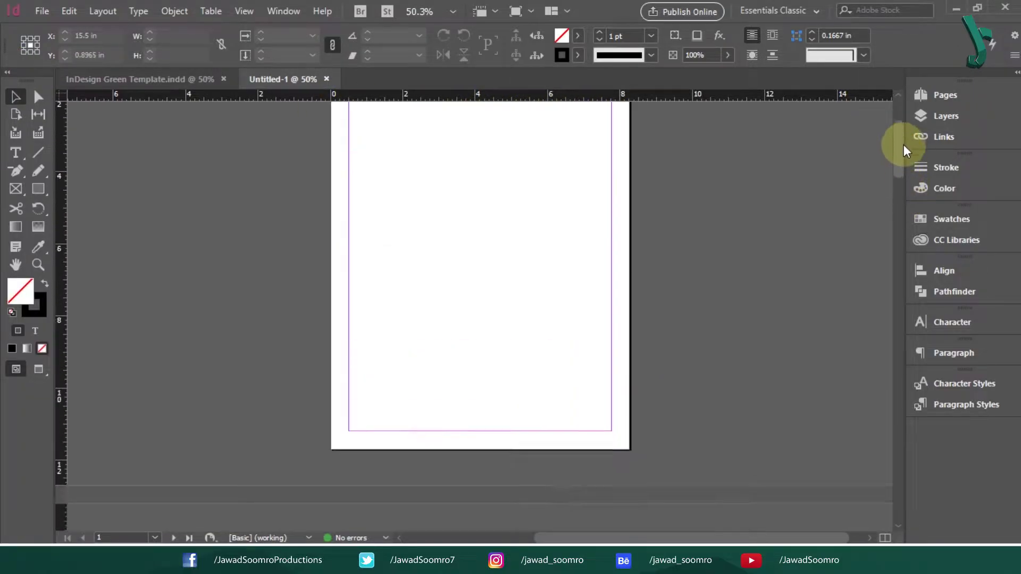
scroll(904, 145, up, 3)
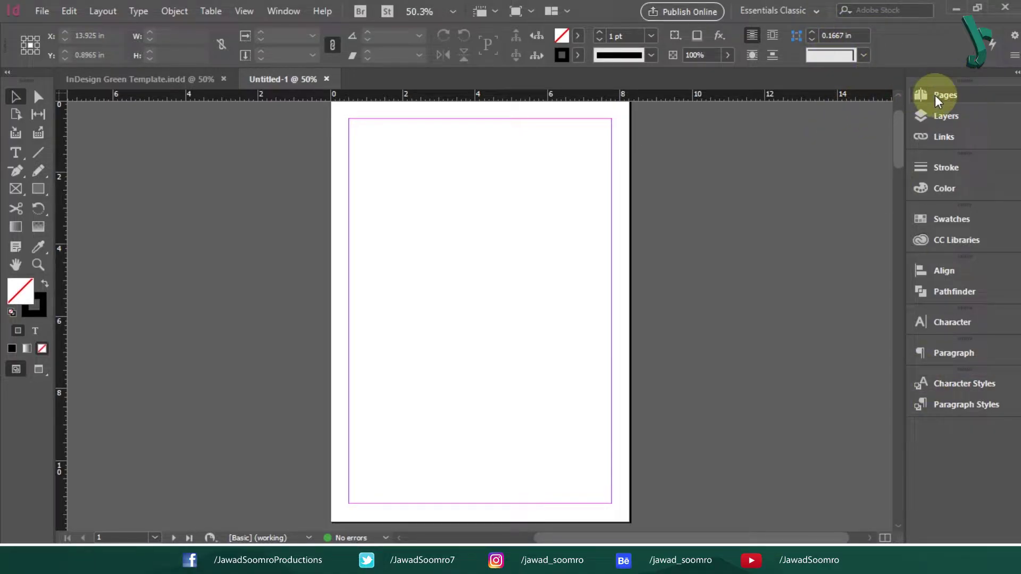
Step: Show the Pages panel and raise the divider below the master pages to enlarge the document pages area
click(281, 16)
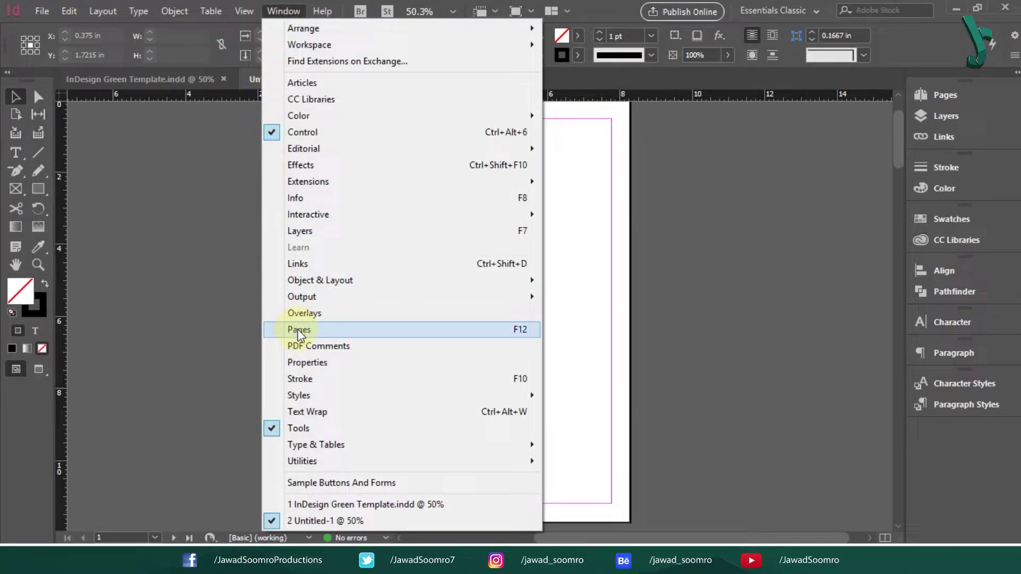
click(528, 329)
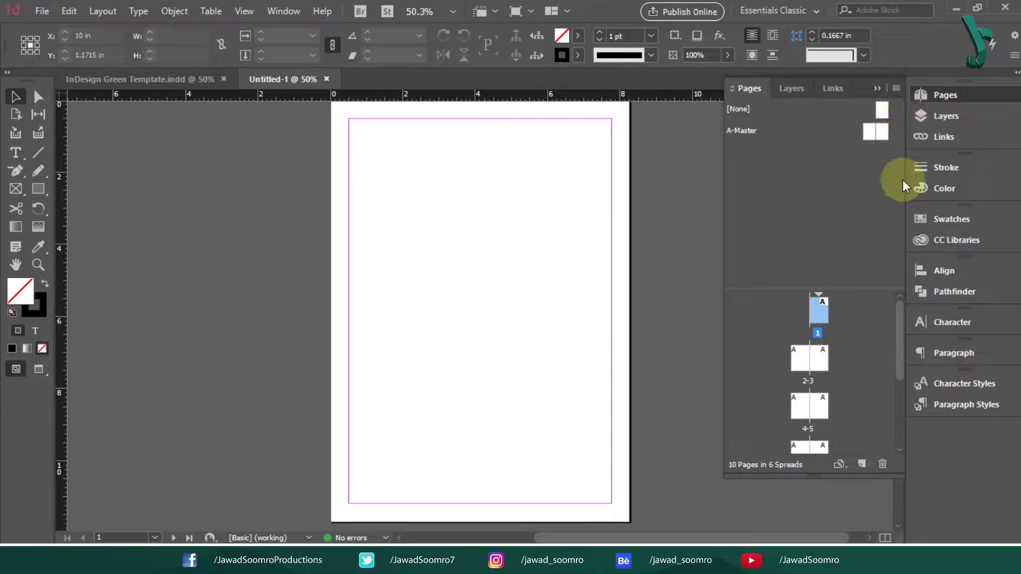
drag(803, 288, 808, 154)
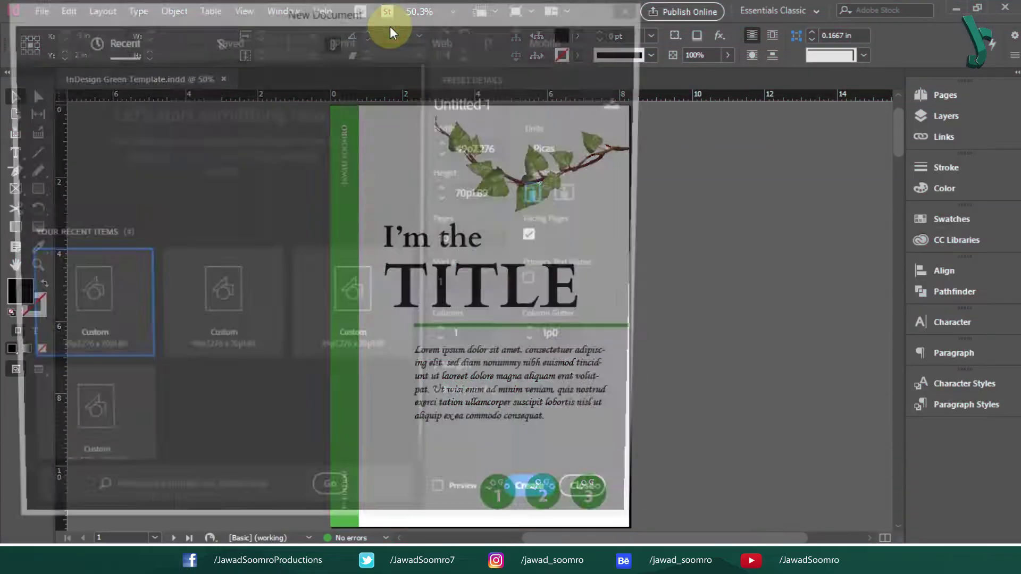
Step: Create a new portrait document in inches with 10 non-facing pages and 0.25 in margins on all sides
click(580, 148)
click(553, 223)
click(538, 237)
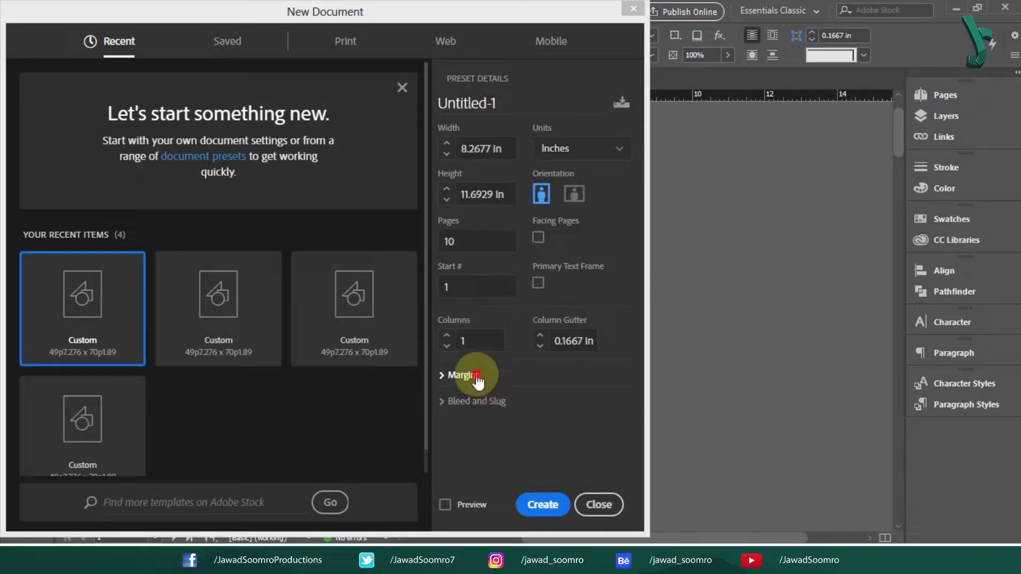
click(477, 375)
drag(488, 399, 433, 401)
key(Down)
key(Down)
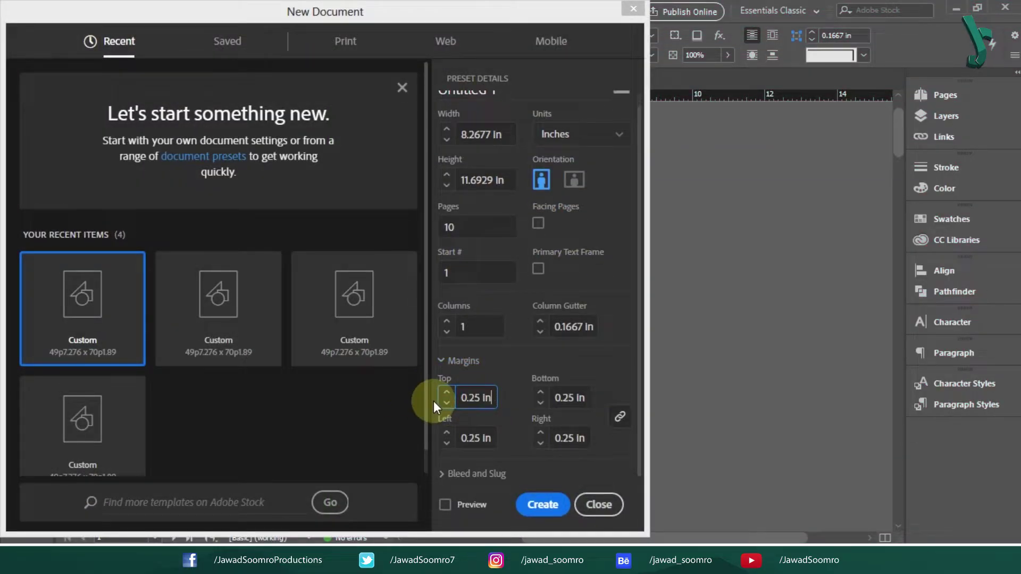
scroll(581, 348, up, 1)
click(542, 504)
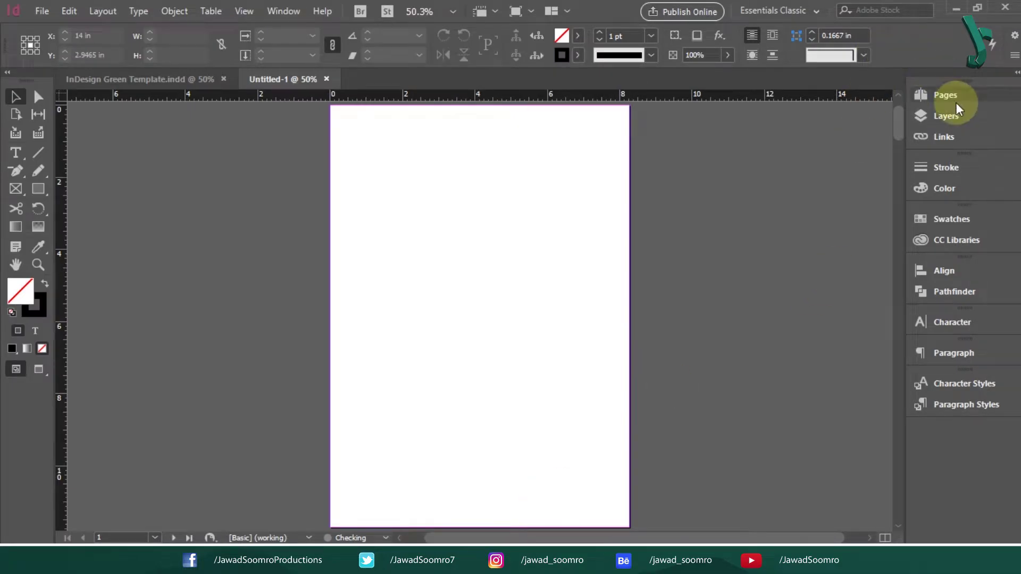
Step: Show the Pages panel and add three more master pages below A-Master
click(952, 97)
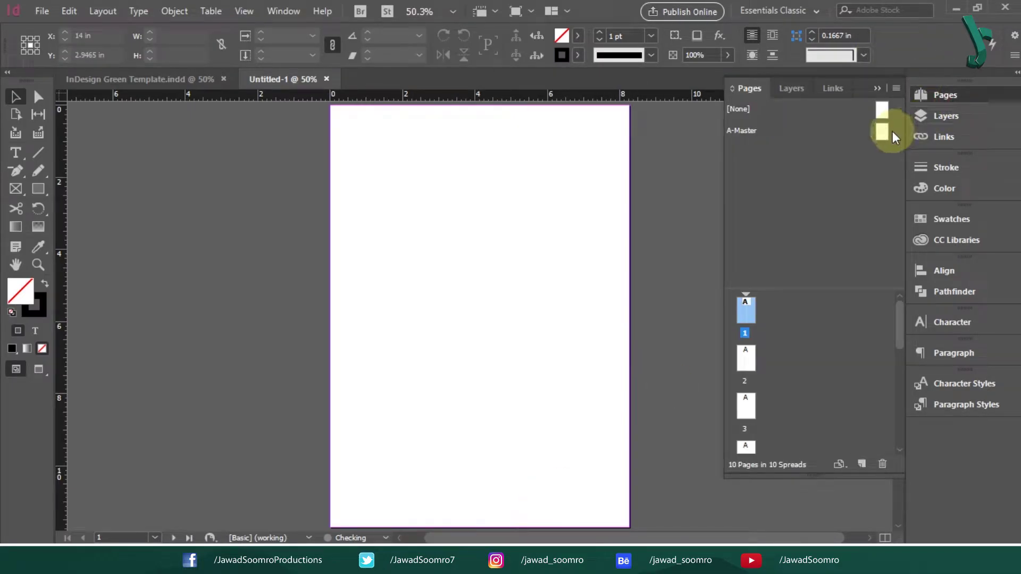
click(899, 313)
click(882, 114)
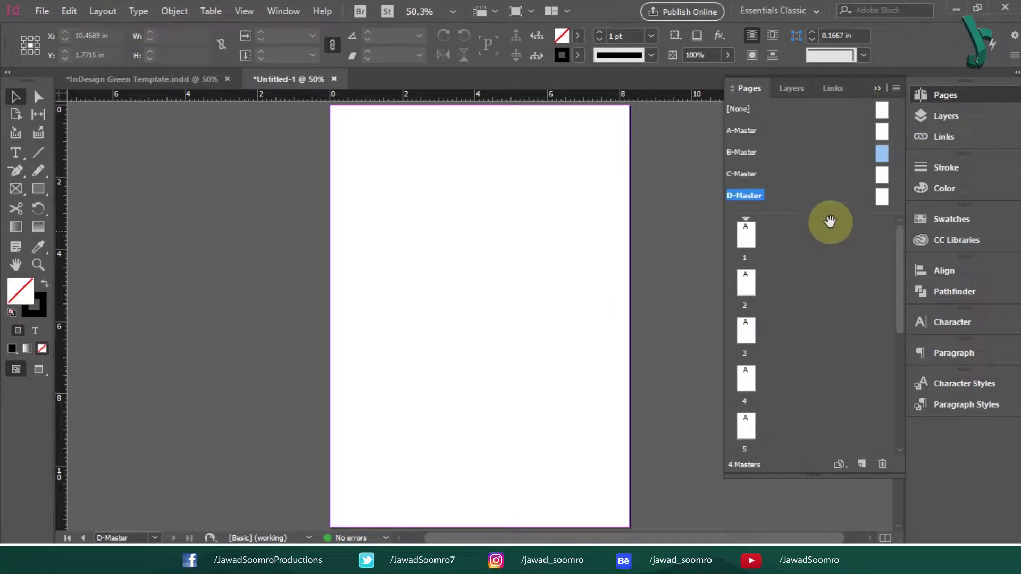
click(833, 239)
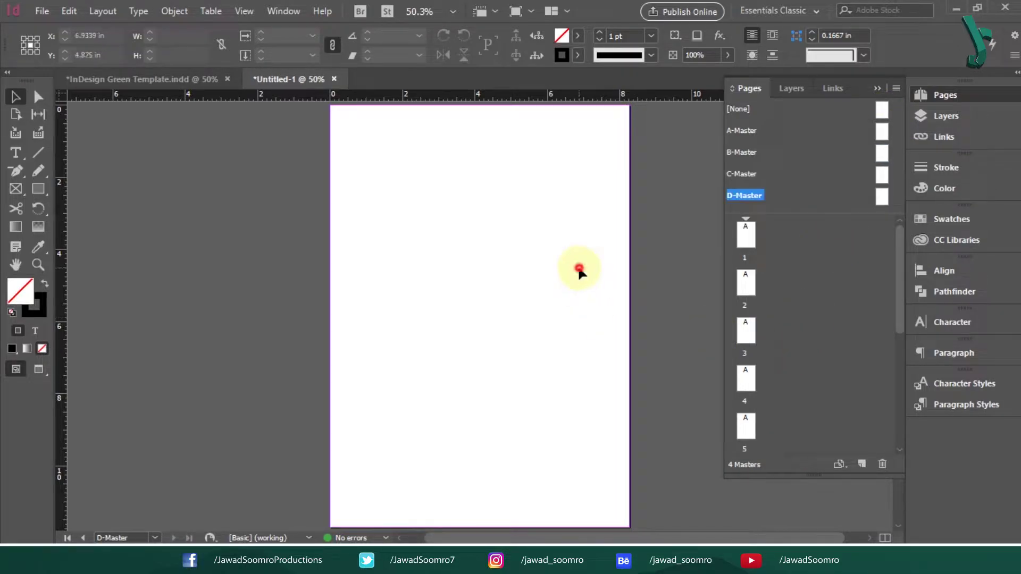
Step: Look through the None, D-Master and C-Master entries, and go to document page 1
click(738, 111)
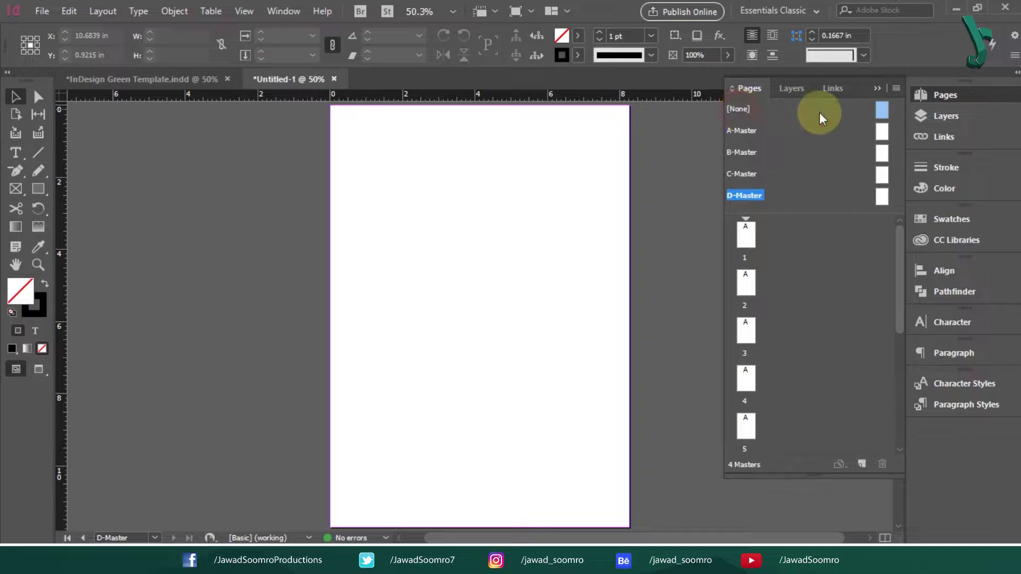
click(745, 195)
click(744, 175)
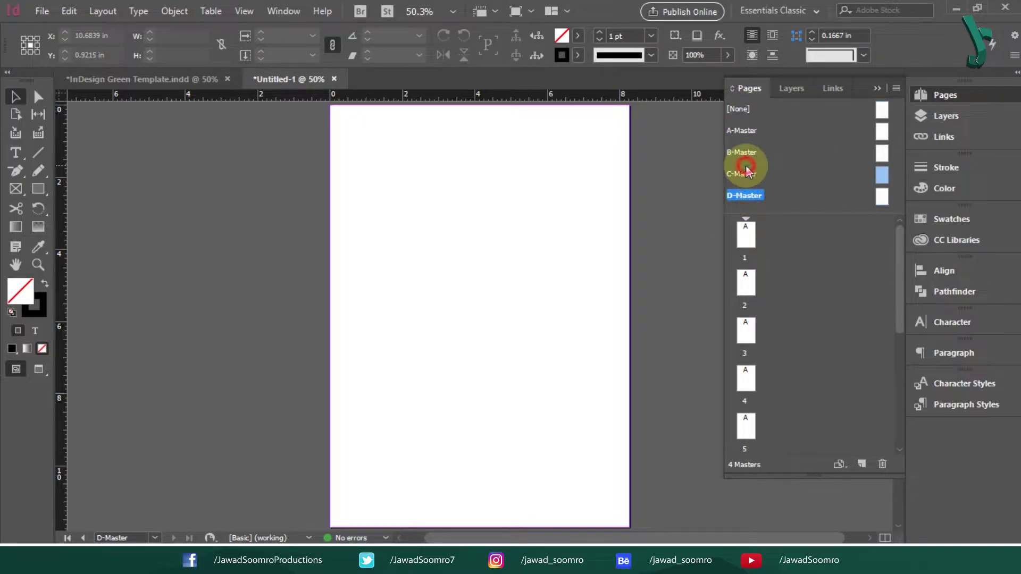
double_click(744, 247)
click(587, 260)
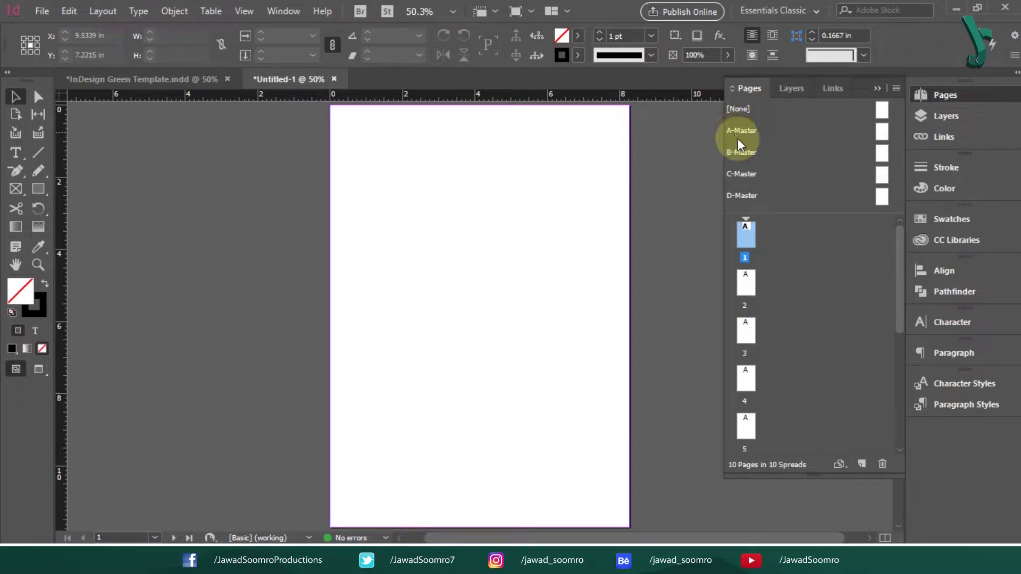
mouse_move(779, 212)
mouse_down()
mouse_move(779, 142)
mouse_move(779, 213)
mouse_up()
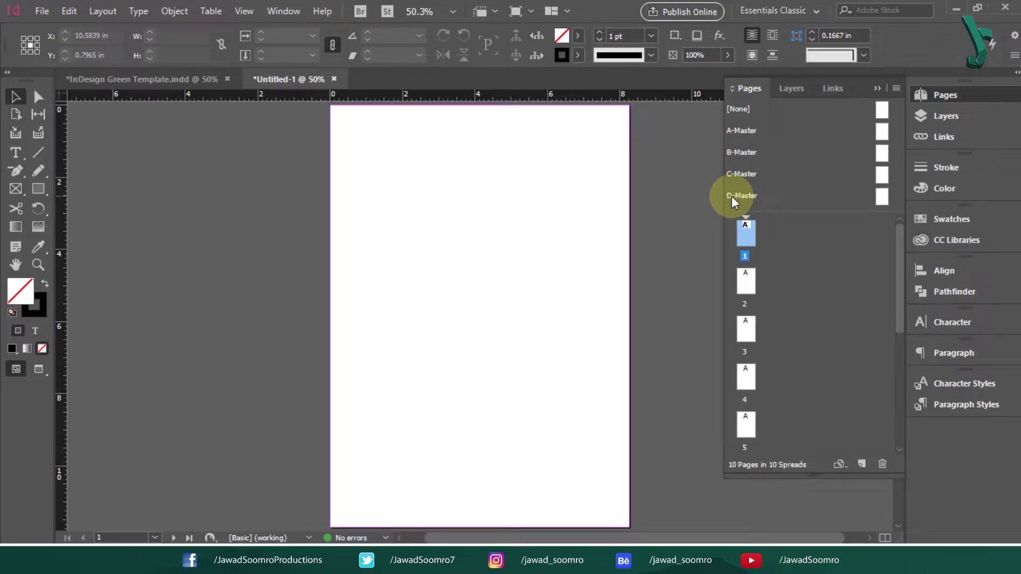
Step: Undo the addition of the three extra master pages
click(424, 356)
key(ctrl+z)
Step: Create a one-page A4 master with prefix B and name Master, based on None
right_click(882, 130)
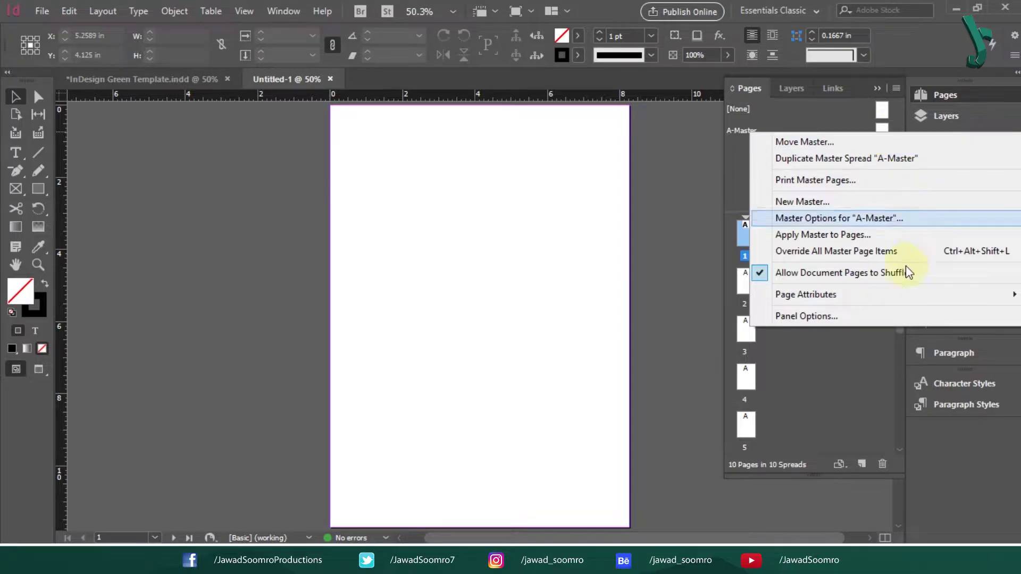
click(795, 202)
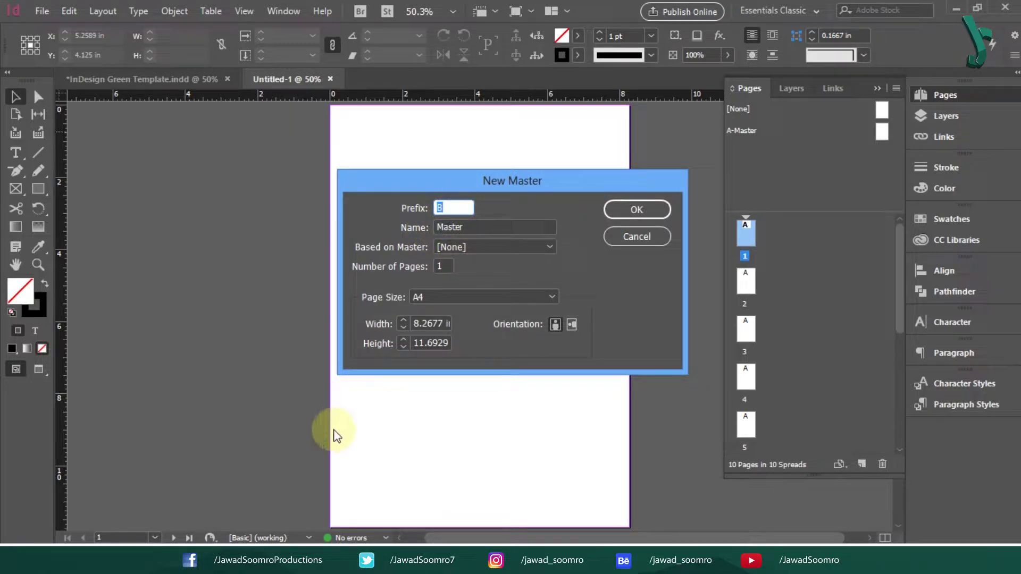
click(468, 227)
click(481, 248)
click(585, 241)
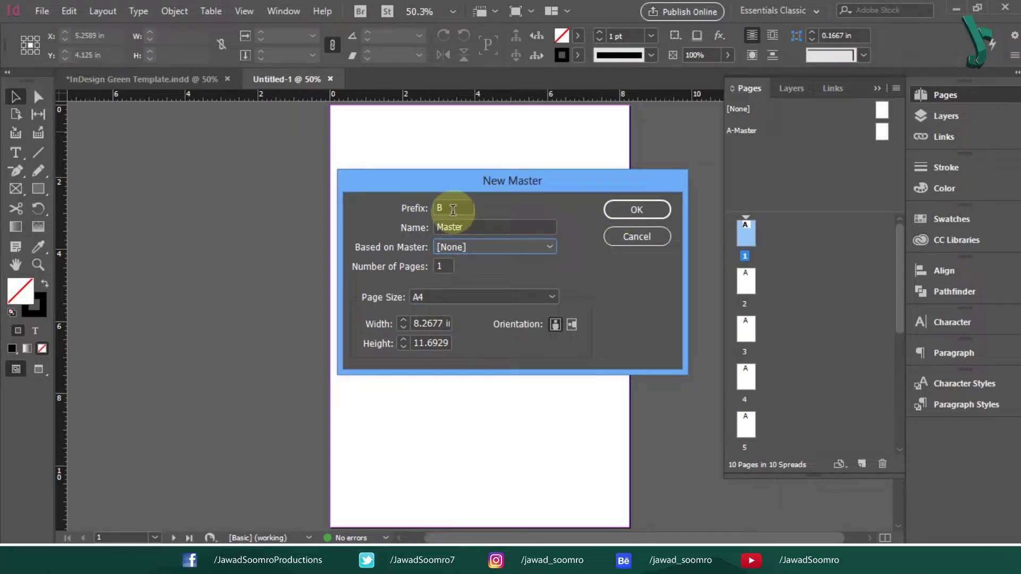
click(656, 211)
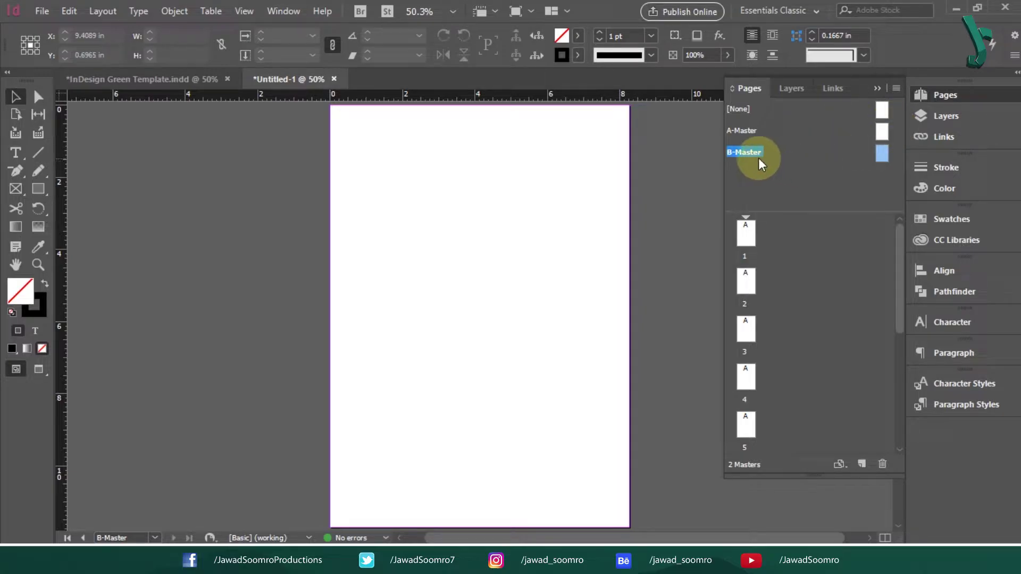
click(790, 152)
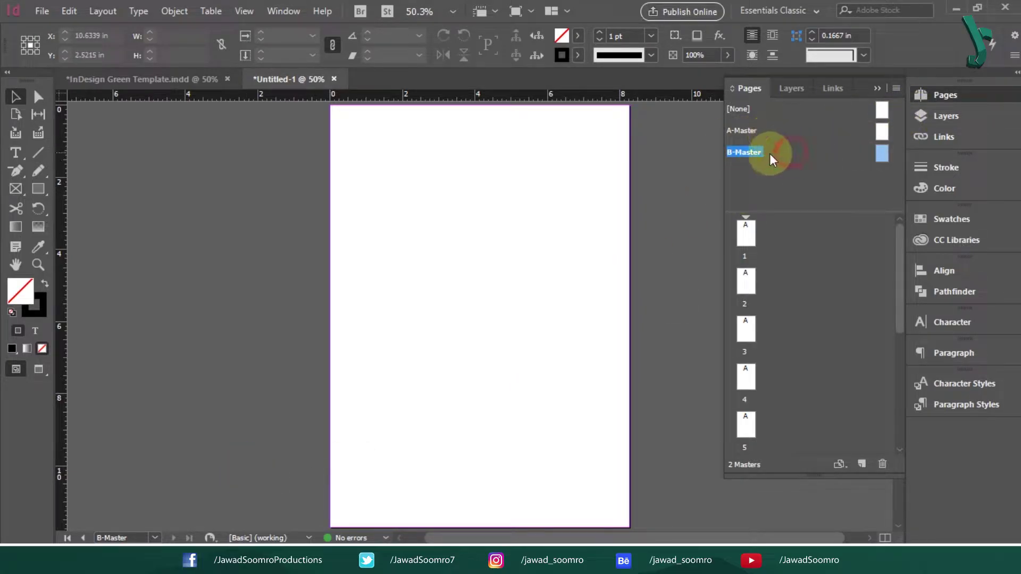
Step: Delete the B-Master spread and clear the selection in the masters area
right_click(883, 154)
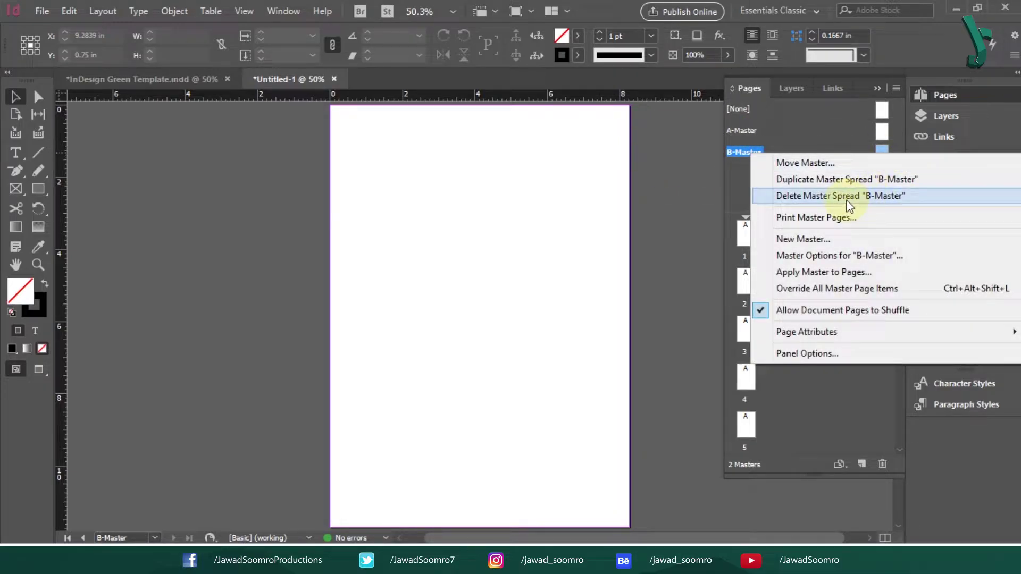
click(846, 196)
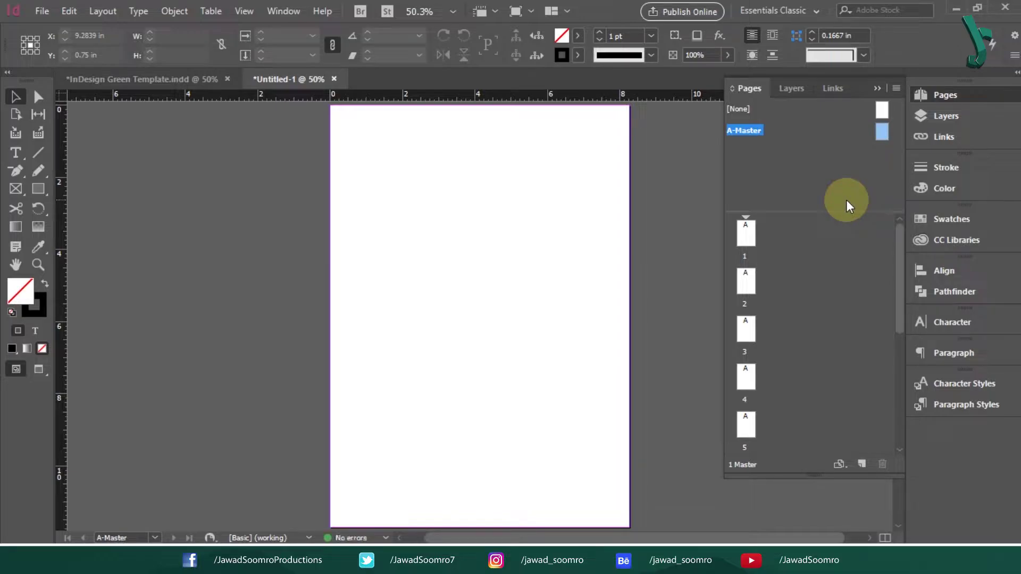
click(832, 176)
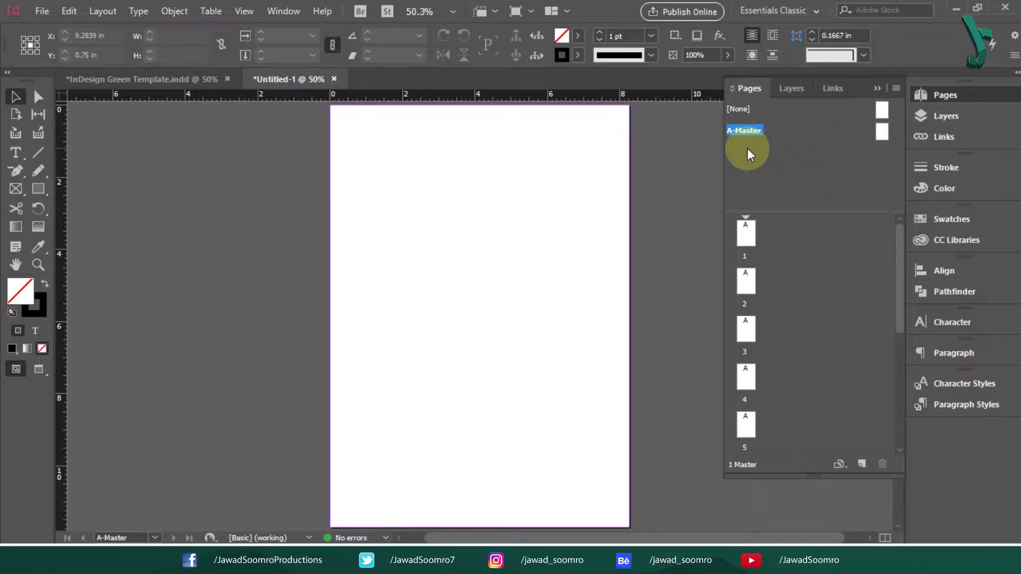
Step: Duplicate the A-Master spread and deselect the copy
click(882, 131)
right_click(884, 133)
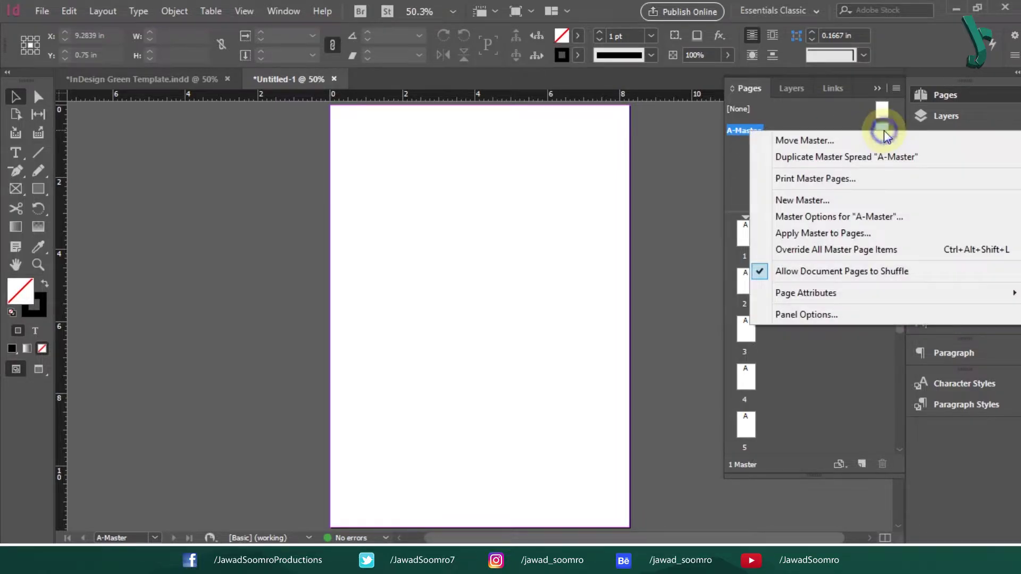
click(816, 159)
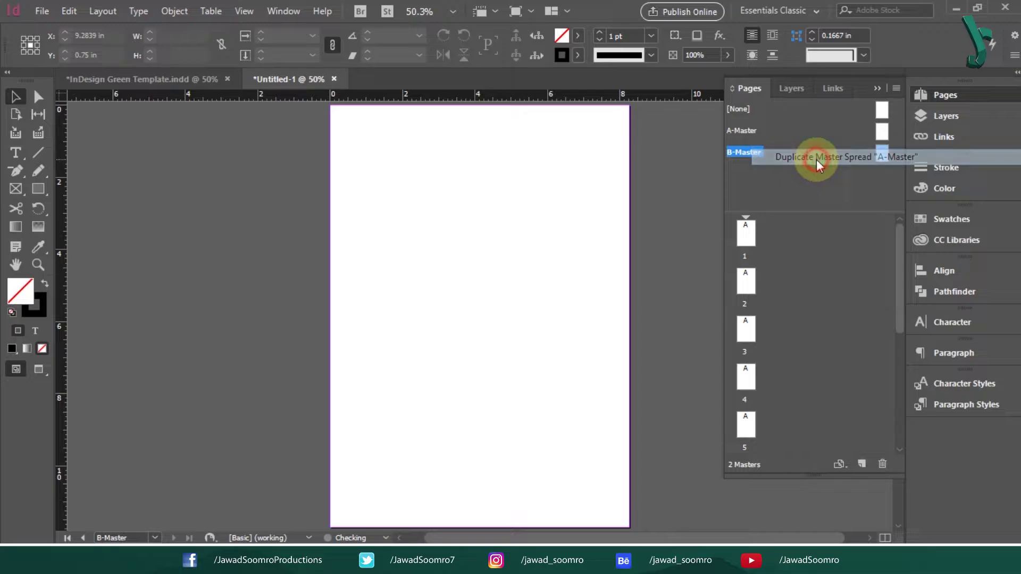
click(812, 174)
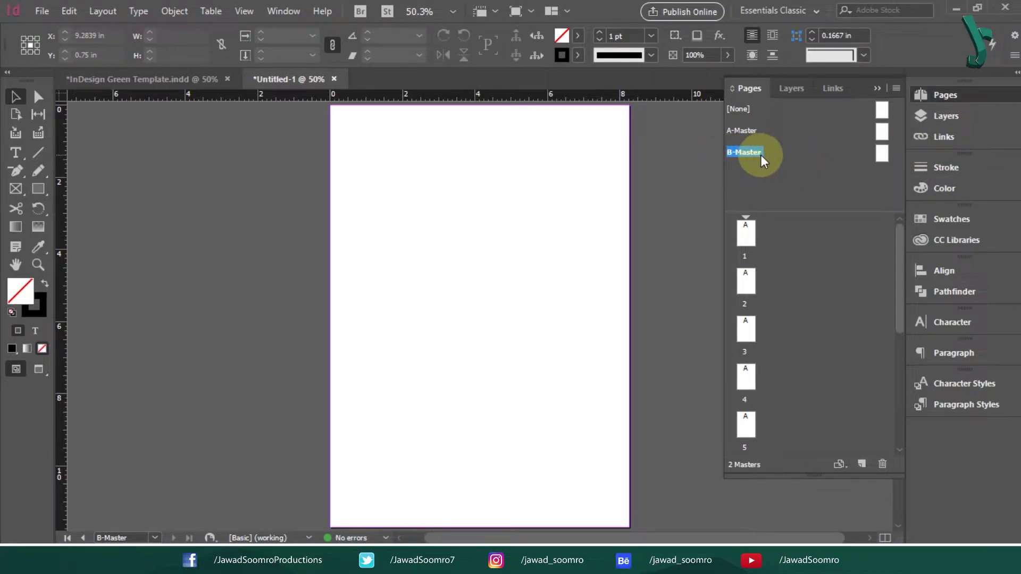
Step: Add a new C-Master to the document below B-Master
right_click(881, 153)
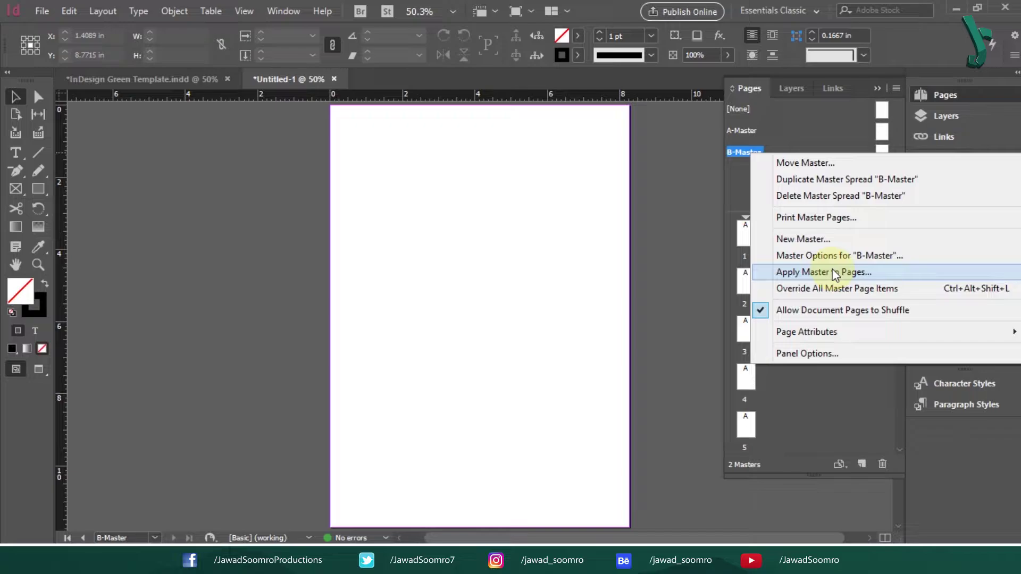
click(824, 238)
click(634, 207)
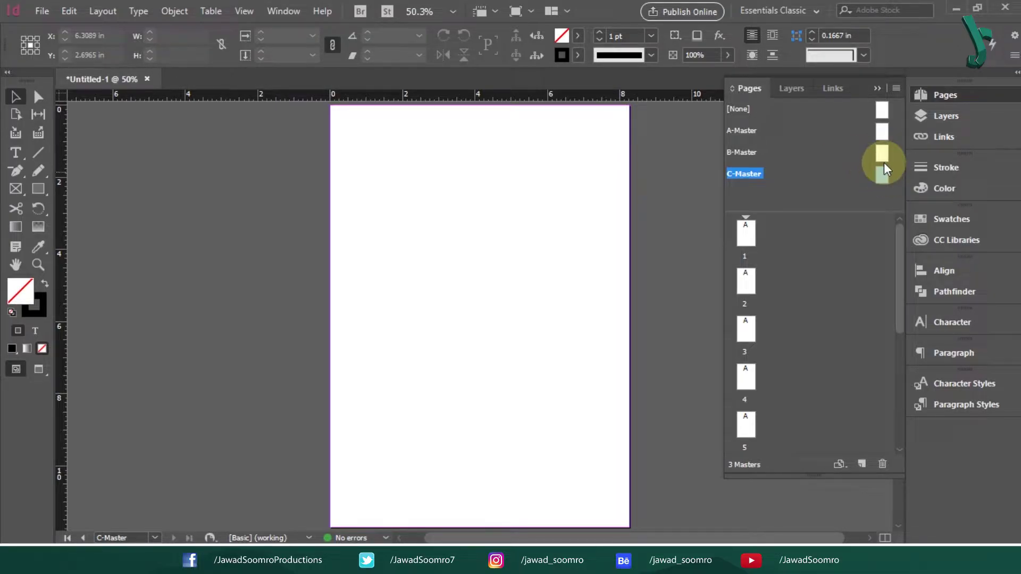
Step: Delete the B-Master and C-Master spreads together, leaving A-Master in place
right_click(881, 156)
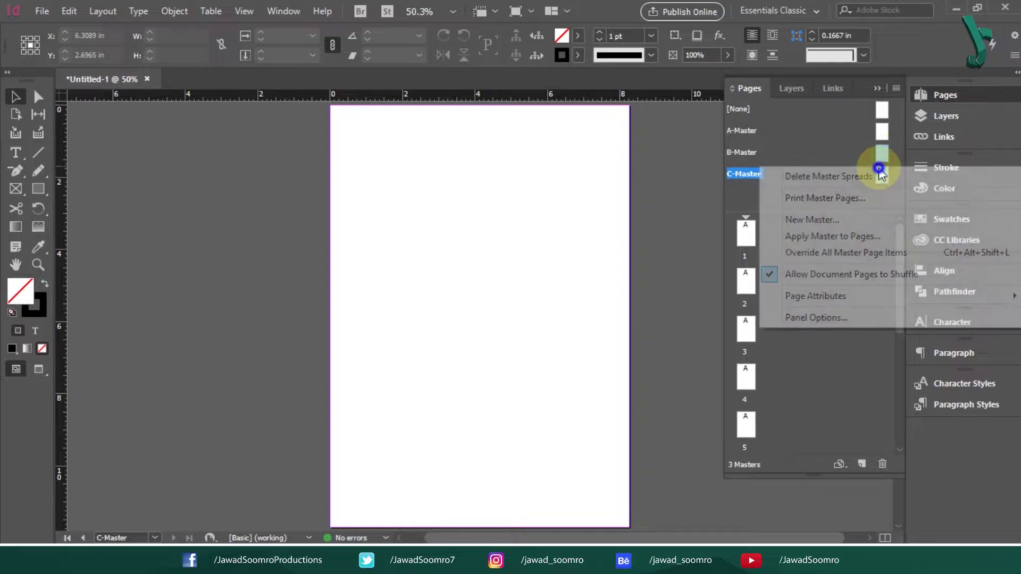
click(831, 174)
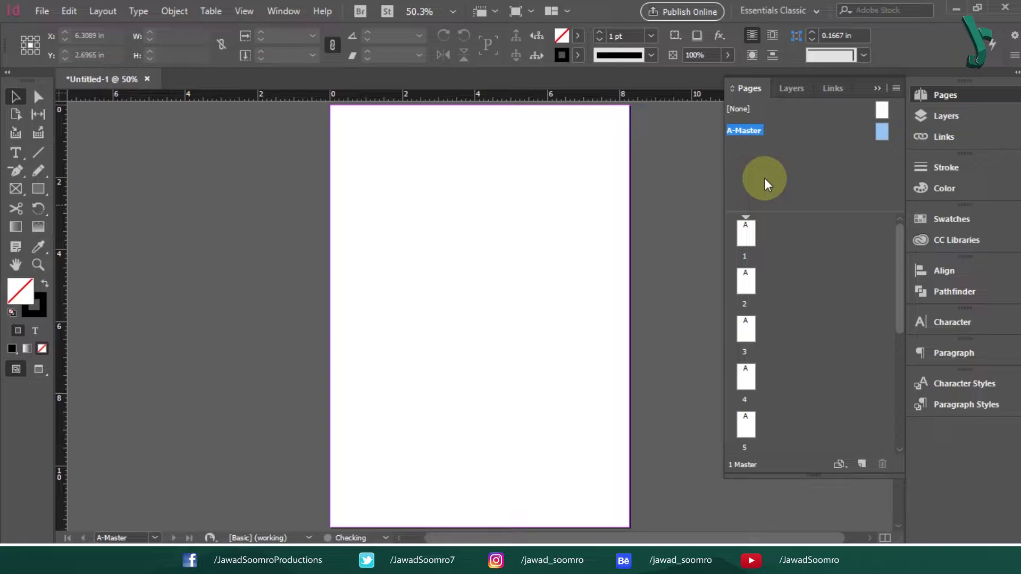
click(765, 177)
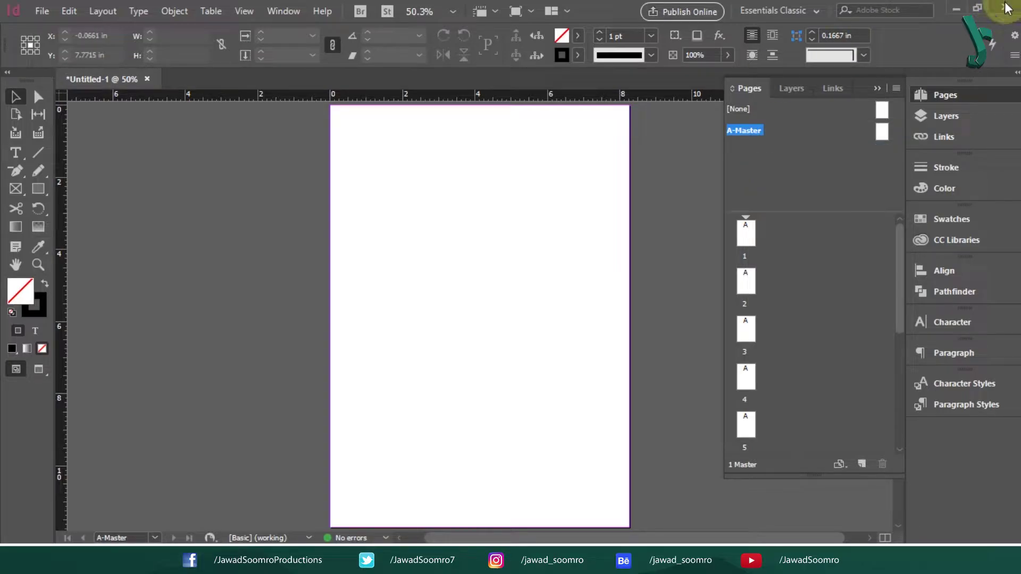
Step: Try to create a new master with the prefix A and the name Master
right_click(880, 134)
click(814, 186)
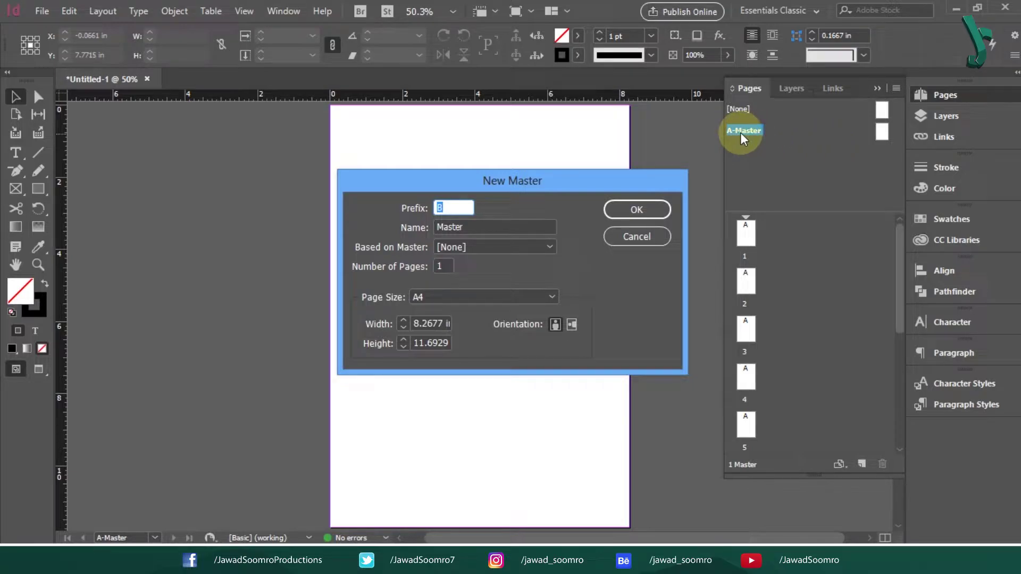
click(389, 212)
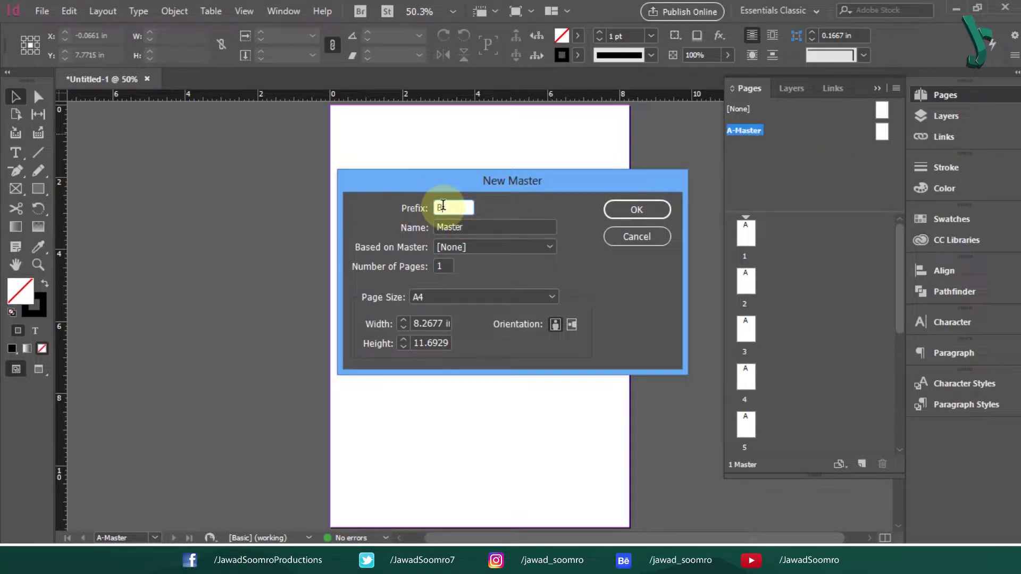
text(A)
click(629, 211)
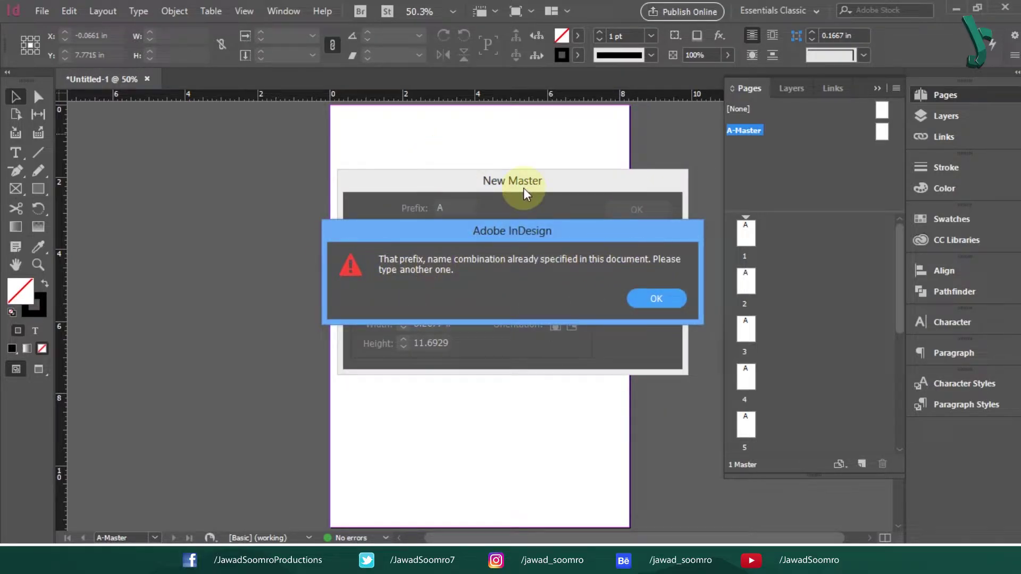
click(640, 300)
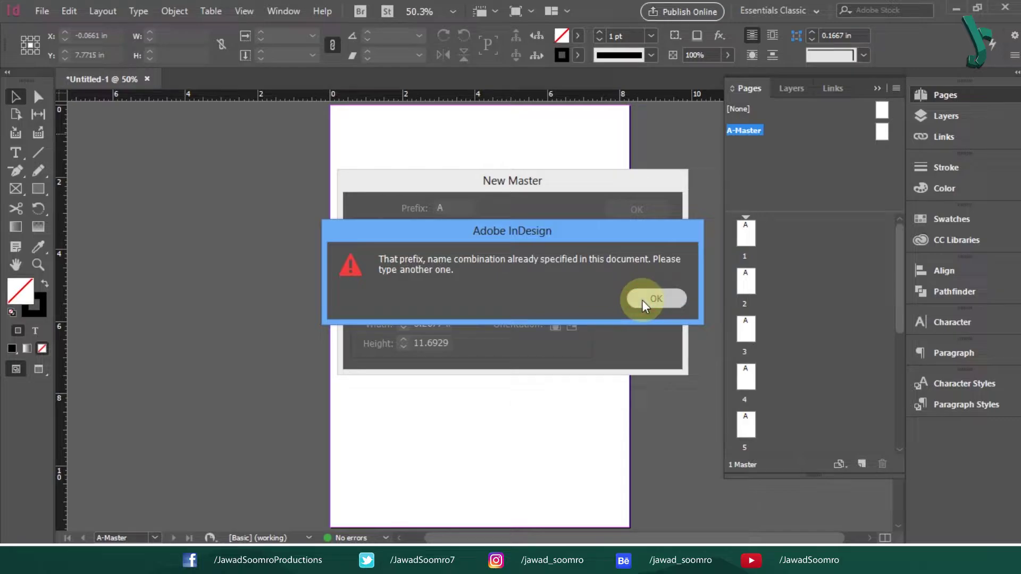
click(461, 206)
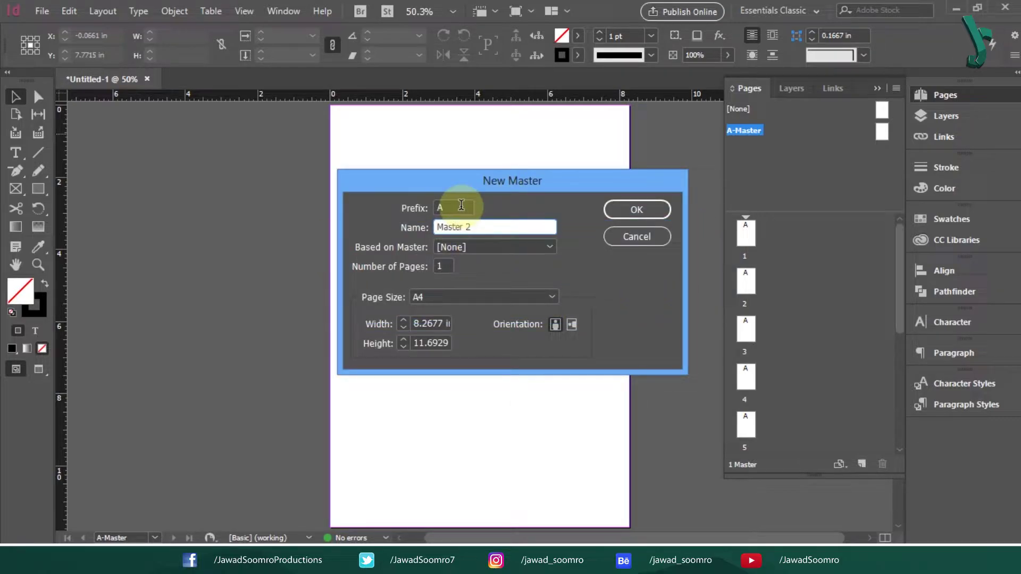
double_click(459, 206)
click(398, 203)
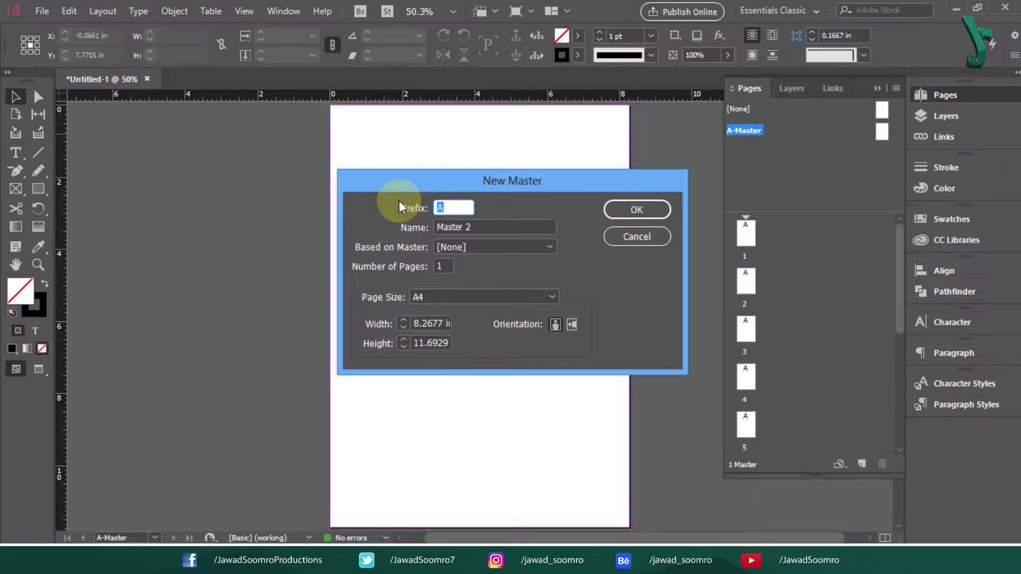
text(B)
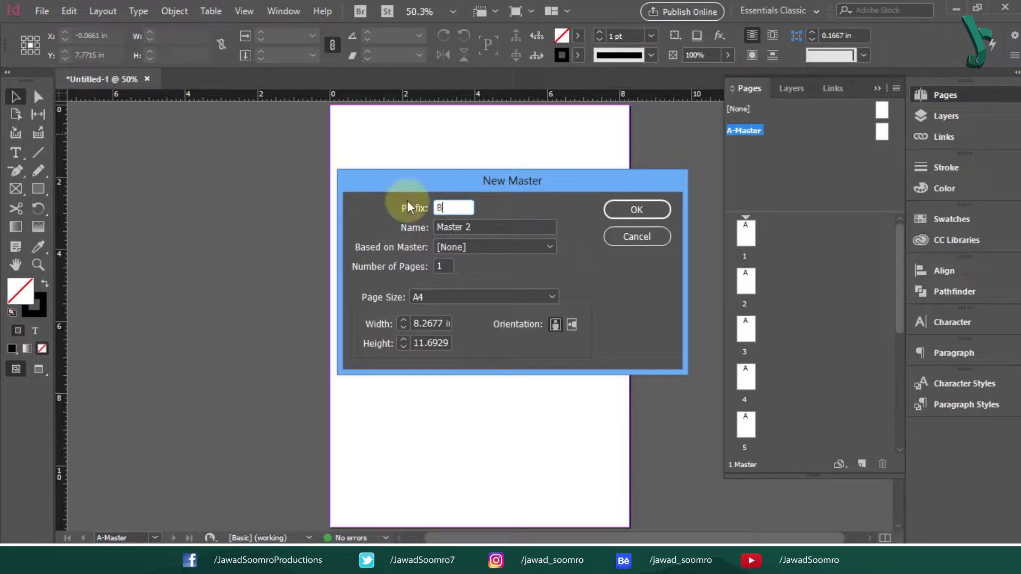
click(502, 228)
key(BackSpace)
key(BackSpace)
click(501, 246)
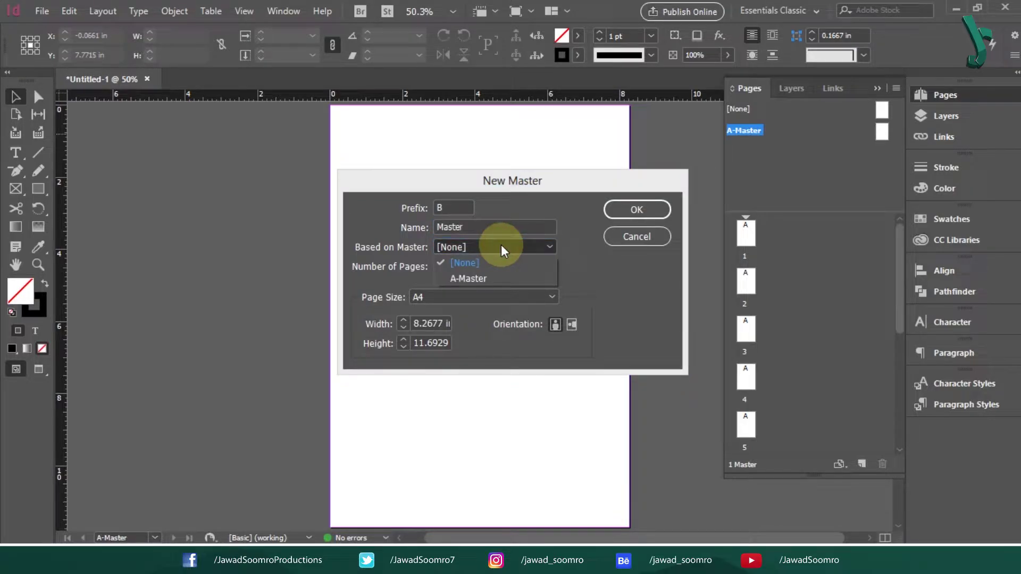
click(467, 266)
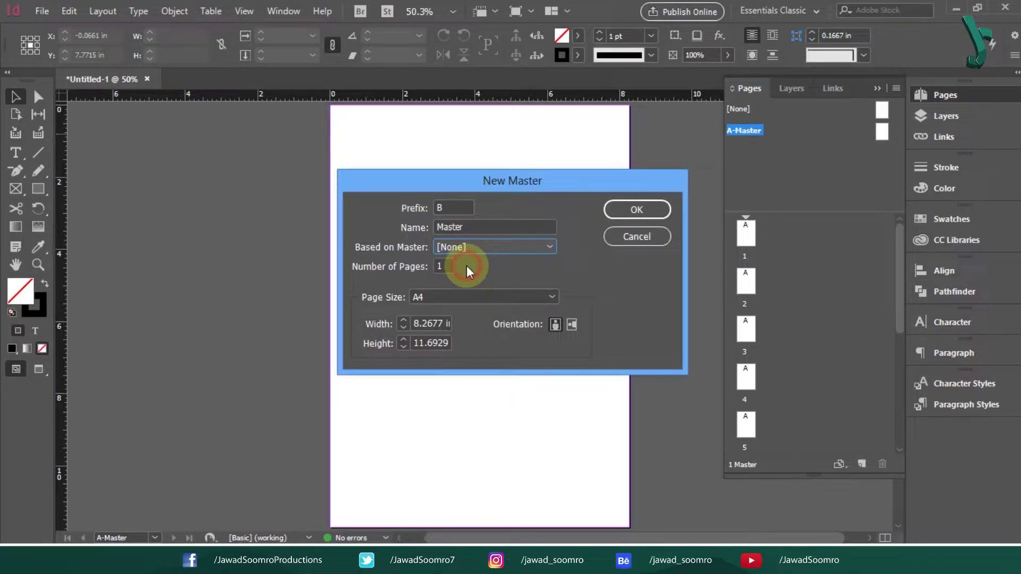
click(465, 251)
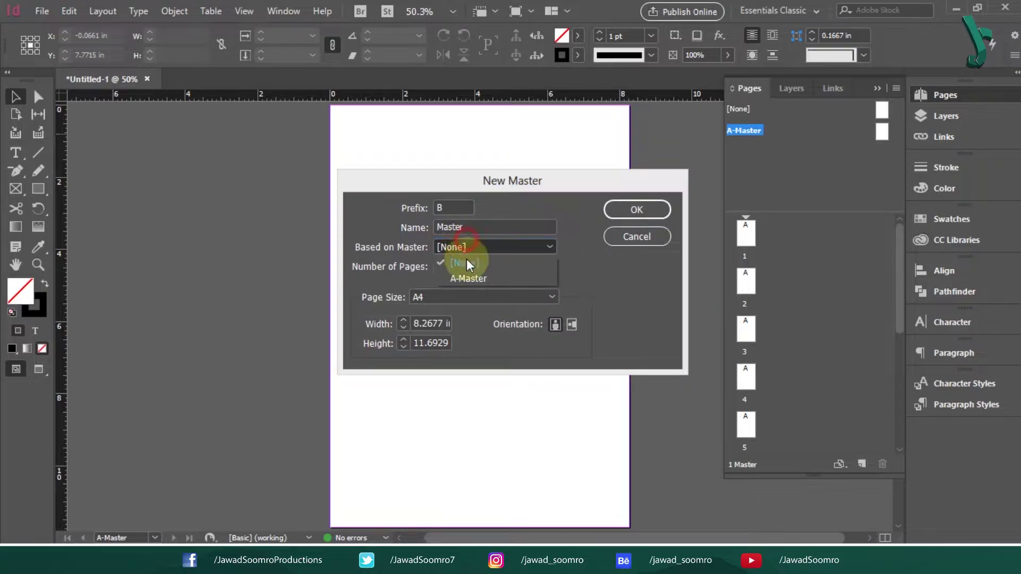
click(473, 278)
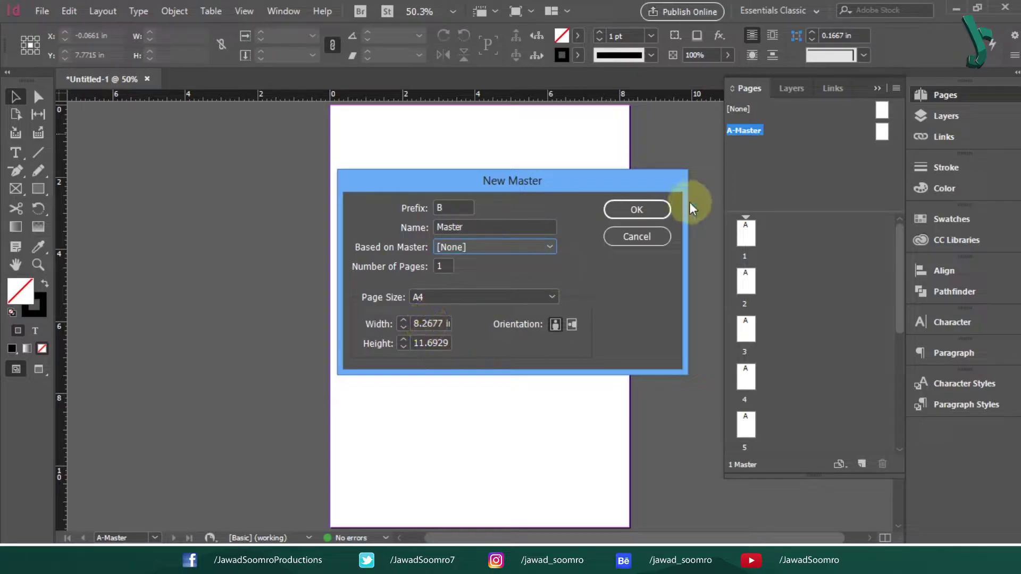
click(657, 240)
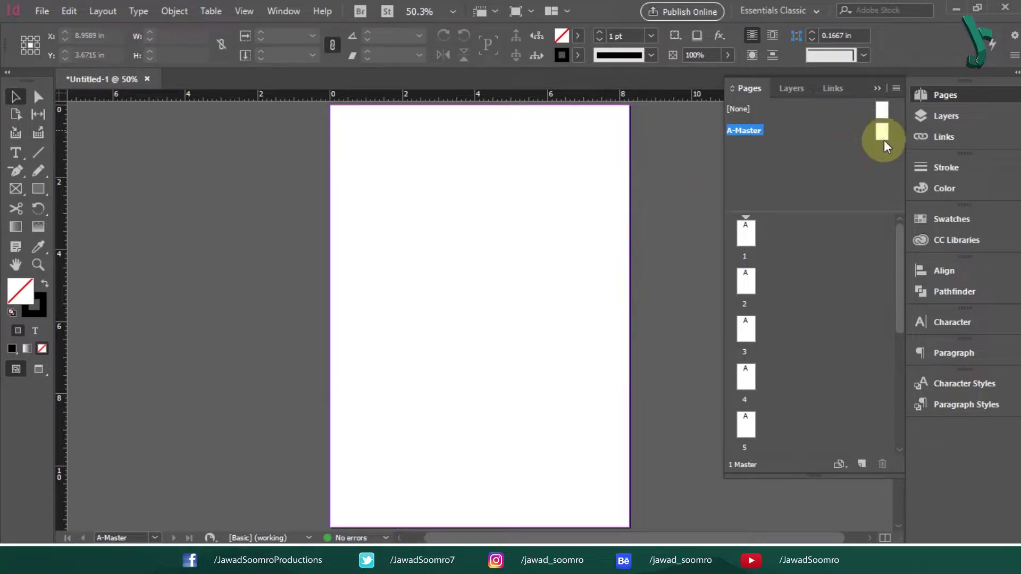
Step: On A-Master, draw a filled bar 0.1 in high across the full page width and place it near the page's bottom edge
double_click(881, 132)
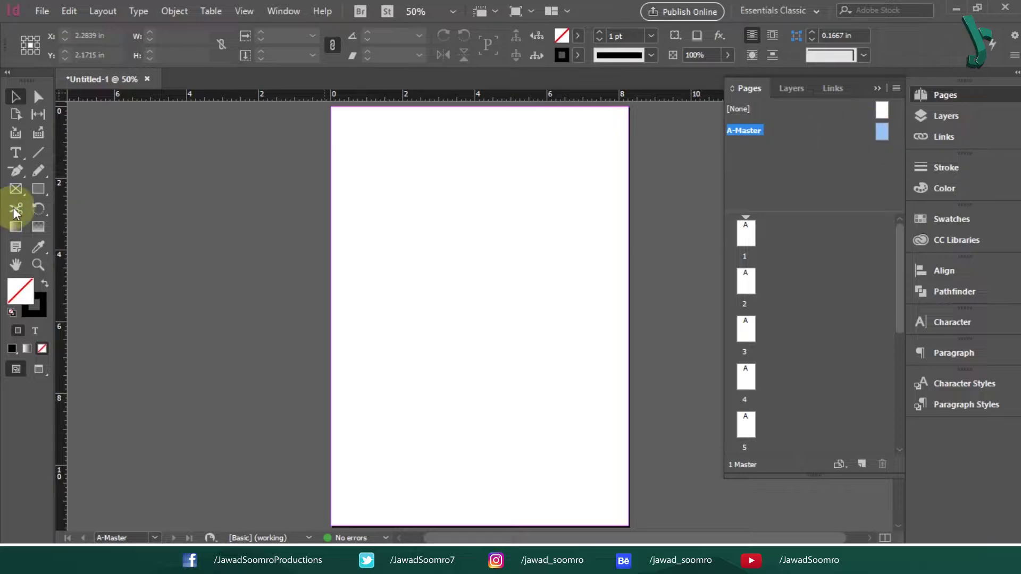
click(37, 188)
click(481, 491)
key(Tab)
text(0.1)
key(Return)
click(16, 97)
drag(424, 490, 421, 507)
click(515, 467)
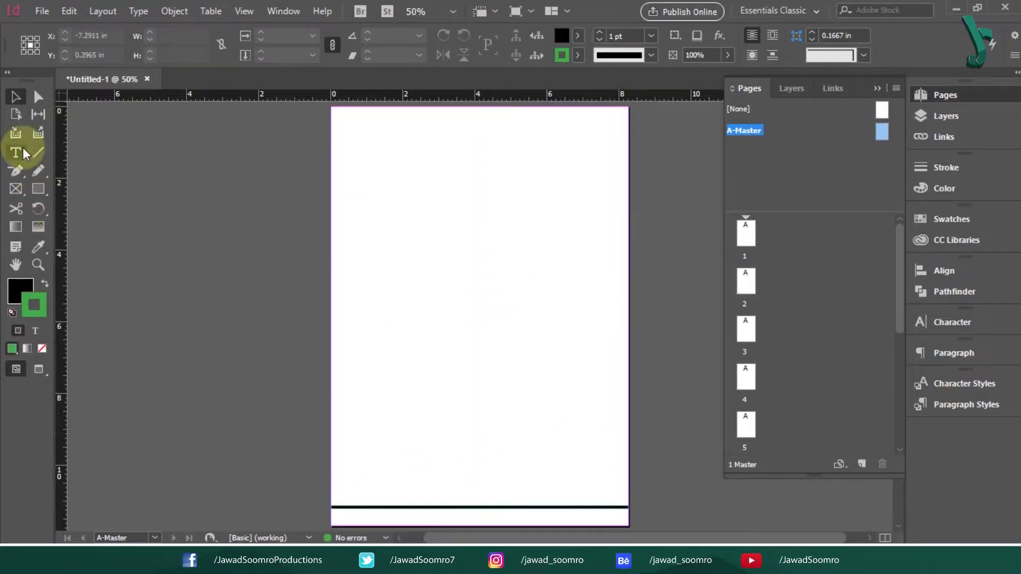
Step: Add a "Page 1" text frame in Cardo Regular and place it below the bar at the footer's left end
click(15, 153)
drag(346, 454, 426, 474)
text(Page 1)
key(ctrl+a)
click(106, 36)
text(card)
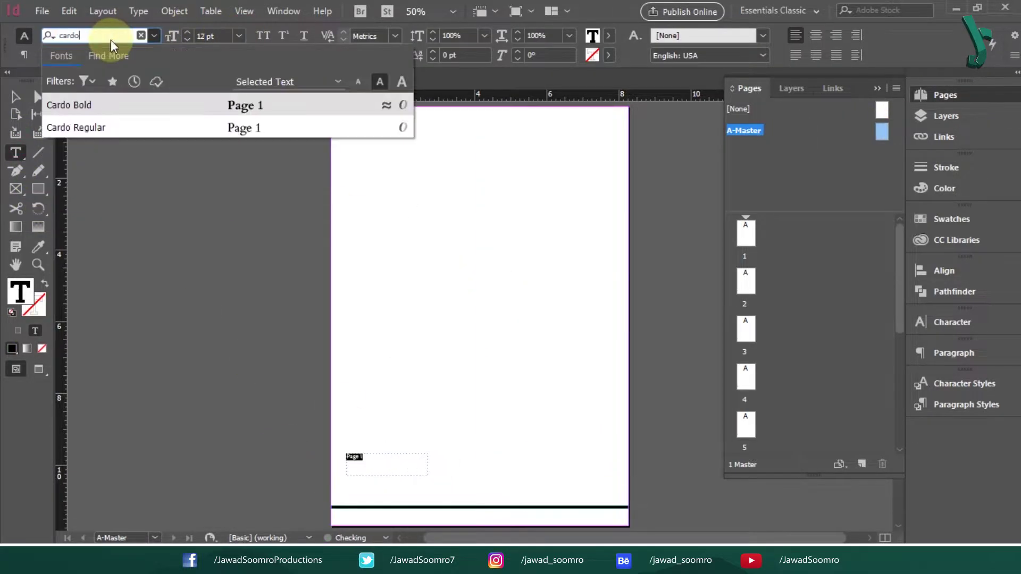
click(70, 127)
click(15, 96)
click(513, 224)
drag(367, 464, 353, 524)
Step: Add a text frame with the author's name at the footer's right end, then fit the whole page in view
key(ctrl+equal)
key(ctrl+equal)
key(ctrl+equal)
drag(580, 442, 441, 419)
drag(293, 326, 521, 429)
text(Jawad Soomro)
click(16, 97)
click(600, 260)
key(ctrl+0)
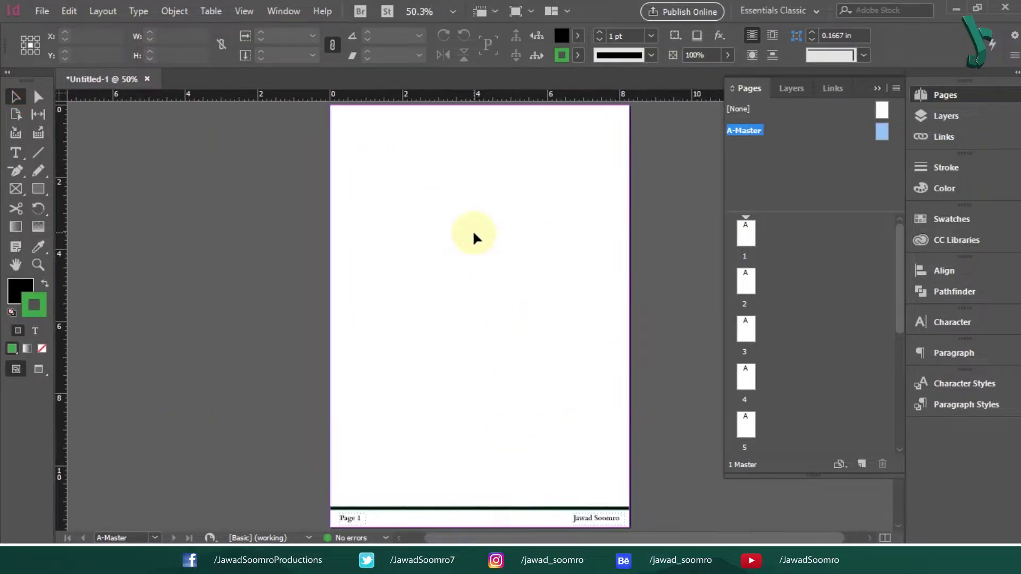
Step: Create a new one-page A4 master with prefix B and name Master, based on no other master
click(855, 168)
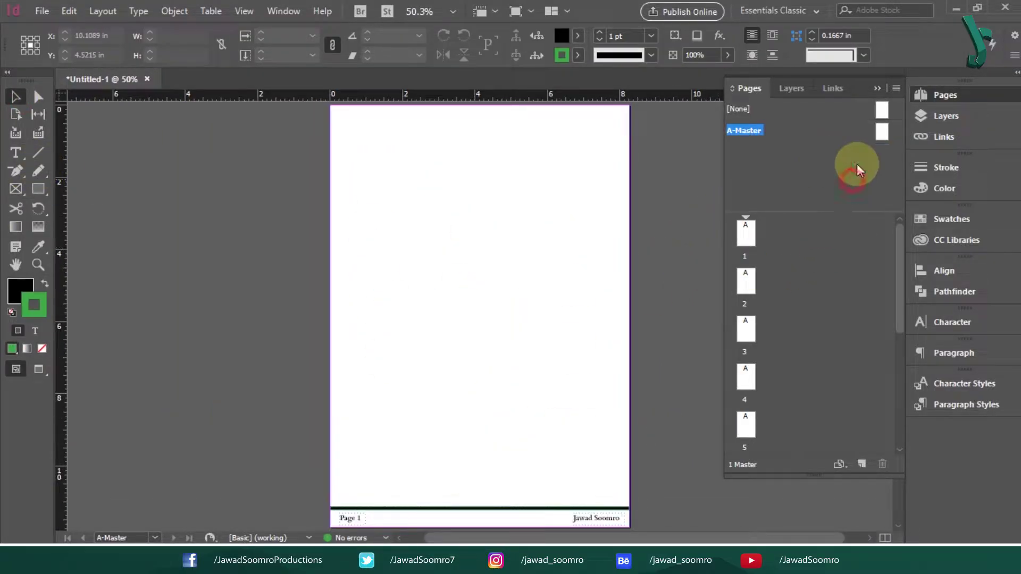
right_click(857, 156)
click(870, 161)
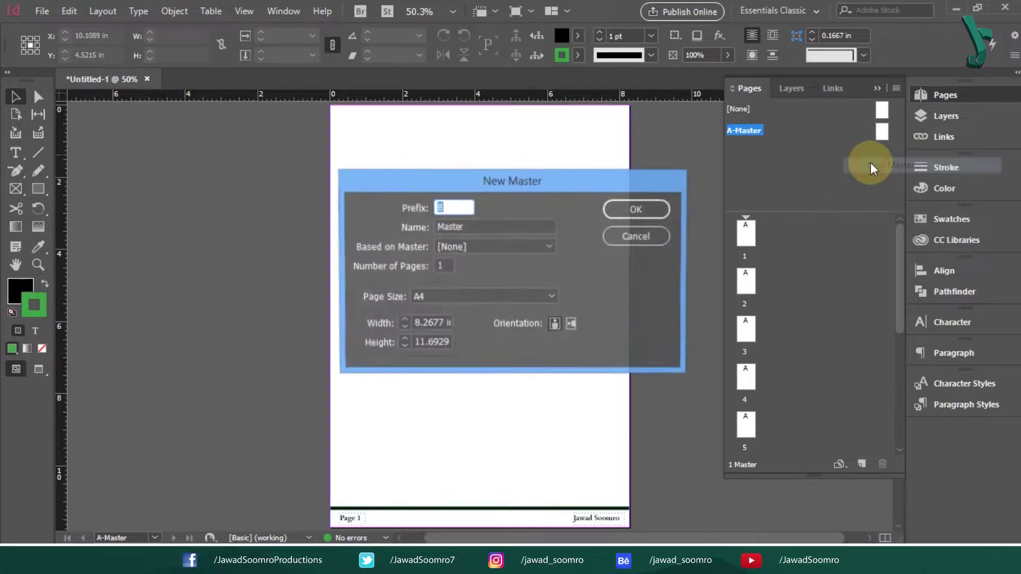
click(443, 205)
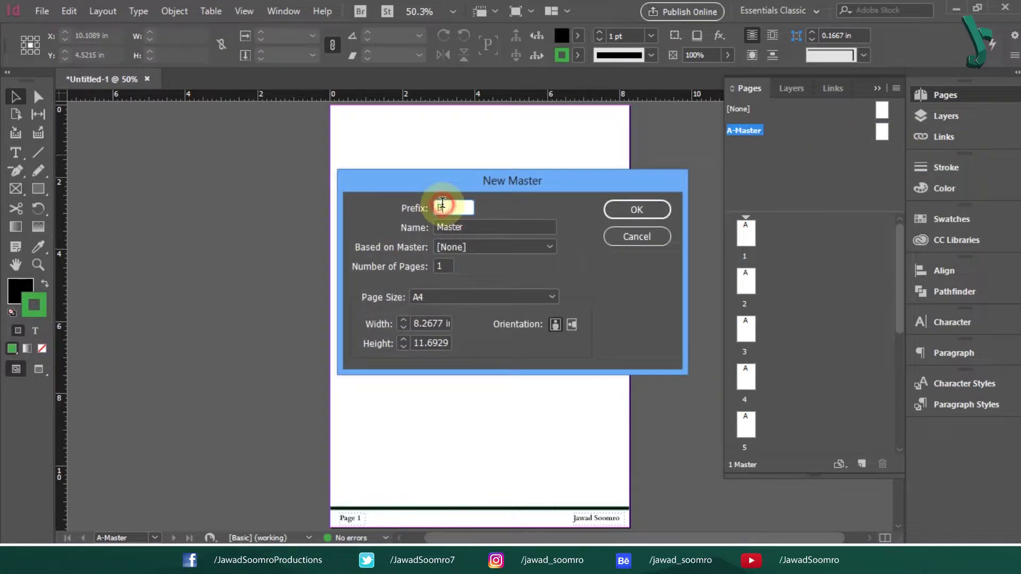
click(491, 230)
click(494, 244)
click(494, 245)
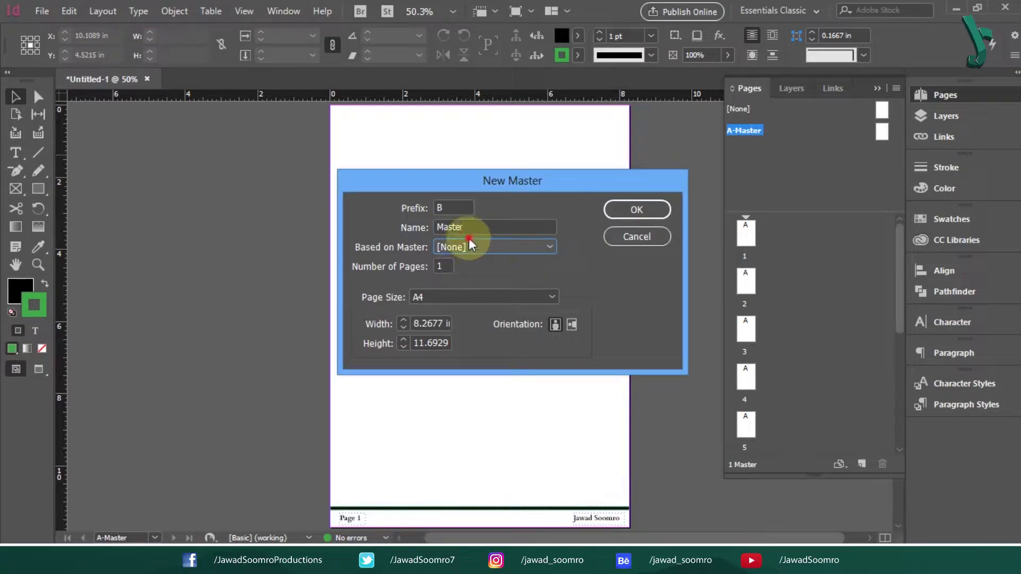
click(470, 254)
click(472, 266)
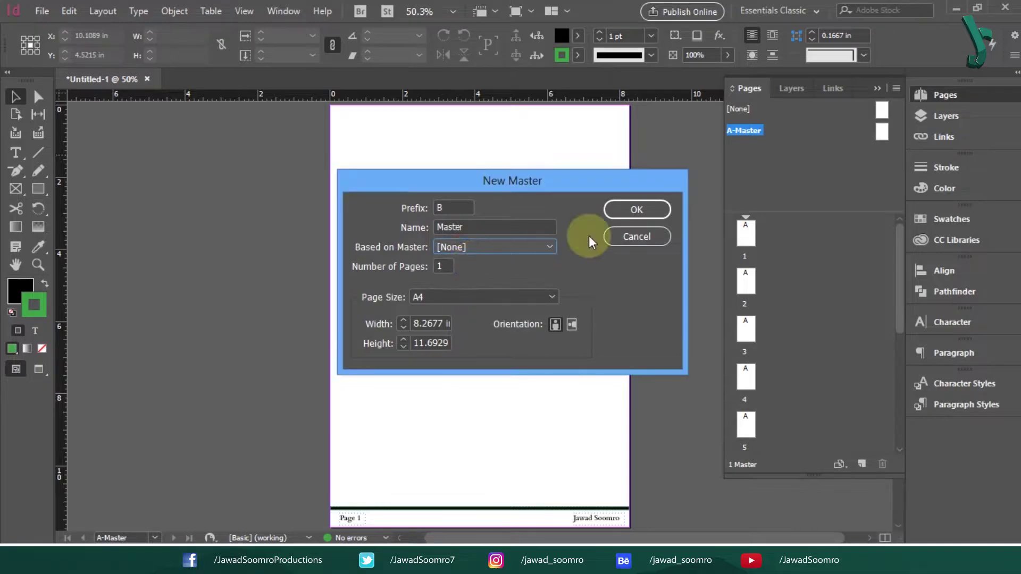
click(626, 209)
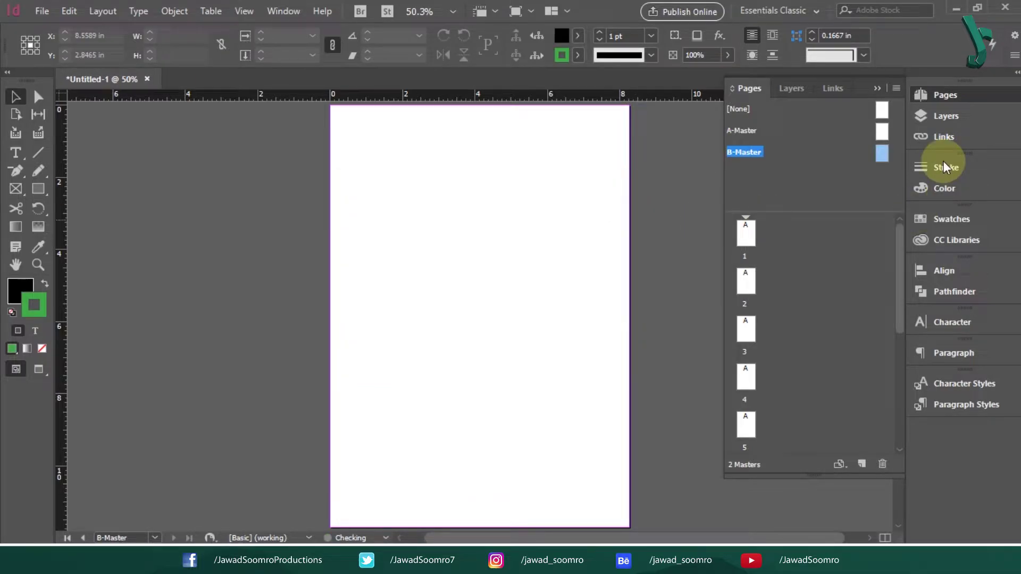
Step: Create a new one-page A4 master with prefix C and name Master, based on A-Master
click(811, 175)
right_click(812, 173)
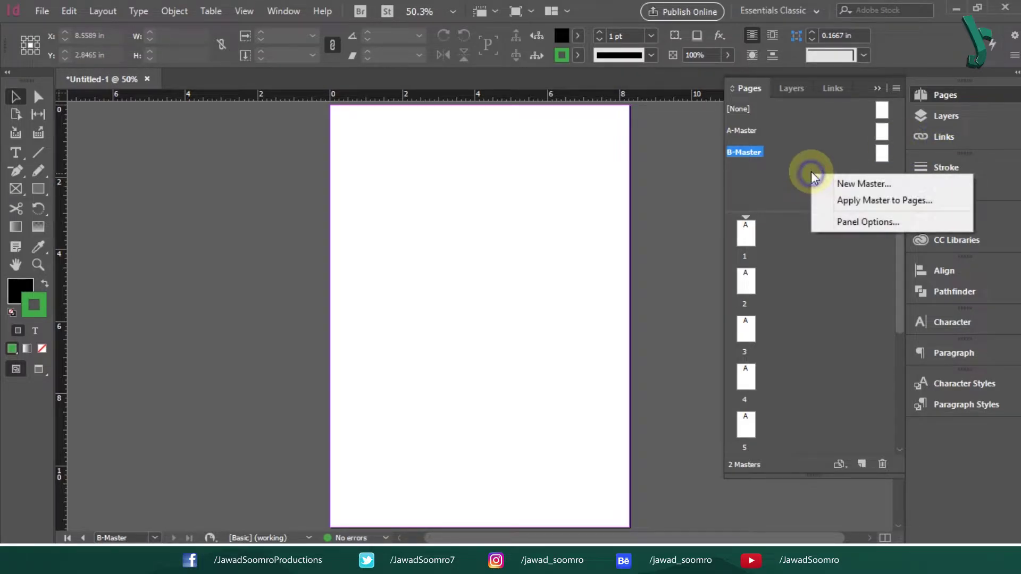
click(835, 183)
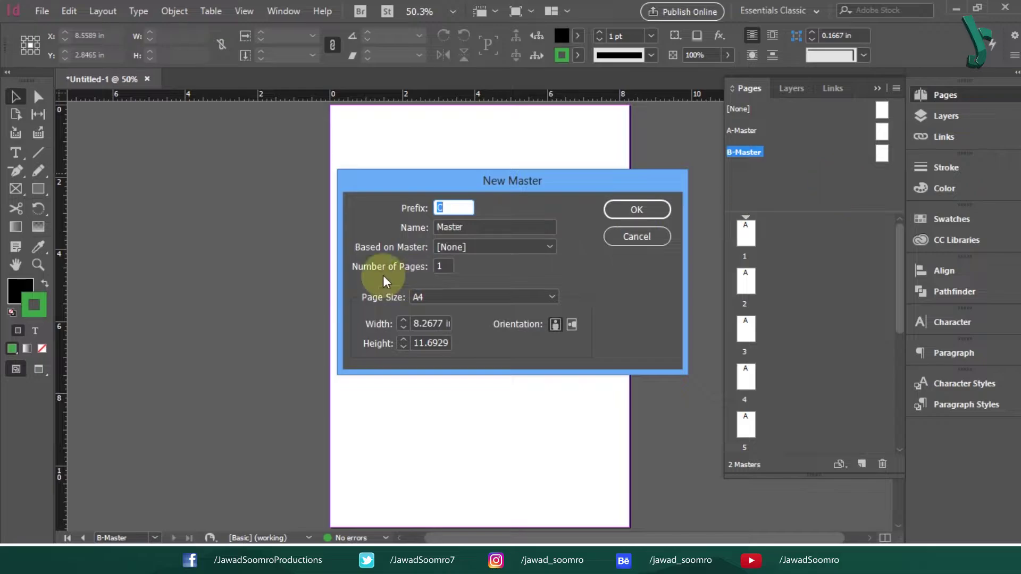
click(446, 209)
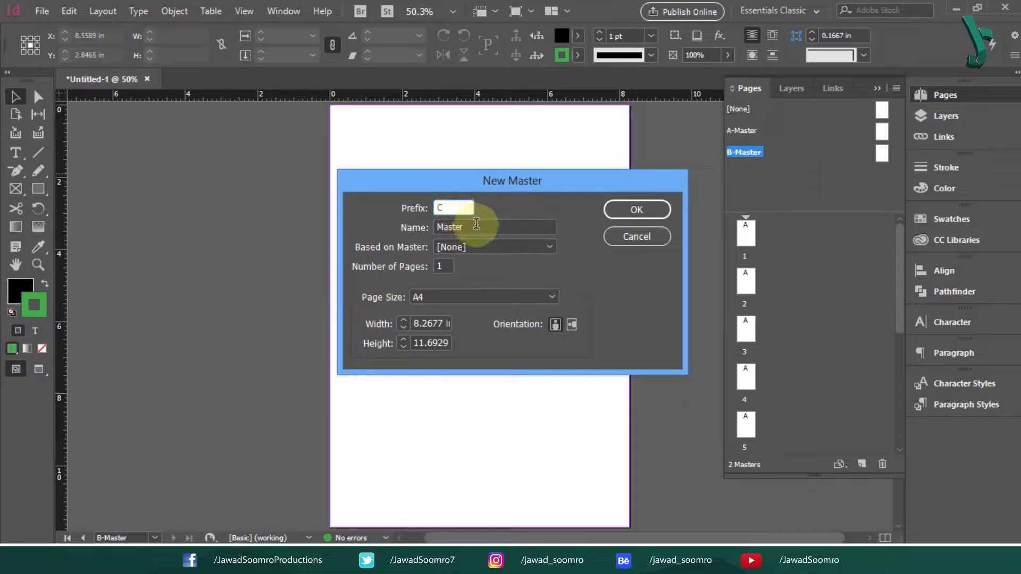
click(476, 226)
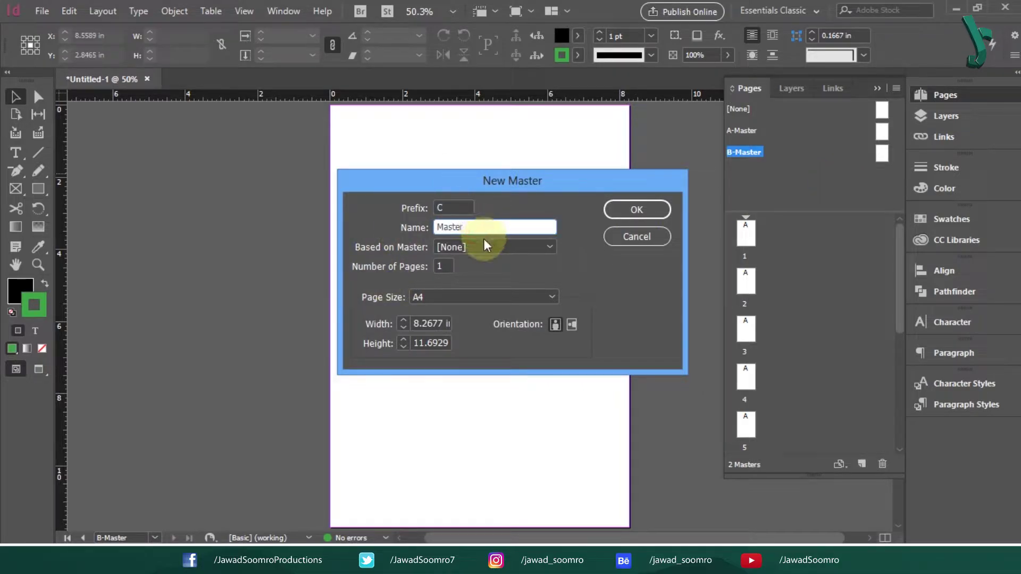
click(485, 245)
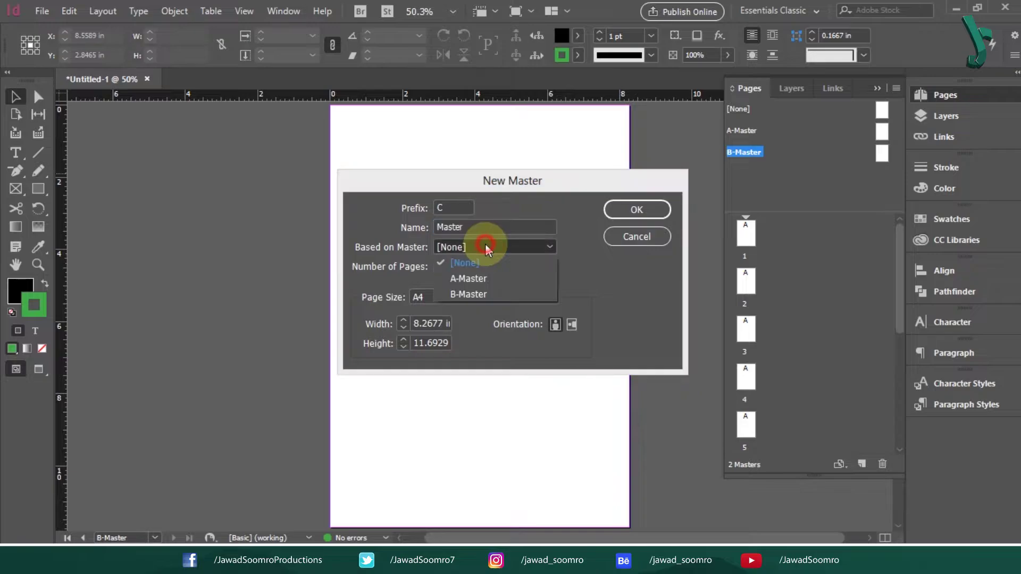
click(475, 279)
click(638, 210)
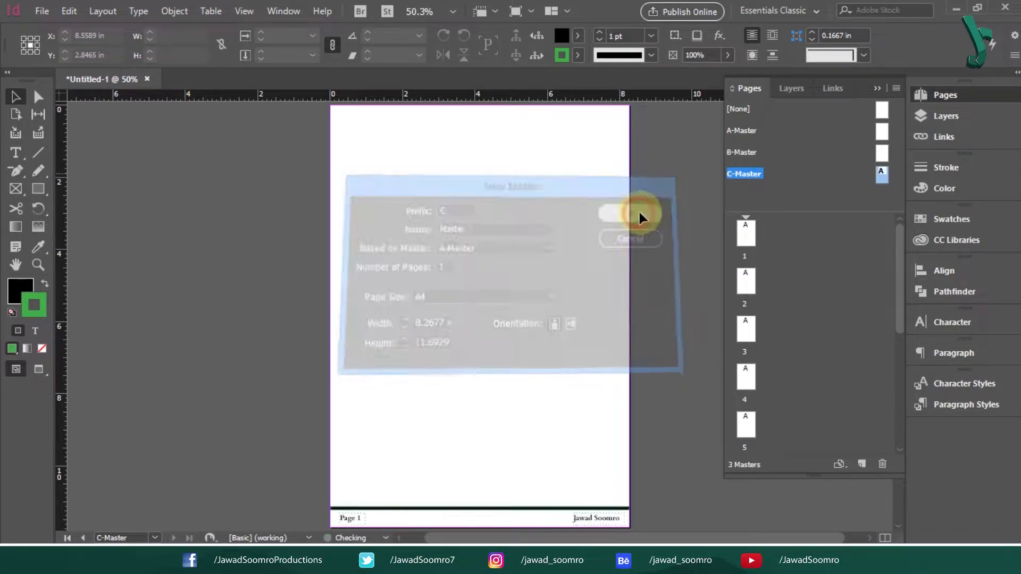
Step: View A-Master, B-Master and C-Master in turn to compare their footer content and which master is applied
double_click(880, 130)
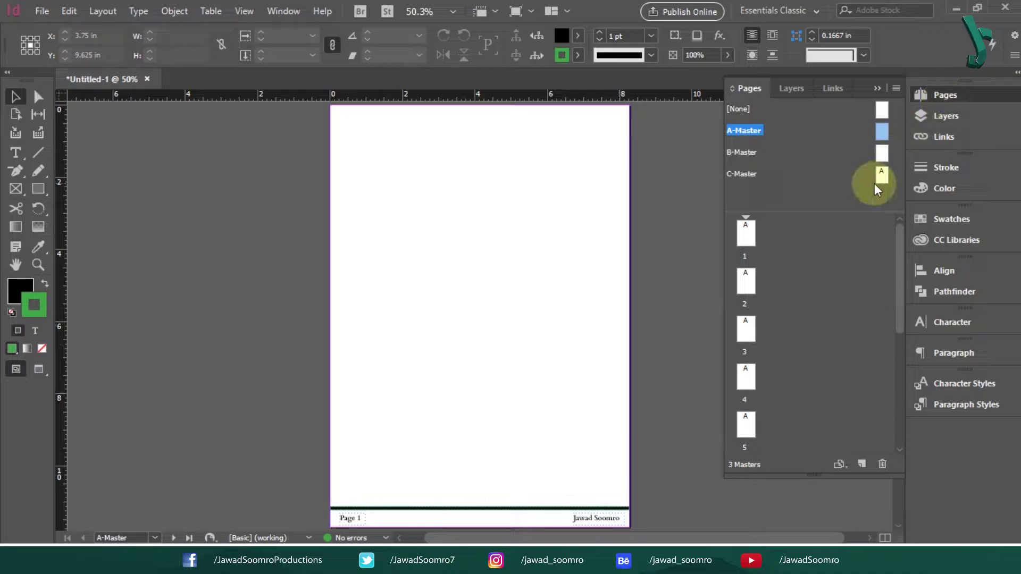
double_click(881, 153)
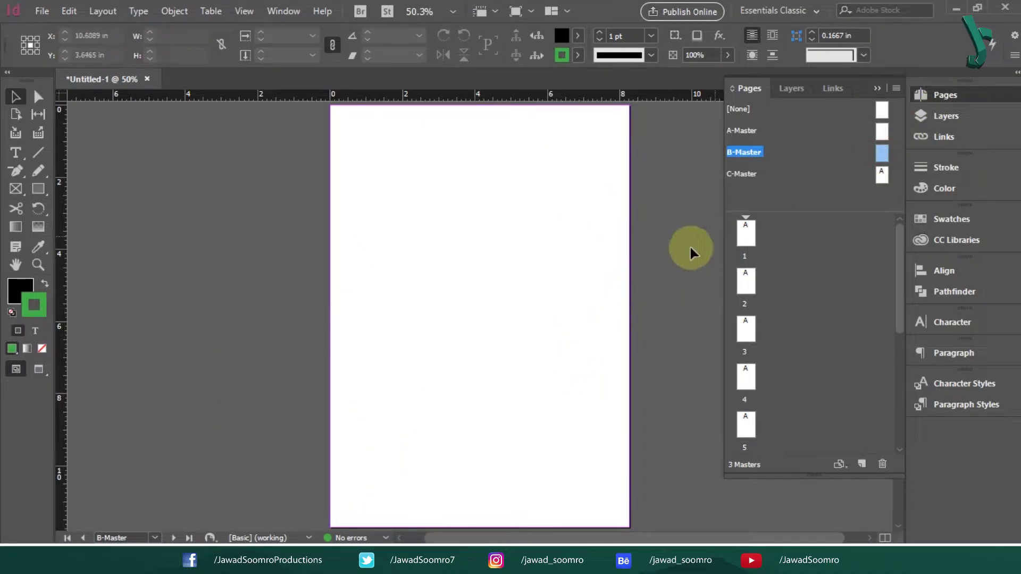
drag(882, 155, 883, 154)
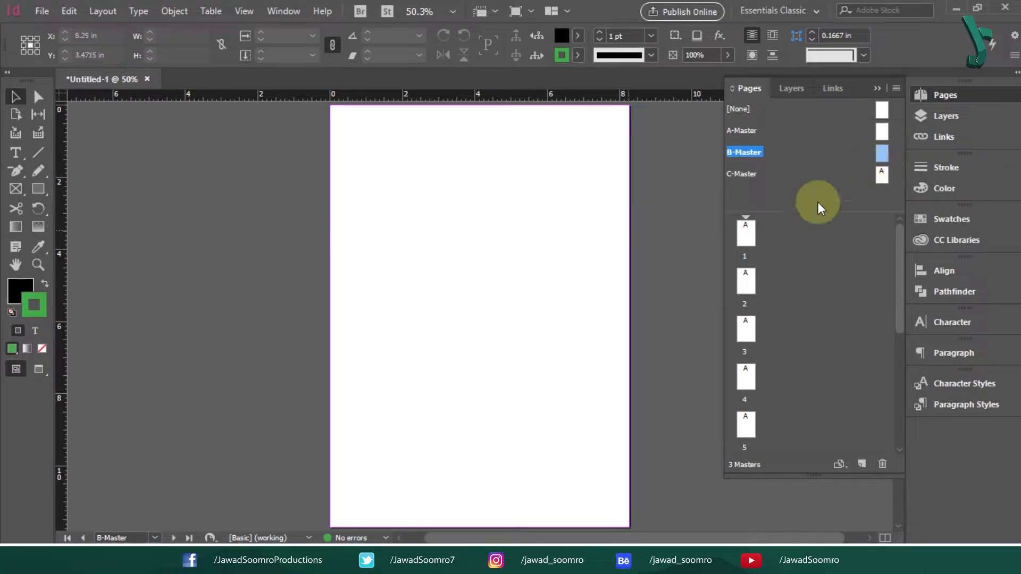
double_click(881, 175)
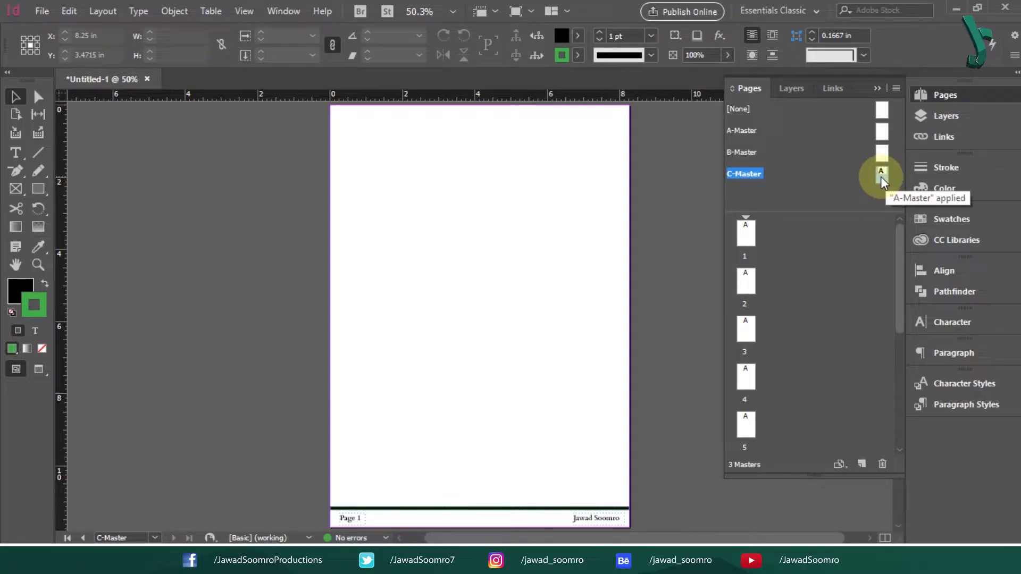
drag(881, 177, 880, 176)
click(455, 322)
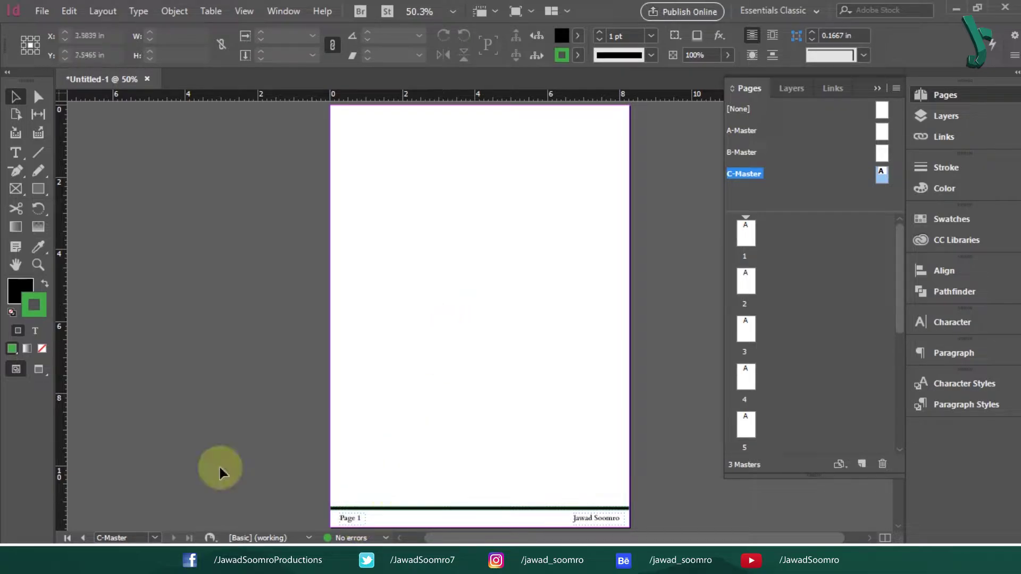
Step: Create a new four-page A4 master with prefix D and name Master, based on no other master
right_click(792, 188)
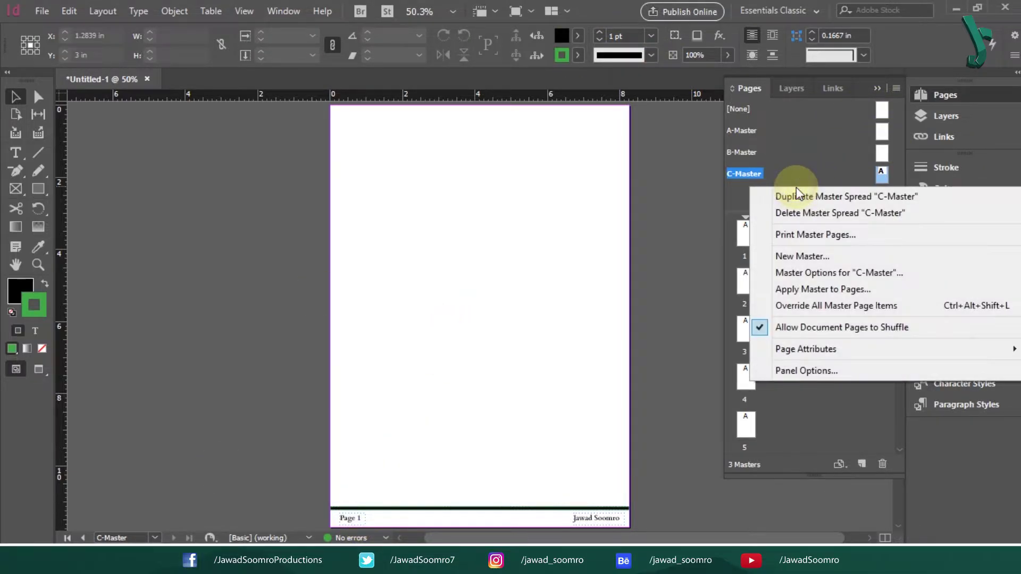
click(807, 256)
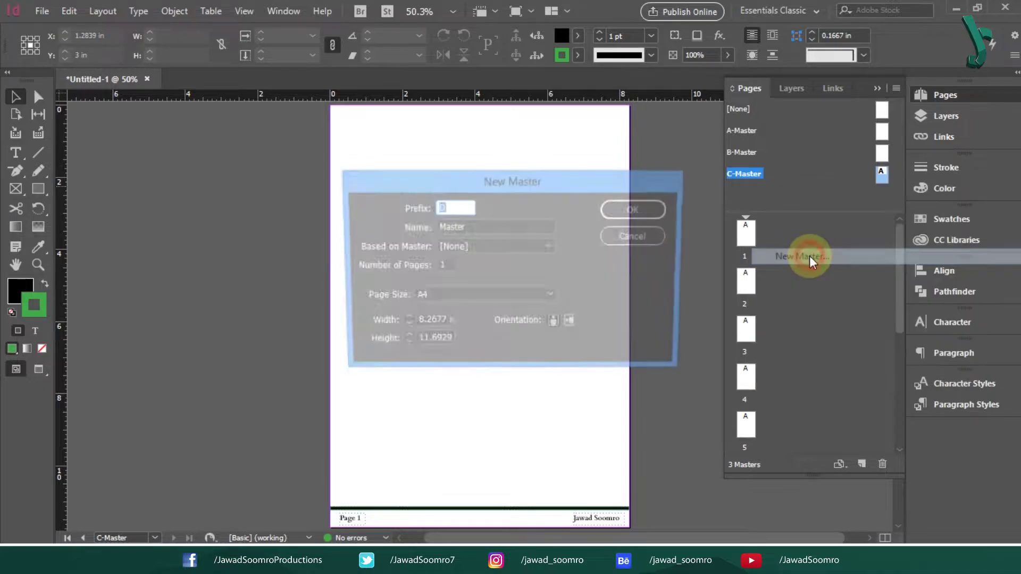
click(464, 207)
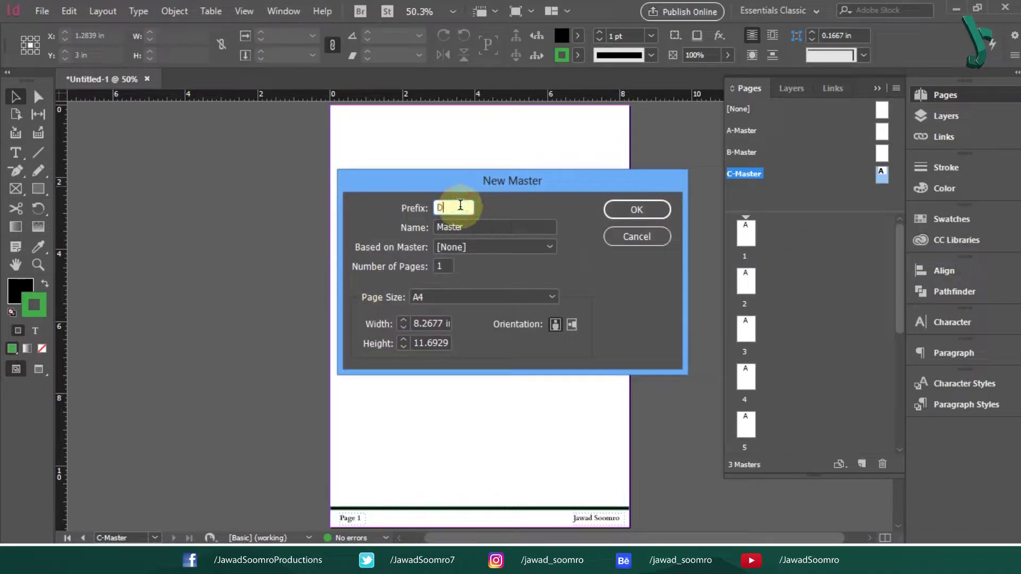
click(479, 246)
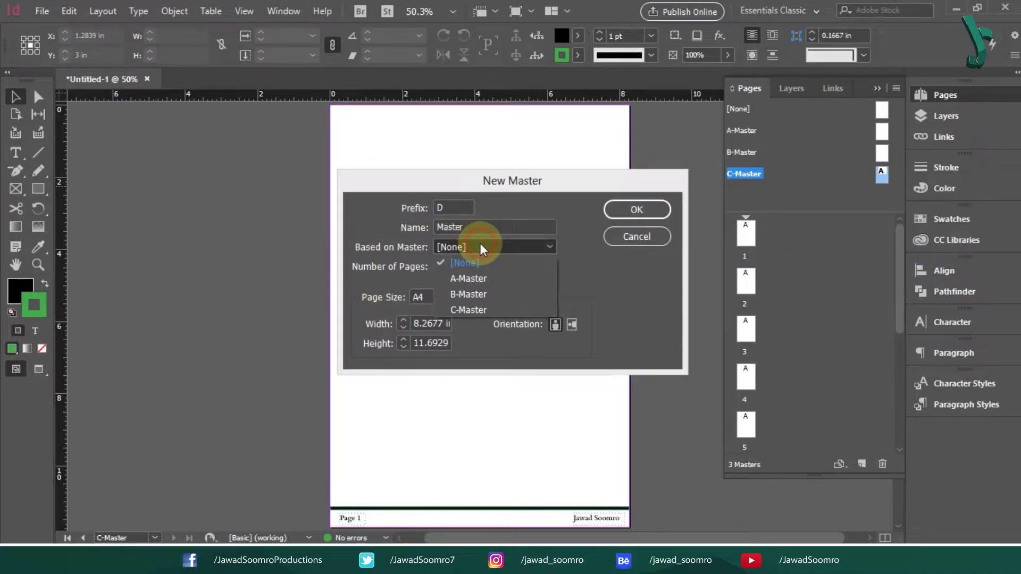
click(479, 245)
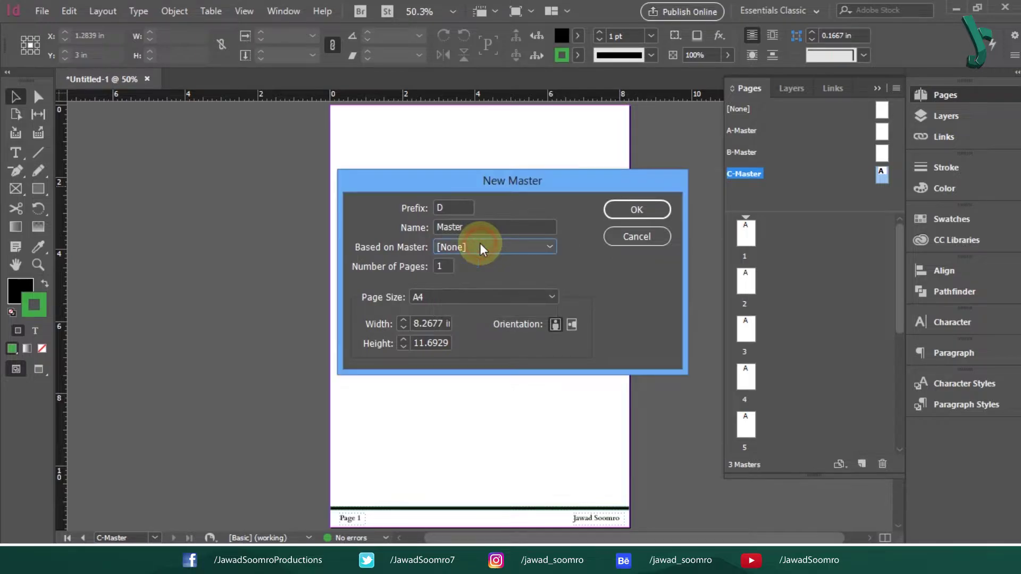
click(449, 264)
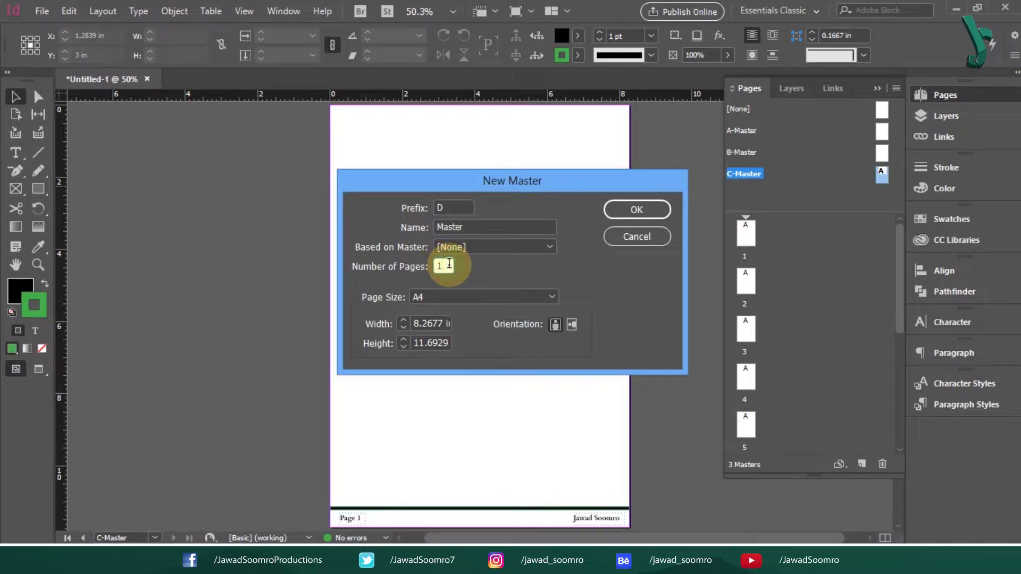
double_click(449, 265)
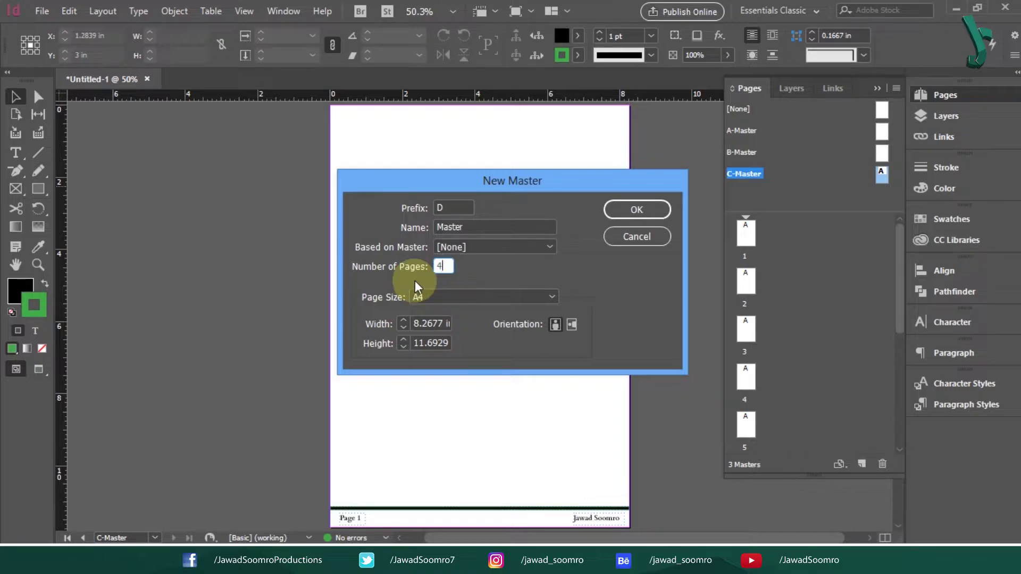
text(4)
click(653, 213)
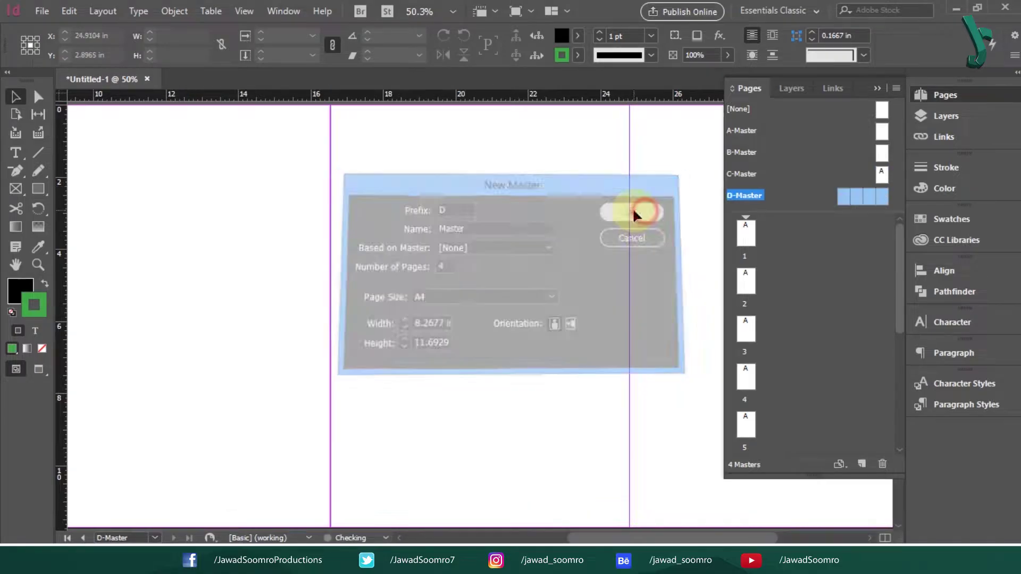
key(ctrl+minus)
key(ctrl+minus)
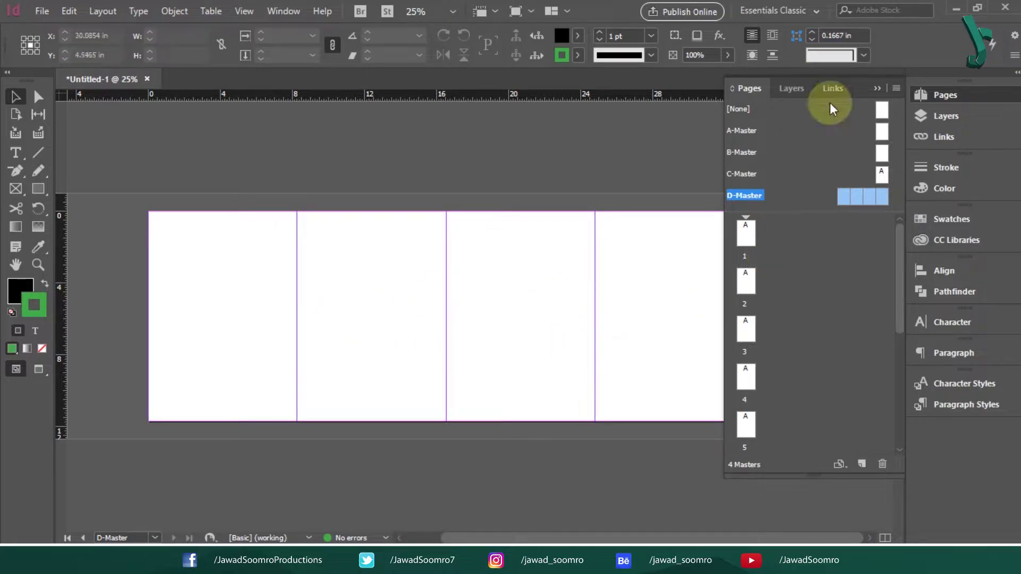
Step: Try setting D-Master's number of pages to 10, then undo the change
click(878, 89)
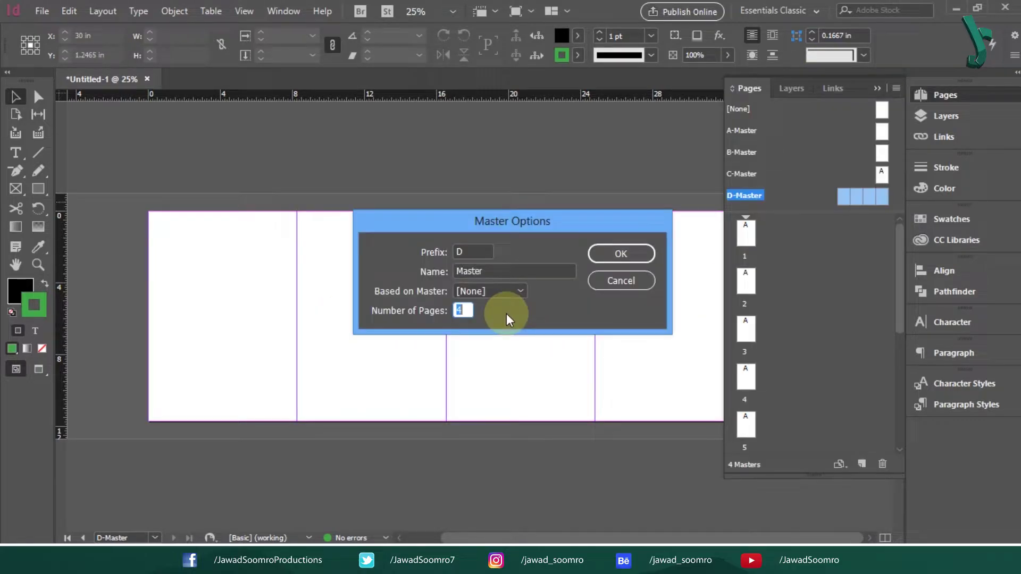
text(10)
click(611, 255)
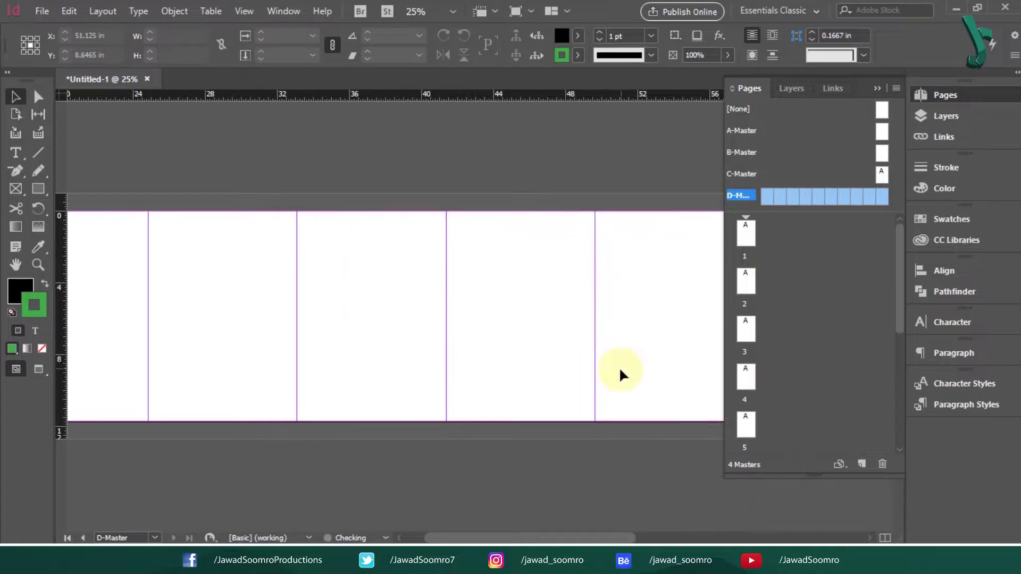
key(ctrl+minus)
drag(566, 223, 372, 223)
key(ctrl+z)
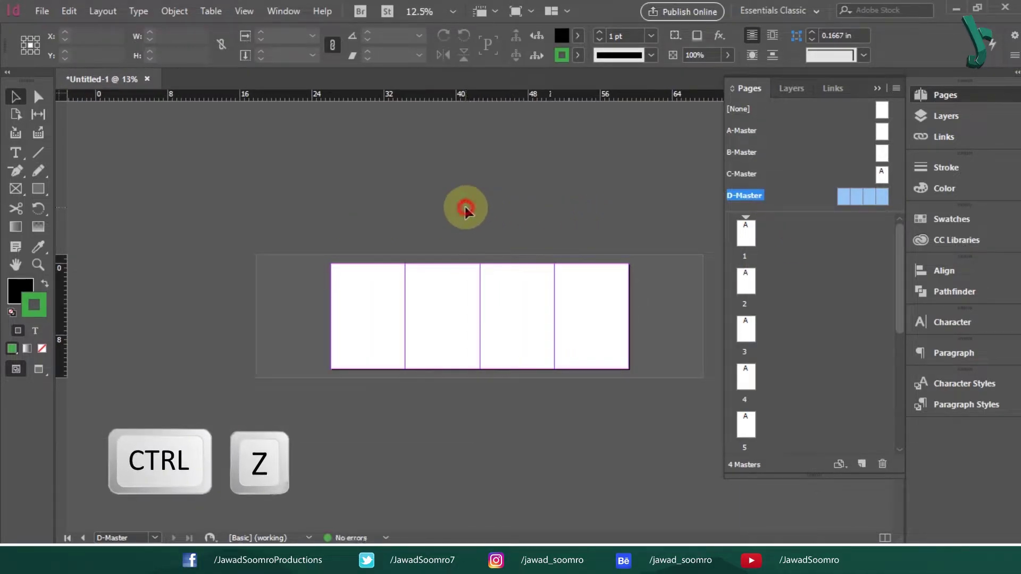
Step: Start a new two-page master with prefix E and name Master, based on no other master
right_click(847, 190)
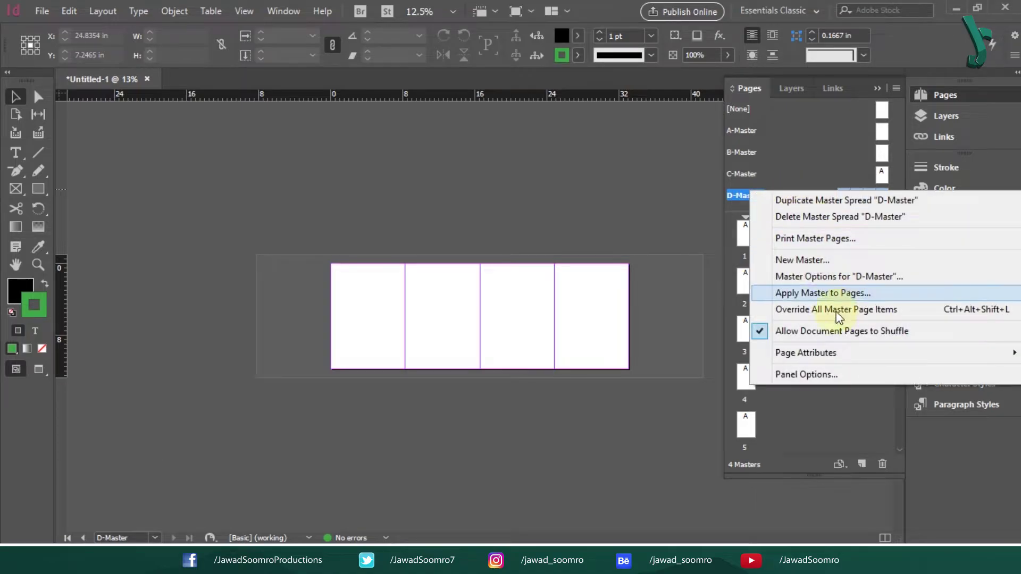
click(814, 261)
click(458, 209)
click(479, 227)
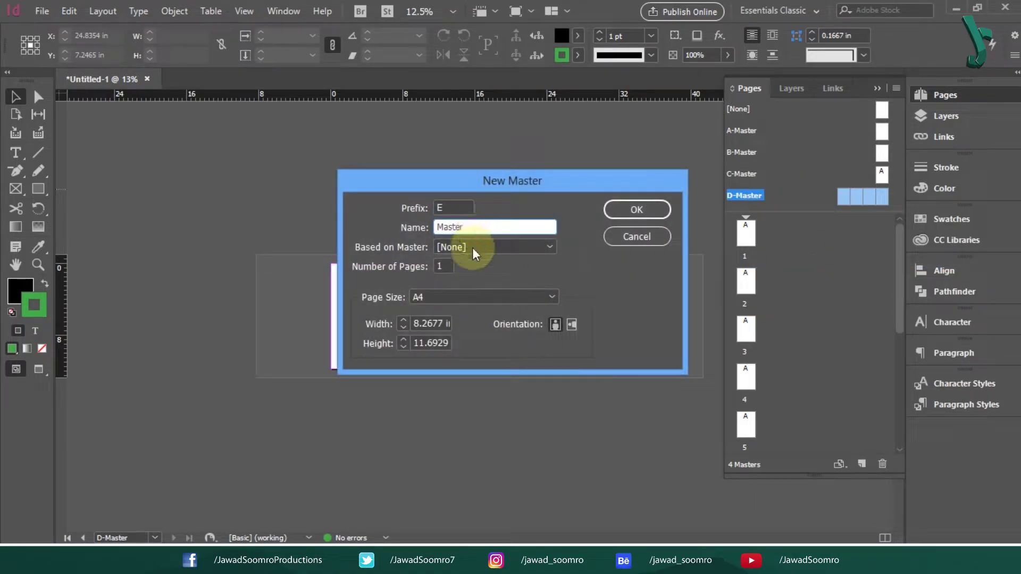
click(473, 248)
click(475, 261)
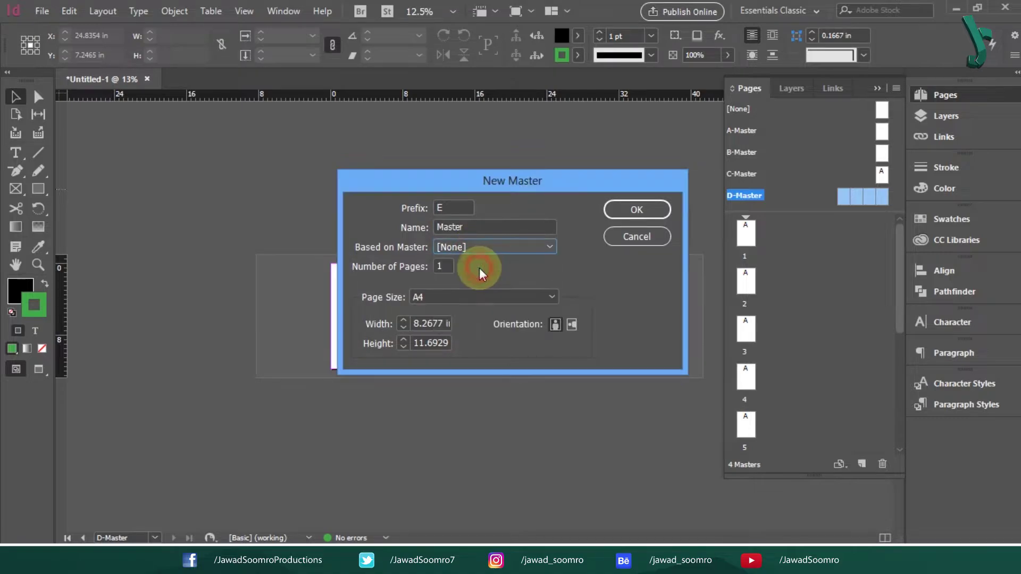
click(439, 266)
double_click(439, 266)
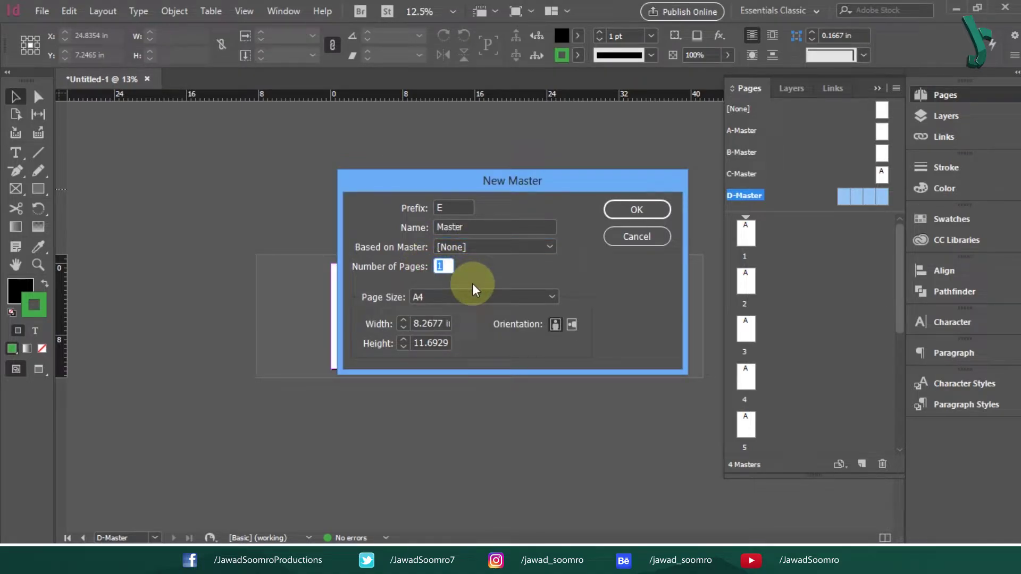
text(2)
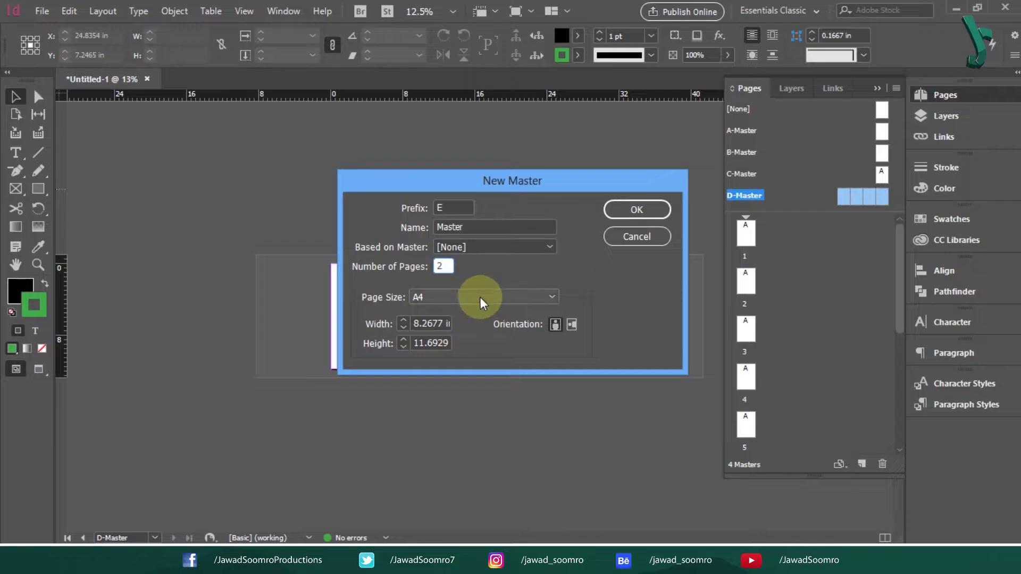
Step: Set the new E master's page size to B5 and create the master
click(433, 297)
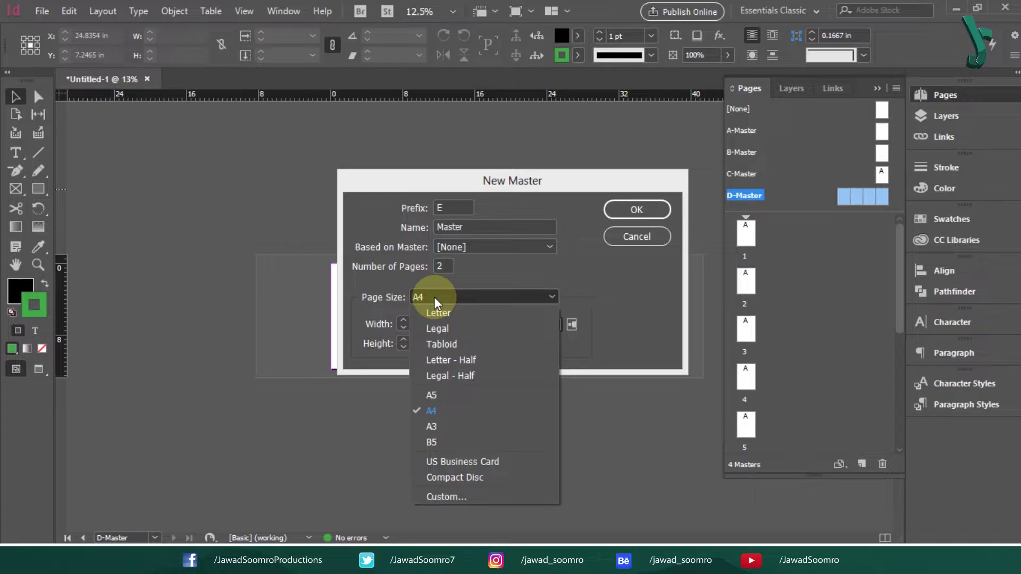
click(403, 452)
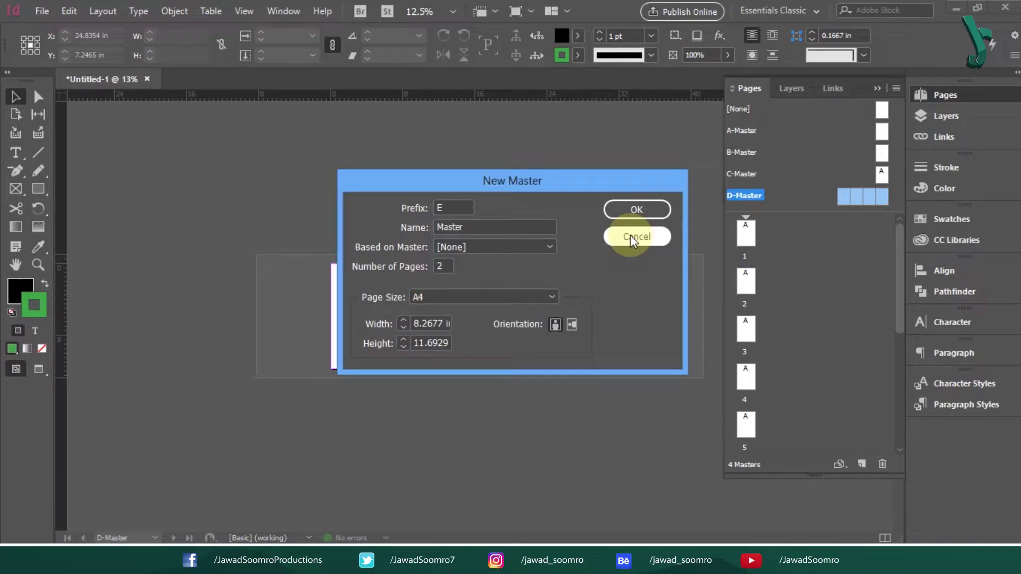
click(437, 303)
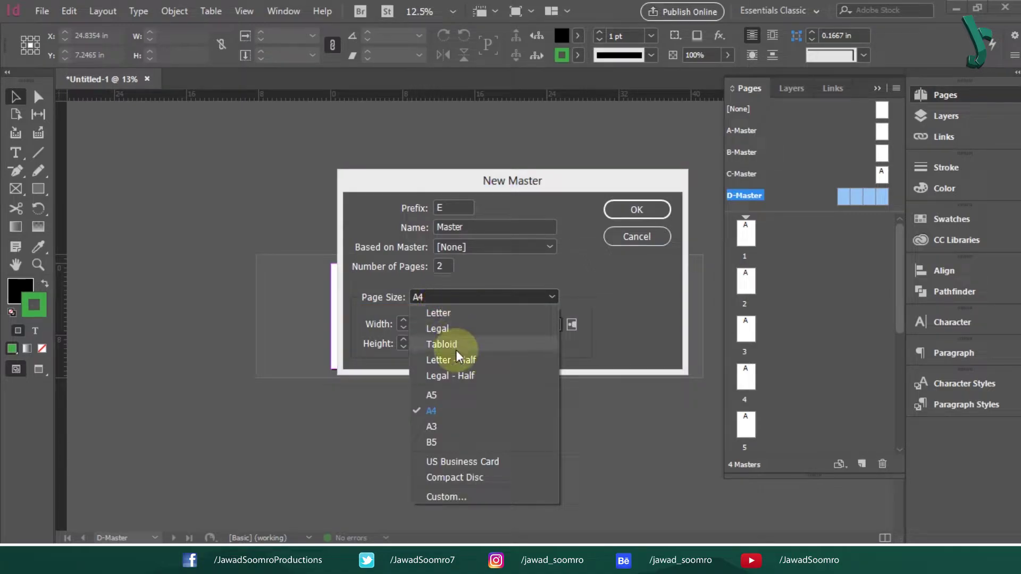
click(462, 441)
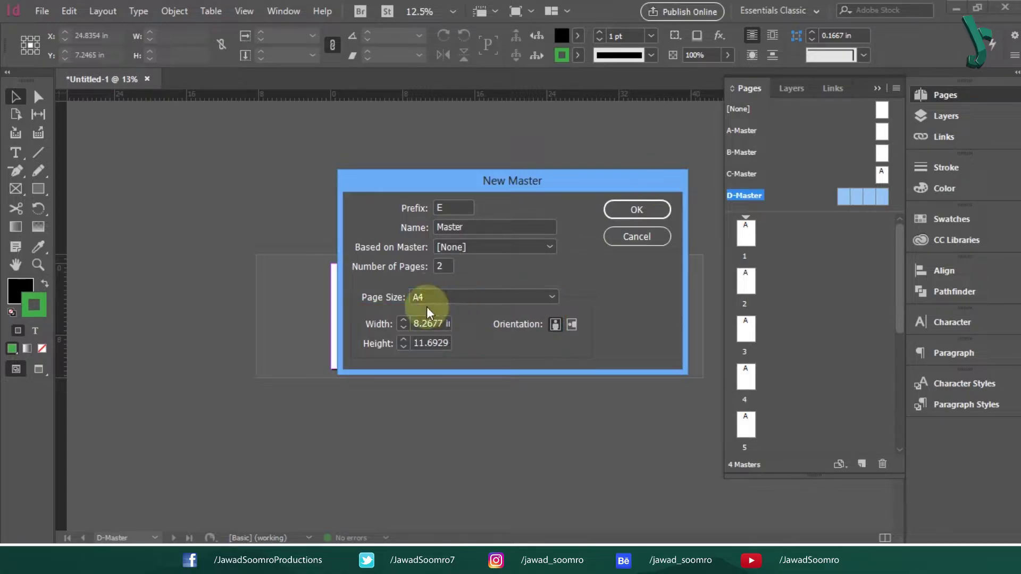
click(441, 298)
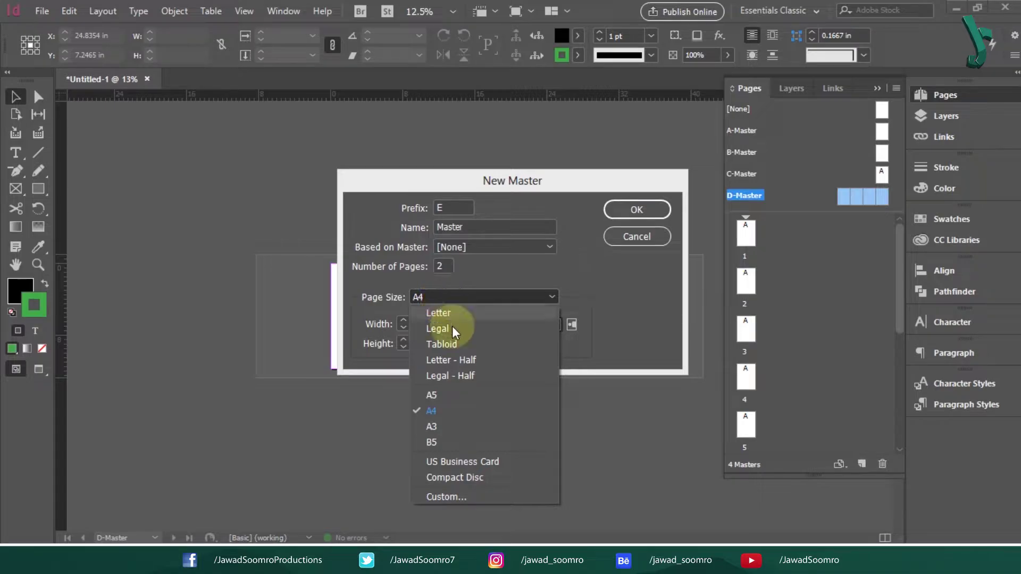
click(461, 443)
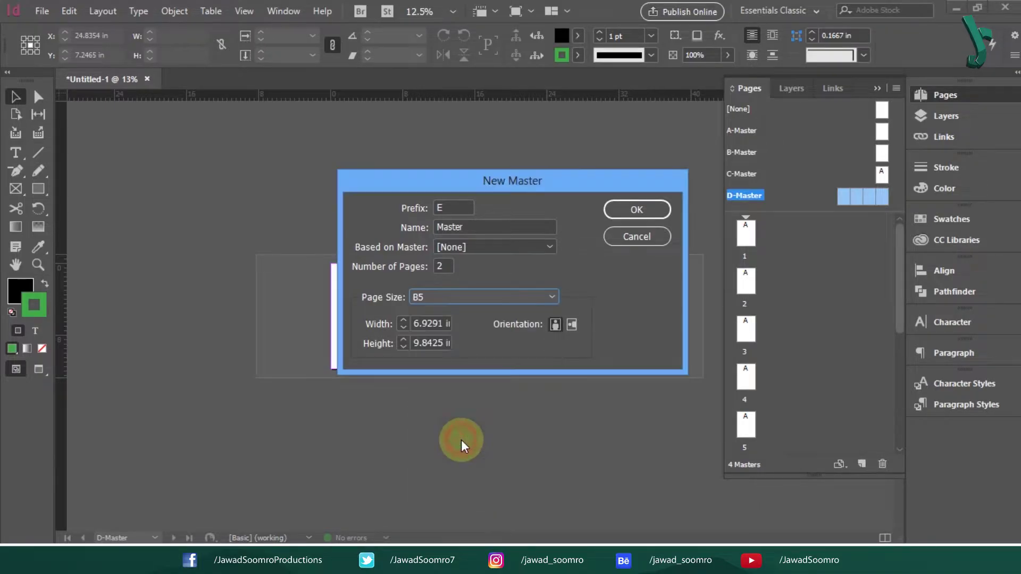
click(649, 211)
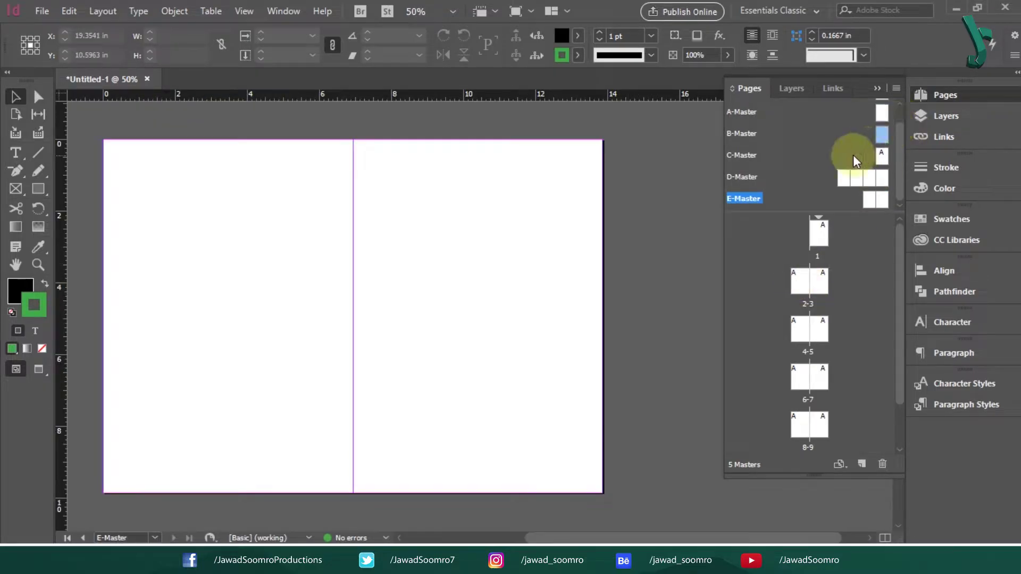
Step: Apply B-Master to page 4 and E-Master to page 5, resizing page 5 to the master page size
drag(881, 134, 804, 336)
double_click(803, 336)
drag(869, 199, 821, 340)
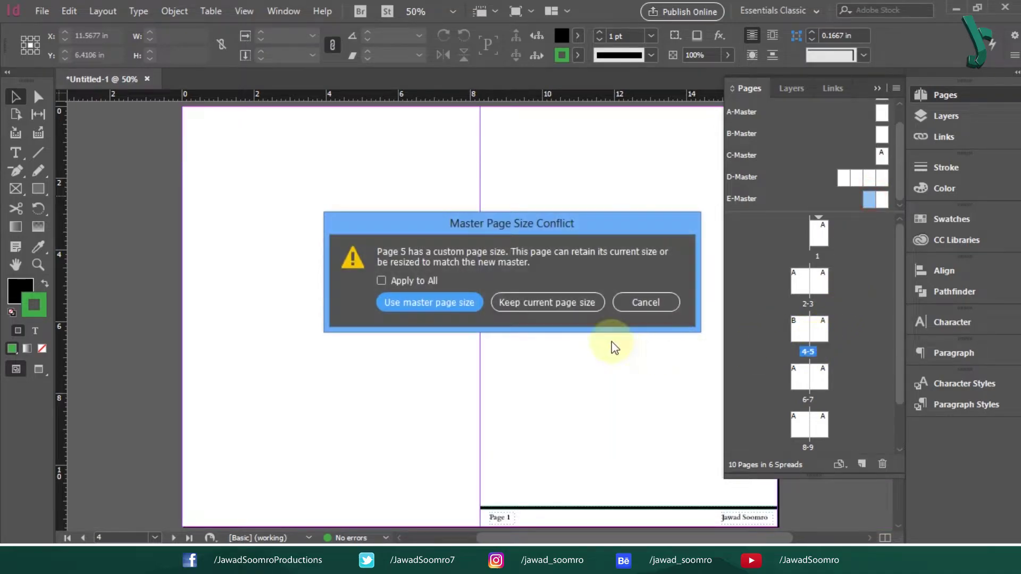
click(433, 307)
Step: Check page 4's size with the Page tool and which master is applied to it
click(21, 122)
click(313, 179)
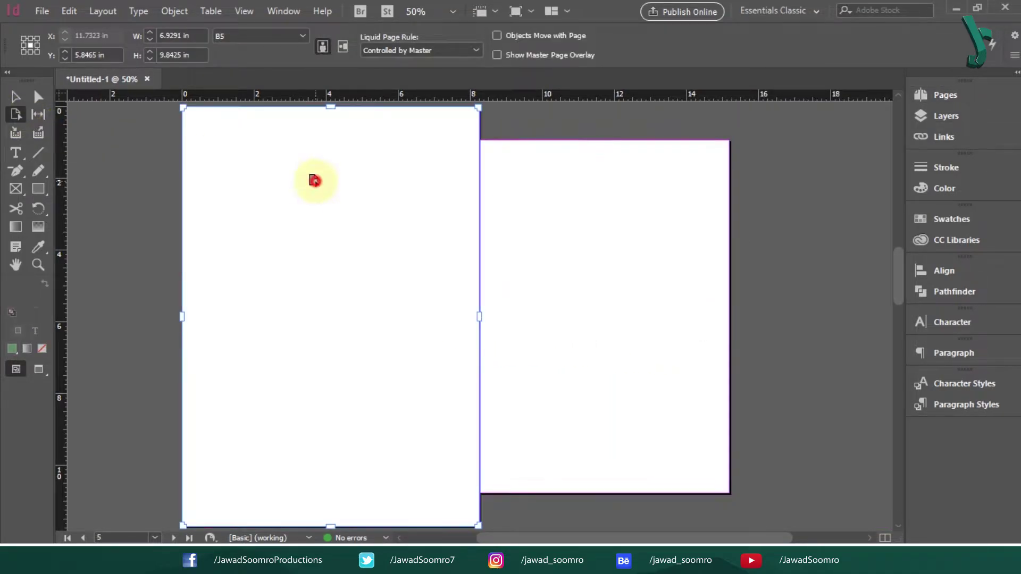
click(261, 37)
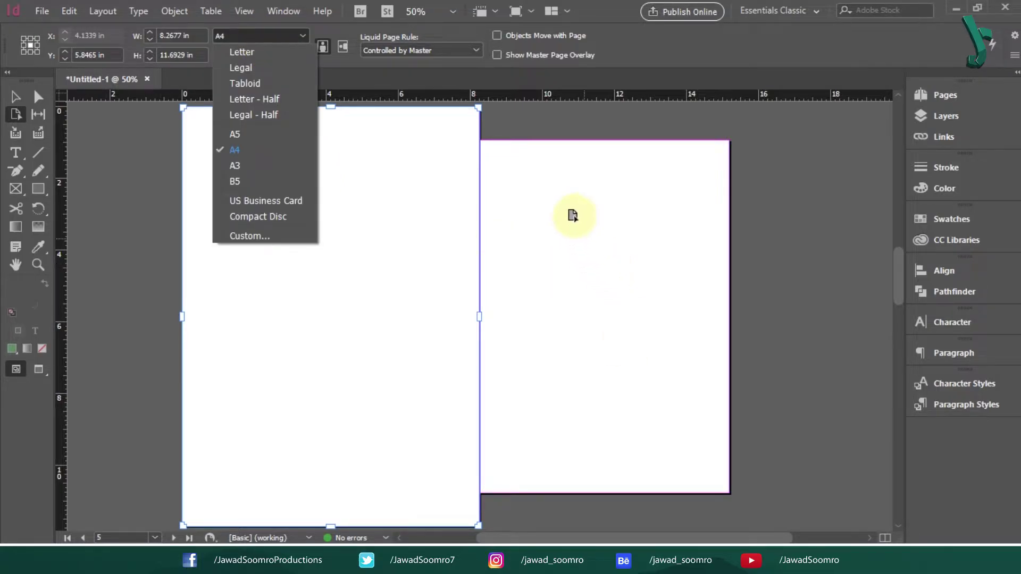
click(572, 214)
key(v)
click(953, 101)
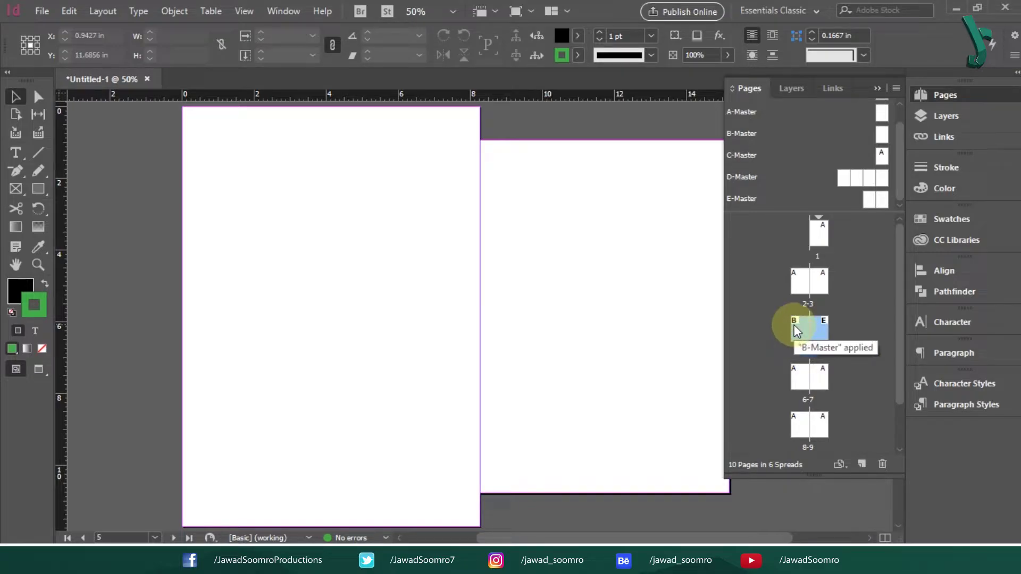
Step: Check page 5's size with the Page tool and which master is applied to it
key(shift+p)
click(615, 228)
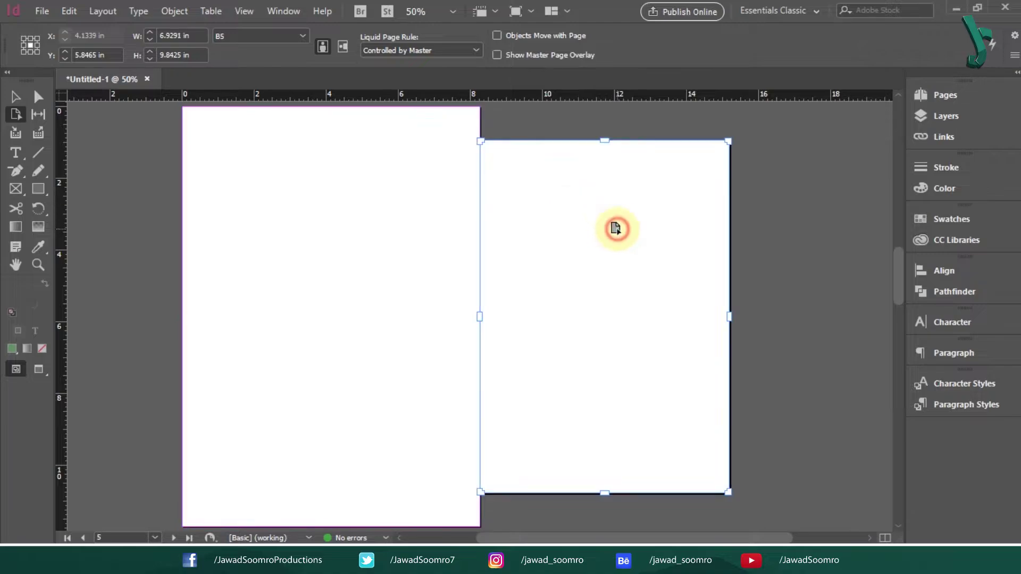
click(251, 46)
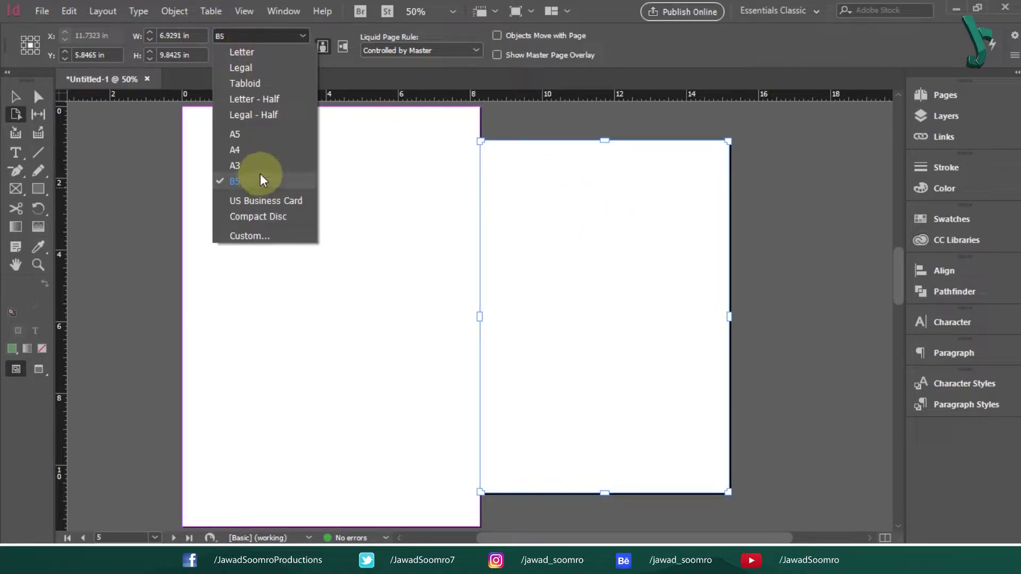
click(387, 215)
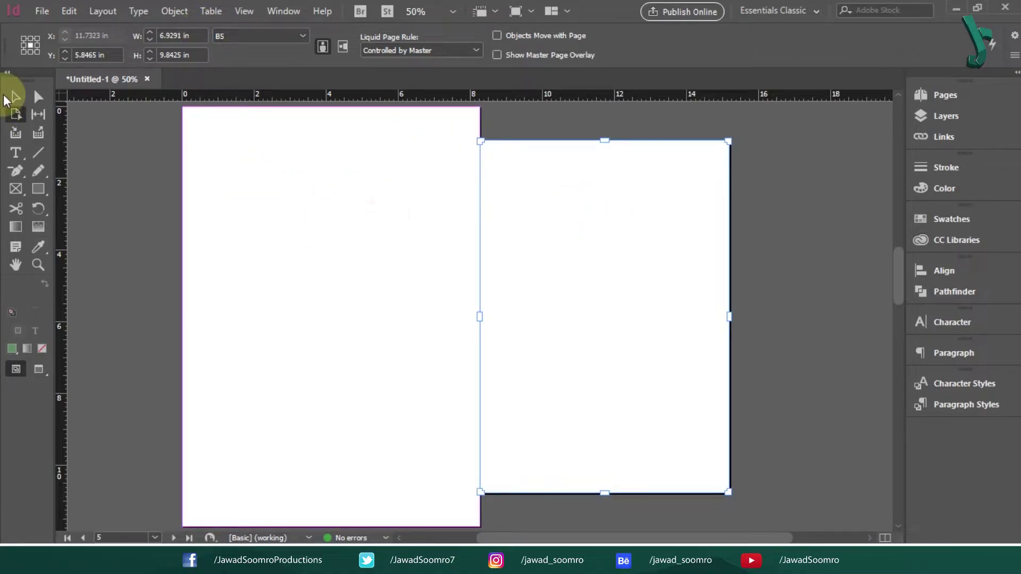
click(15, 96)
click(945, 95)
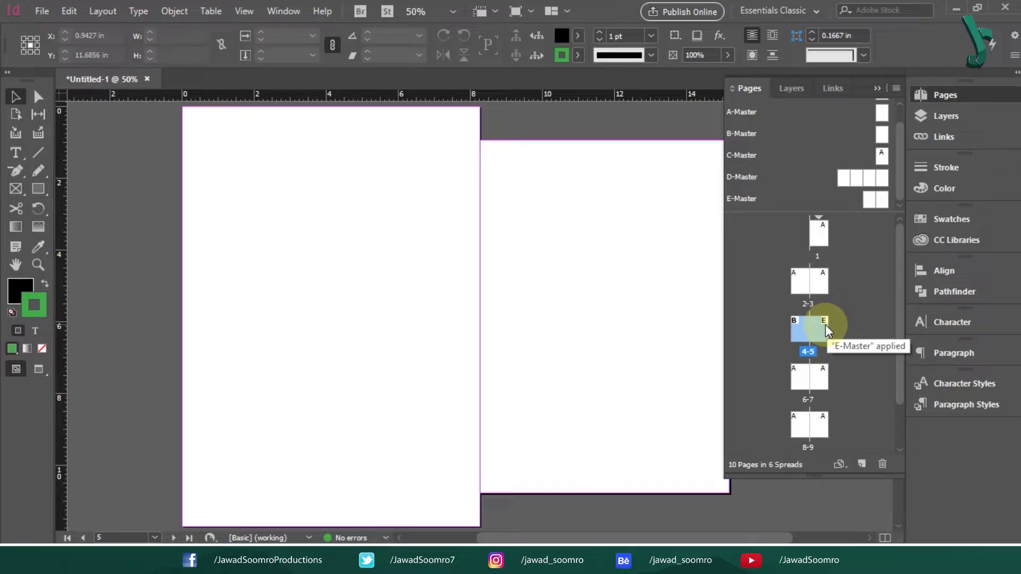
Step: Create a new master with prefix F, based on [None], with 2 pages in A4 size and landscape orientation
right_click(821, 194)
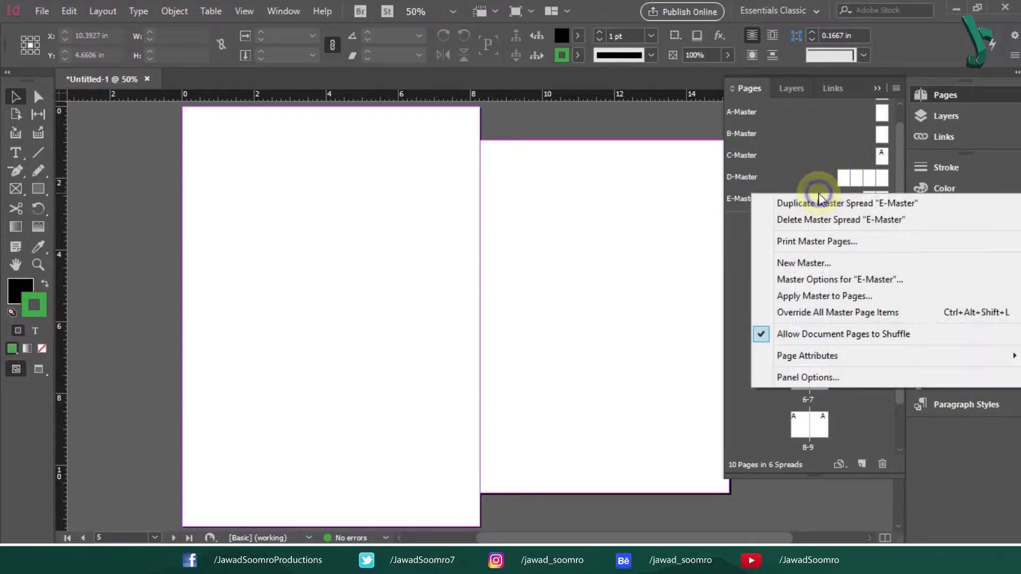
click(802, 263)
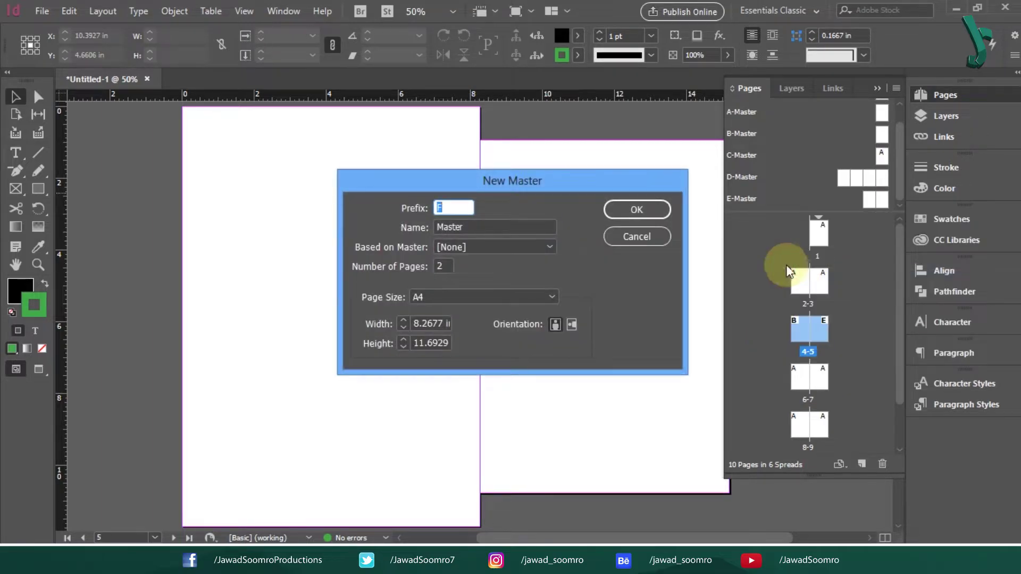
click(455, 208)
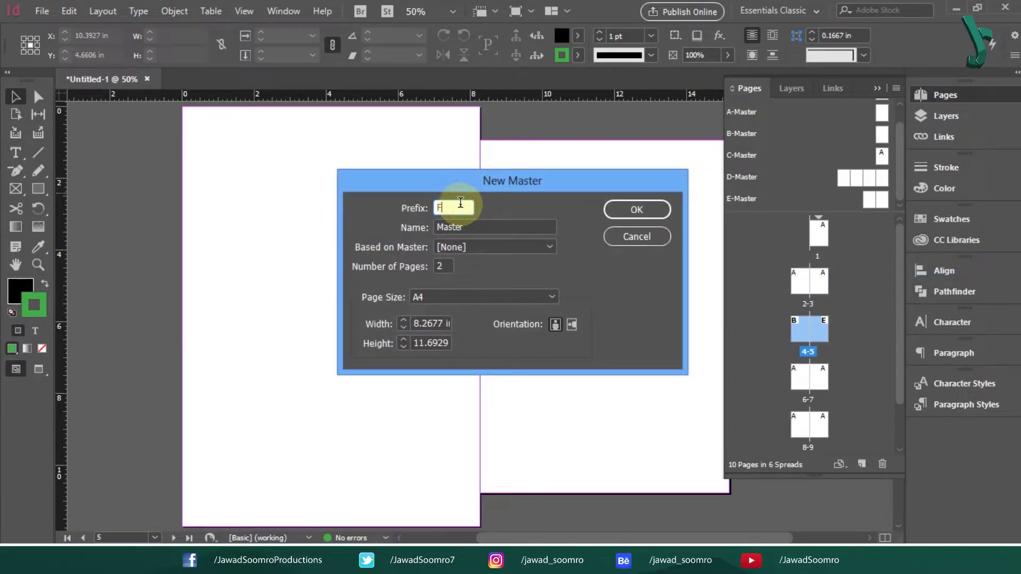
click(486, 228)
click(485, 245)
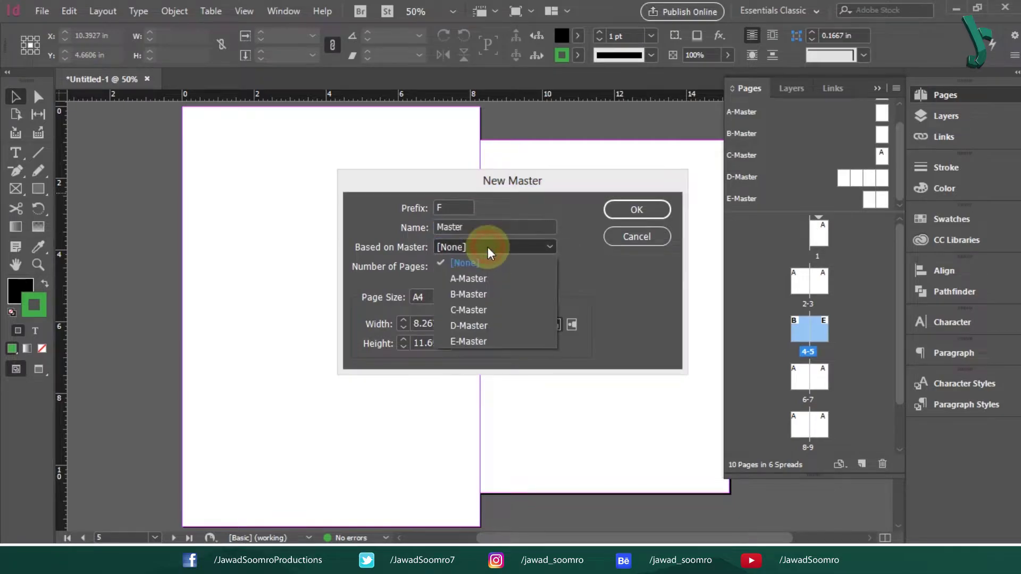
click(482, 264)
click(445, 267)
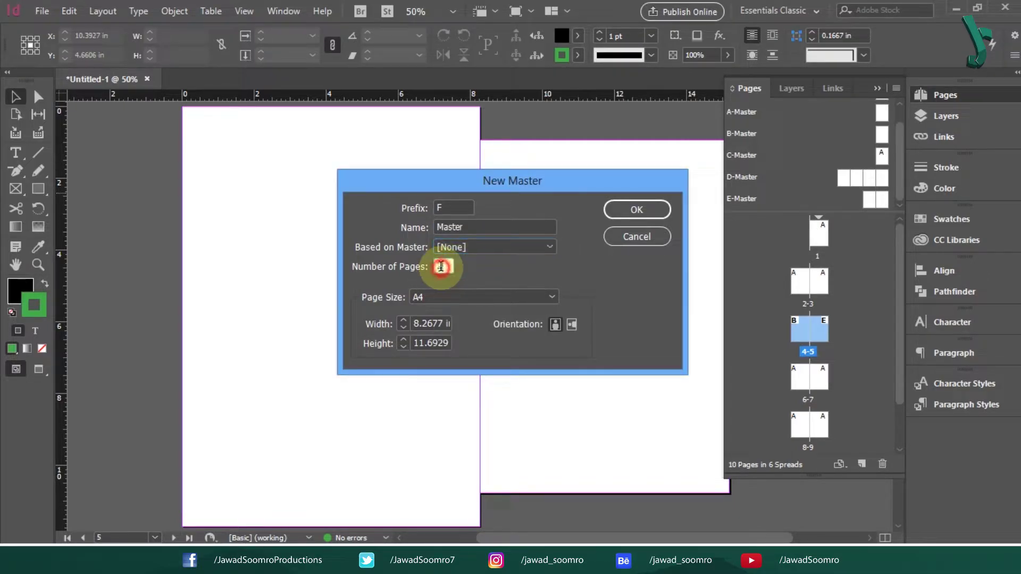
click(451, 301)
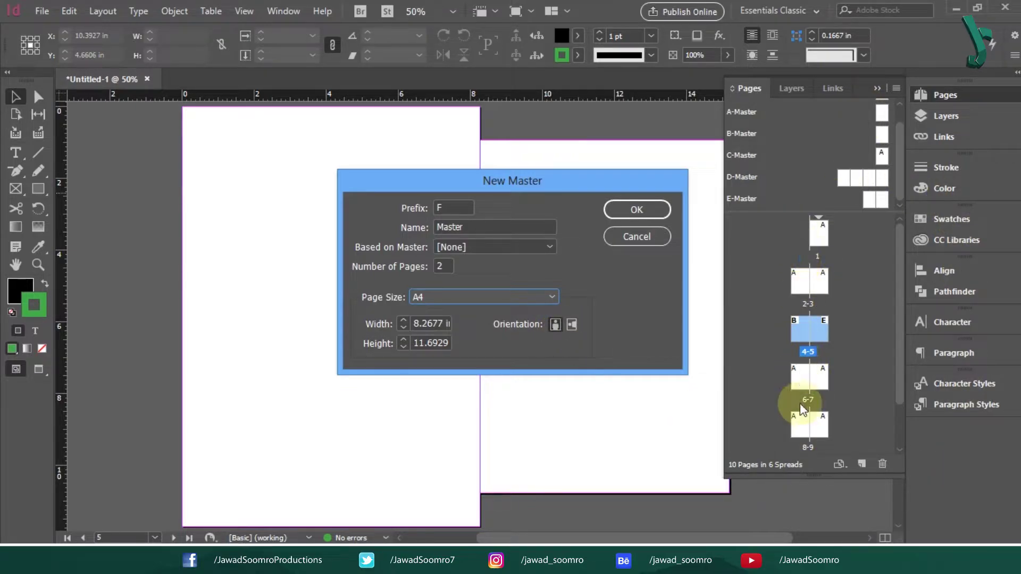
click(571, 324)
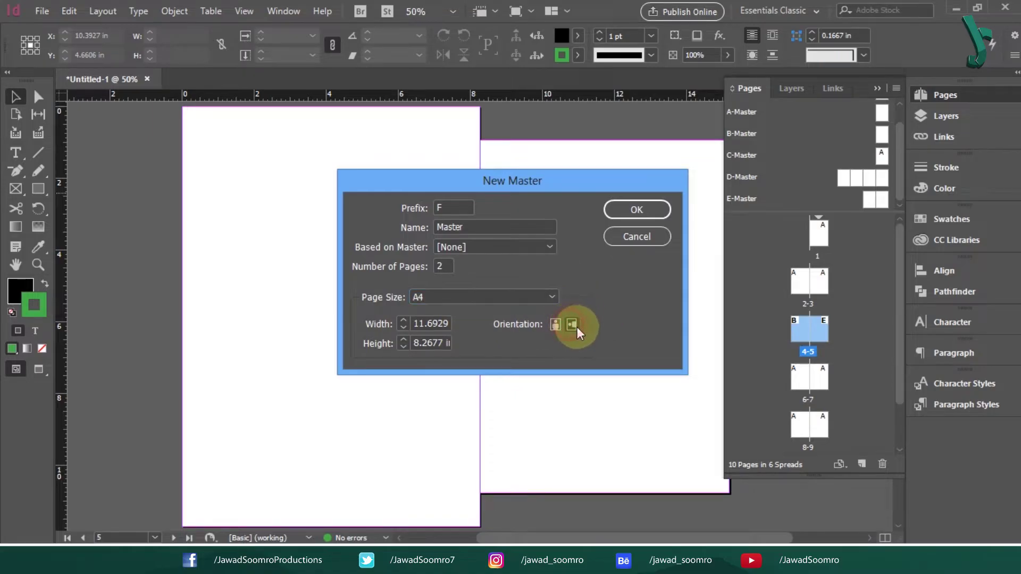
click(637, 210)
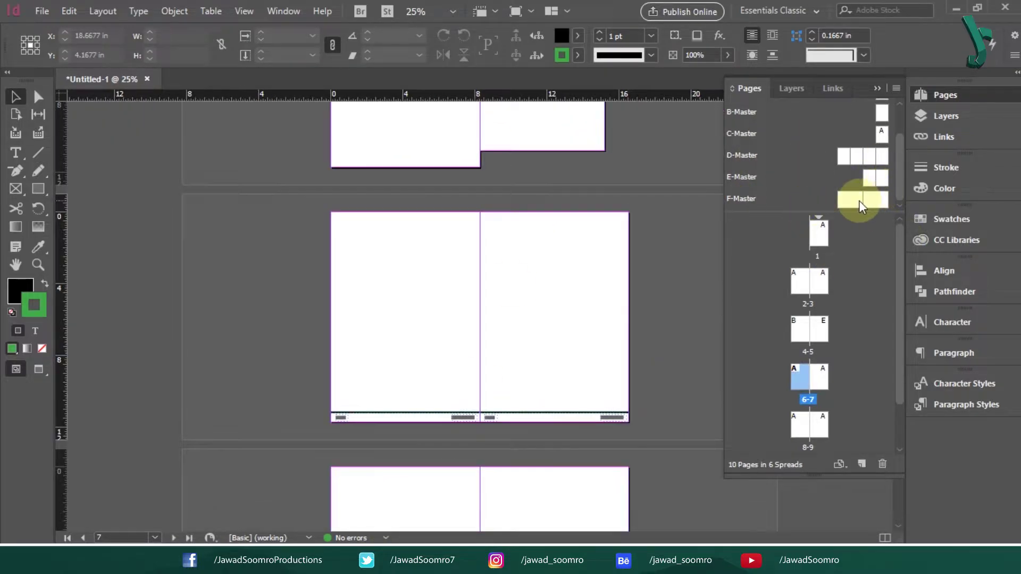
Step: Apply F-Master to pages 6 and 7 using the master page size, and apply the [None] master to page 1
click(859, 201)
drag(858, 200, 796, 379)
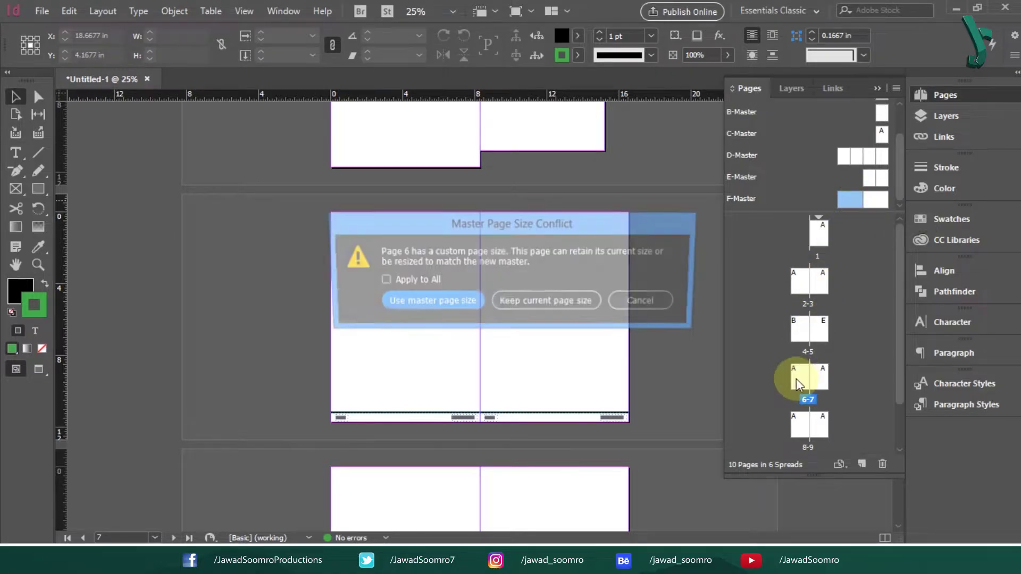
click(430, 302)
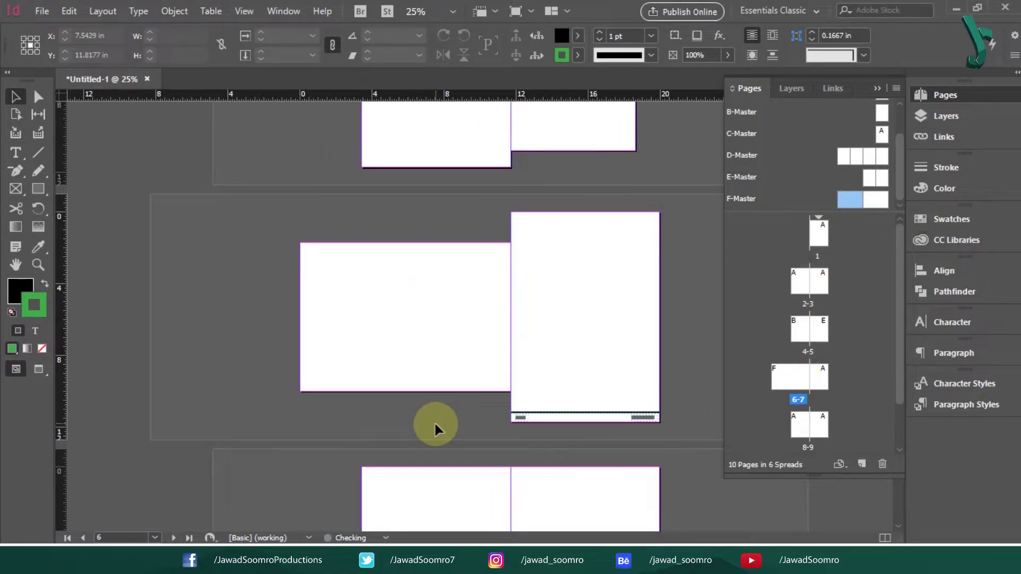
drag(885, 110, 822, 239)
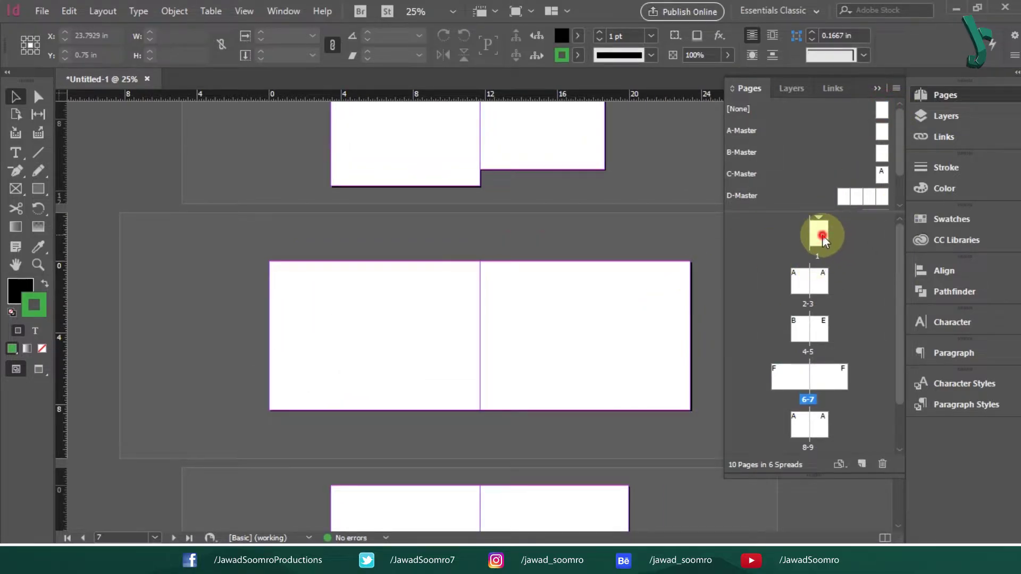
double_click(822, 240)
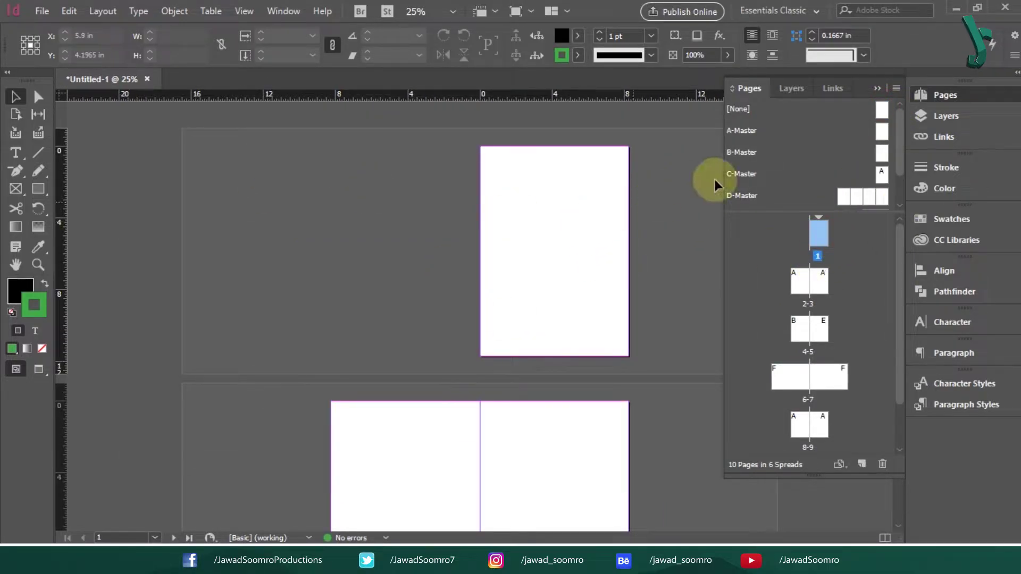
Step: Examine the contents of A-Master, B-Master, C-Master and the D-Master spread one after another
double_click(882, 132)
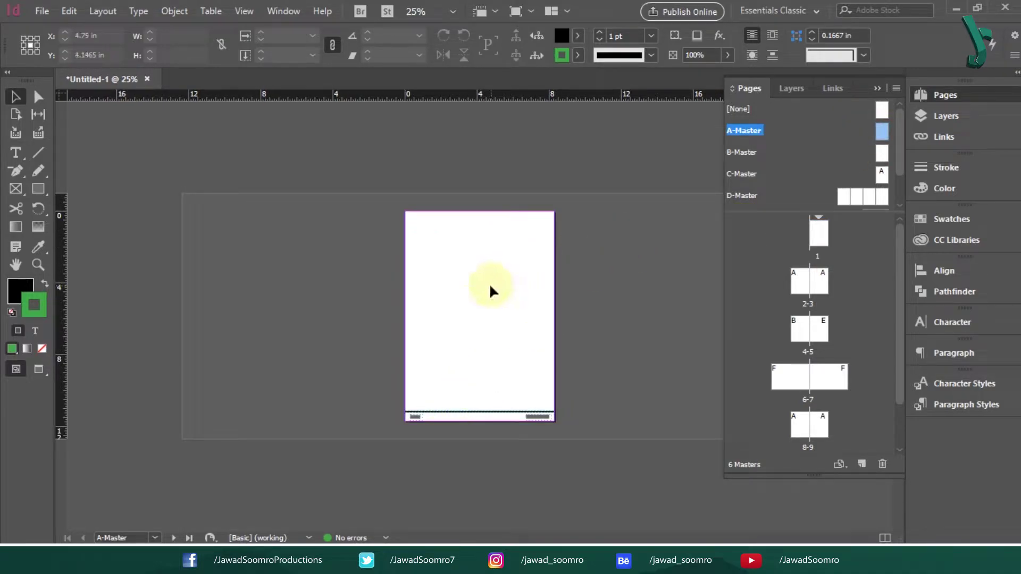
key(ctrl+0)
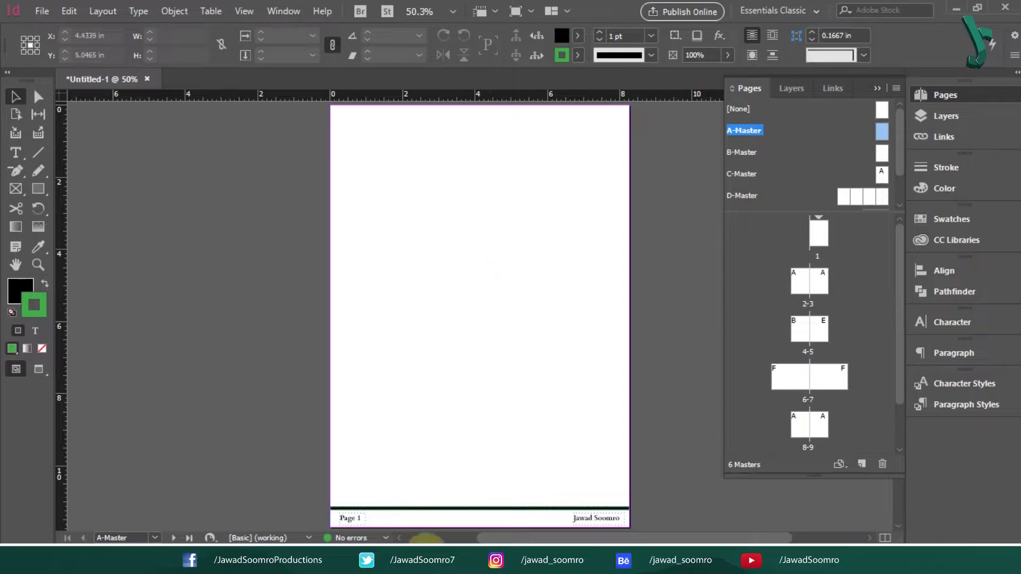
double_click(881, 157)
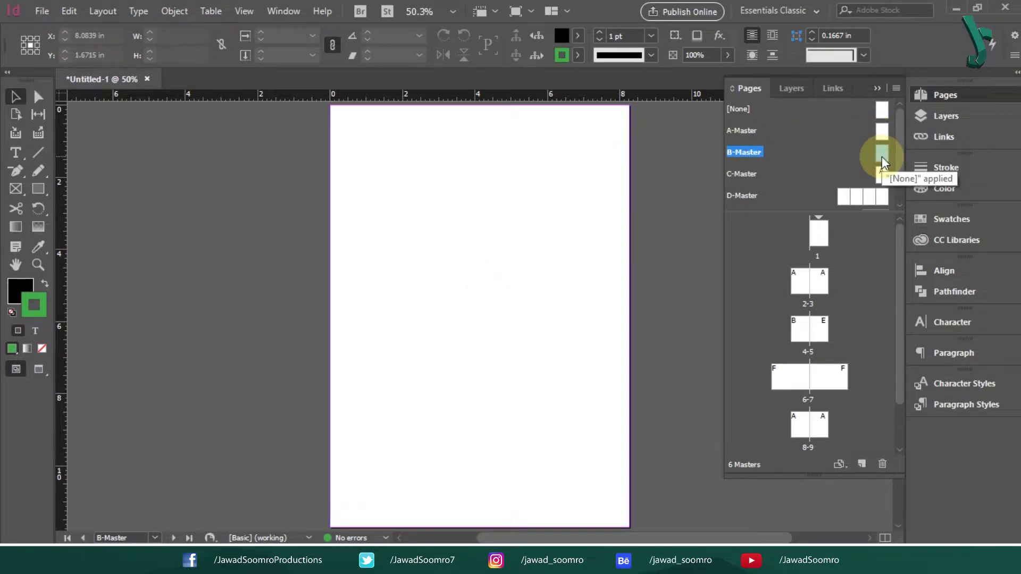
double_click(881, 175)
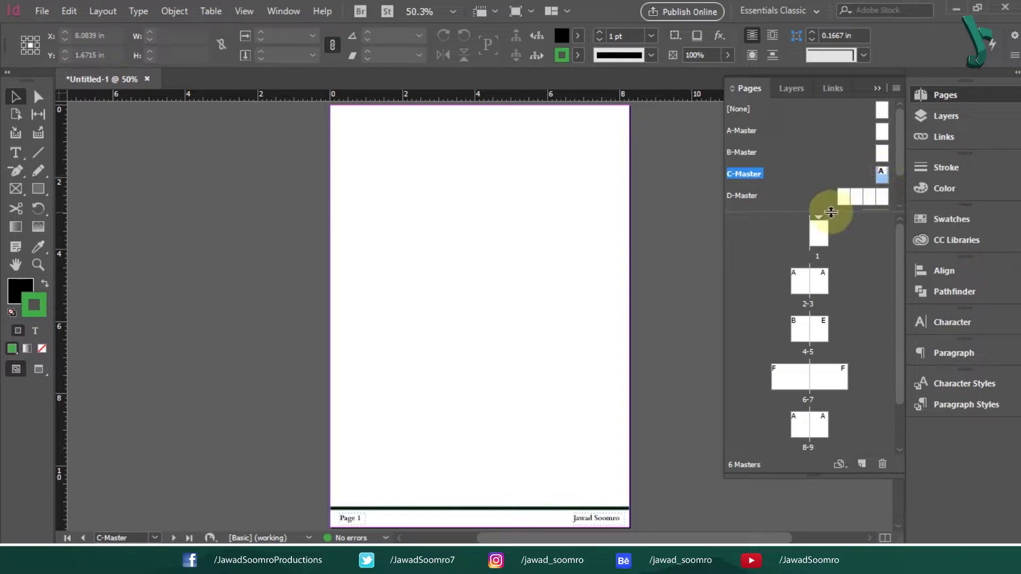
double_click(841, 199)
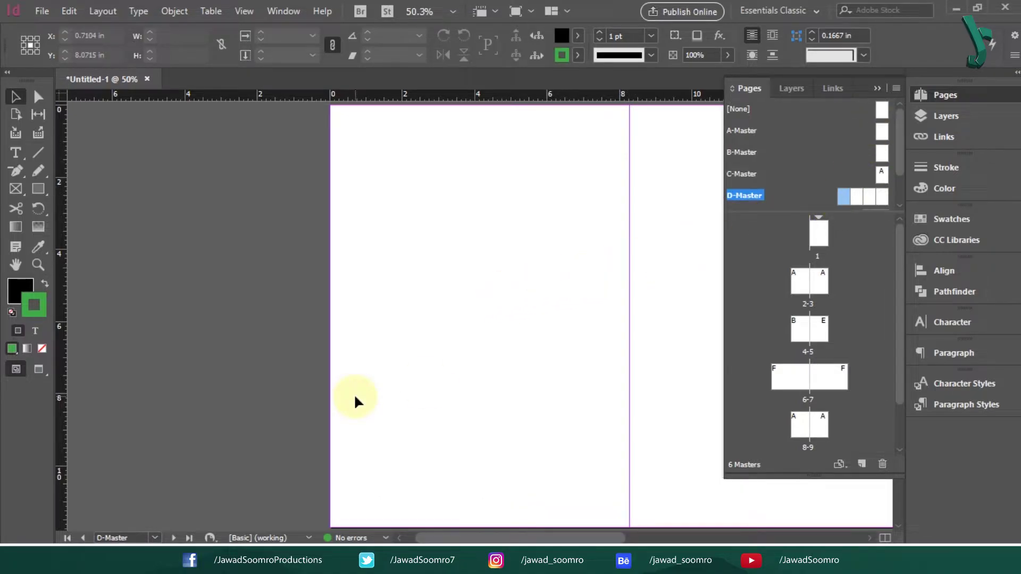
drag(447, 473, 54, 473)
drag(545, 429, 149, 429)
Step: Check the page size of E-Master with the Page tool
drag(902, 154, 905, 178)
scroll(888, 176, down, 1)
double_click(872, 177)
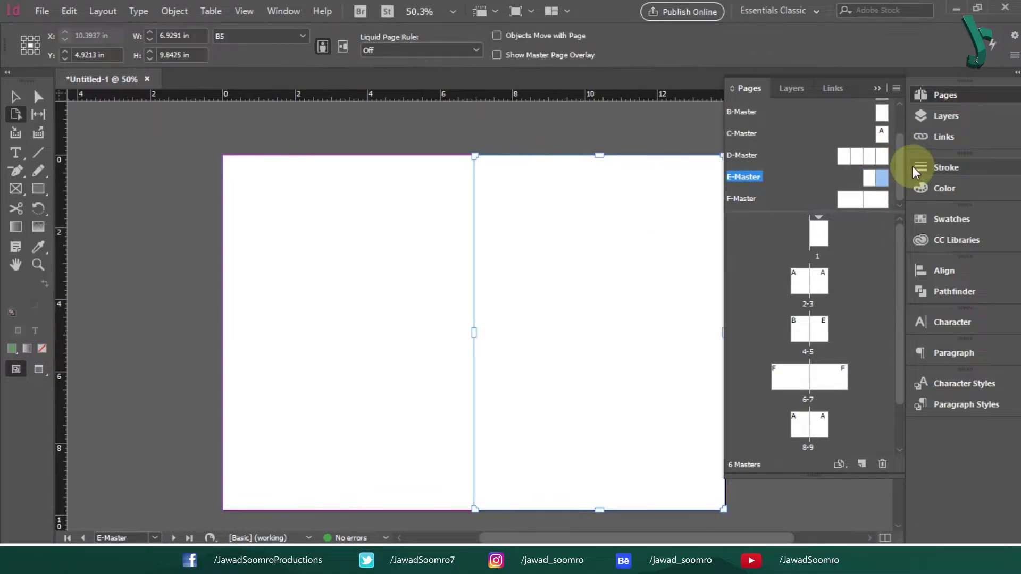
click(300, 36)
click(248, 178)
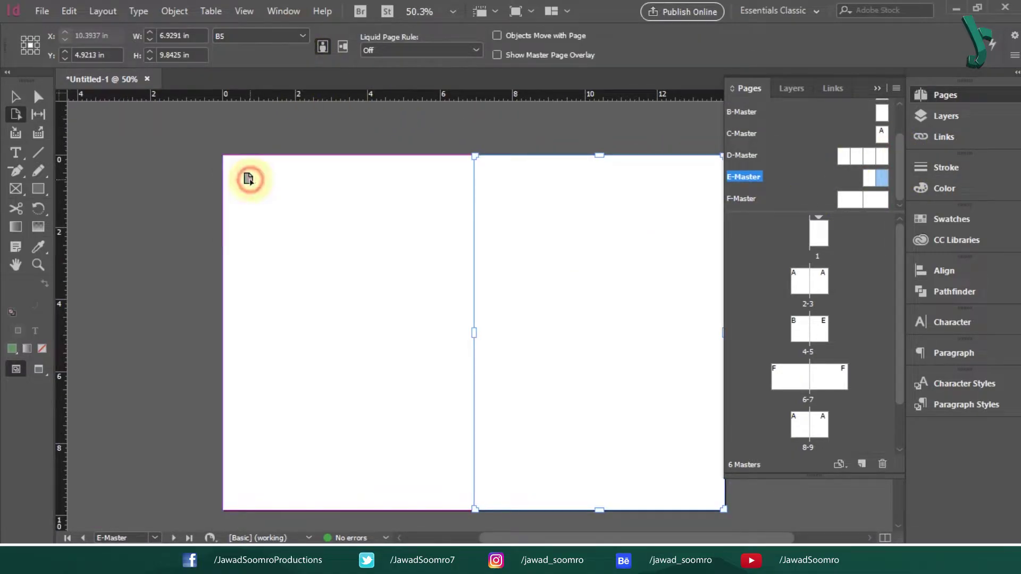
Step: Check F-Master's page size and orientation with the Page tool, view its whole spread, and return to document page 1
double_click(851, 200)
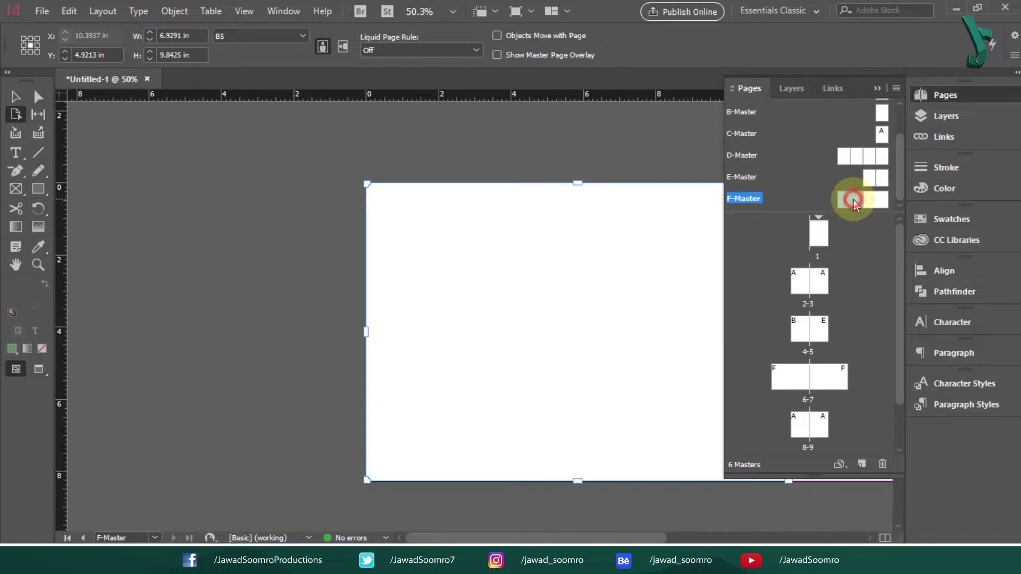
click(515, 328)
click(180, 301)
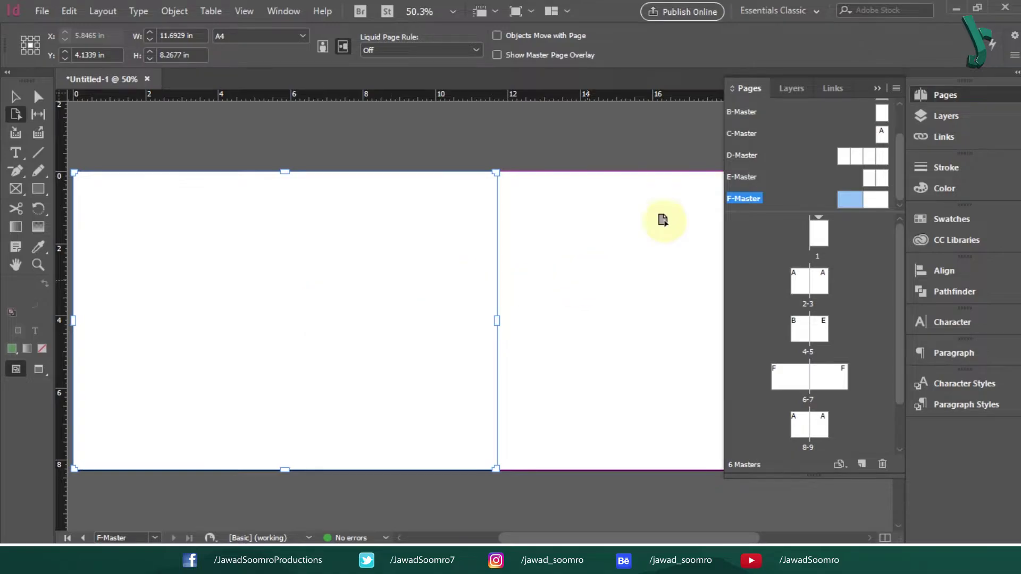
click(877, 88)
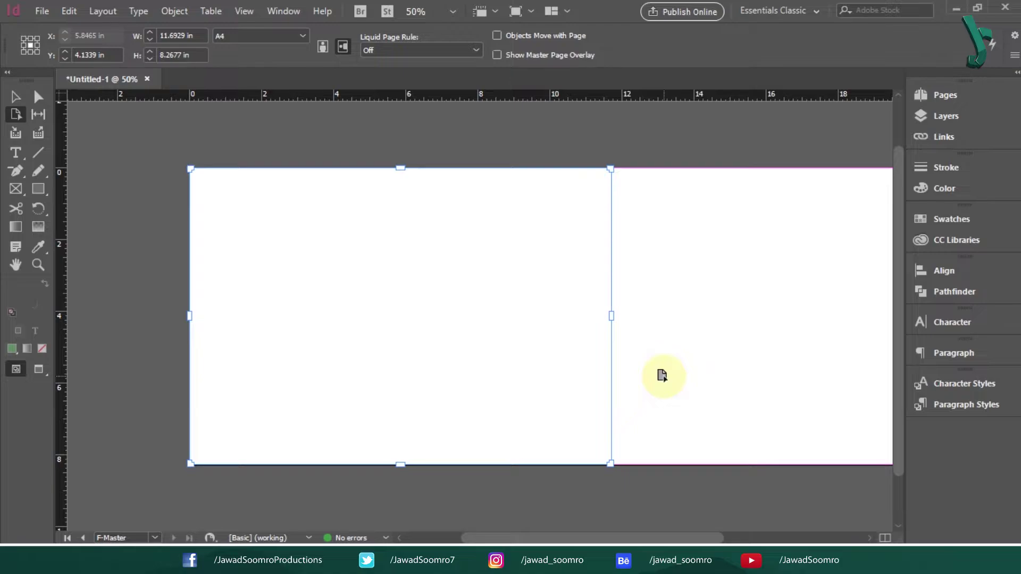
key(ctrl+minus)
key(ctrl+minus)
key(ctrl+minus)
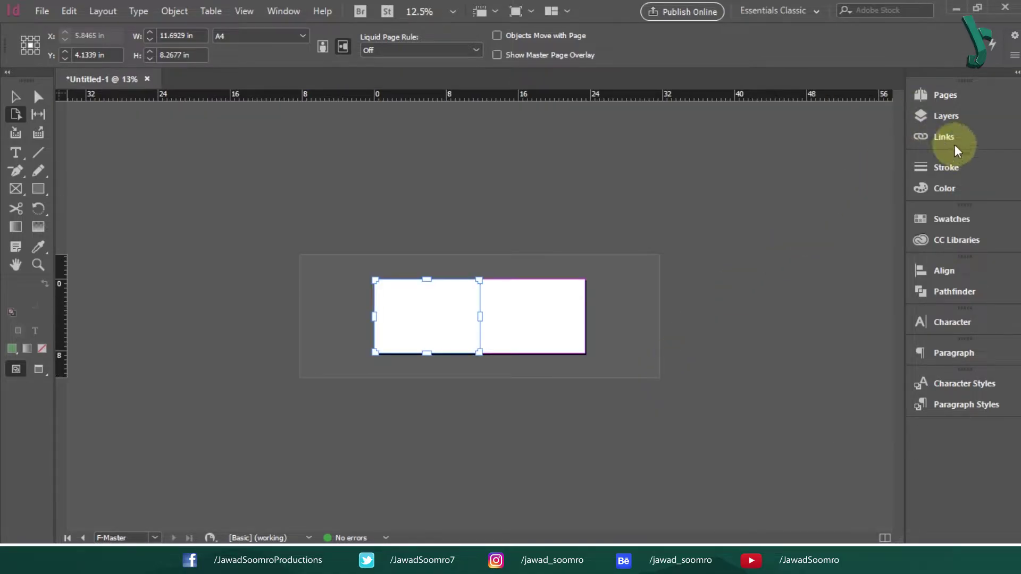
click(942, 94)
double_click(822, 239)
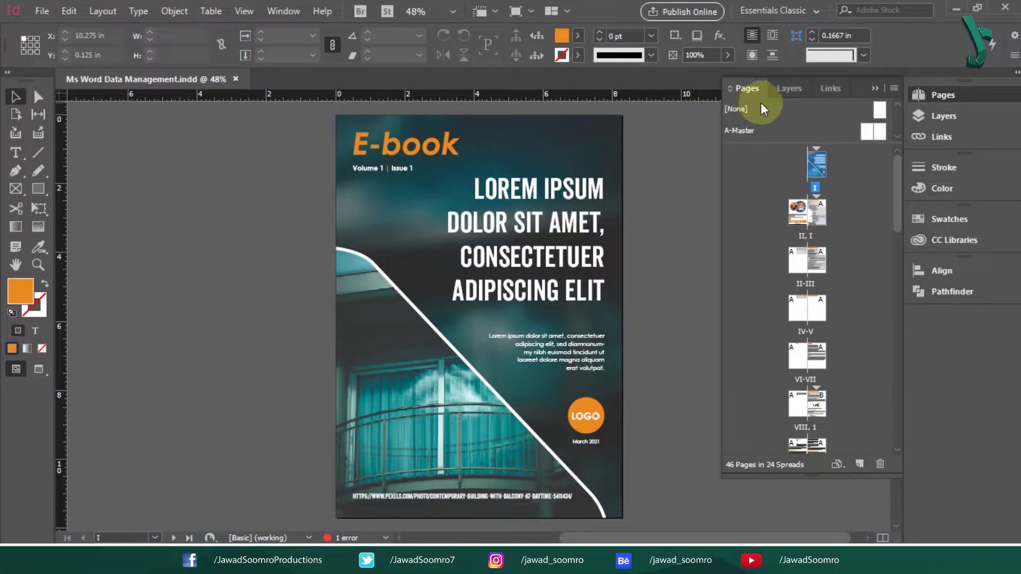
Step: Start setting up a new document with inches as its units and turn on its preview
click(733, 108)
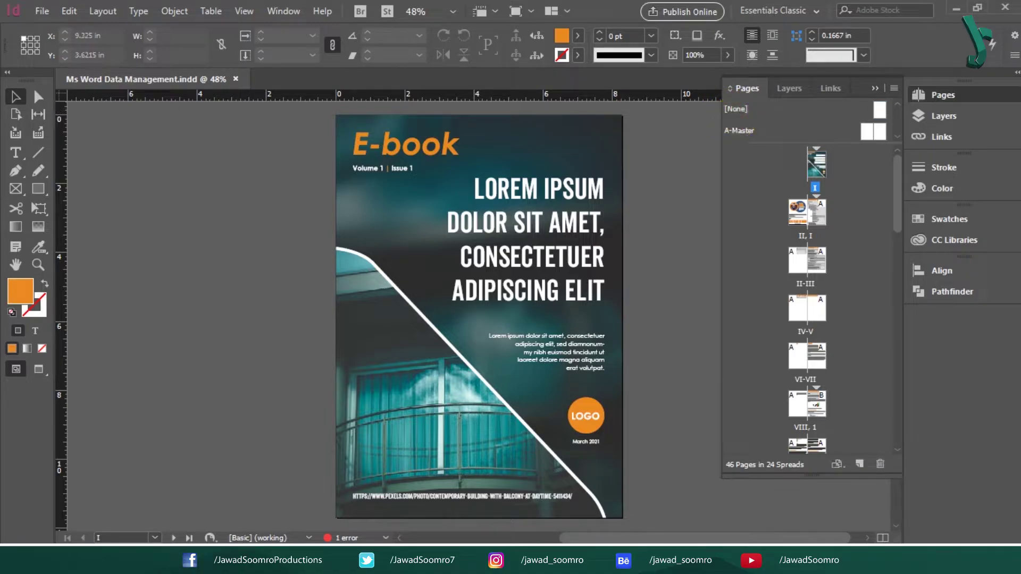
click(42, 12)
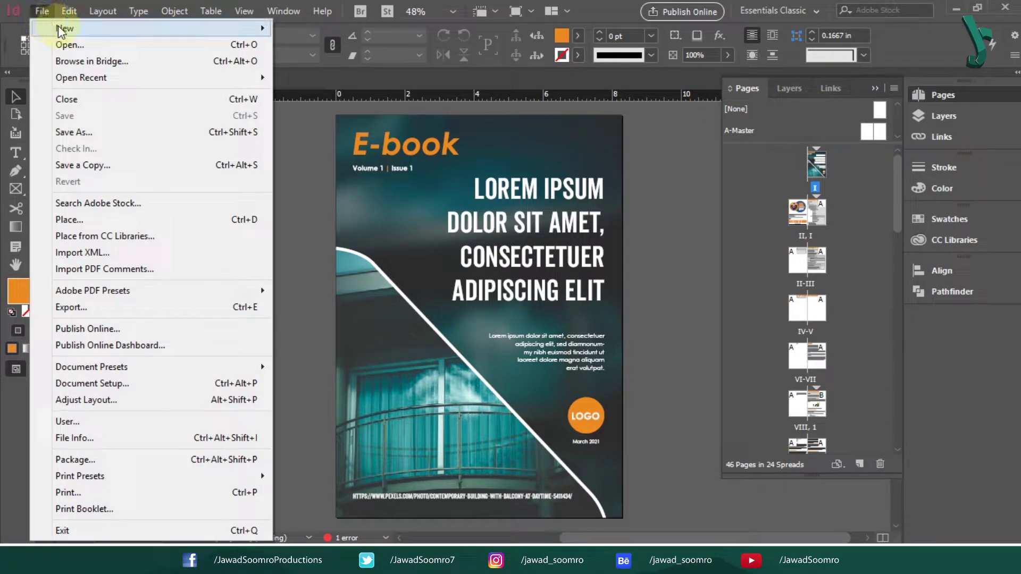
click(362, 21)
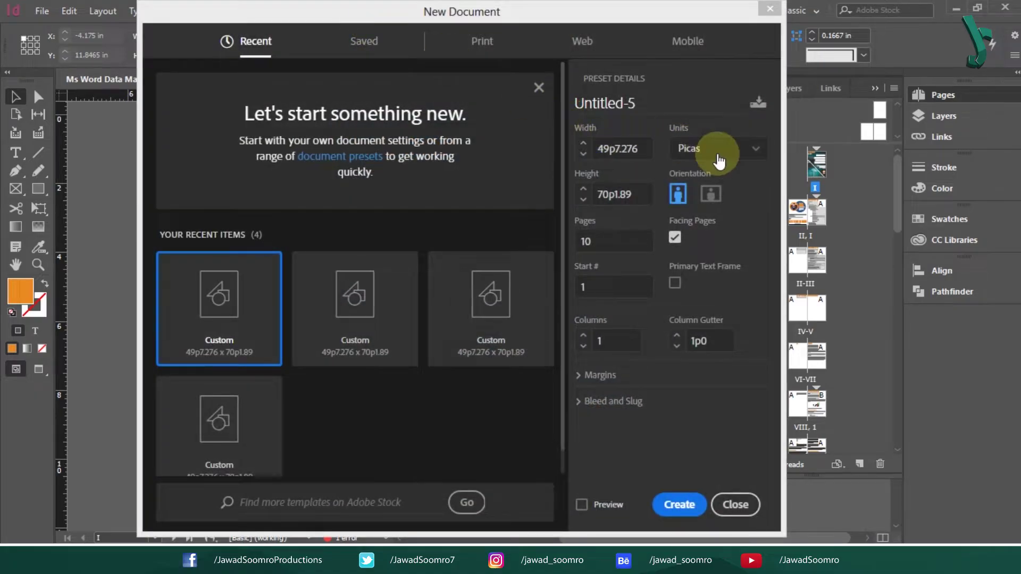
click(718, 159)
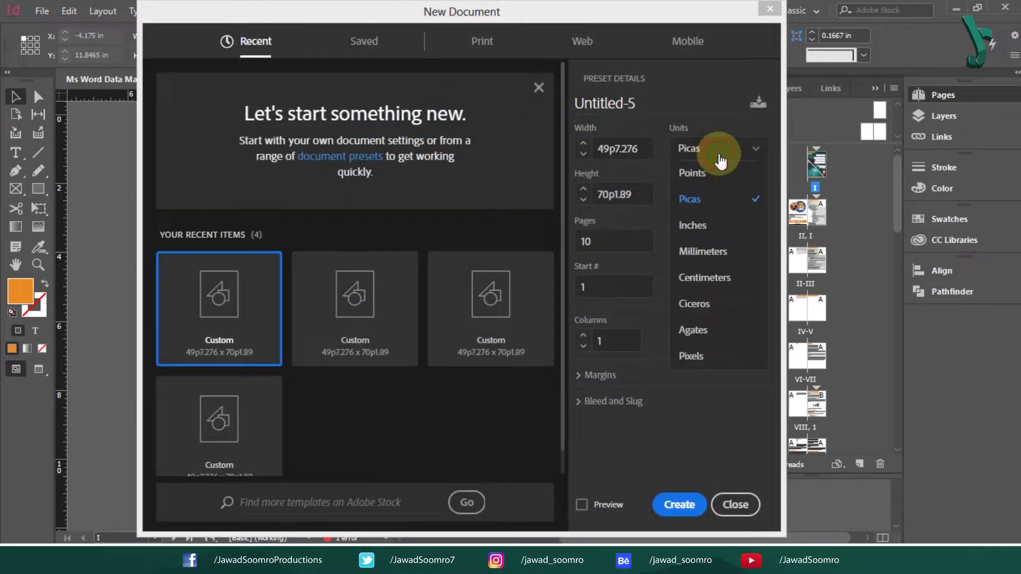
click(710, 234)
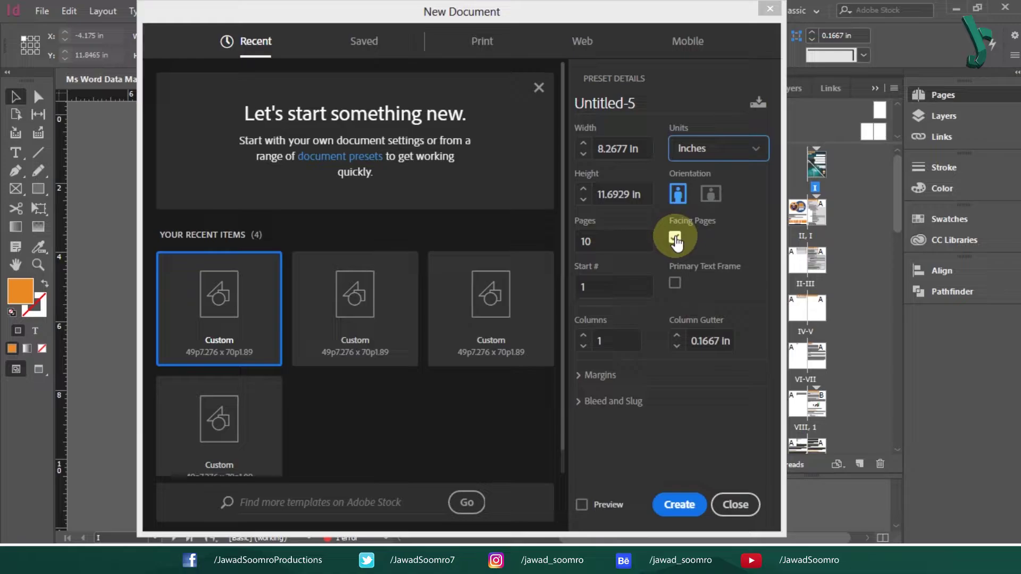
drag(641, 16, 131, 16)
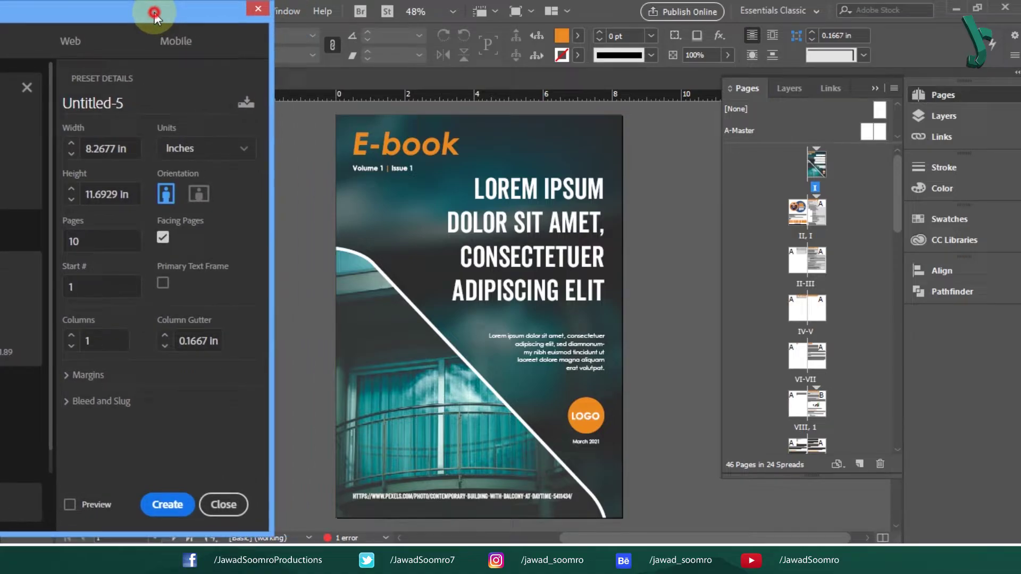
click(70, 505)
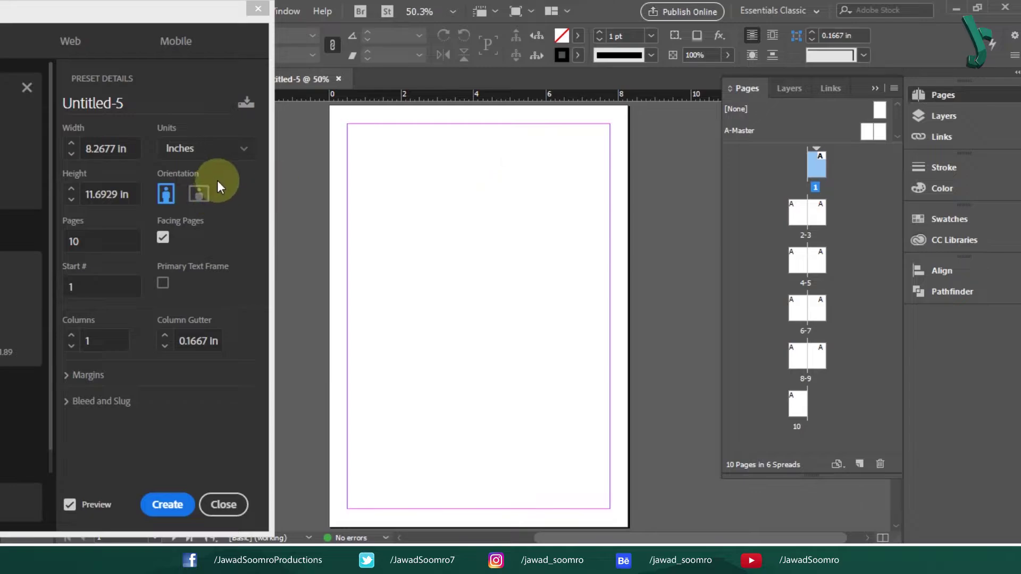
Step: Compare the previewed page and master layout with Facing Pages off and on, leaving the option on
click(163, 238)
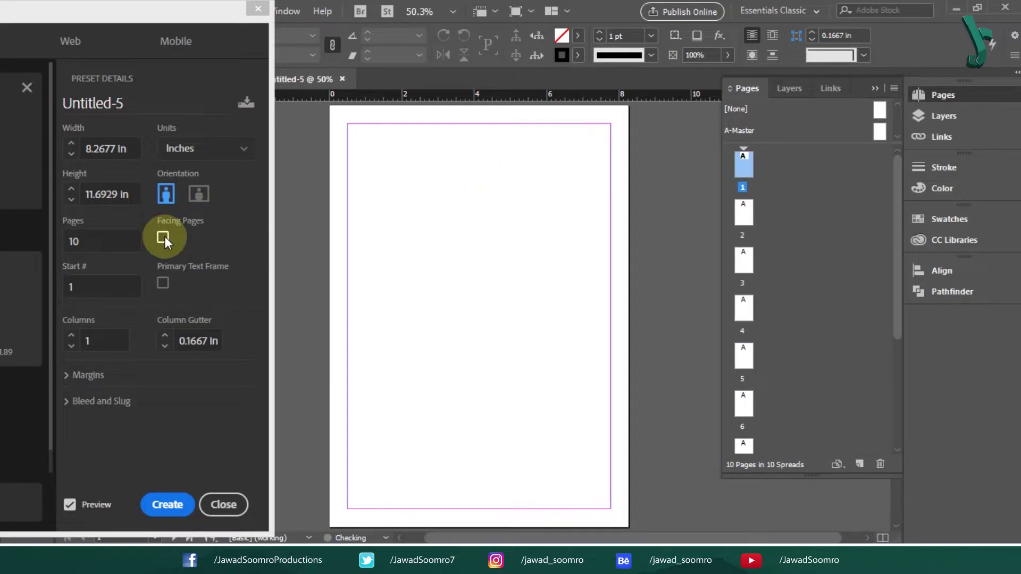
click(163, 238)
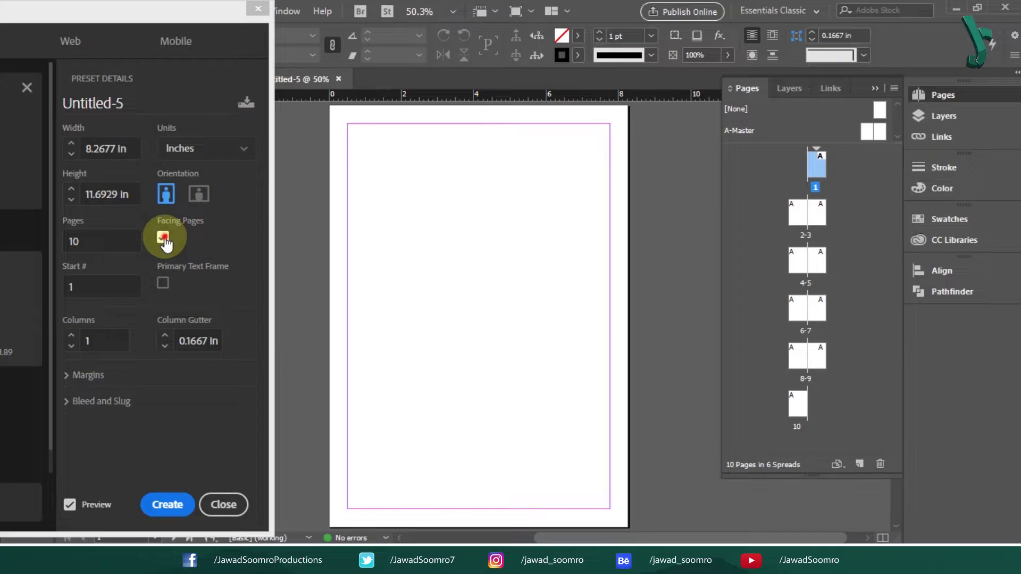
click(163, 238)
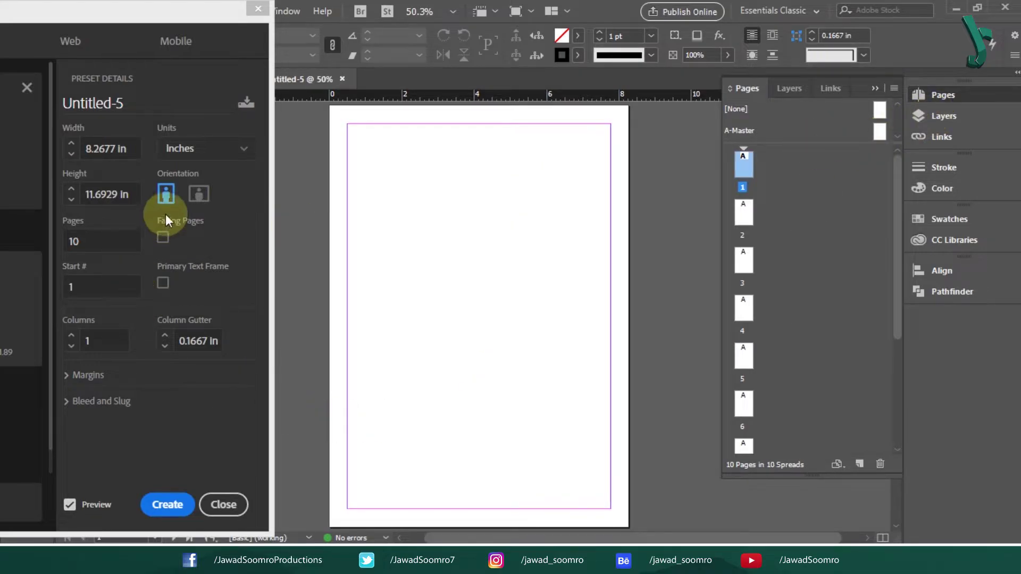
click(163, 238)
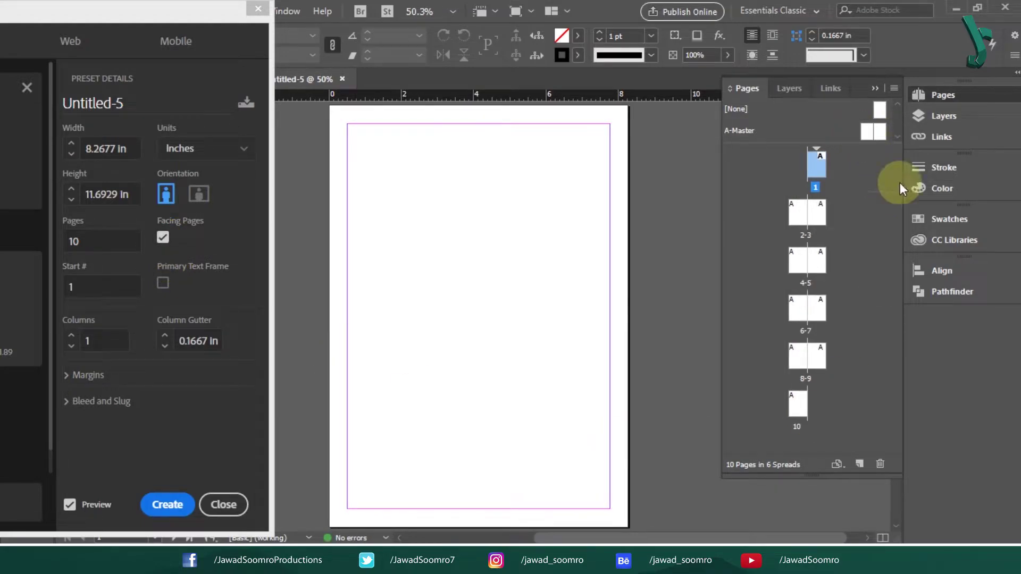
Step: Create the 10-page document with Facing Pages on and hide its guides
click(155, 502)
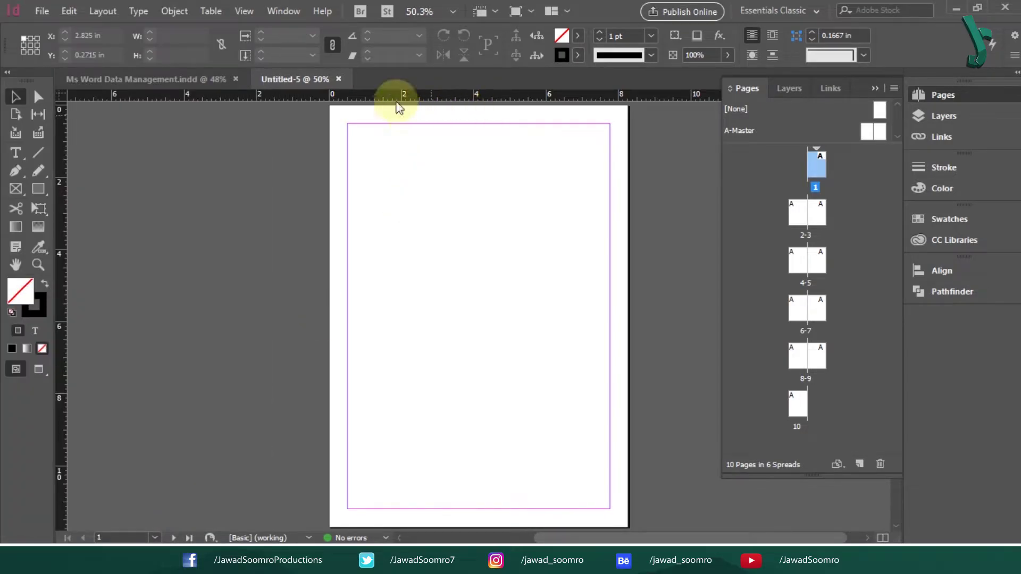
click(210, 11)
mouse_move(243, 11)
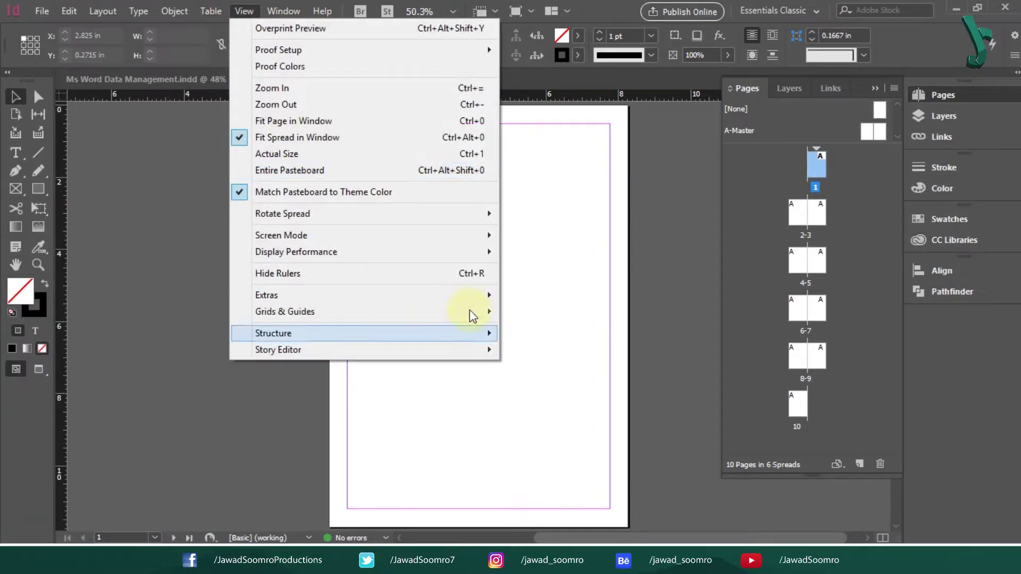
mouse_move(475, 308)
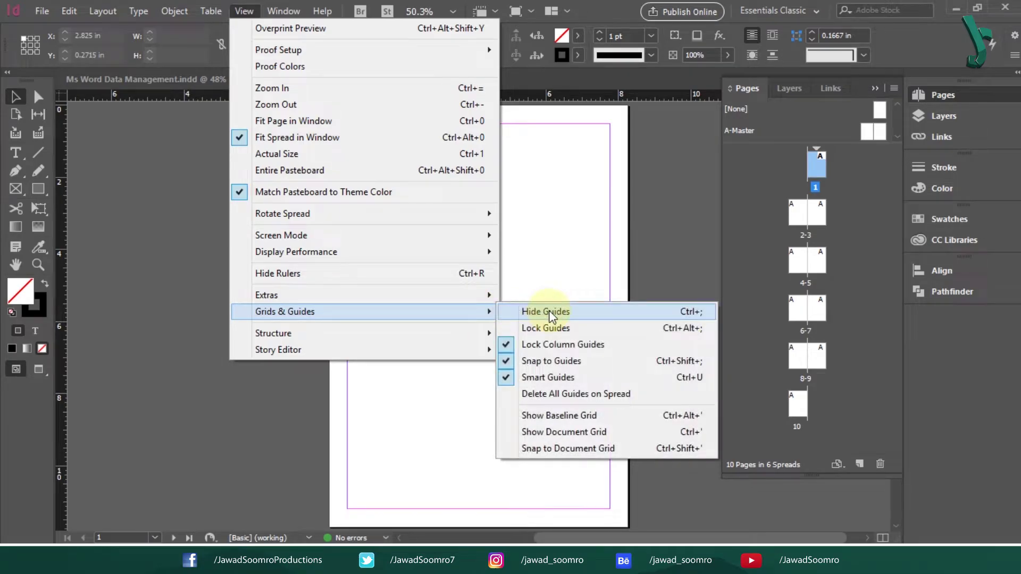
click(551, 316)
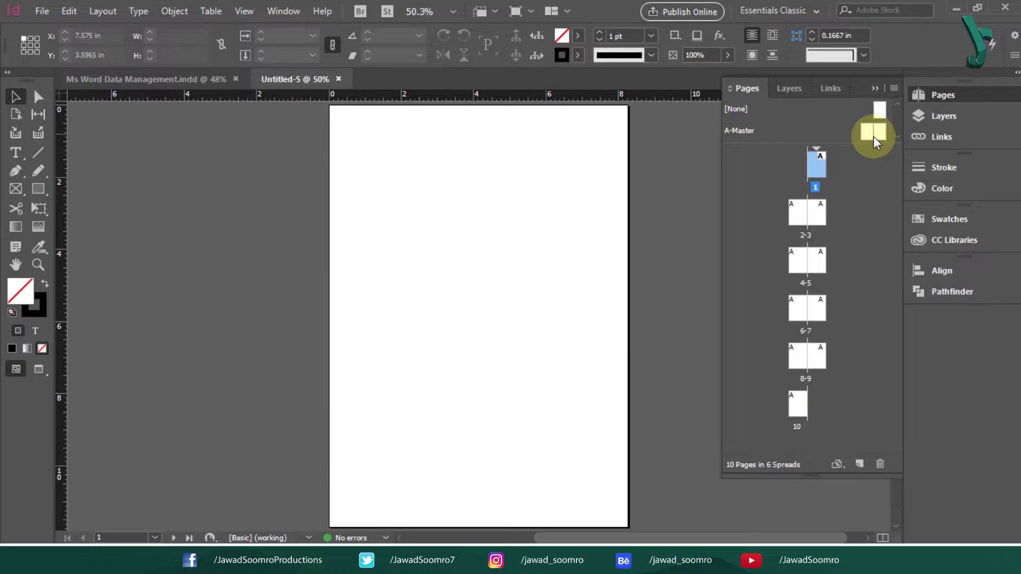
Step: Cover A-Master's left page with an 8.2677 x 11.6929 in rectangle filled C=0 M=100 Y=0 K=0, without a stroke
drag(873, 136, 870, 136)
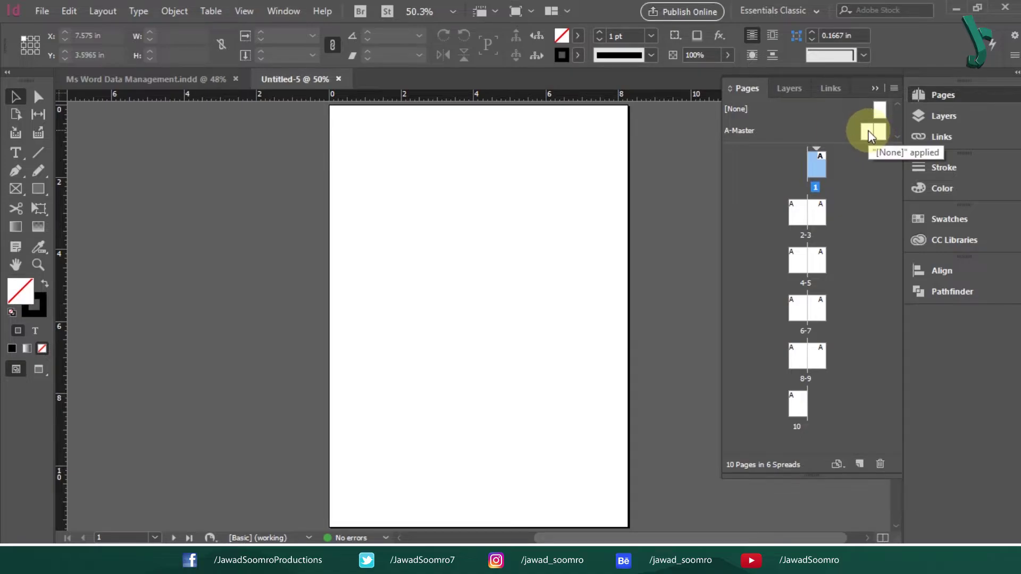
double_click(870, 133)
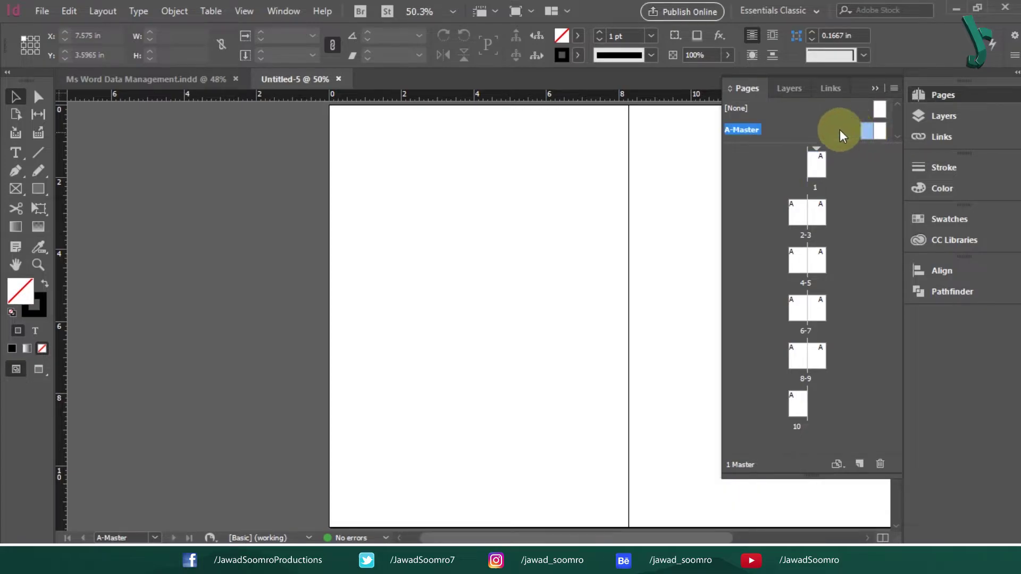
click(875, 88)
click(45, 287)
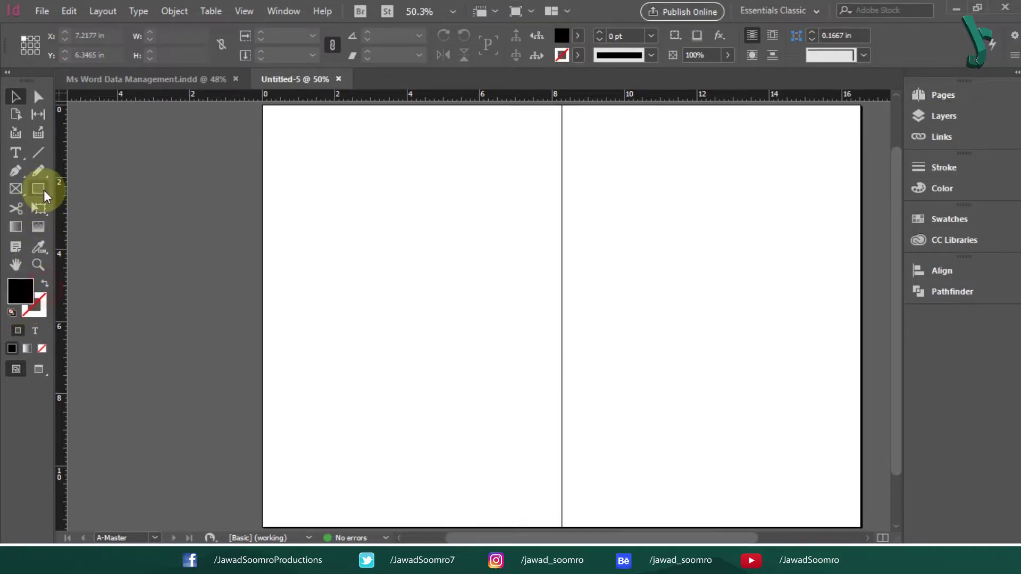
click(38, 189)
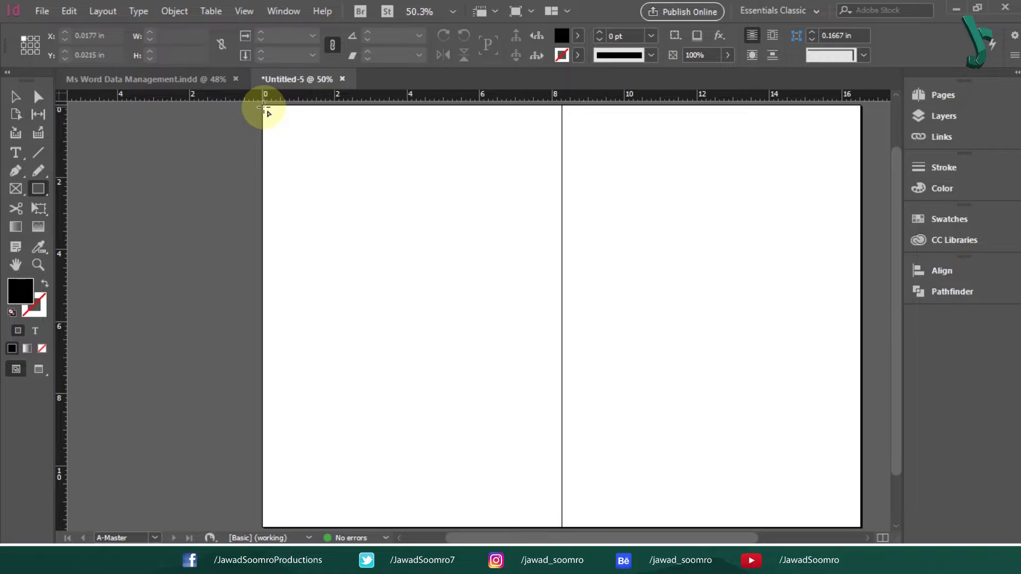
drag(263, 106, 562, 527)
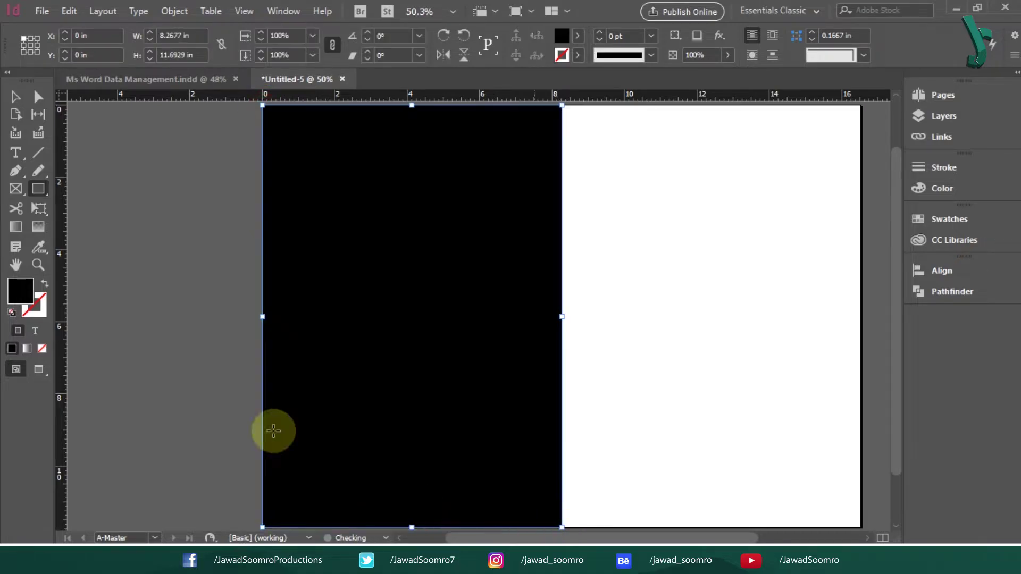
click(578, 36)
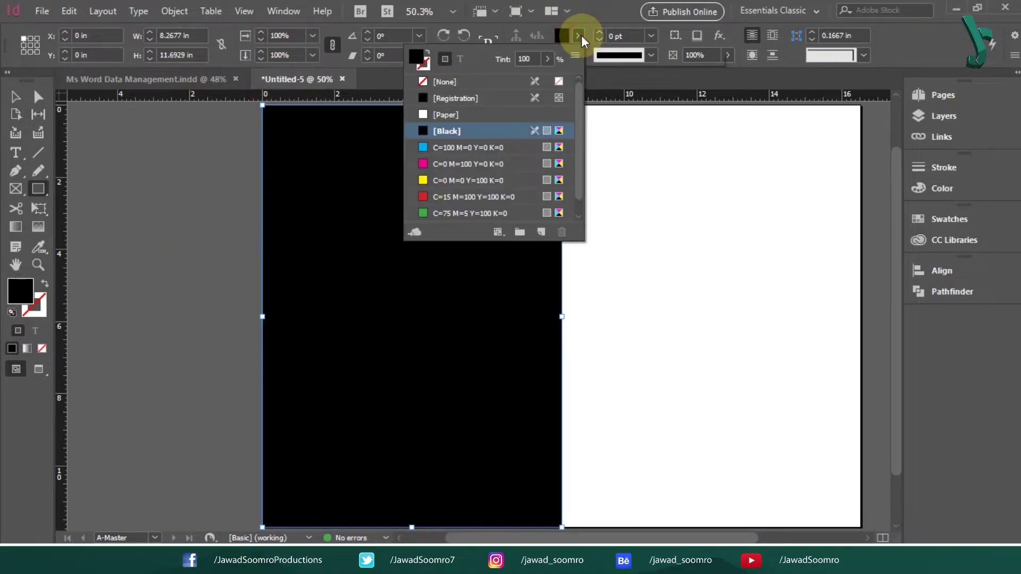
click(442, 163)
Step: Duplicate the magenta rectangle onto A-Master's right page and fill the copy with C=100 M=0 Y=0 K=0
click(15, 97)
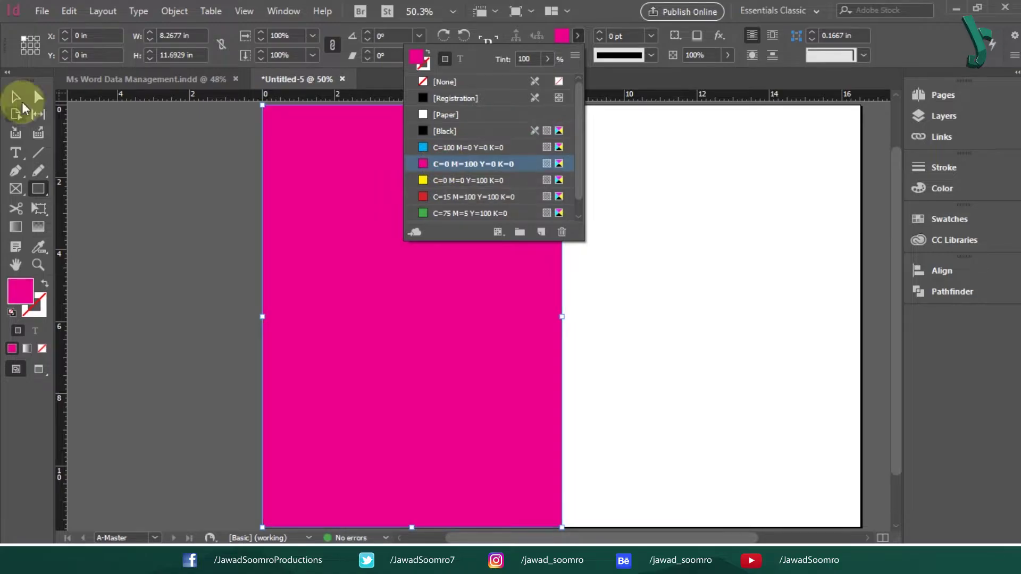
drag(333, 250, 619, 250)
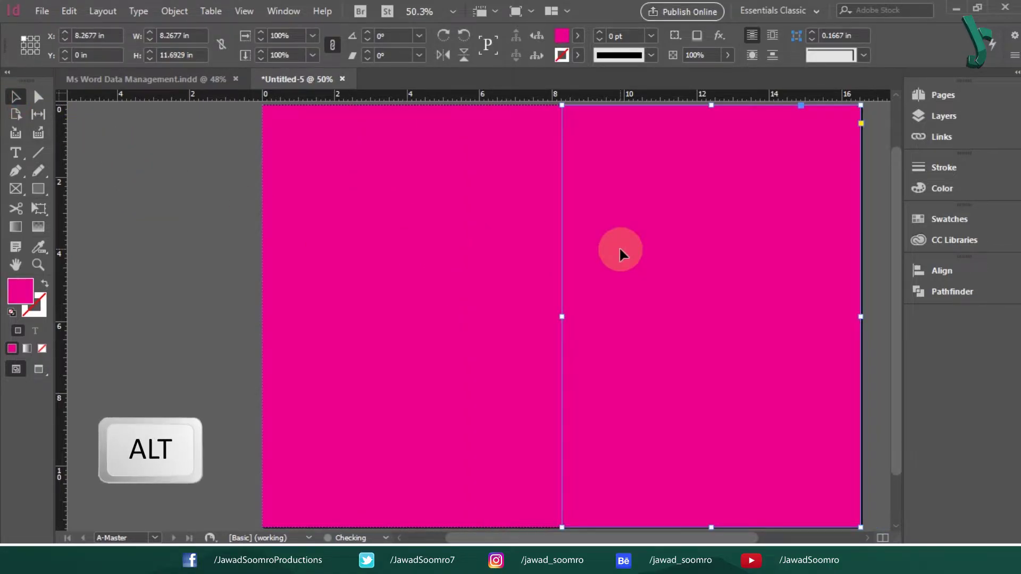
click(577, 36)
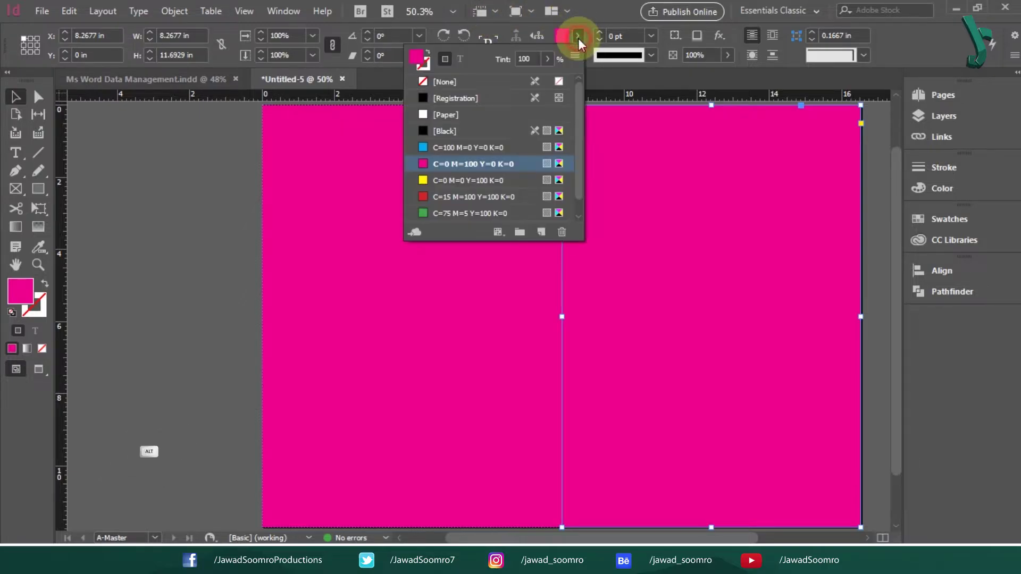
click(467, 150)
click(171, 208)
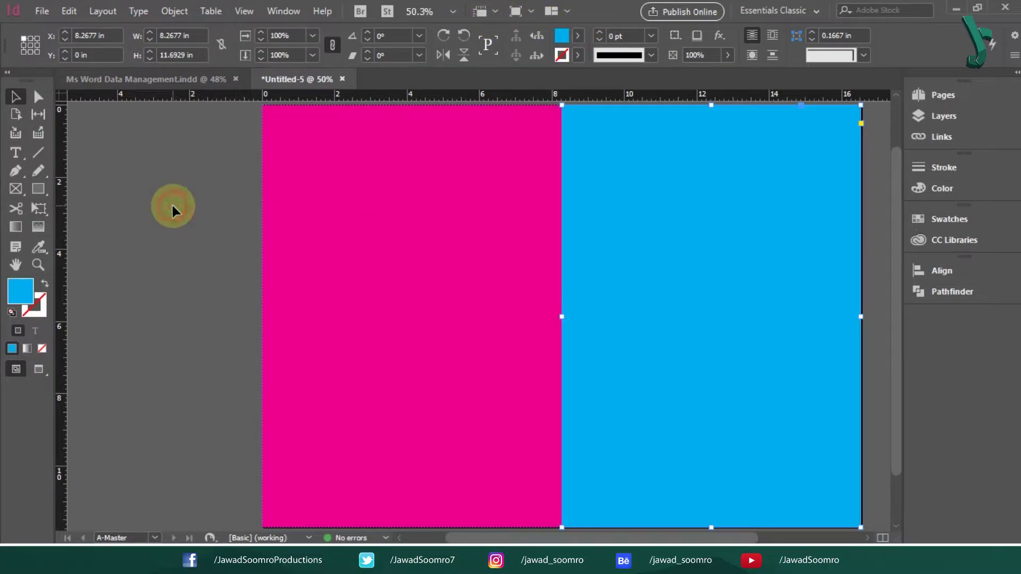
click(242, 246)
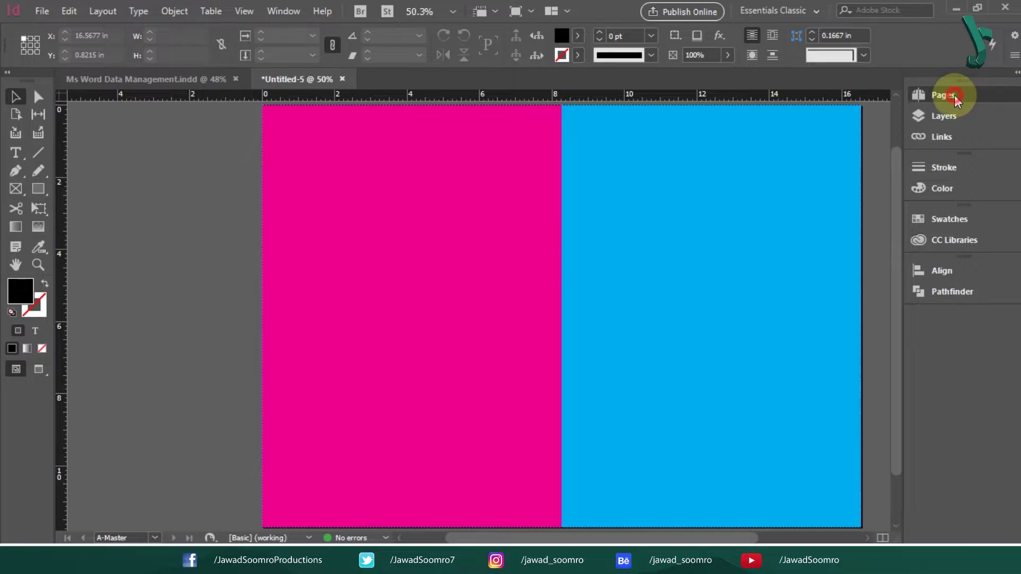
Step: Examine how A-Master's left and right pages are applied across document pages 1 to 10
click(942, 94)
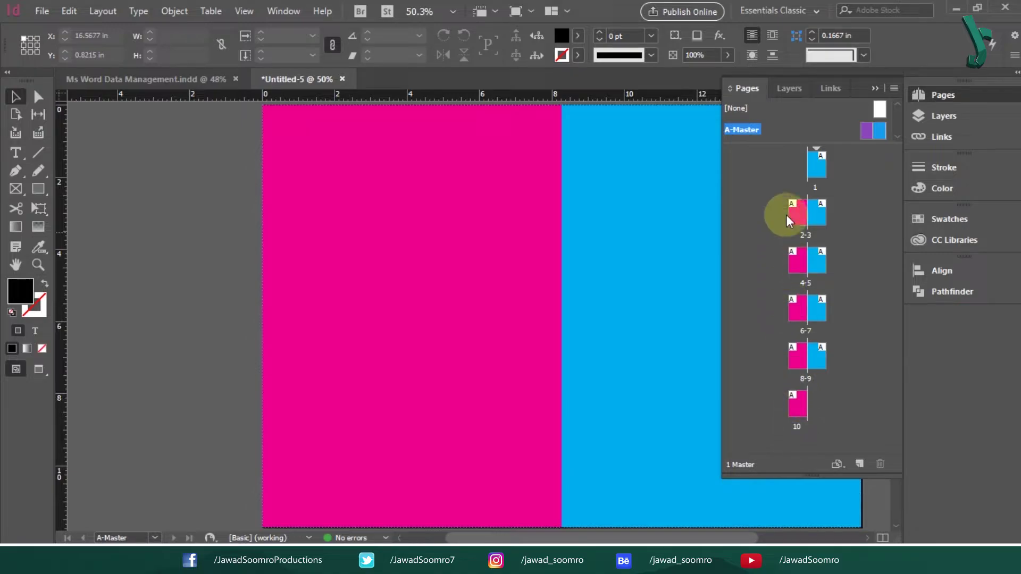
double_click(817, 164)
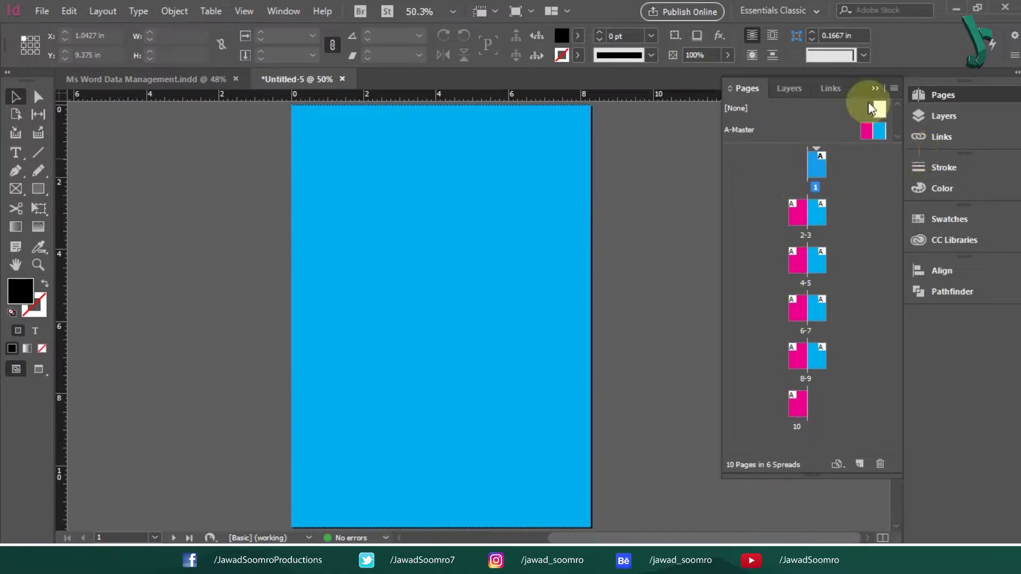
click(874, 88)
drag(898, 136, 911, 477)
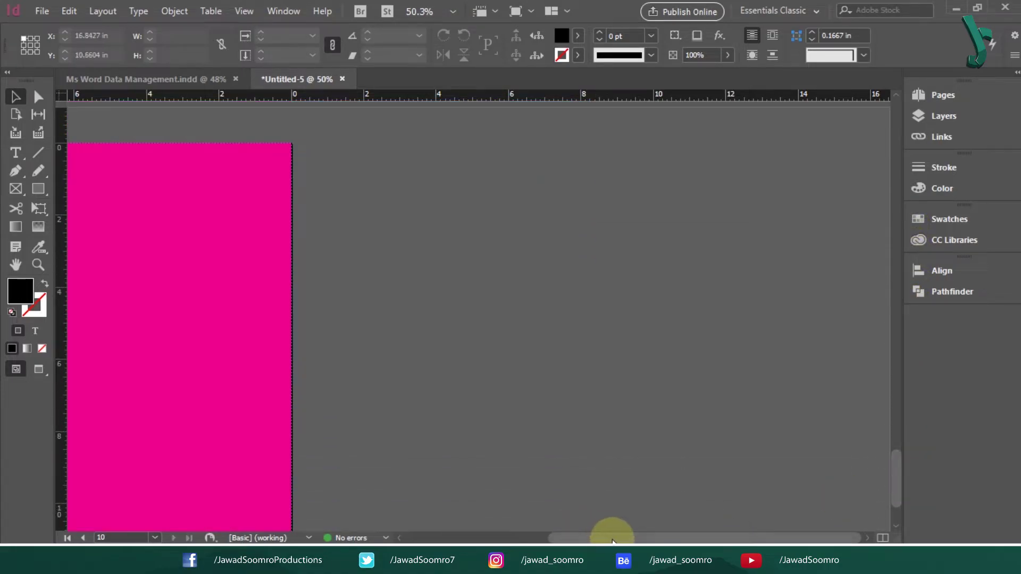
drag(611, 538, 529, 539)
drag(898, 475, 878, 187)
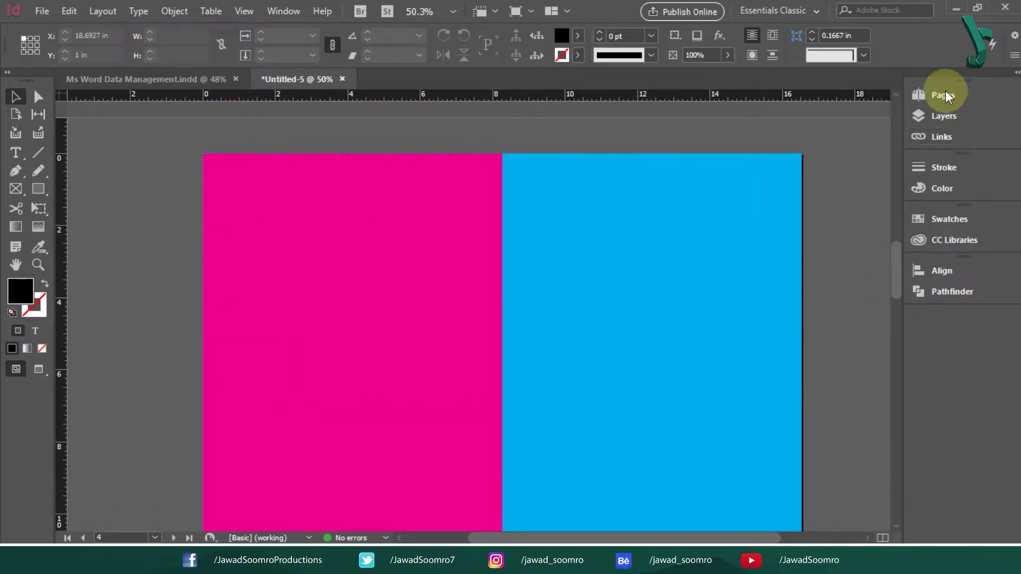
click(945, 94)
click(857, 174)
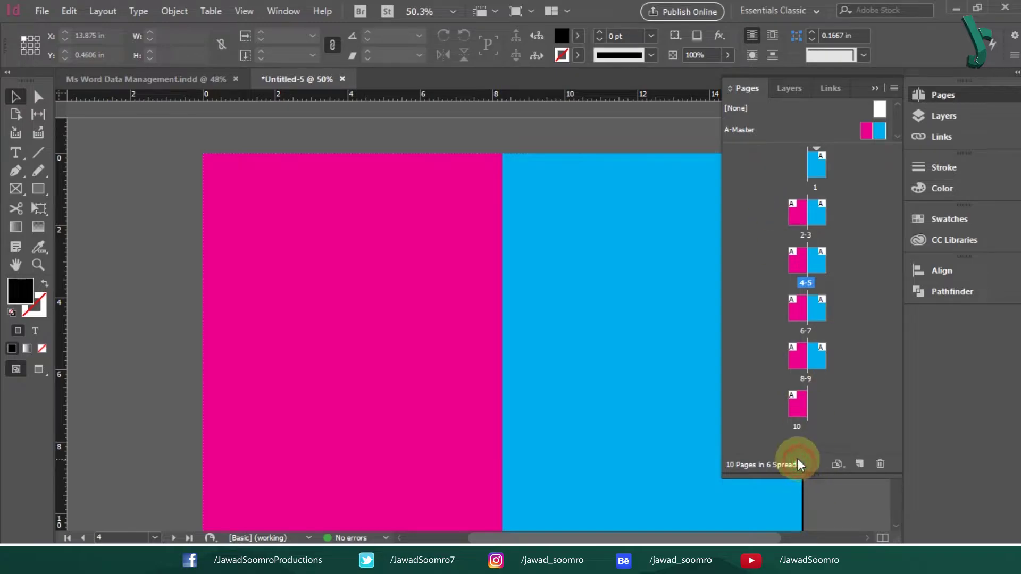
drag(845, 133, 817, 429)
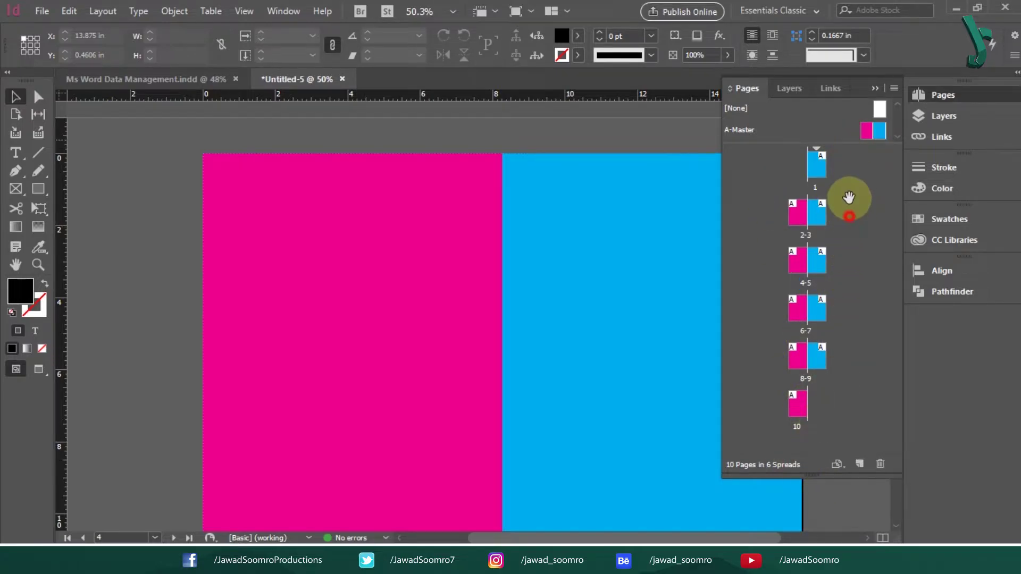
key(ctrl+z)
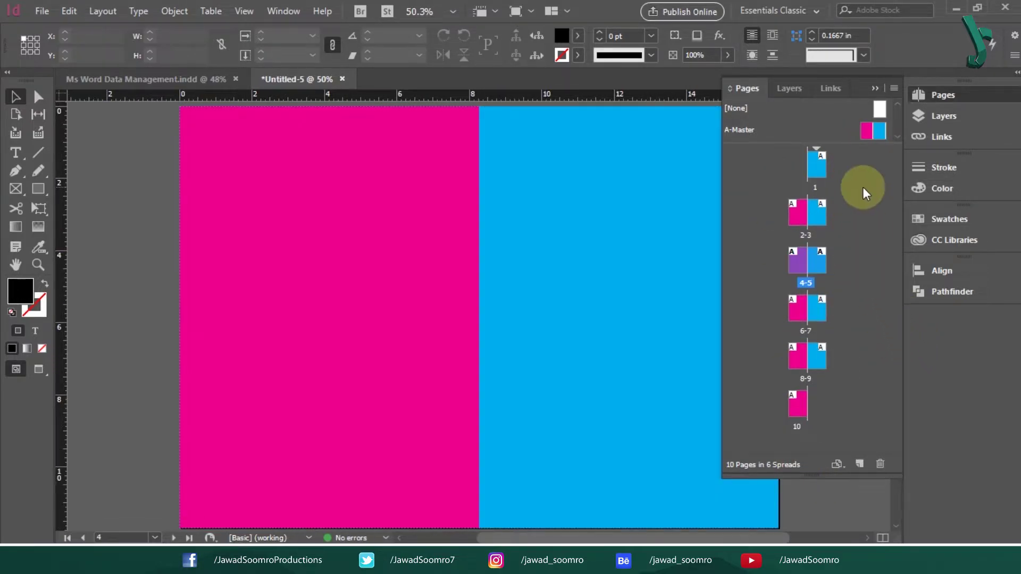
Step: Swap the rectangles on A-Master, placing the cyan one over the left page and the magenta one over the right page
double_click(865, 133)
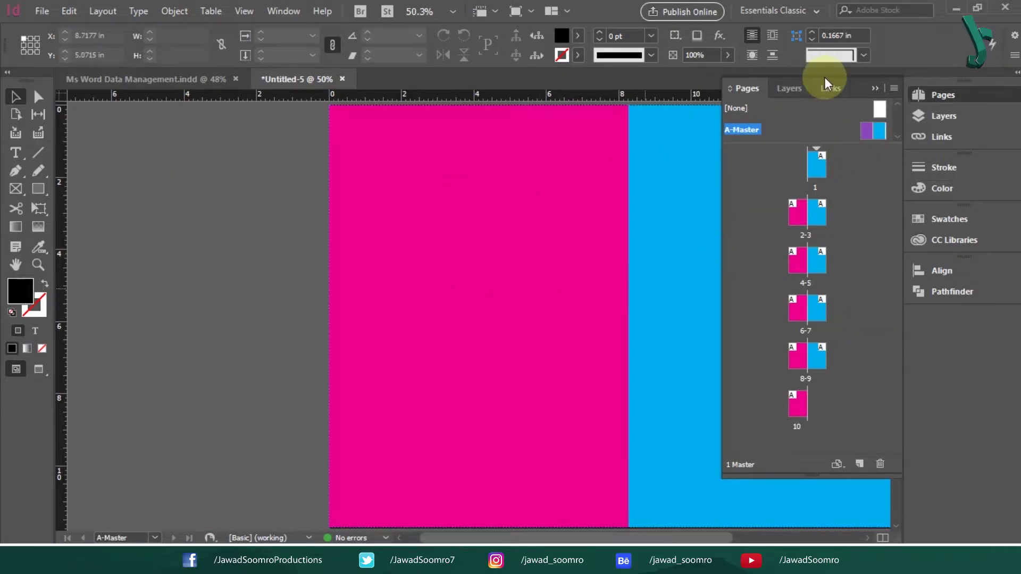
click(878, 85)
drag(543, 266, 462, 229)
drag(488, 294, 173, 331)
drag(641, 329, 348, 334)
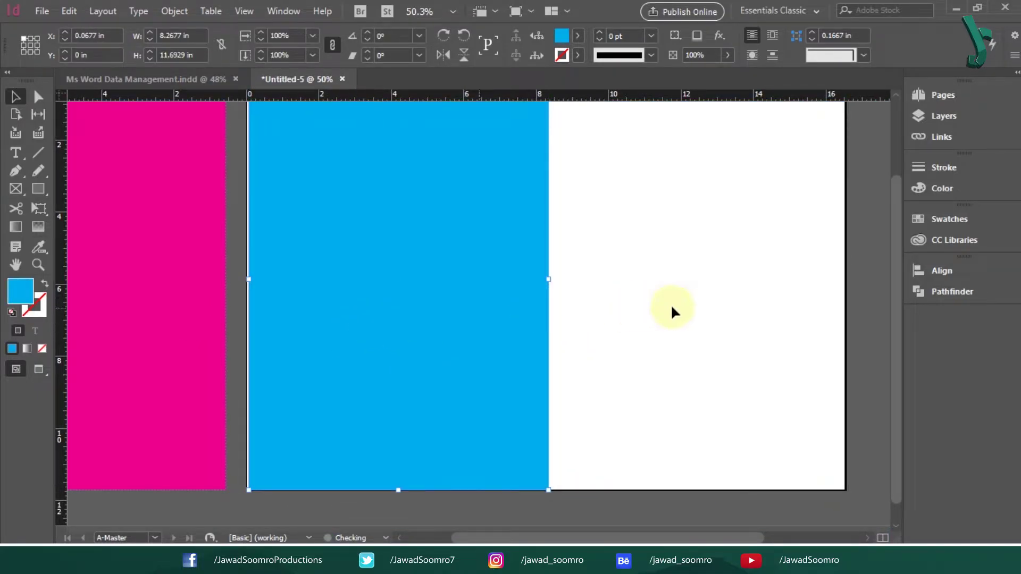
drag(414, 386, 413, 386)
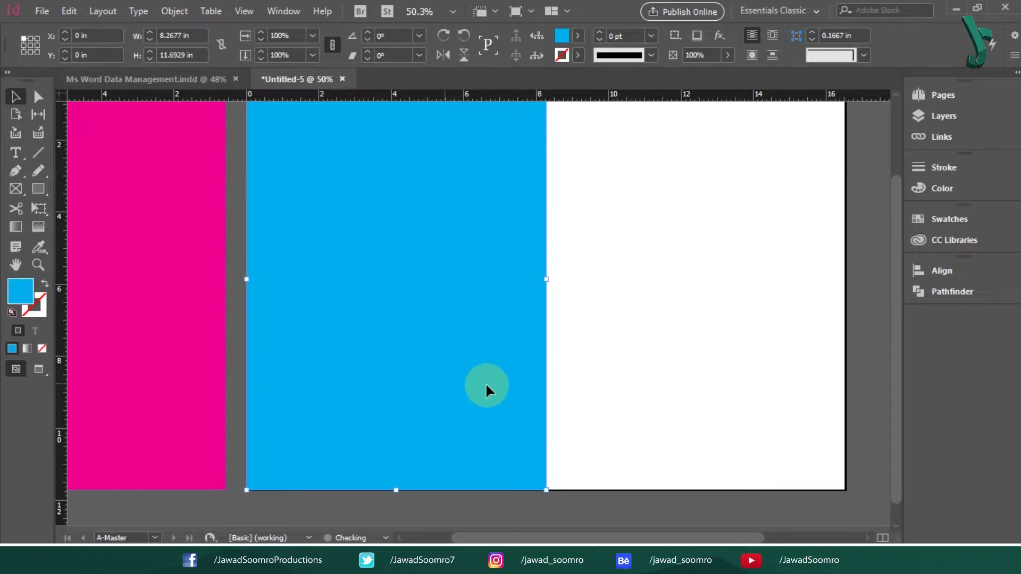
drag(75, 308, 770, 310)
click(883, 241)
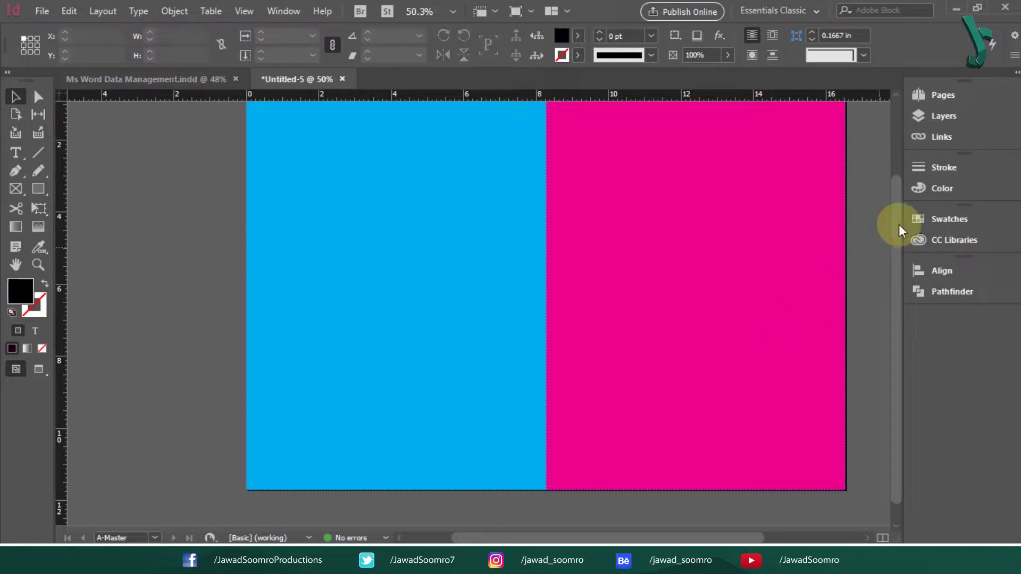
Step: Apply the [None] master to page 2 only and view its spread and page 1 in the document
click(951, 93)
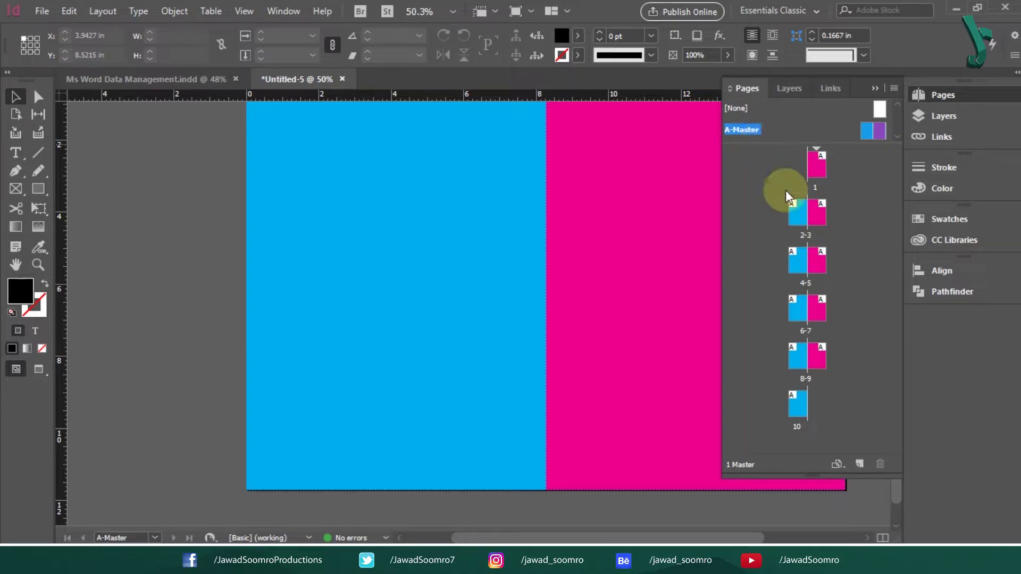
drag(879, 111, 802, 222)
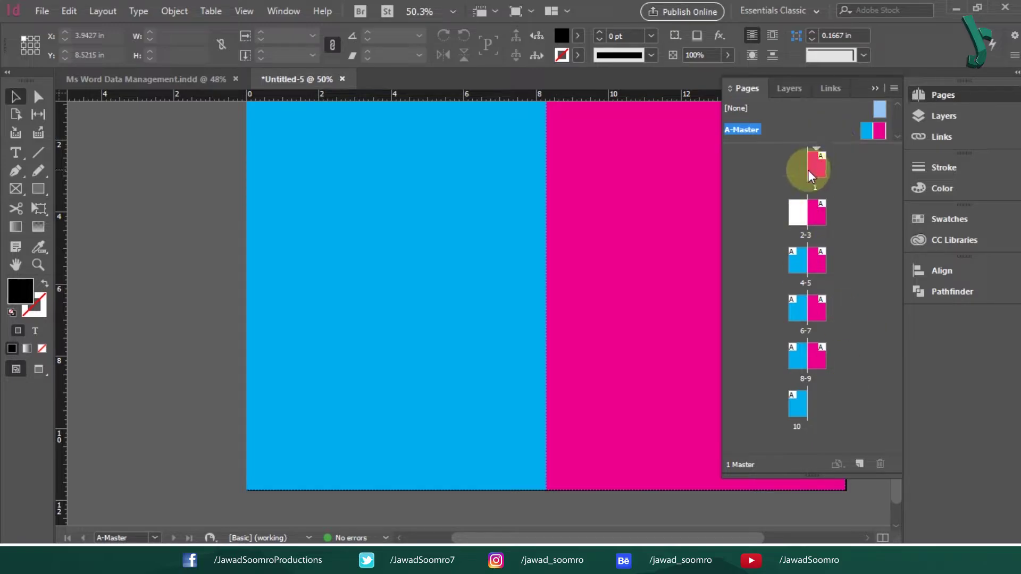
double_click(797, 217)
drag(879, 107, 878, 107)
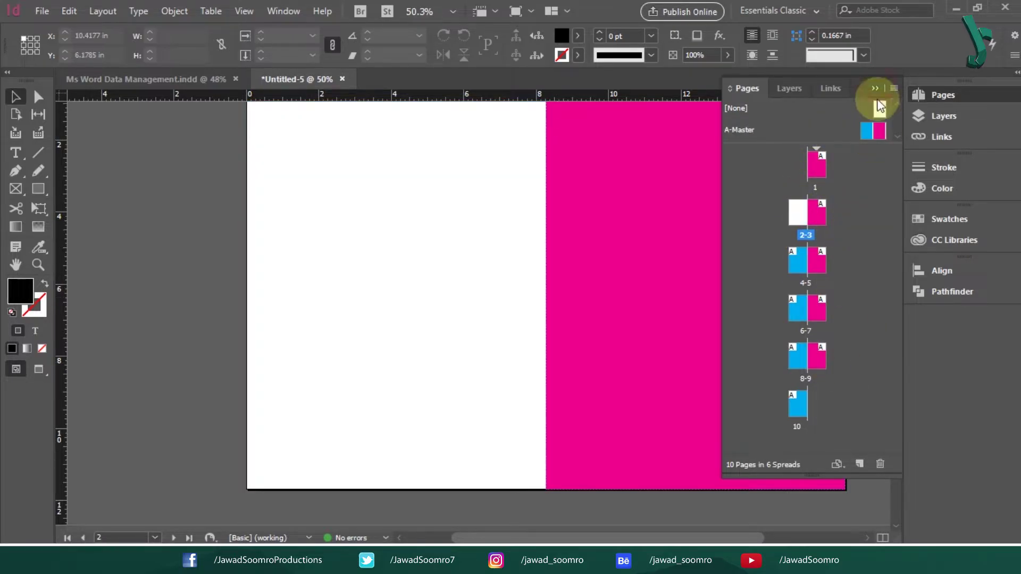
click(875, 89)
drag(894, 200, 900, 121)
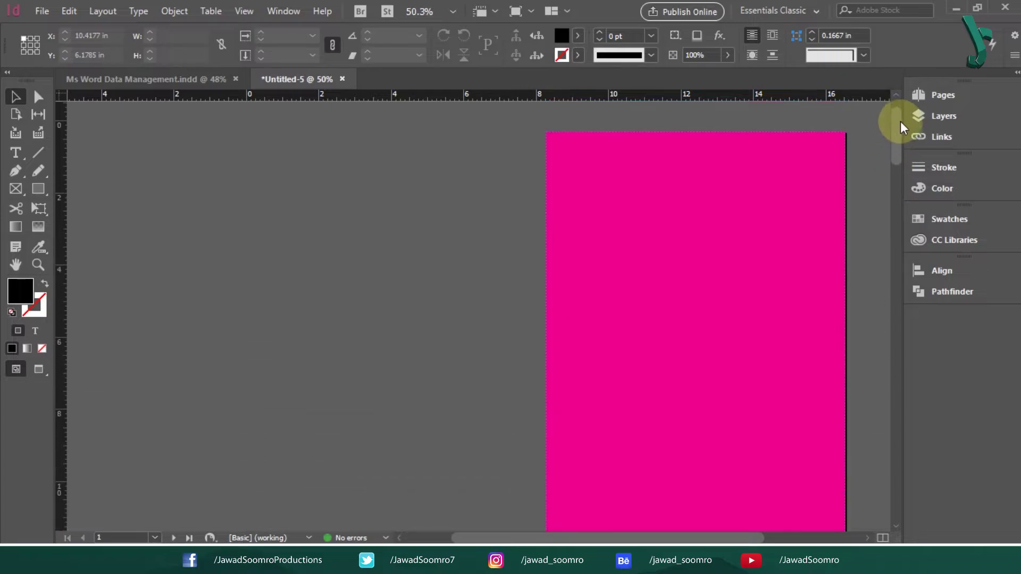
Step: Reapply A-Master to page 2 and view the 2-3 spread
click(963, 93)
click(806, 213)
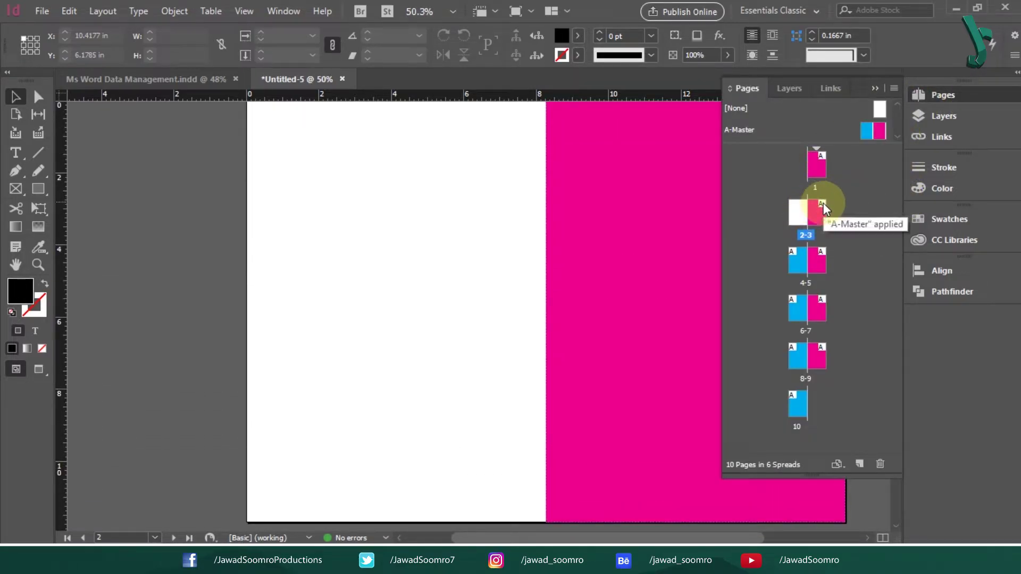
click(803, 210)
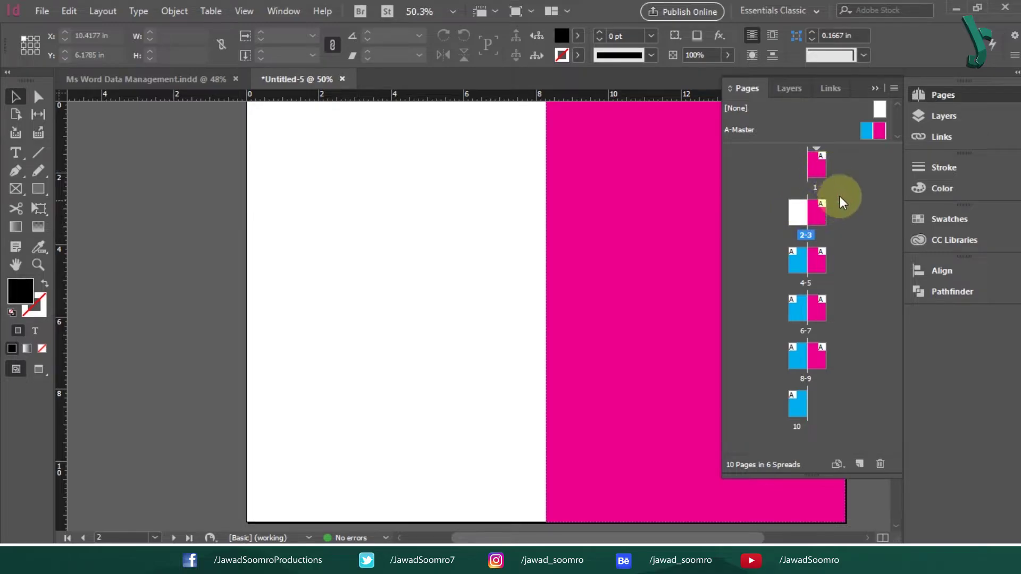
drag(871, 131, 798, 212)
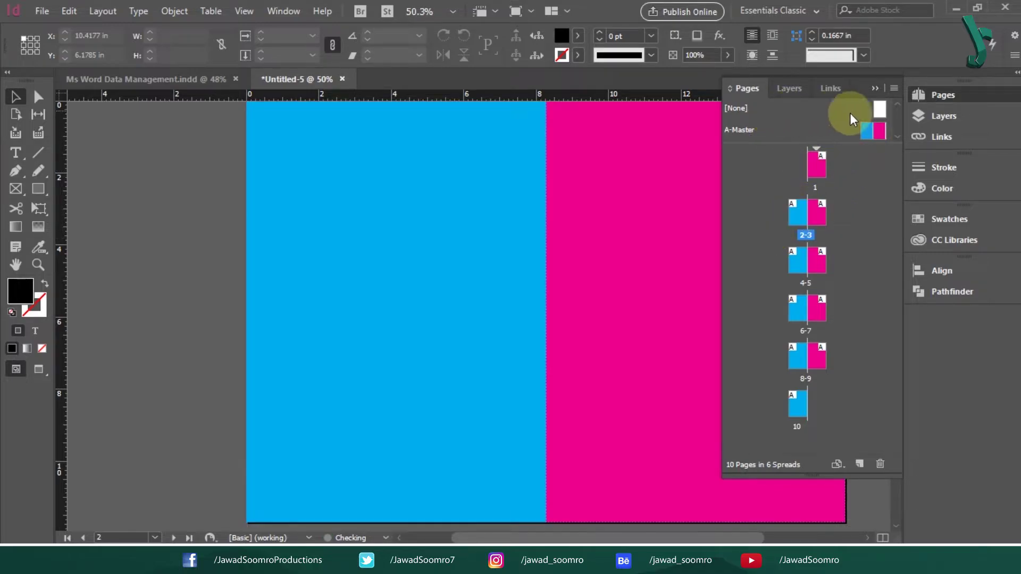
click(875, 87)
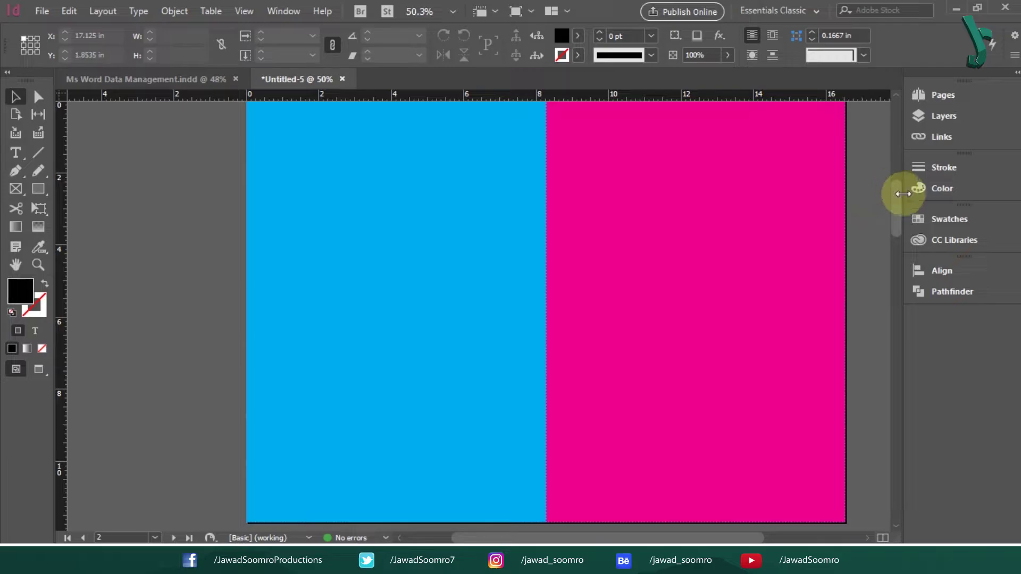
Step: Create a new 10-page portrait document measured in inches, with Facing Pages turned off
click(42, 11)
mouse_move(69, 21)
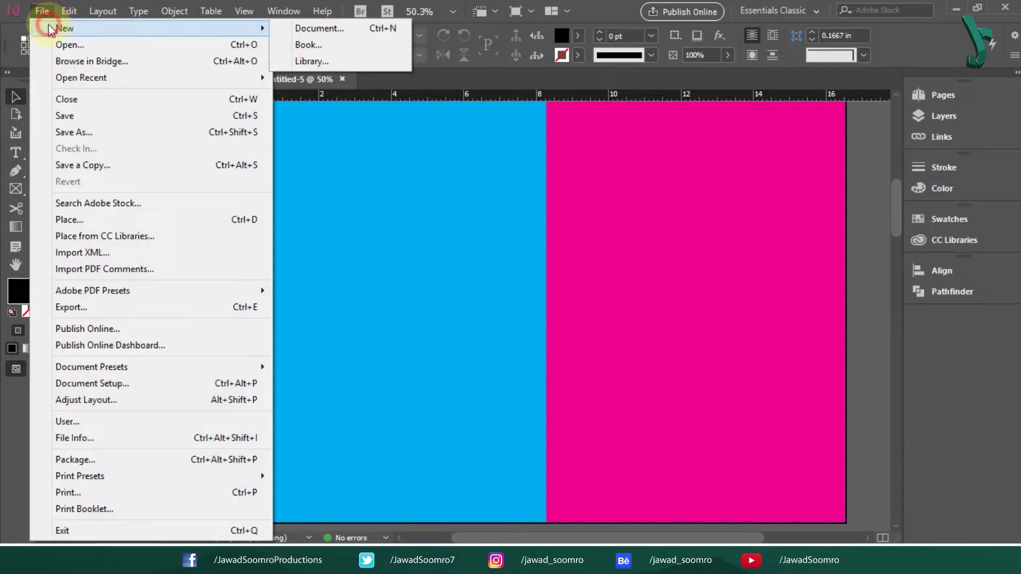
click(320, 23)
click(582, 149)
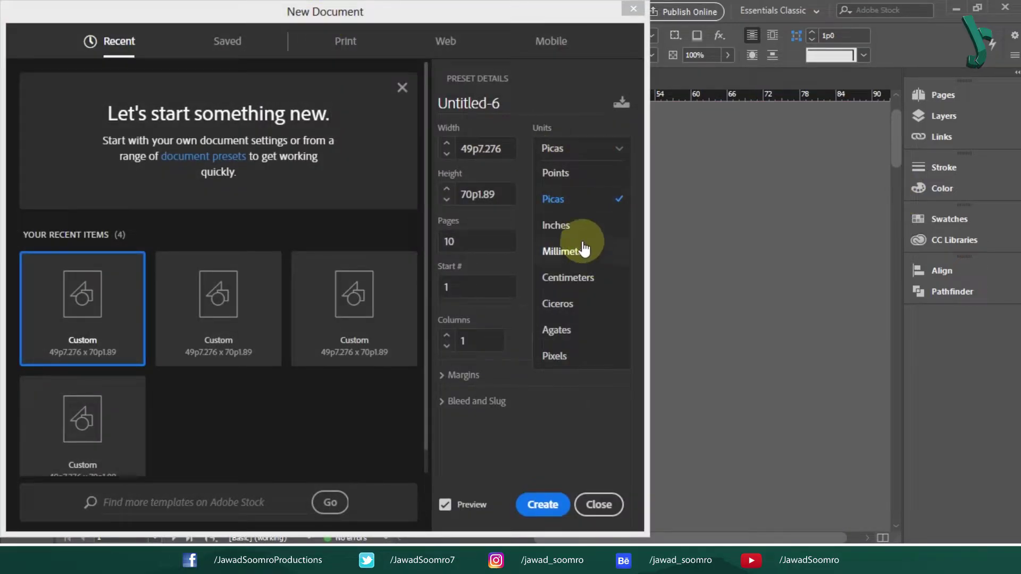
click(558, 224)
click(538, 238)
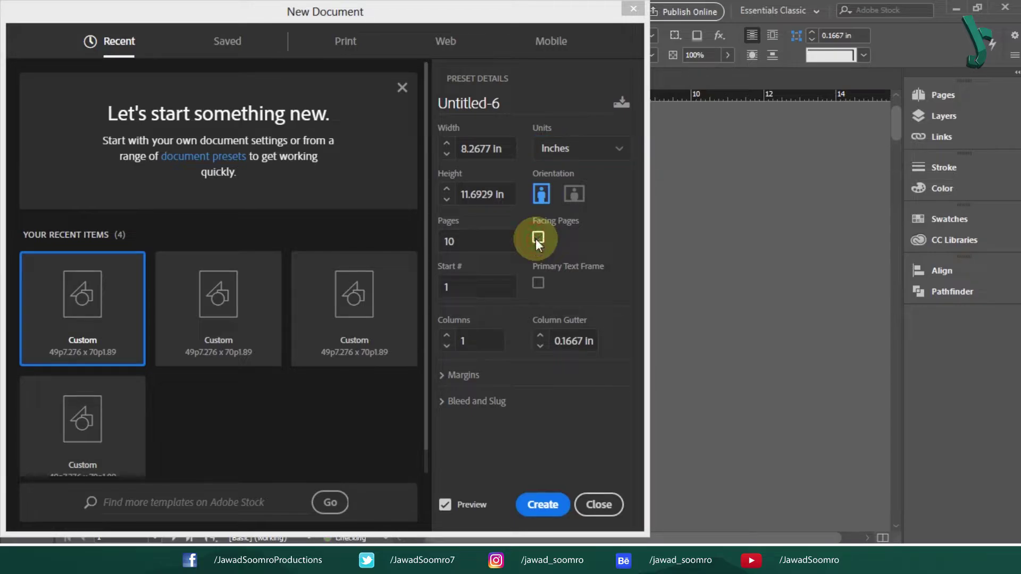
click(561, 505)
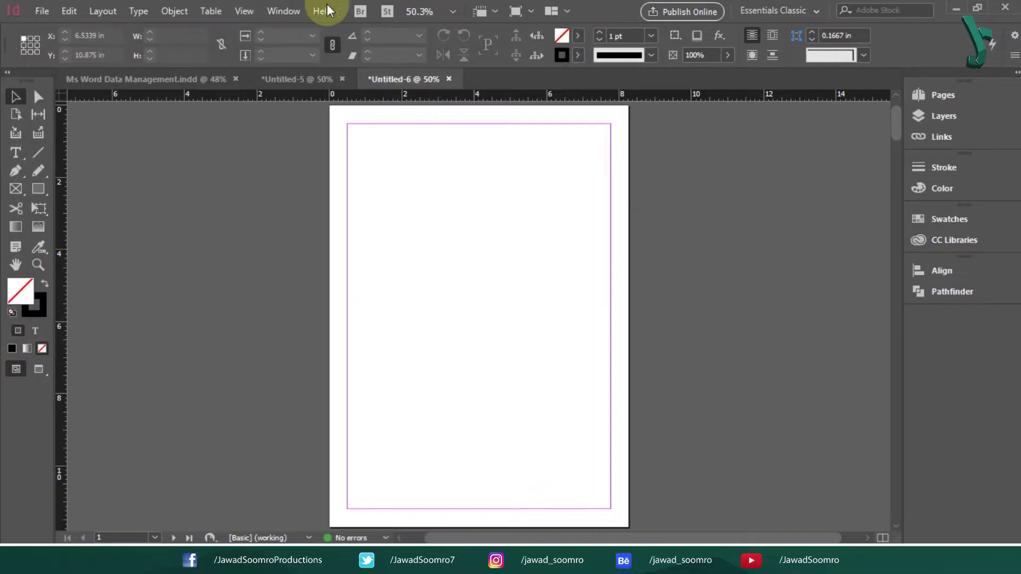
Step: Hide the guides in the new document and show its single-page A-Master above the list of pages
click(245, 11)
mouse_move(485, 314)
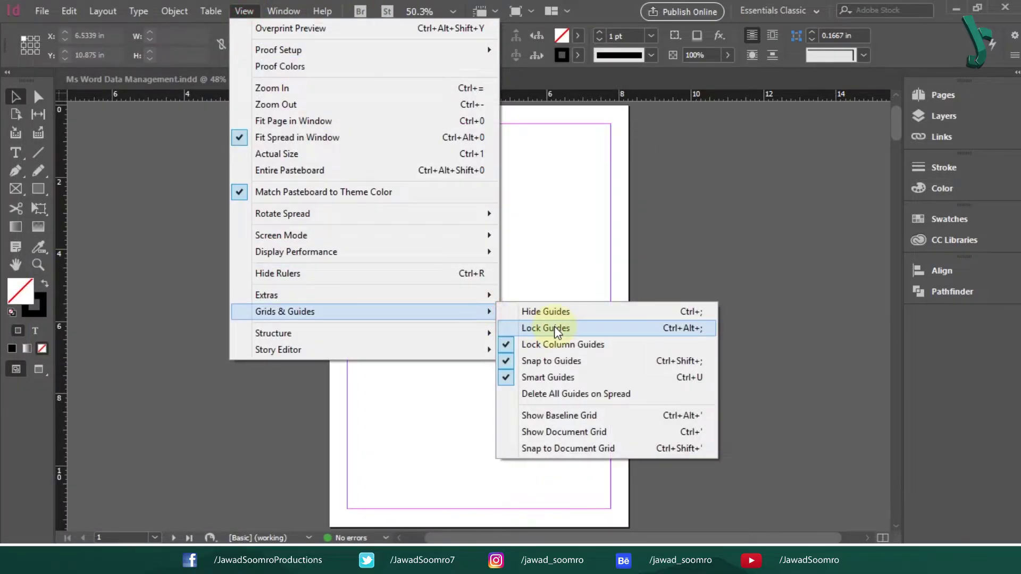
click(555, 311)
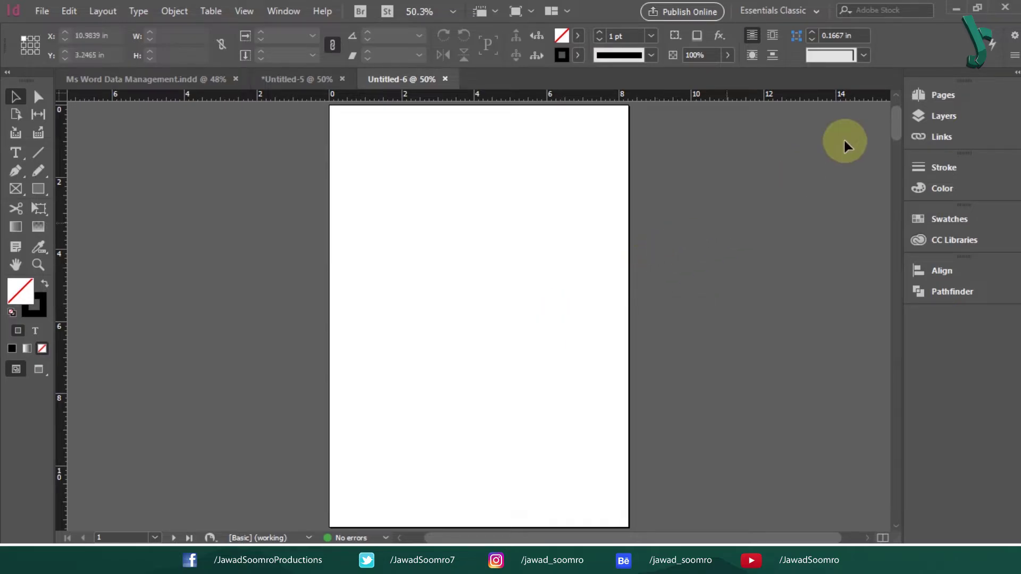
click(942, 97)
click(801, 247)
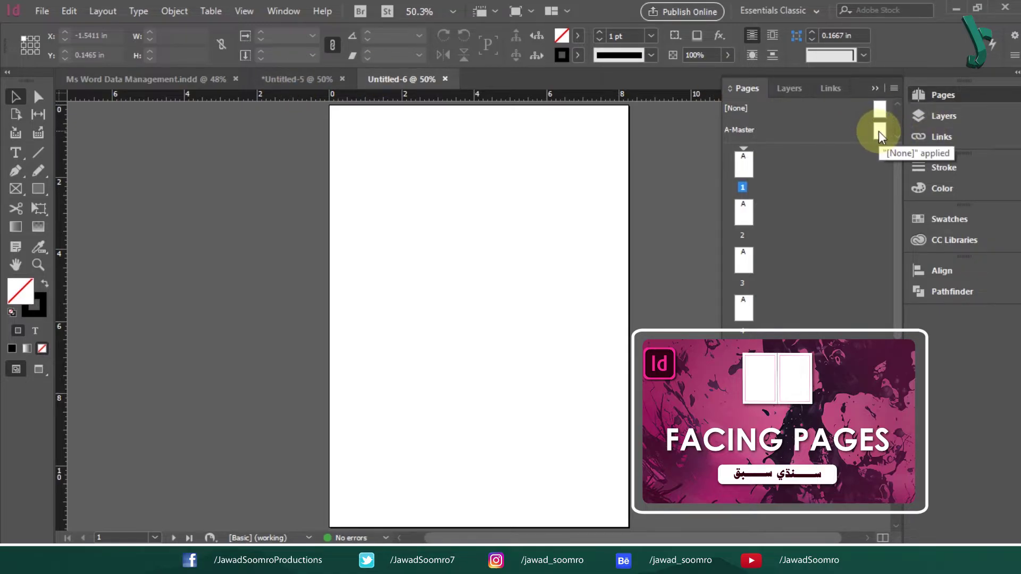
click(307, 80)
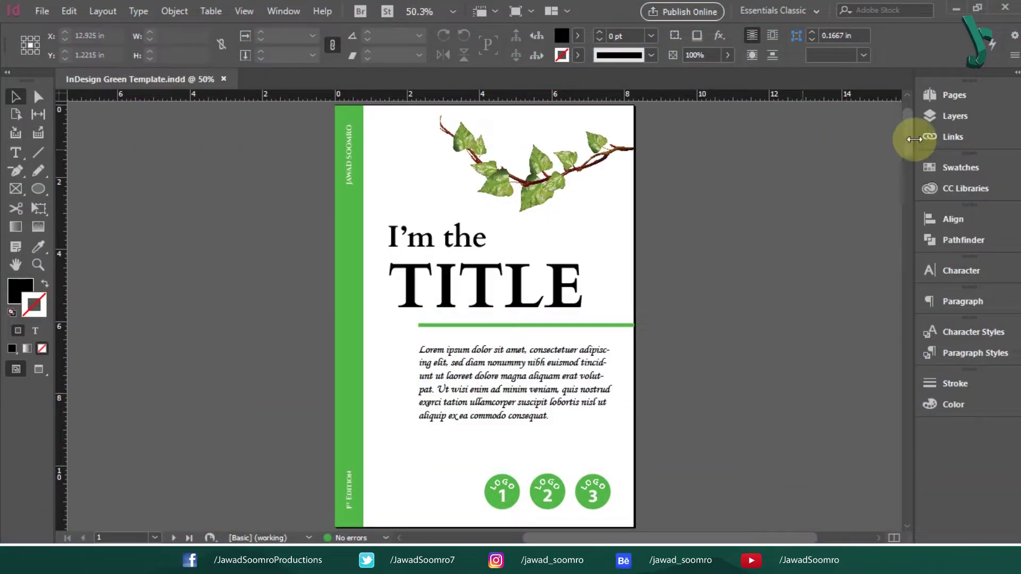
Step: View the template's four masters in turn: A-Cover Page, B-Master Pages, C-Master and D-Master
click(963, 99)
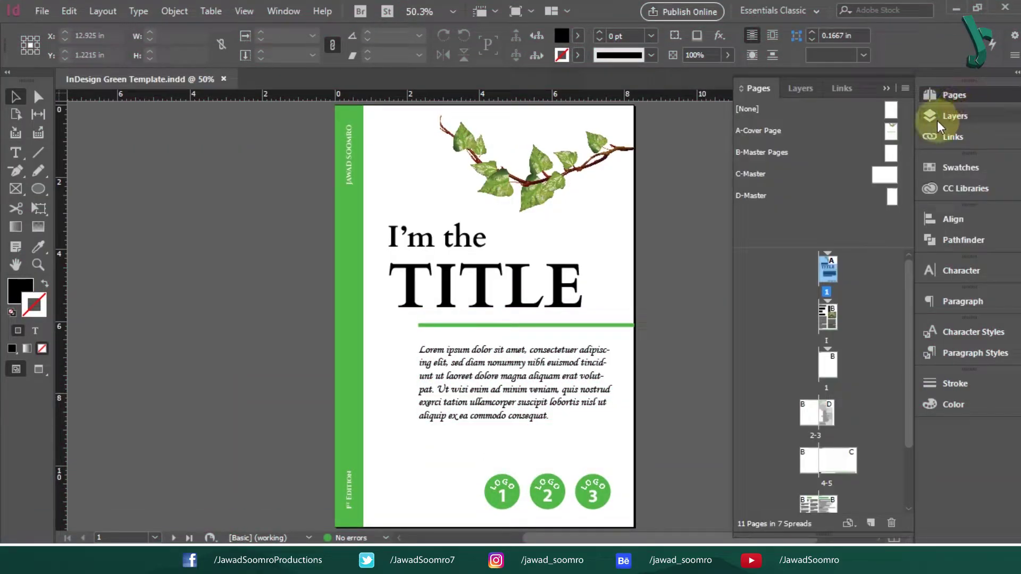
double_click(891, 134)
double_click(892, 151)
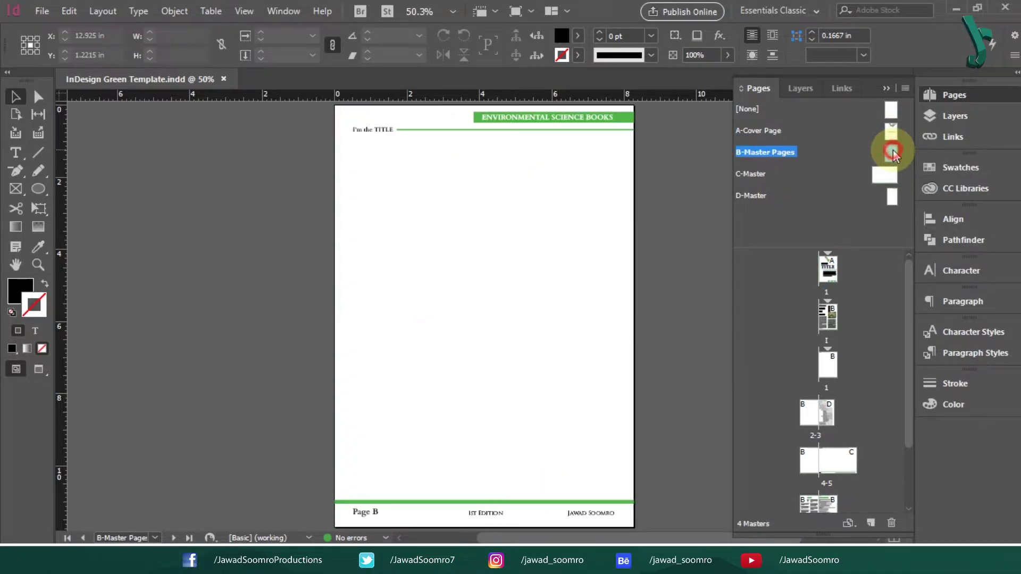
double_click(885, 173)
double_click(893, 195)
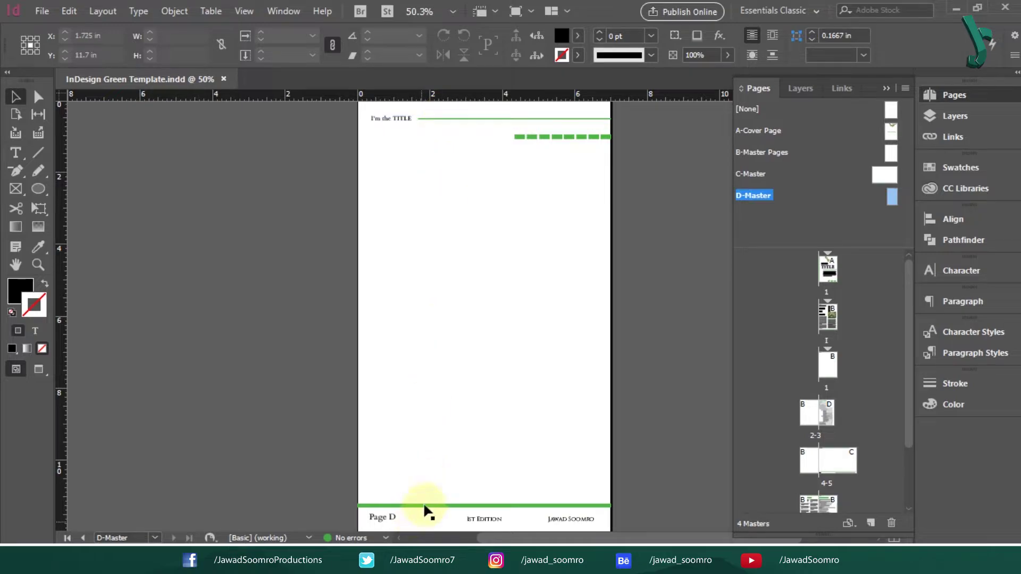
Step: Compare A-Cover Page and B-Master Pages with the finished chapter page I of the template
double_click(891, 132)
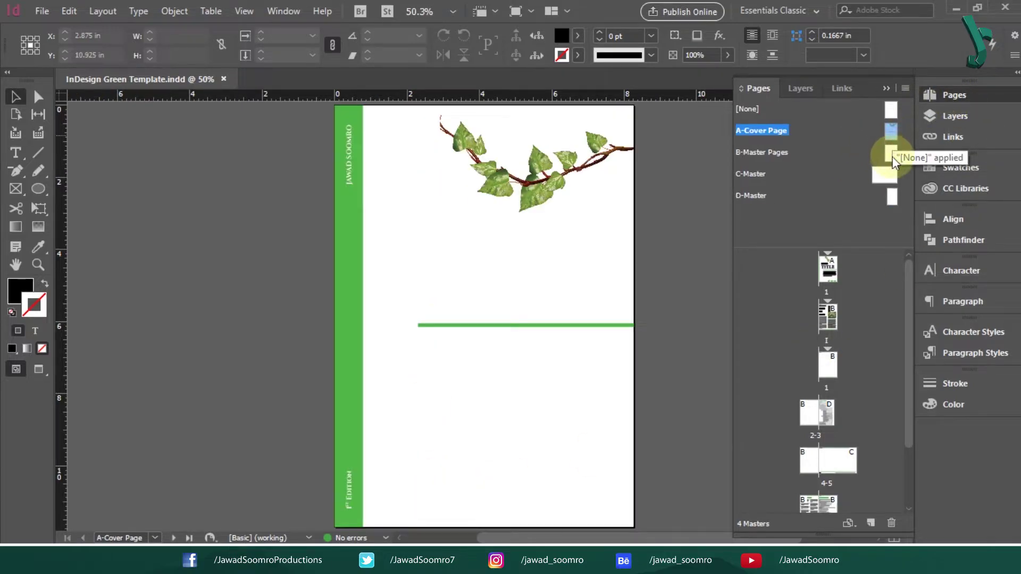
double_click(891, 156)
drag(888, 170, 827, 318)
double_click(828, 318)
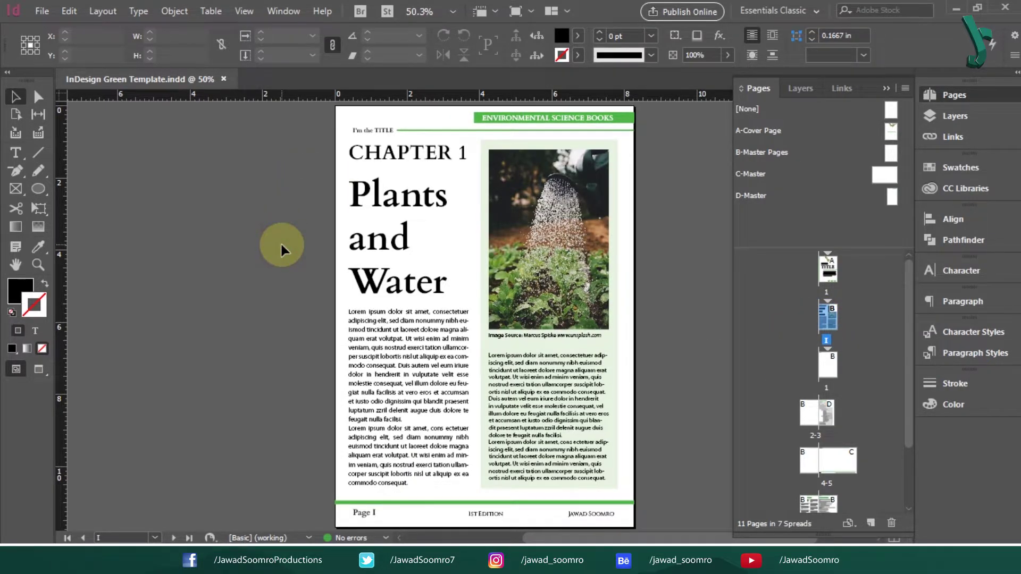
Step: Start a new document named Science Book with its units set to inches
key(ctrl+n)
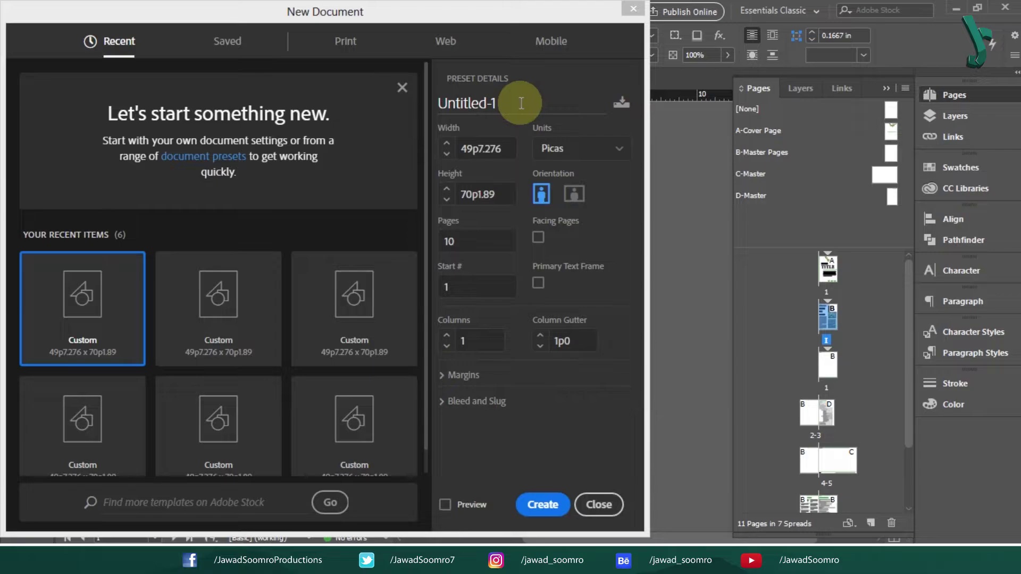
click(521, 103)
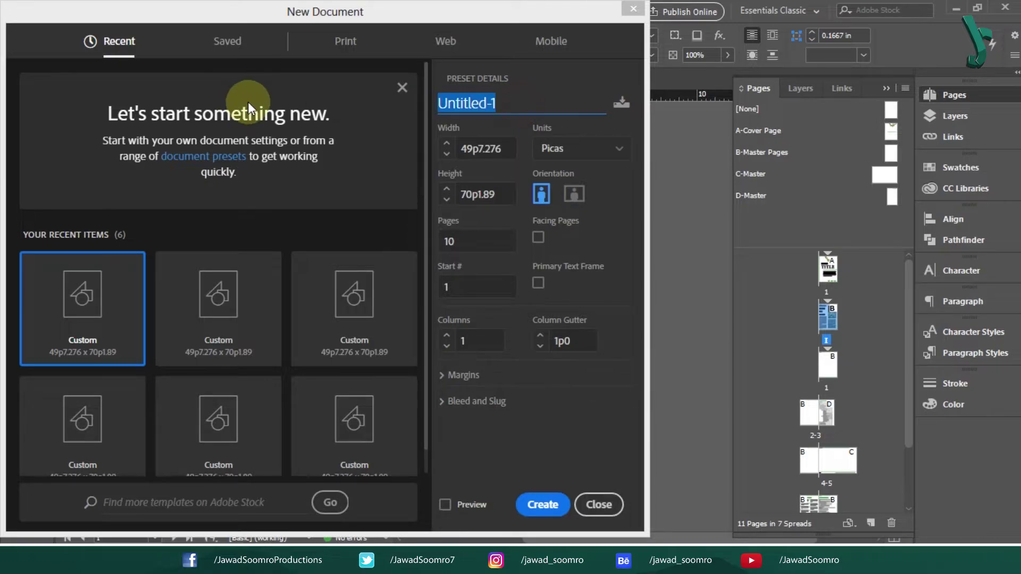
text(Science Book)
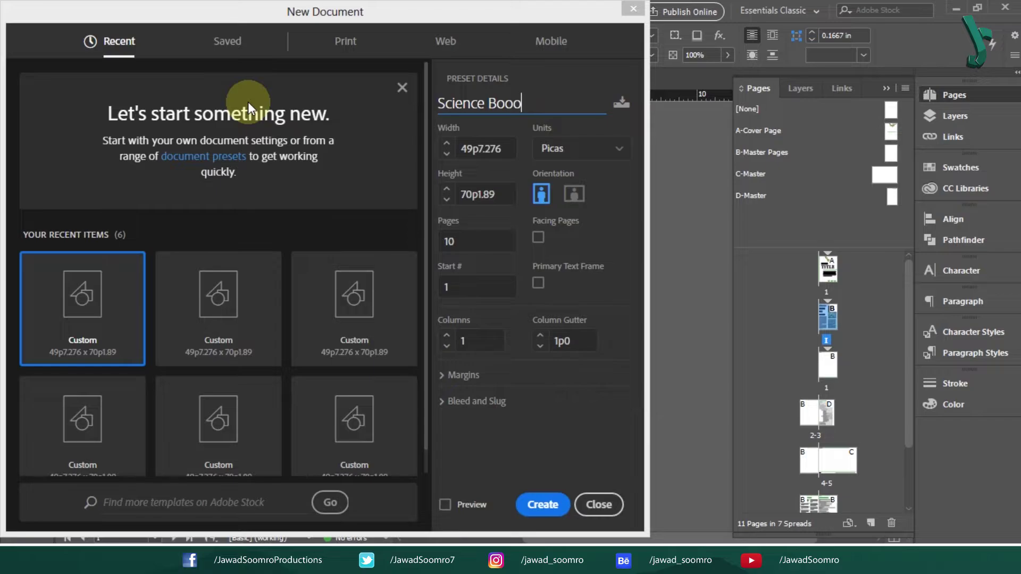
click(554, 148)
click(599, 227)
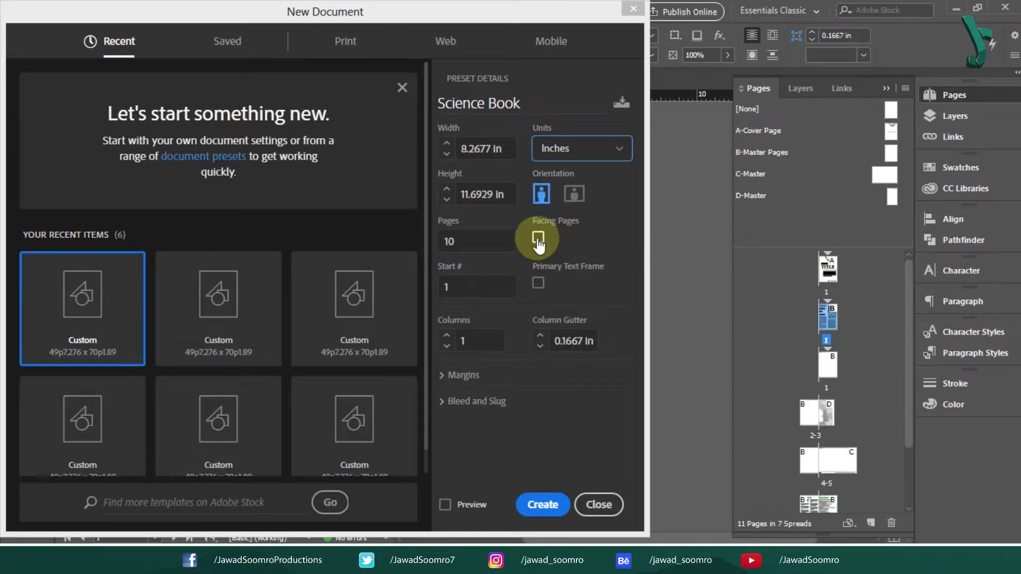
drag(478, 11, 124, 5)
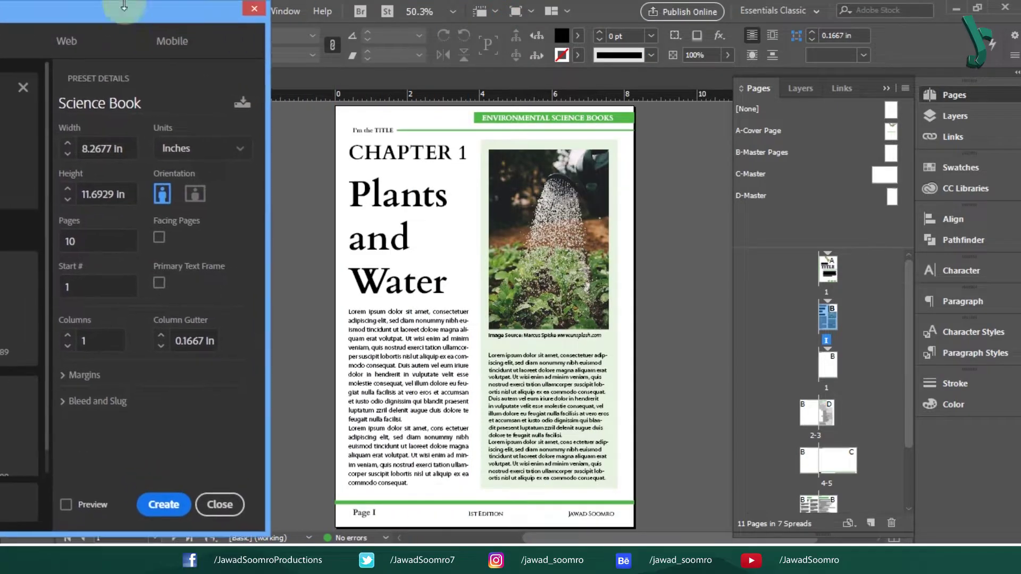
Step: Preview the document with Facing Pages on and off, leave it off, and create it with 4 pages
click(79, 505)
click(160, 238)
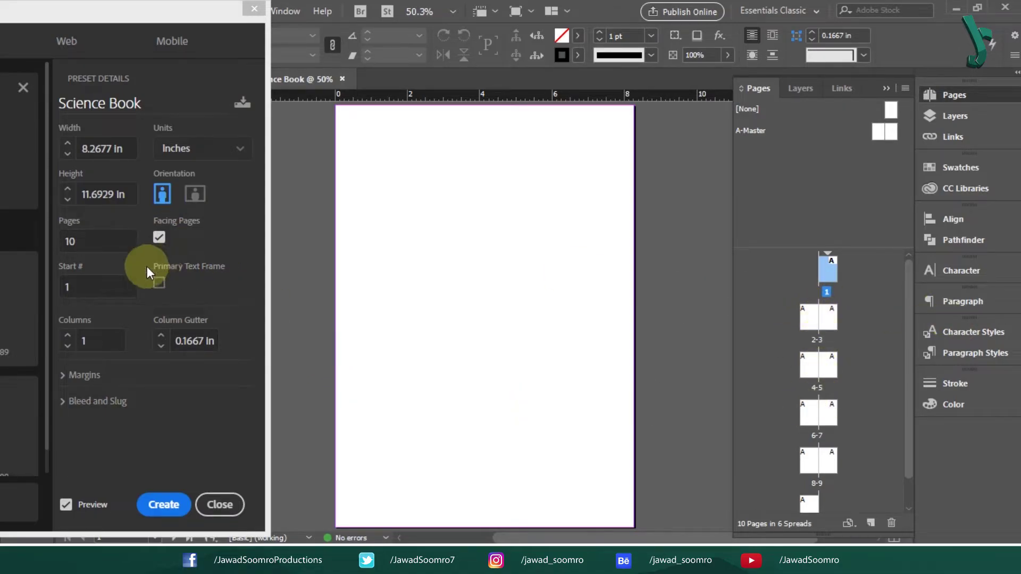
click(158, 237)
double_click(85, 237)
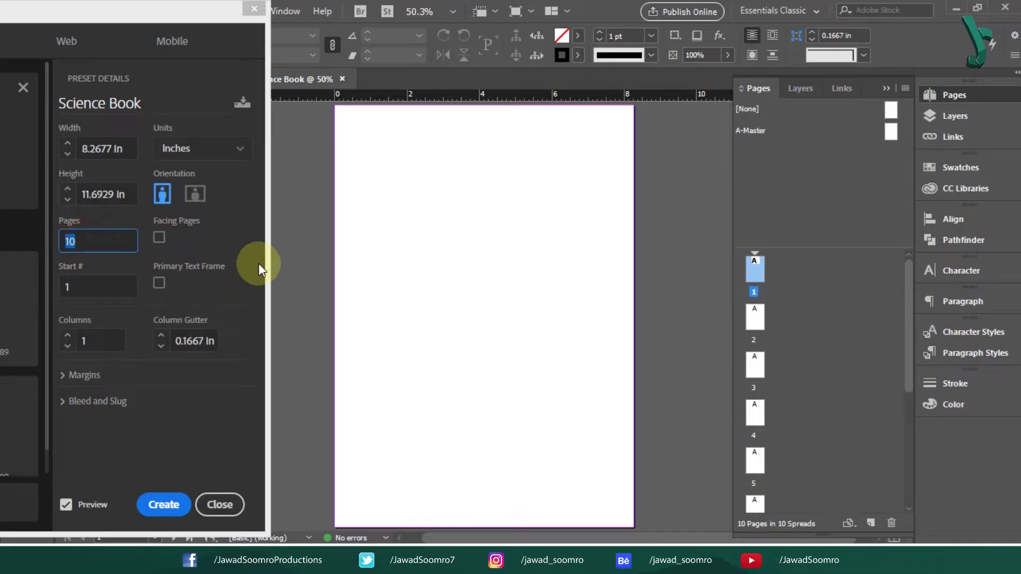
click(162, 505)
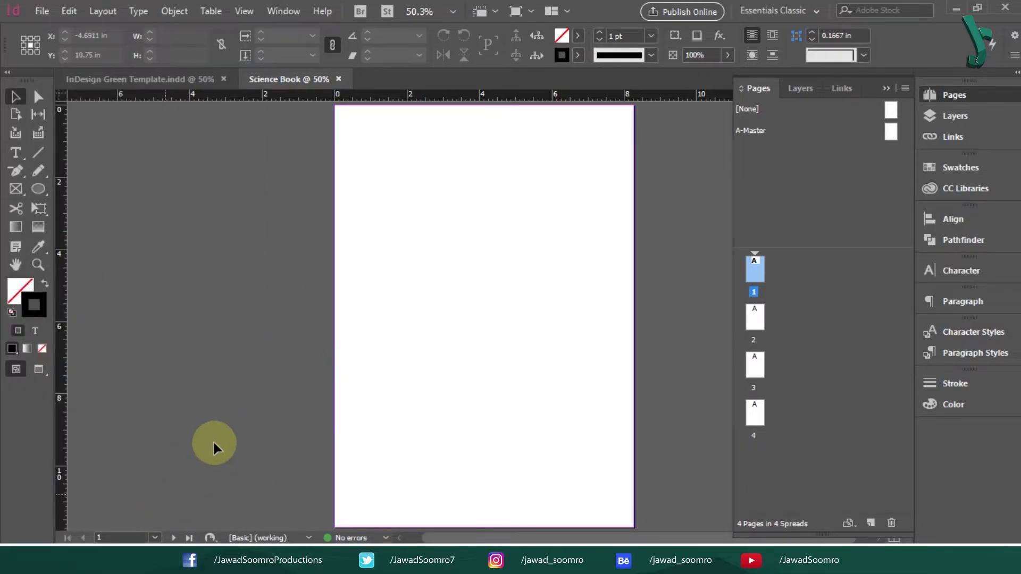
Step: Place the Science book cover.jpg image over the whole of page 1 and lock it
click(545, 152)
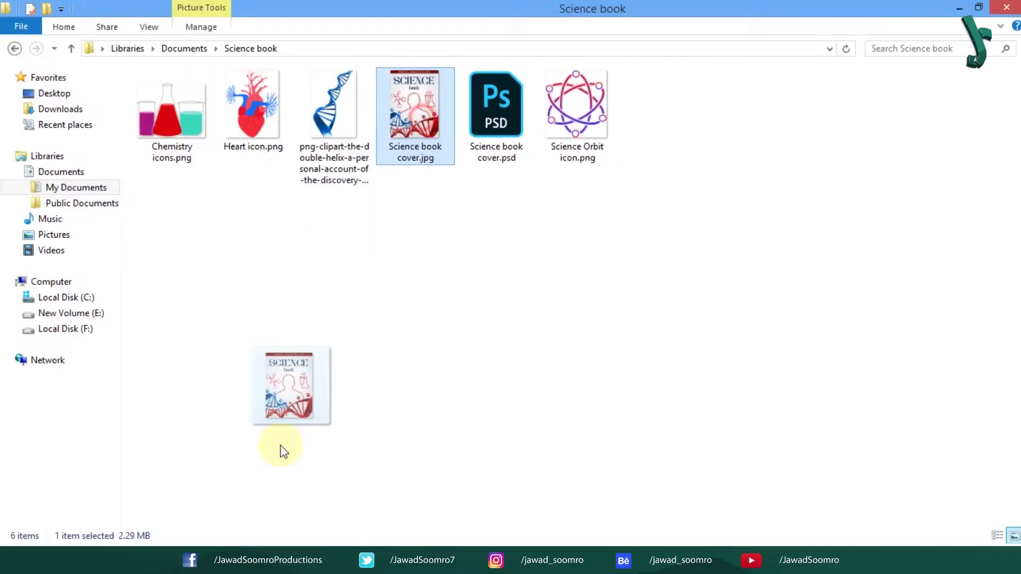
drag(280, 448, 589, 230)
key(ctrl+l)
scroll(553, 167, up, 5)
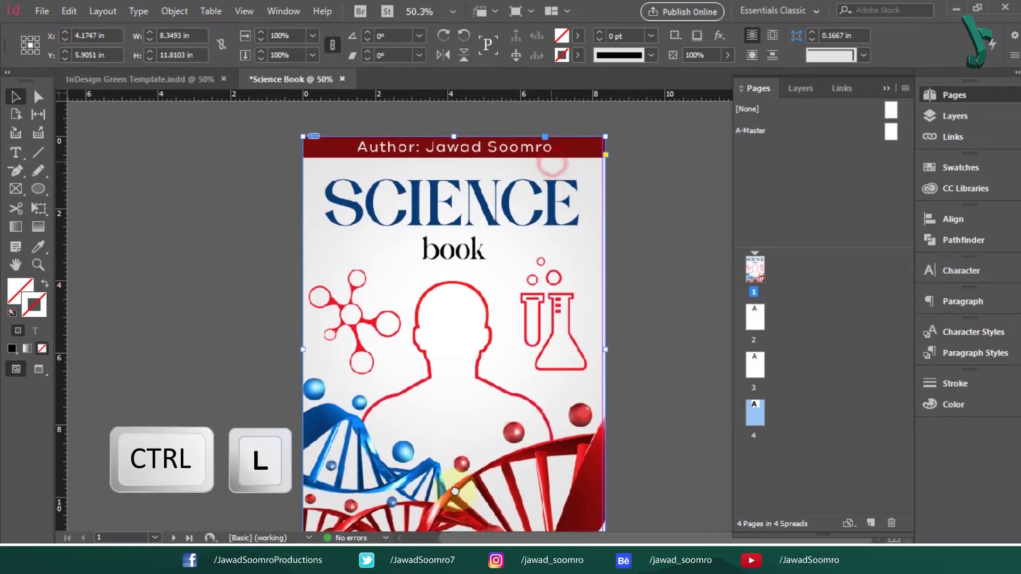
click(174, 11)
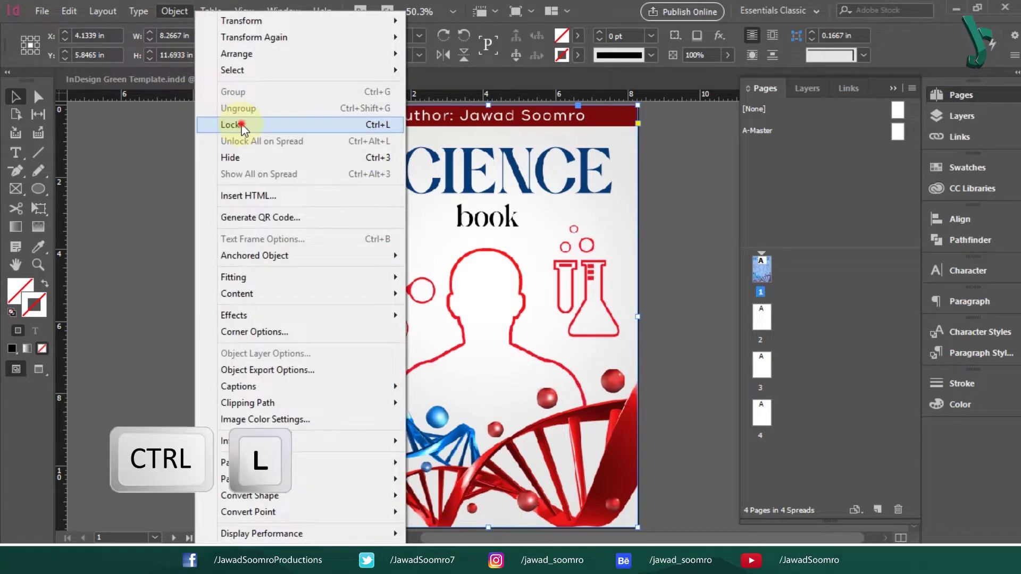
click(308, 125)
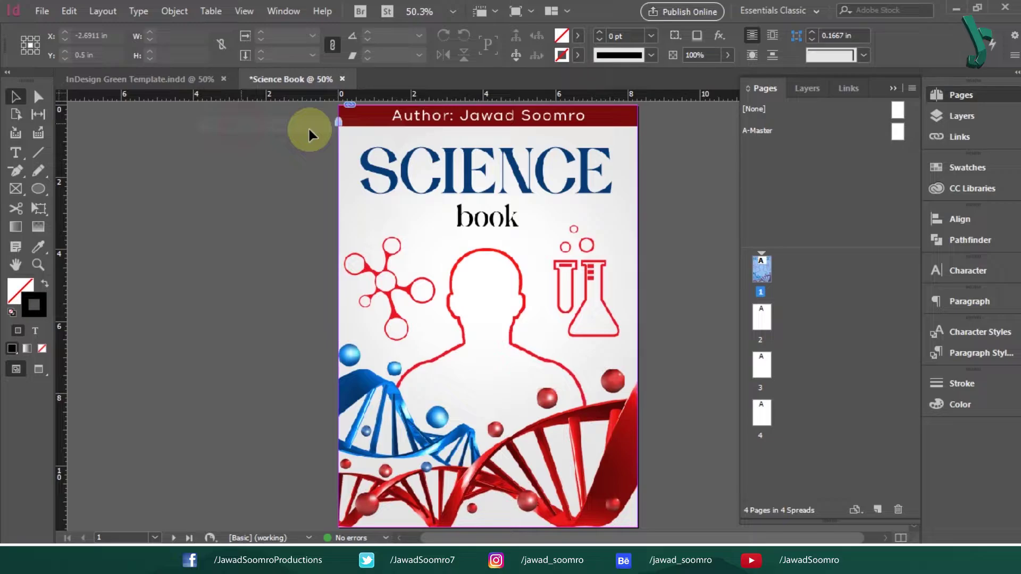
Step: Open A-Master for editing and add a rectangle 10.75 in wide and 1.825 in high near its upper edge
click(271, 10)
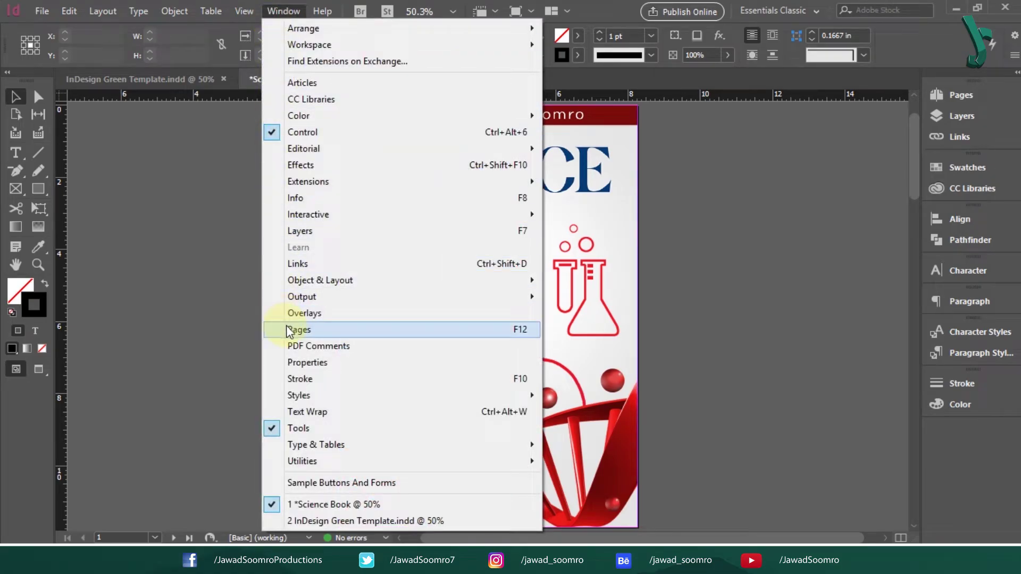
click(530, 332)
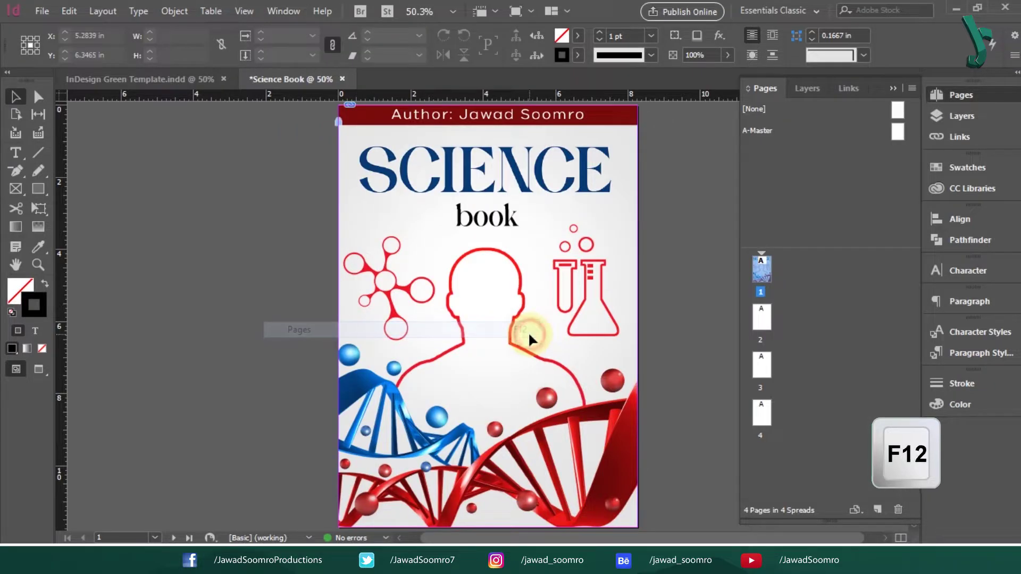
double_click(897, 130)
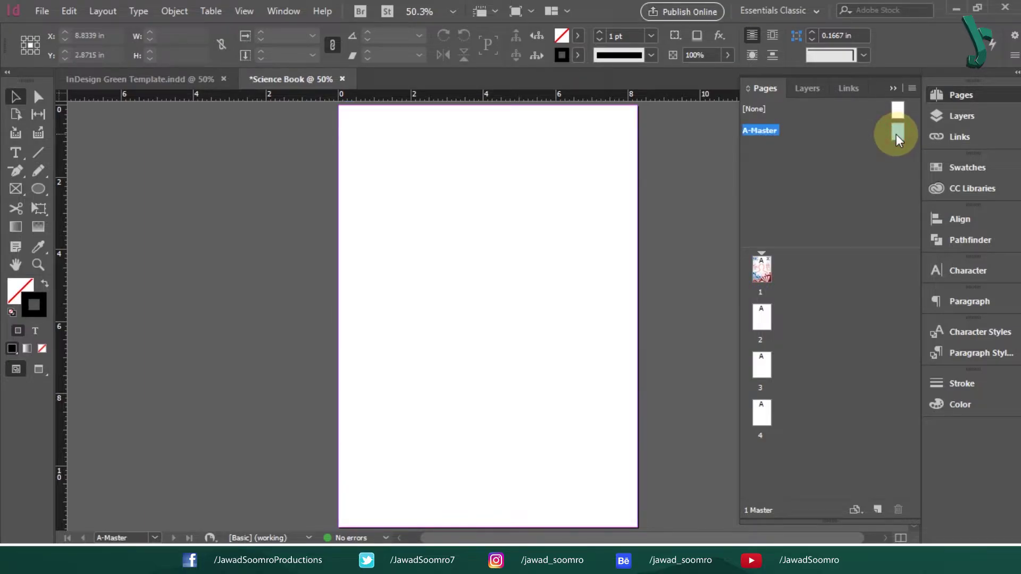
key(m)
click(391, 166)
text(10.75)
key(Tab)
text(1.825)
key(Return)
Step: Enter the text BIOLOGY in the A-Master rectangle and set its font to Orbitron
key(t)
click(410, 191)
text(BIOLOGY)
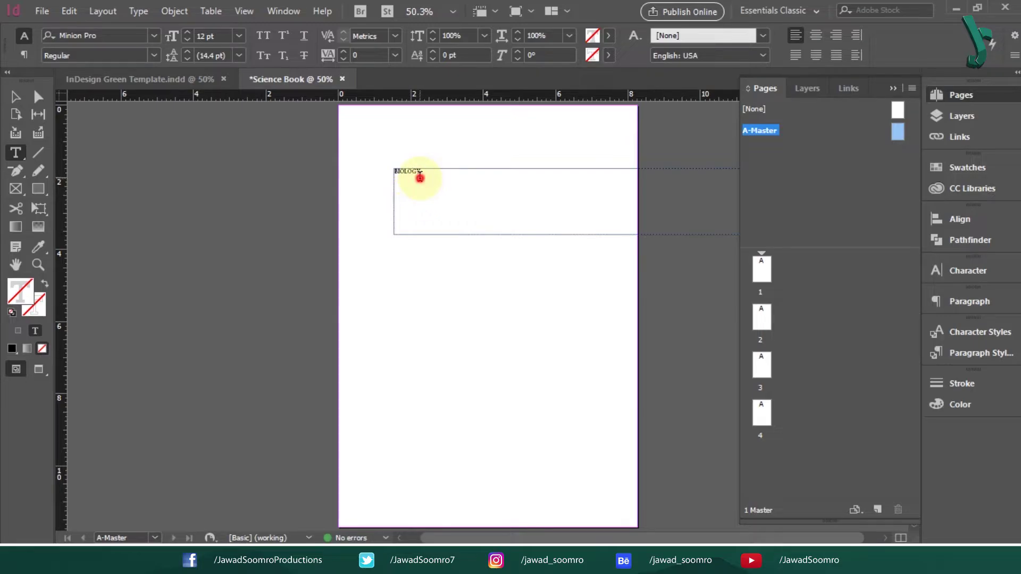
double_click(419, 177)
click(72, 35)
text(orbit)
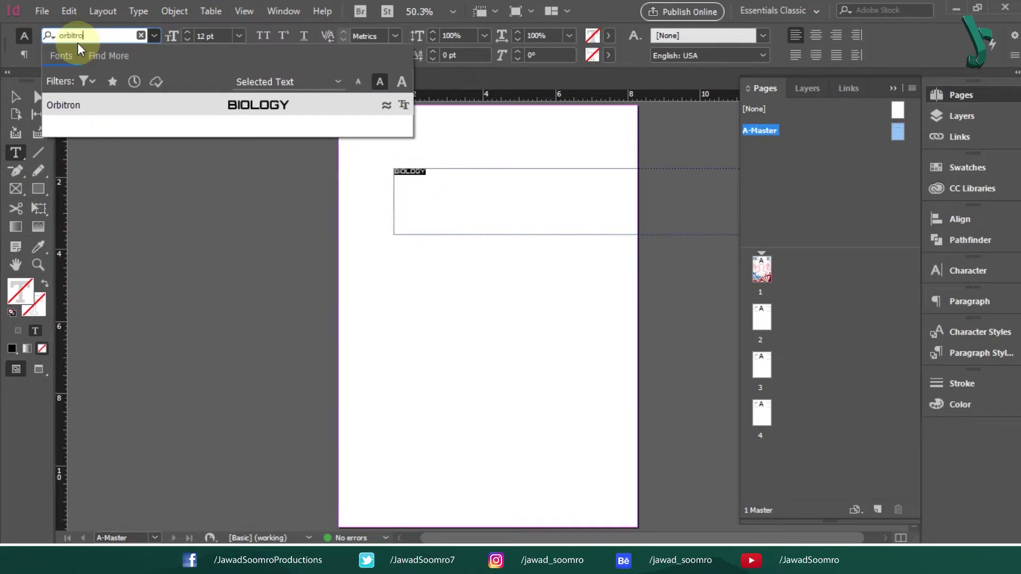
click(125, 106)
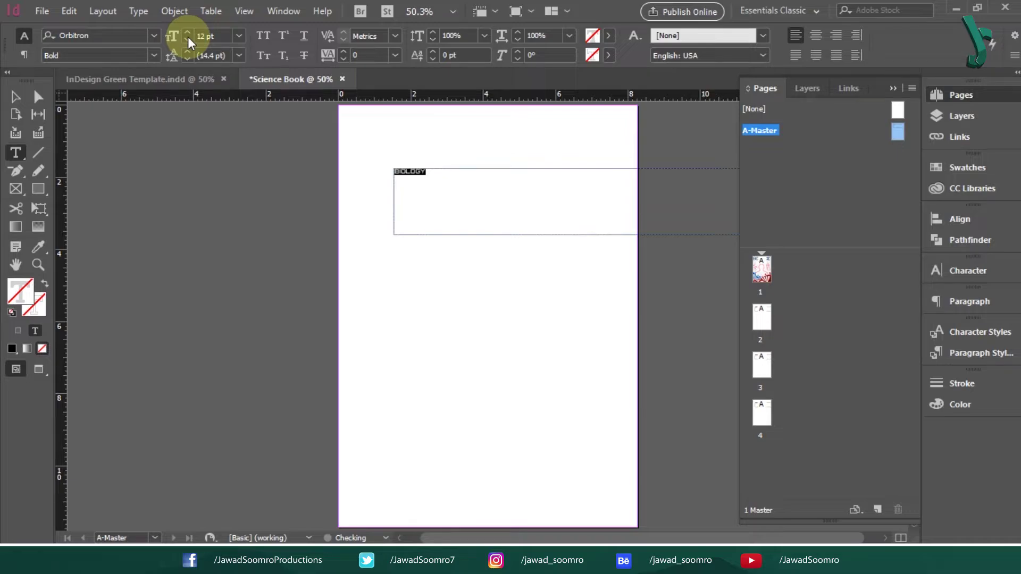
Step: Set the BIOLOGY title to 150 pt and fill its text with the blue swatch C=100 M=90 Y=10 K=0
click(215, 34)
key(BackSpace)
text(50 p)
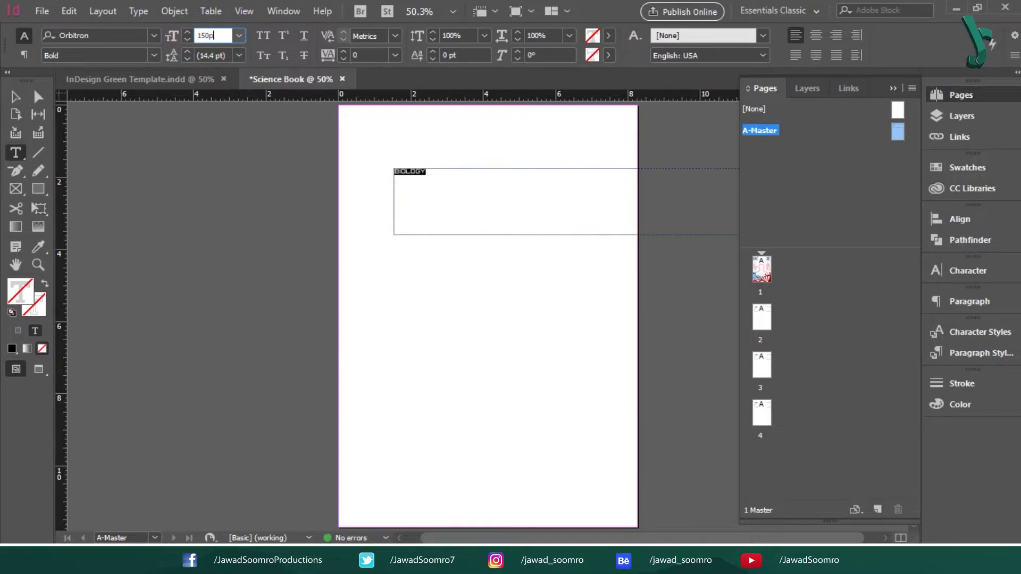
text(t)
key(Return)
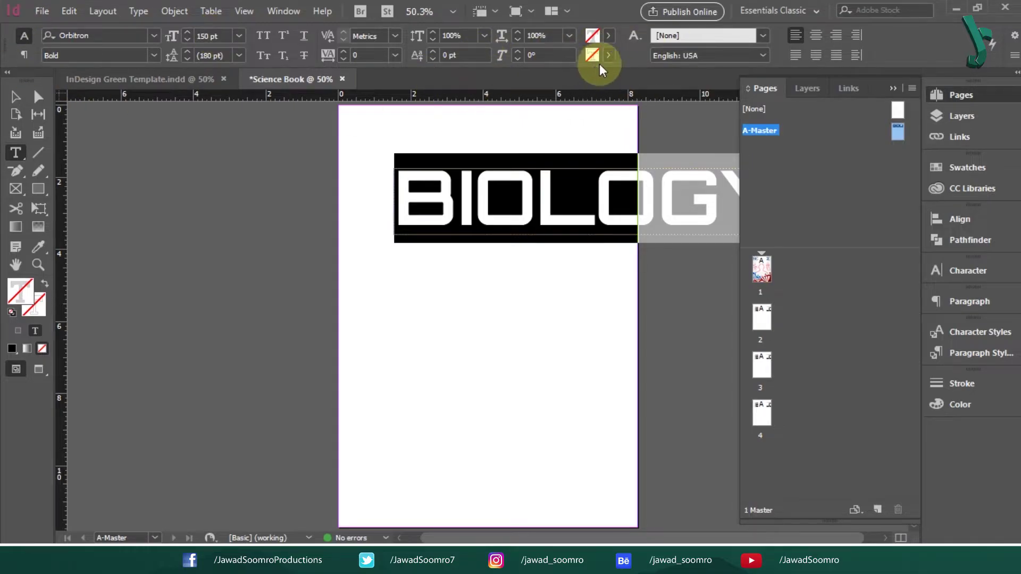
click(591, 35)
scroll(612, 170, down, 1)
click(492, 213)
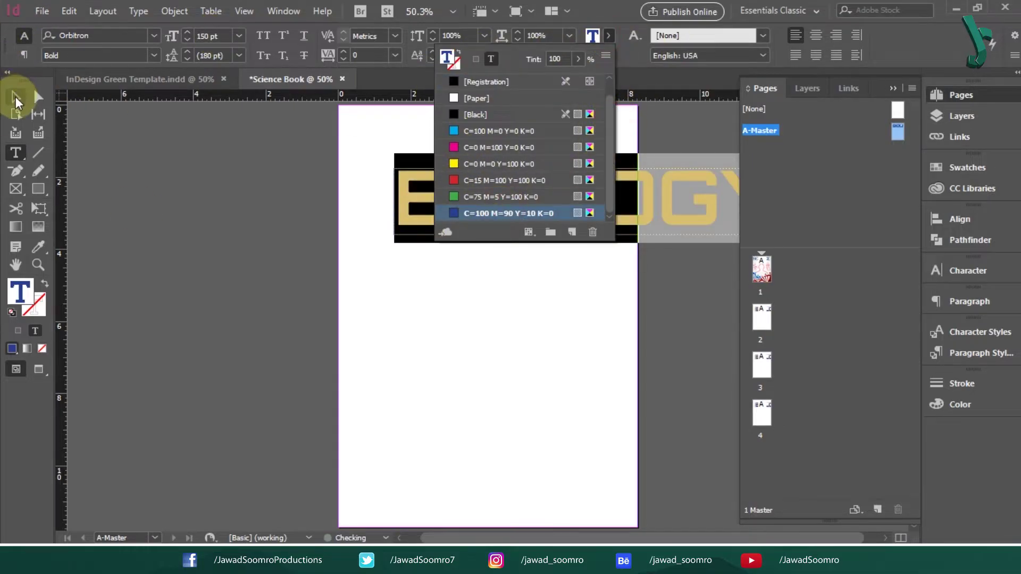
Step: Rotate the BIOLOGY title frame 90° so it reads upward and move it near the page's left edge
click(15, 98)
drag(596, 186, 420, 238)
drag(612, 218, 426, 289)
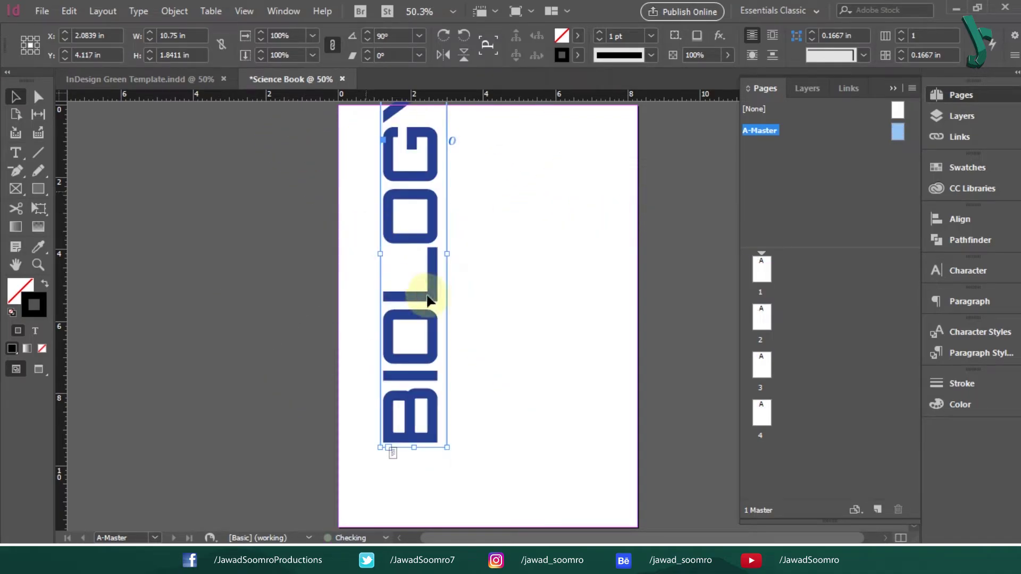
drag(424, 254, 414, 307)
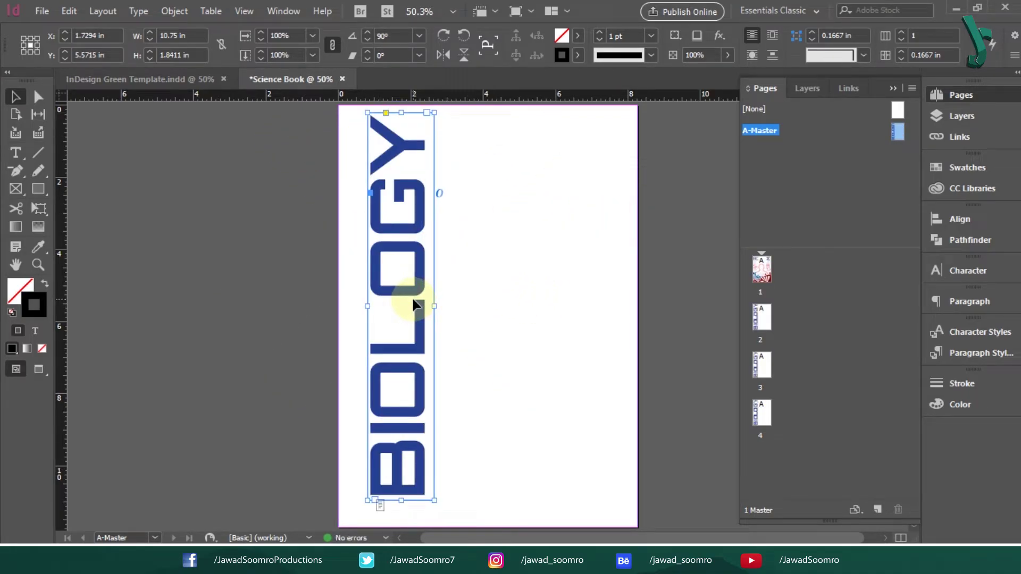
Step: Position the vertical BIOLOGY title at X 2.4206 in and Y 5.8465 in, and deselect it
click(93, 36)
text(2.4206)
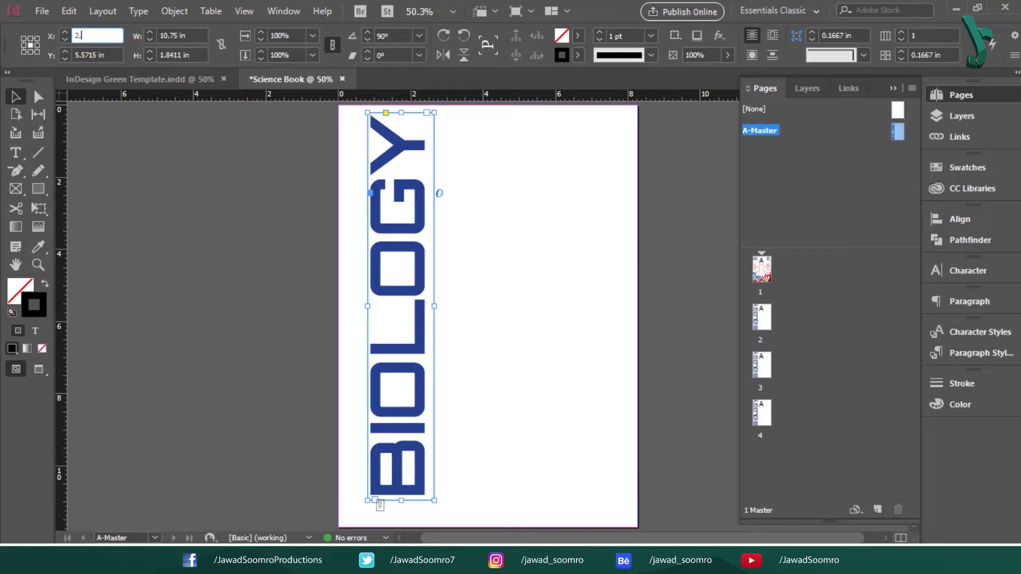
key(Tab)
text(5.8465)
key(Return)
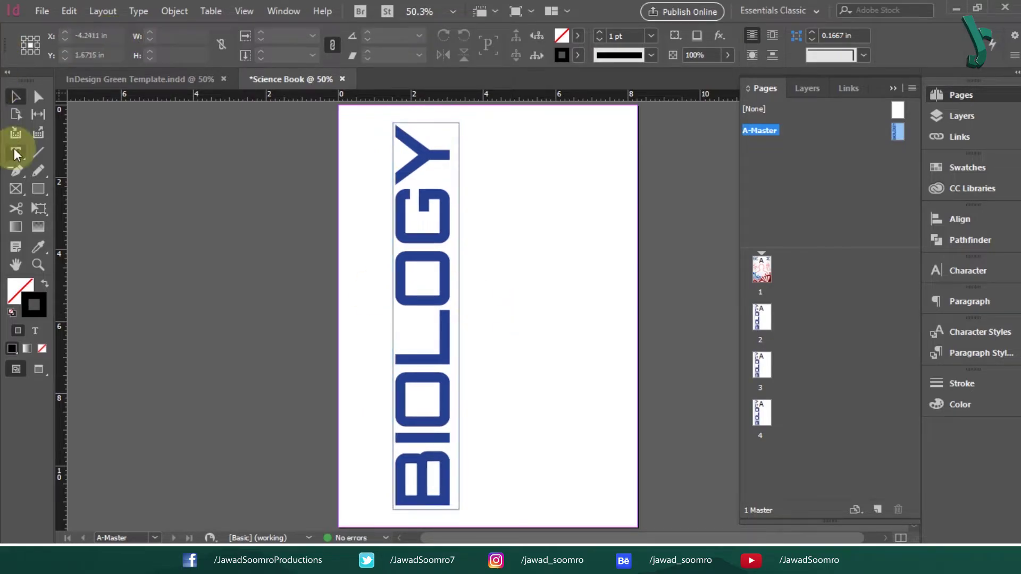
key(ctrl+shift+a)
Step: Create a text frame 3.75 in wide and 0.7 in high beside the title, containing "SECTION - 1"
click(38, 188)
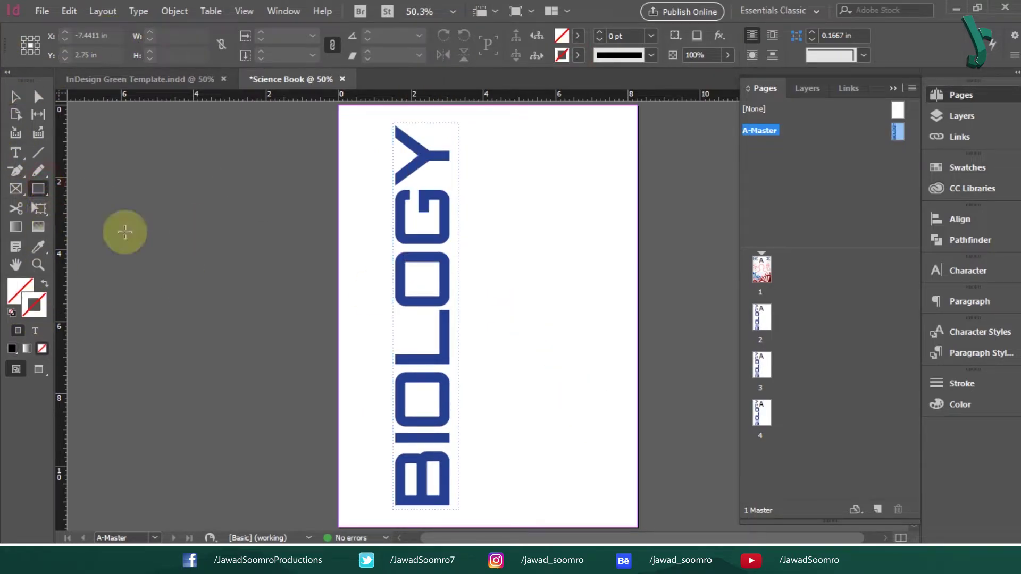
click(471, 191)
text(3.75)
key(Tab)
text(0.75)
key(Return)
key(t)
click(483, 197)
text(SECTION - 1)
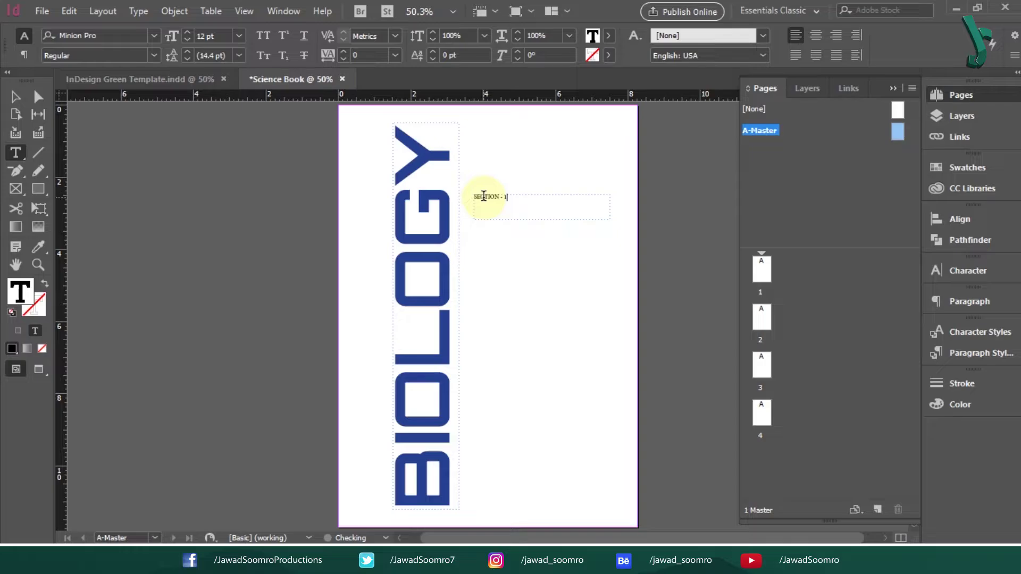
Step: Format the section label in Square721 BT at 48 pt and narrow its frame to about 3.61 in
key(ctrl+a)
click(90, 35)
text(square)
click(152, 123)
click(239, 35)
click(229, 250)
click(610, 206)
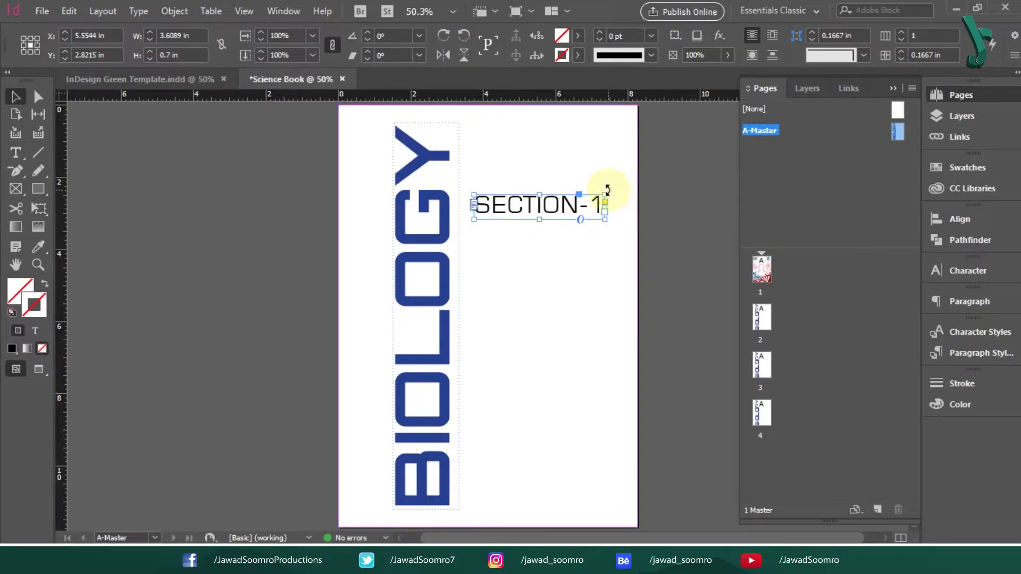
Step: Rotate the section label 90° and position it at X 0.9089 in and Y 5.8465 in
drag(613, 190, 512, 133)
text(0.9)
text(089)
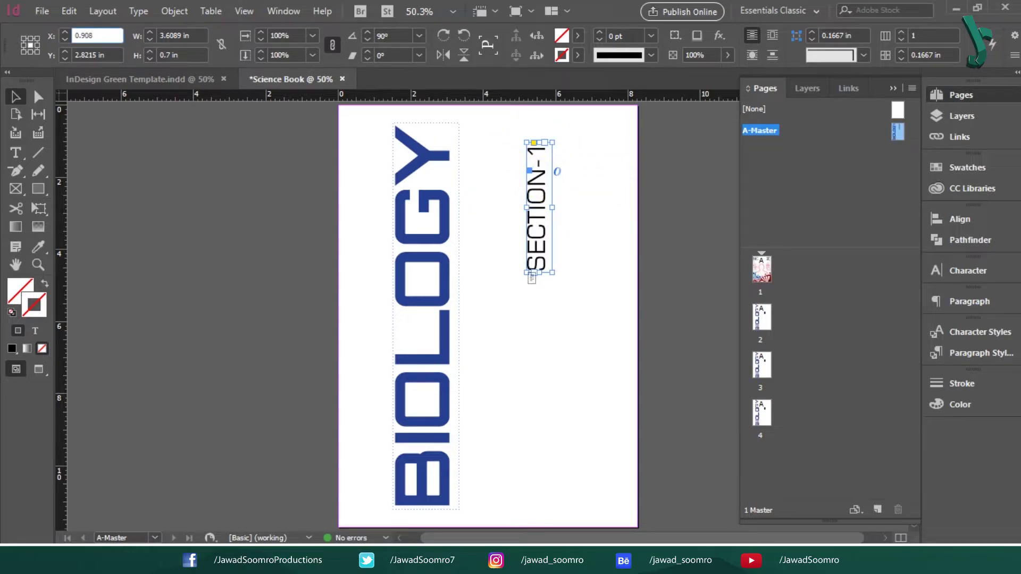
key(Tab)
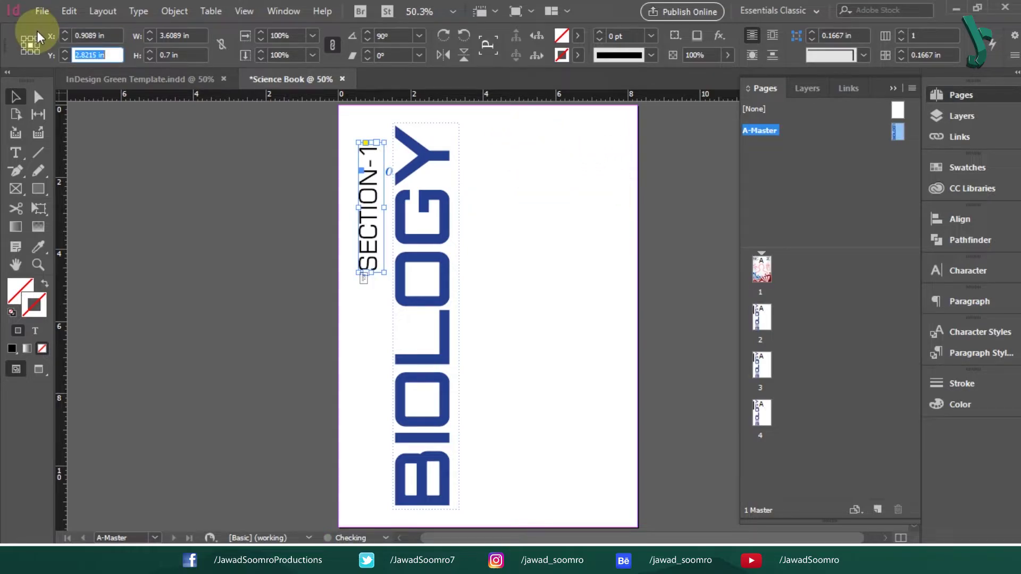
text(5.8465)
key(Return)
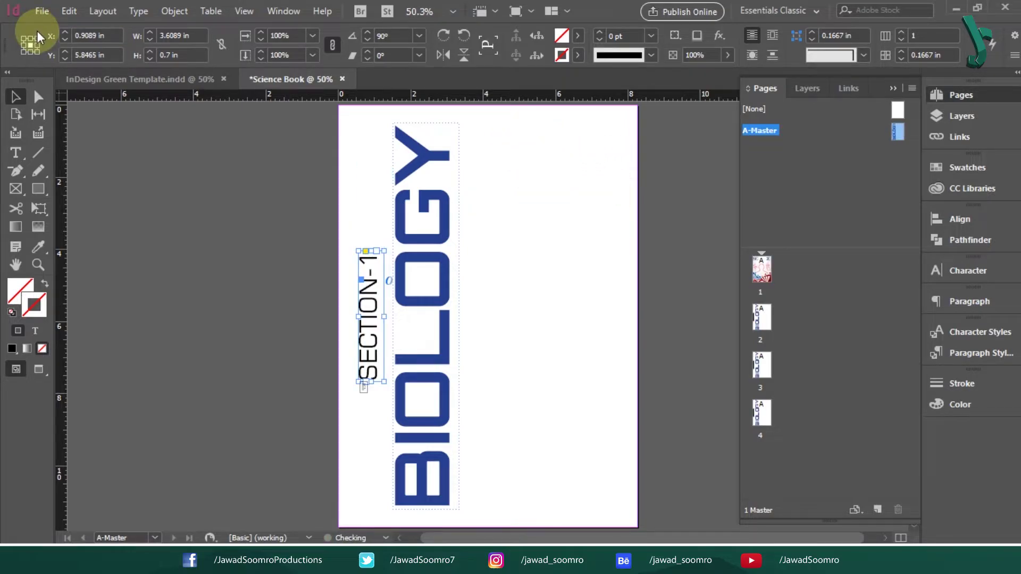
click(486, 267)
Step: Draw a frame 3.85 in wide and 4.2 in high in the page's upper right area, with X at 5.65 in
click(38, 191)
click(480, 151)
text(3.85)
key(Tab)
text(4.2)
key(Return)
click(113, 35)
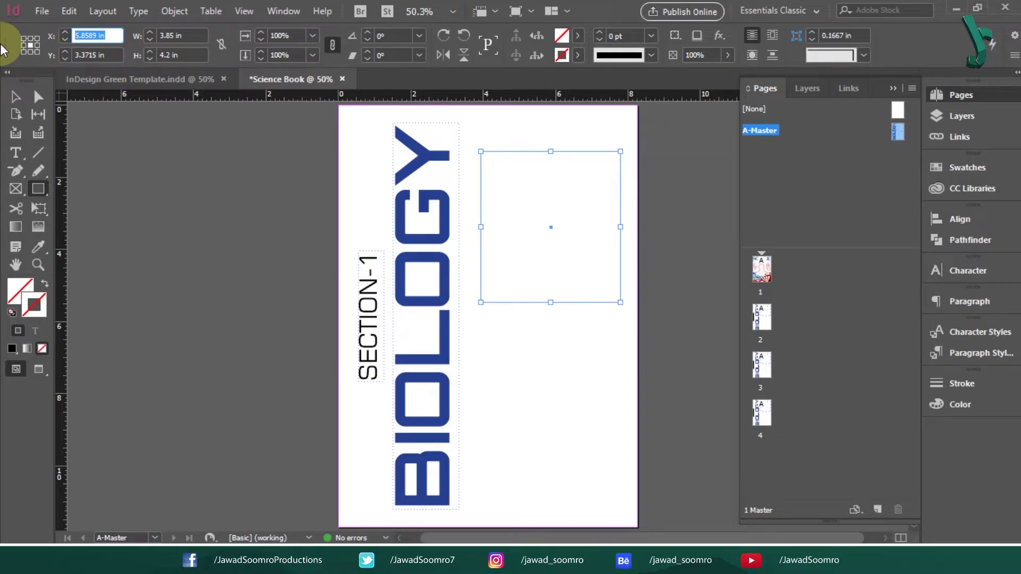
text(5.65)
key(Return)
Step: Fill the new frame with the copied Lorem ipsum paragraph in Monotype Corsiva at 24 pt
key(t)
click(480, 150)
key(ctrl+v)
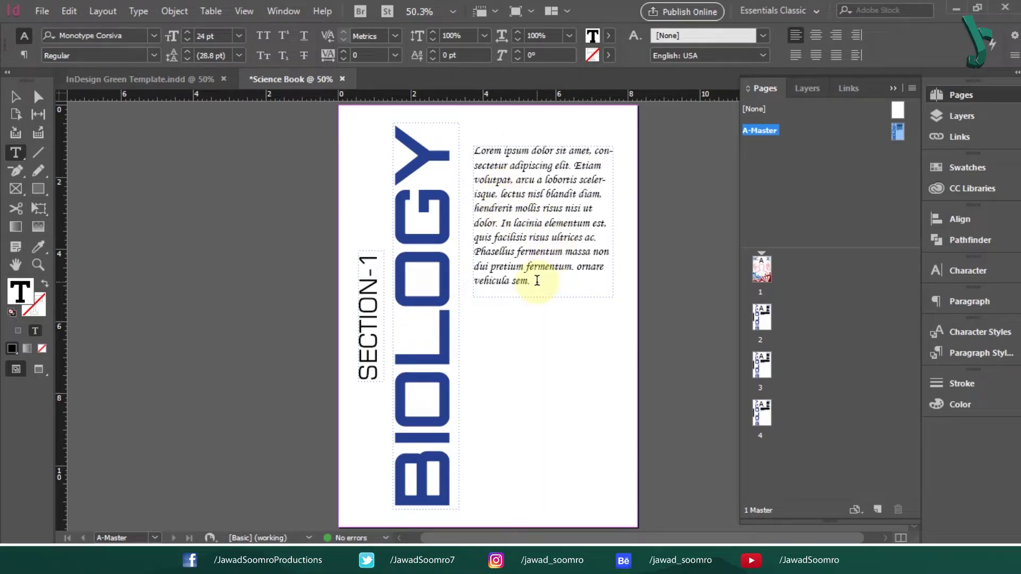
key(ctrl+a)
click(126, 33)
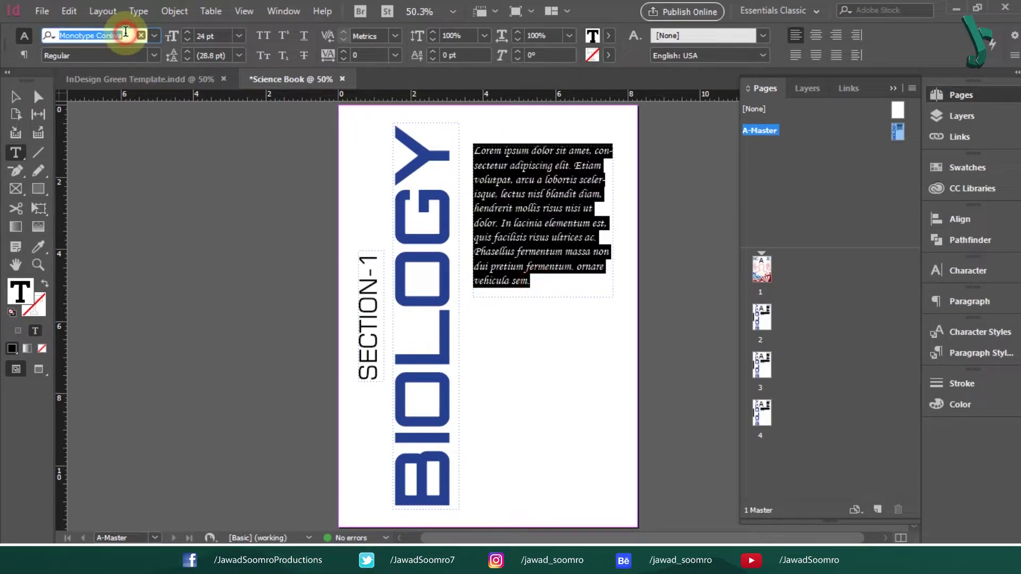
click(219, 34)
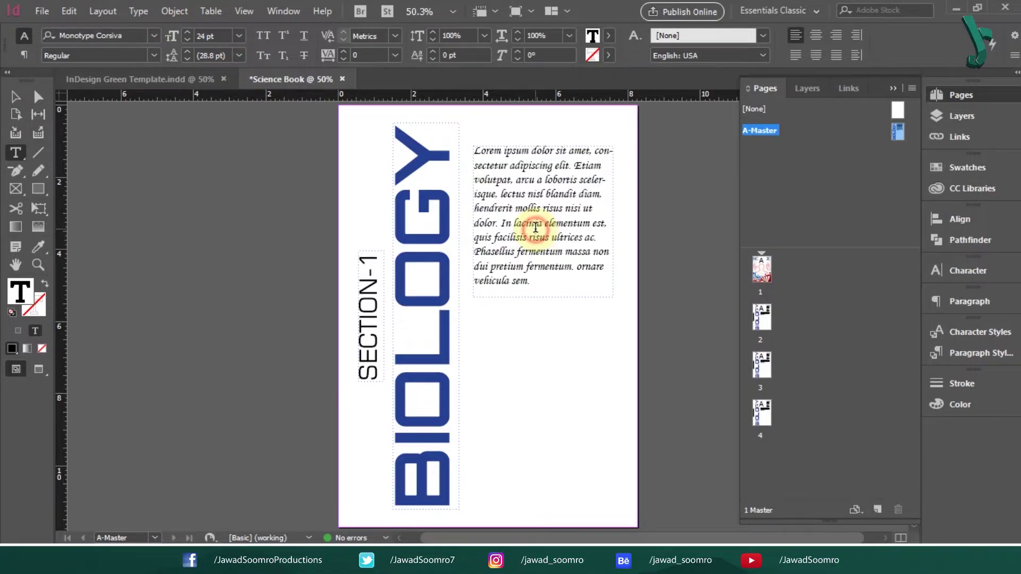
Step: Place the heart illustration on the master page below the Lorem ipsum paragraph, about as wide as the text
click(16, 96)
click(565, 340)
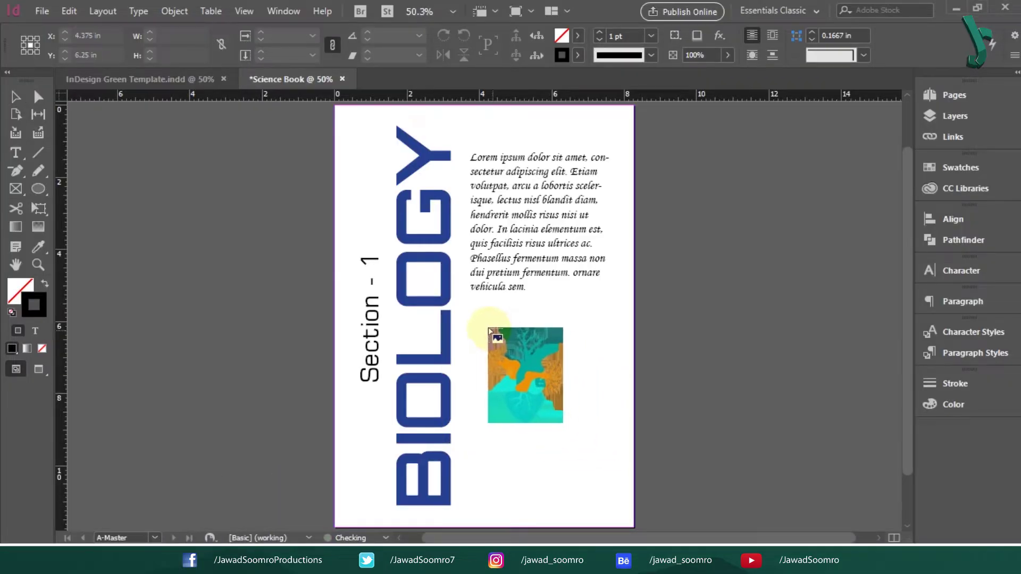
drag(475, 308, 619, 490)
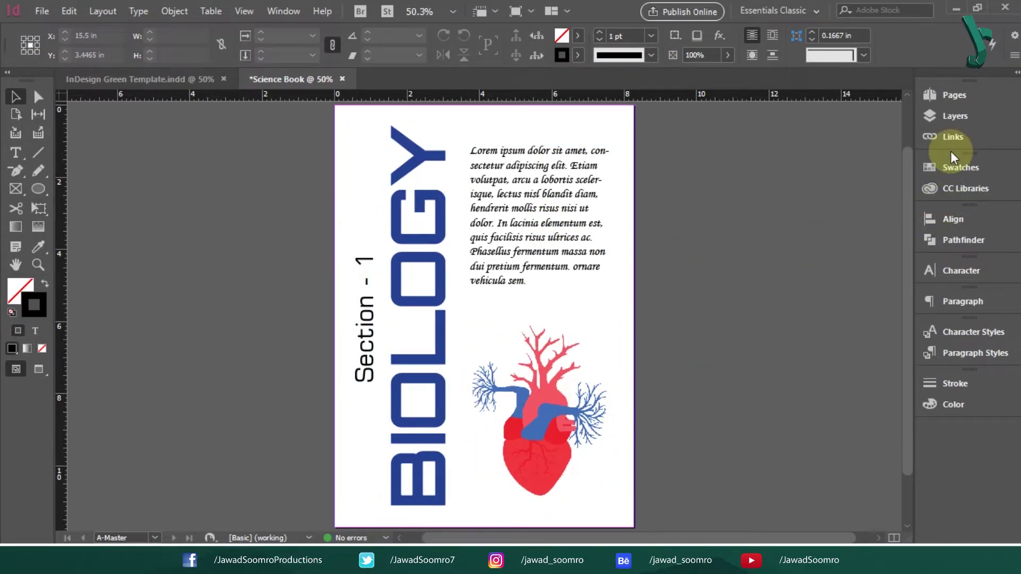
Step: Duplicate the A-Master spread and open the B-Master copy
click(953, 95)
double_click(890, 131)
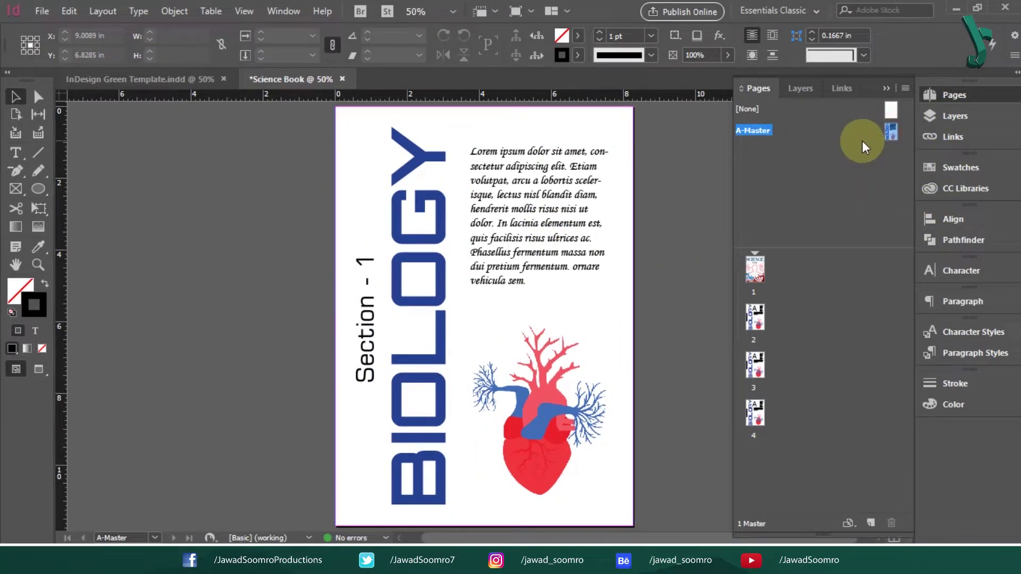
right_click(892, 132)
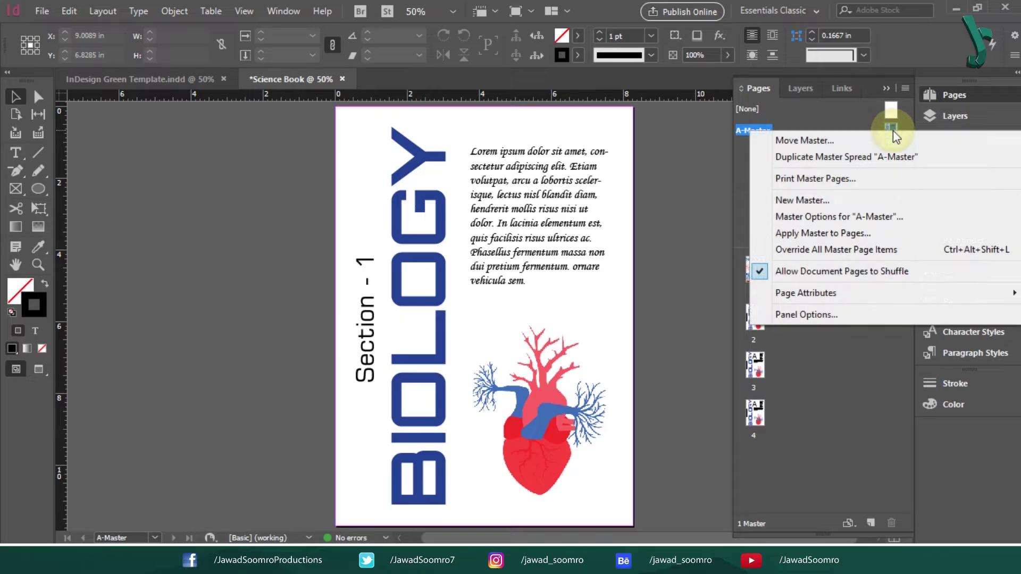
click(847, 158)
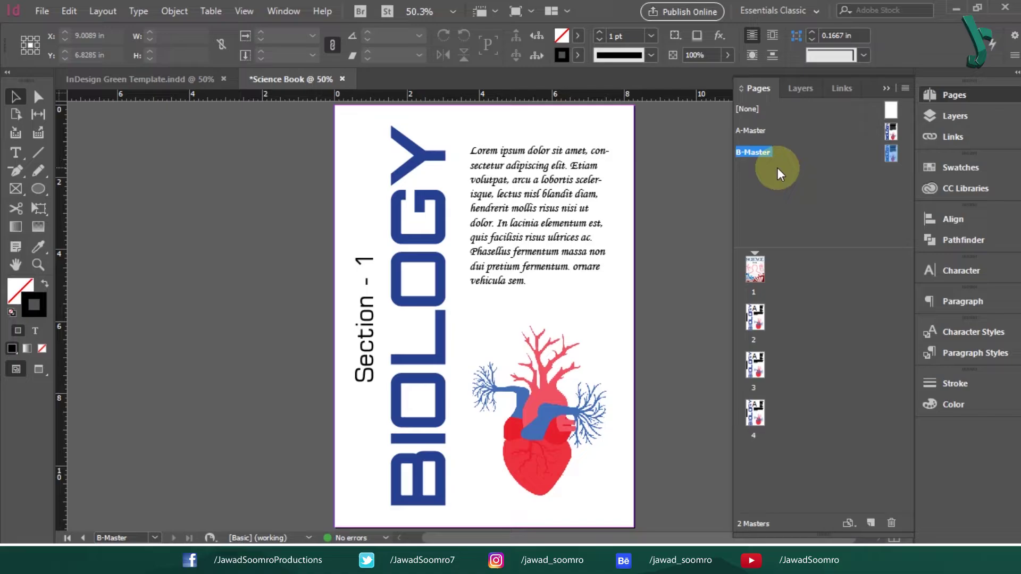
click(777, 168)
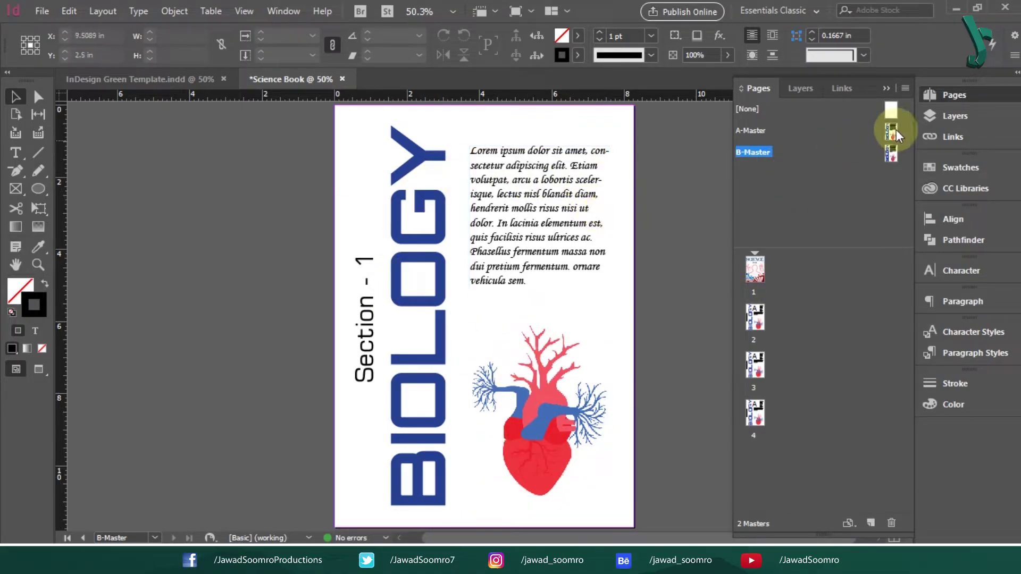
drag(897, 136, 892, 152)
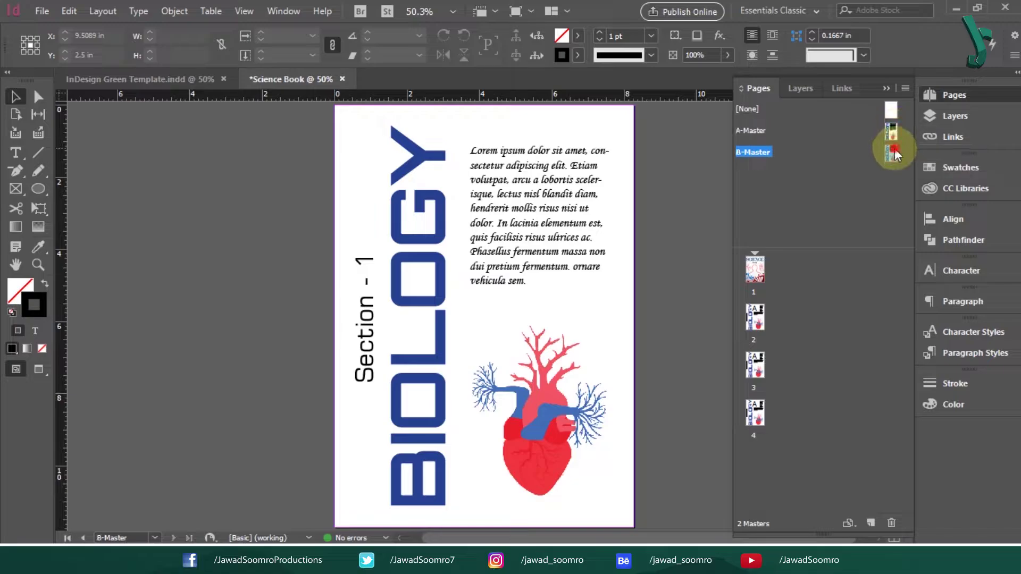
Step: On the B-Master, change the section number to 2 and replace the BIOLOGY title with CHEMISTRY
double_click(371, 268)
drag(370, 268, 366, 244)
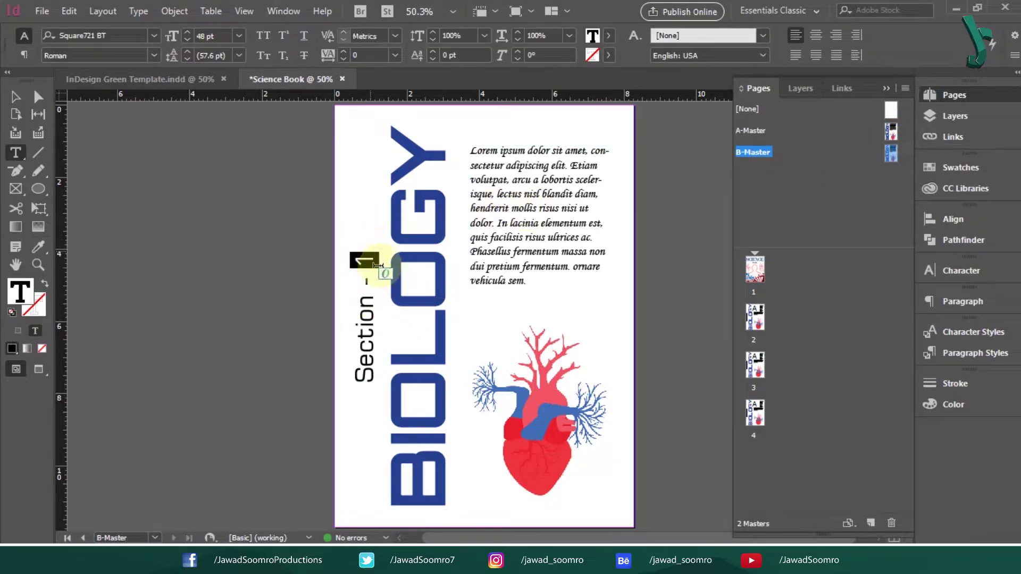
text(2)
drag(420, 497, 447, 145)
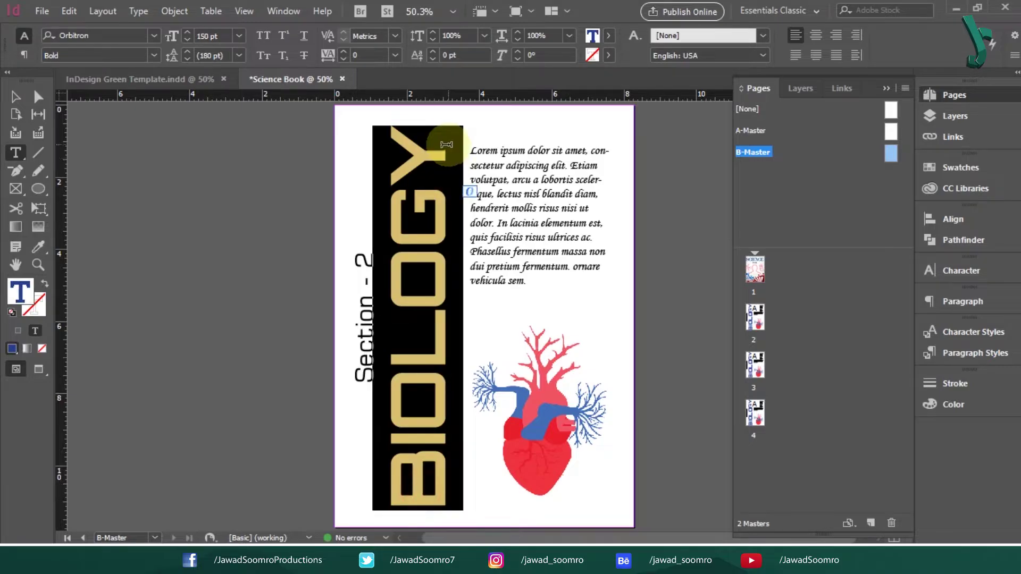
text(CHEMISTRY)
Step: Reduce the CHEMISTRY title's font size so it fits the page height and recolour the text purple
key(ctrl+a)
click(187, 40)
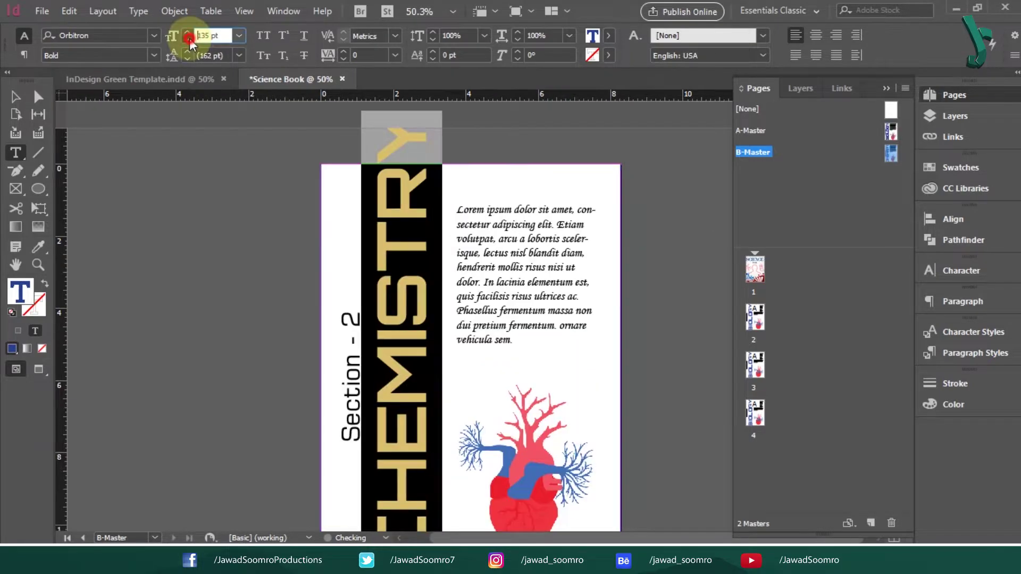
click(189, 40)
click(960, 168)
double_click(724, 292)
click(483, 255)
click(655, 159)
click(886, 161)
Step: Replace the B-Master paragraph with the "Duis luctus convallis sapien" text, fit its frame and end it at "placerat mauris."
click(524, 346)
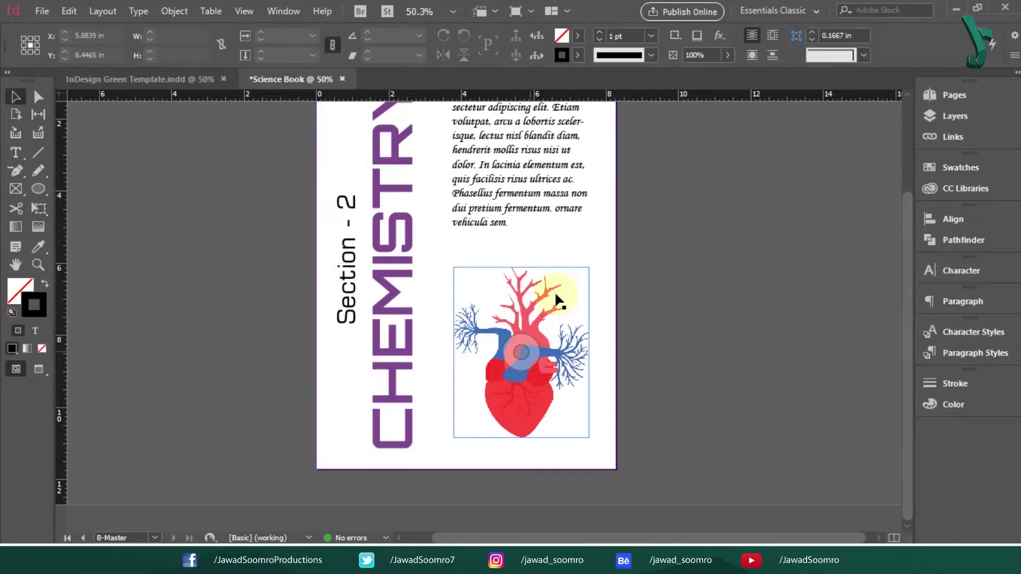
drag(499, 307, 441, 190)
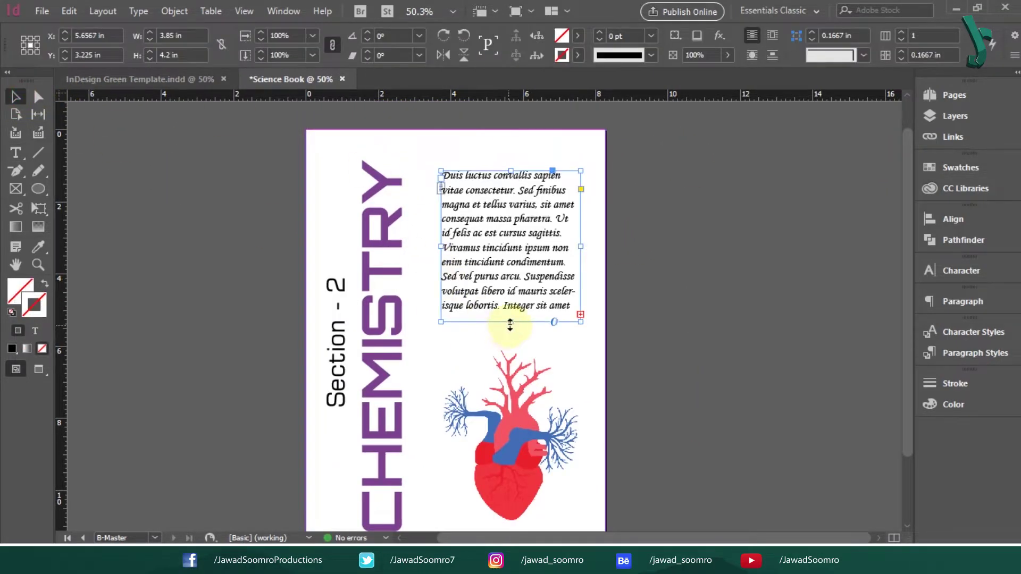
drag(512, 319, 563, 417)
key(BackSpace)
Step: Replace the heart on the B-Master with the flask and beakers illustration, about 4.44 in wide and 3.58 in high
click(16, 96)
click(512, 441)
drag(620, 523, 554, 497)
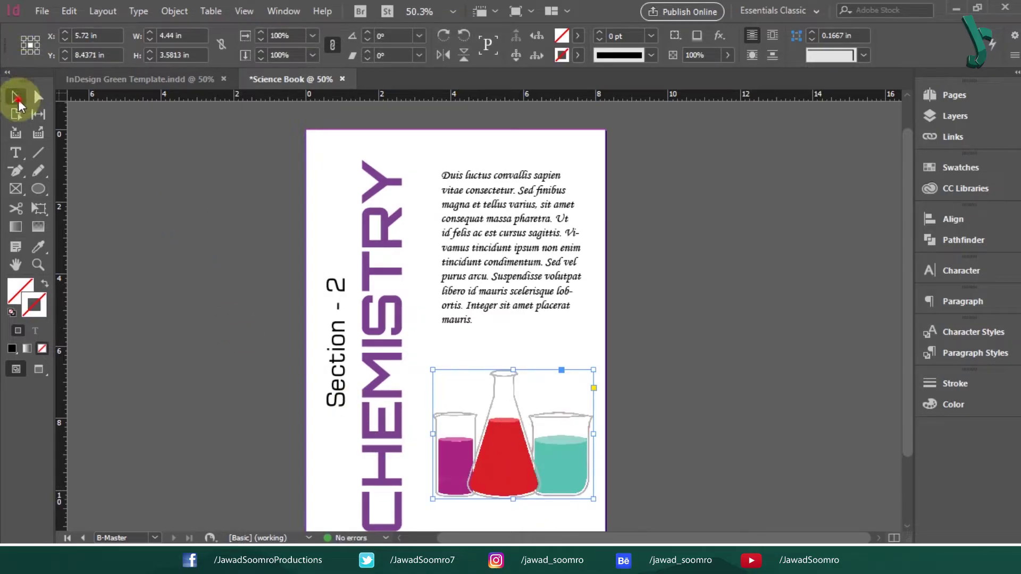
click(689, 348)
drag(656, 402, 656, 374)
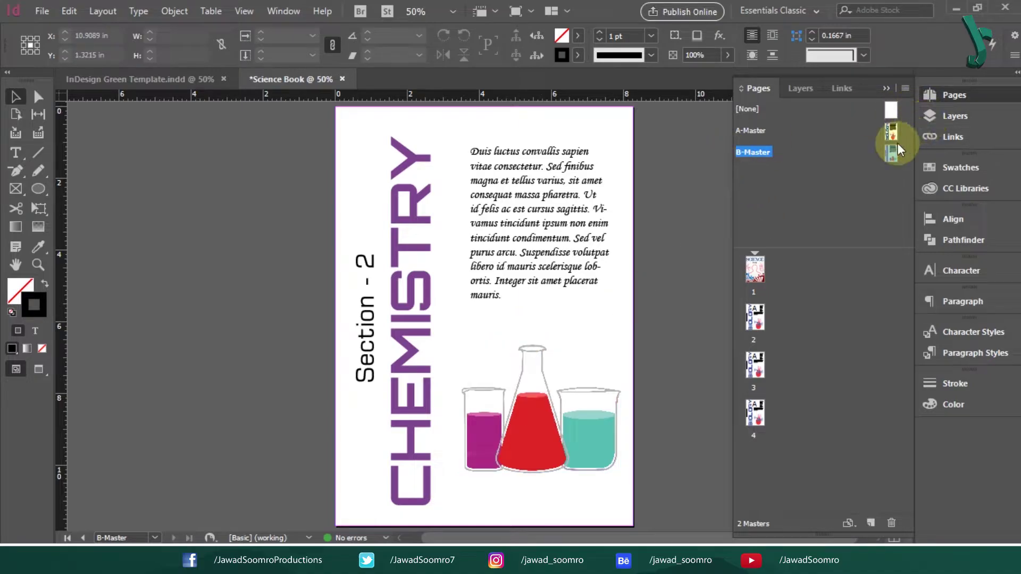
Step: Duplicate the B-Master spread and open the C-Master copy
right_click(897, 147)
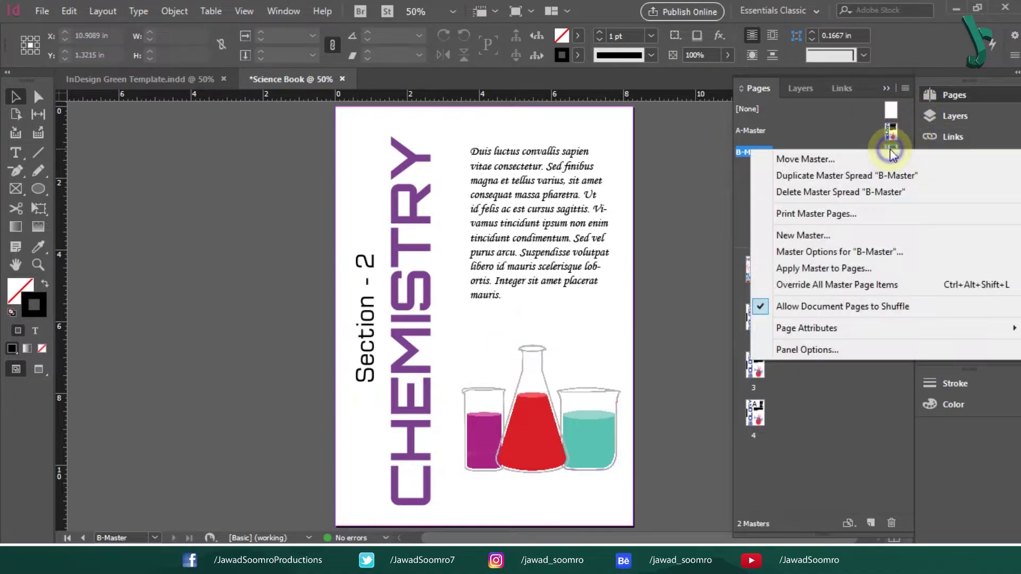
click(872, 176)
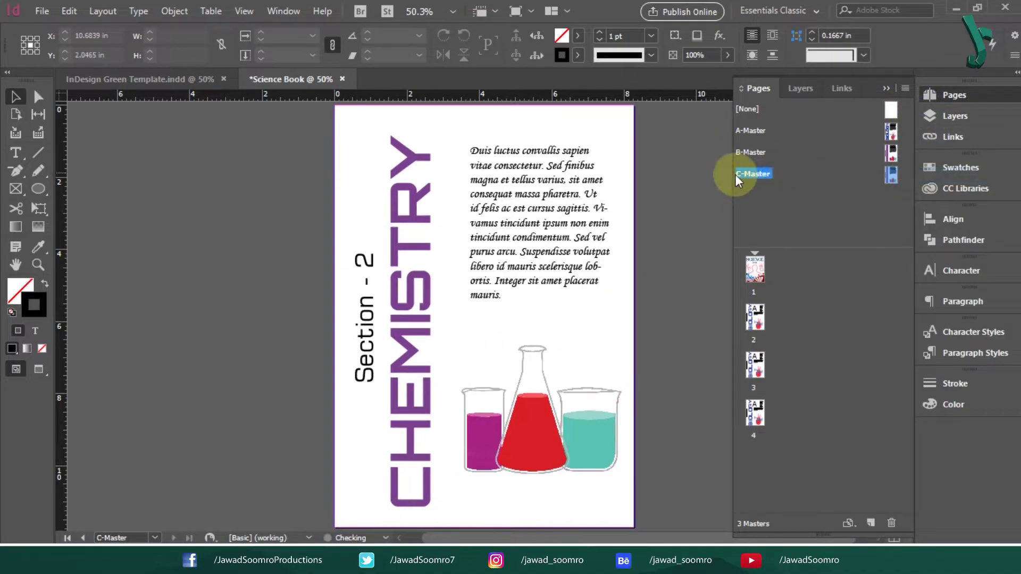
double_click(891, 171)
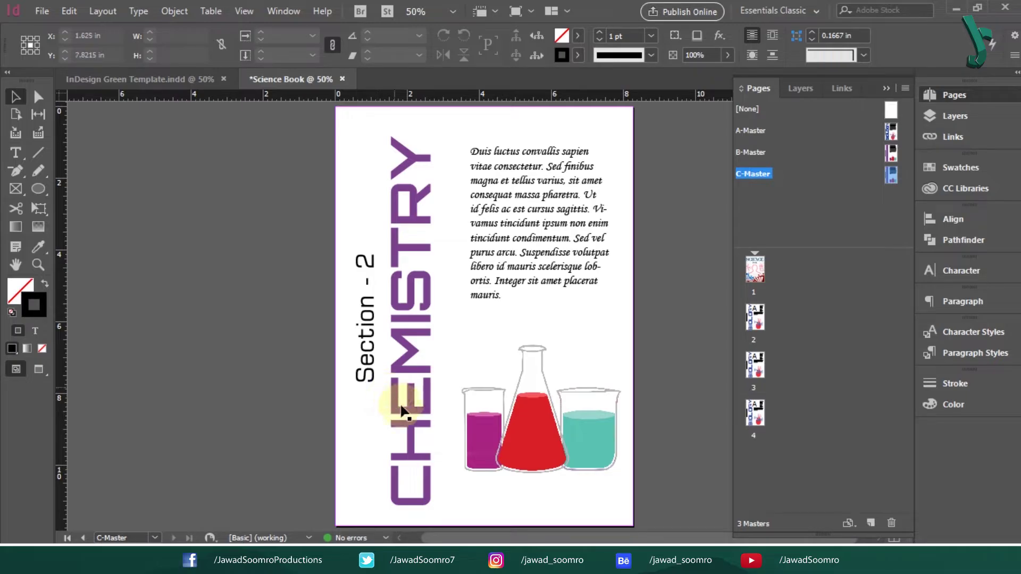
Step: Change the C-Master section number to 3 and replace its title with PHYSICS
double_click(366, 264)
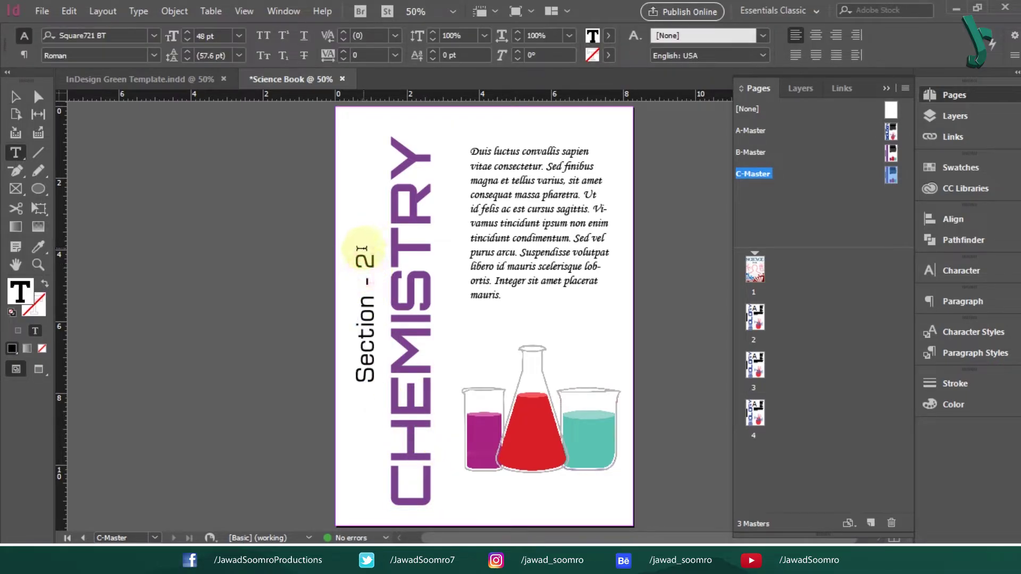
double_click(363, 264)
text(3)
double_click(392, 467)
text(PHYSICS)
key(ctrl+a)
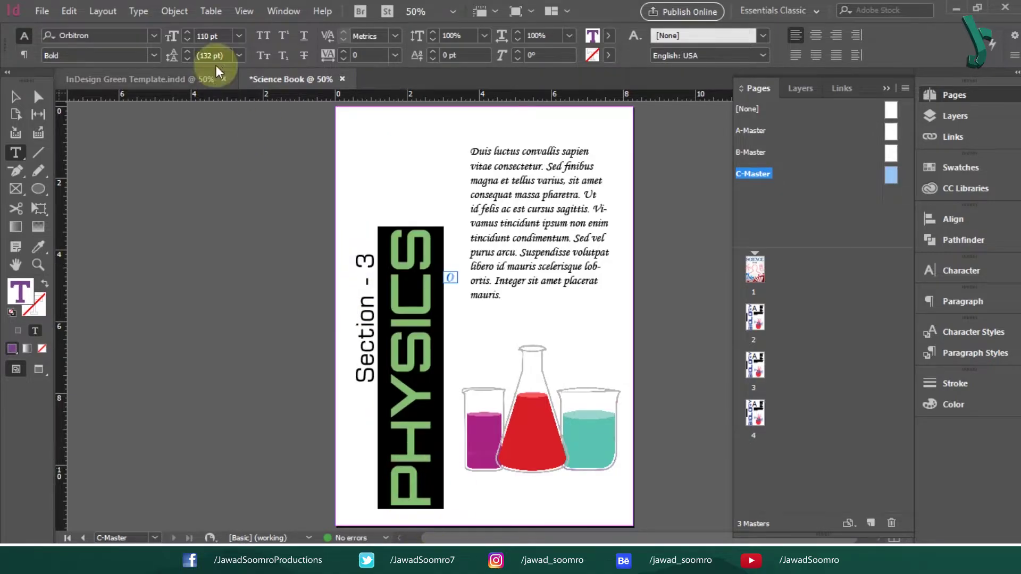
Step: Set the PHYSICS title's font size to 150 pt and recolour the text red
click(213, 36)
key(Return)
click(593, 298)
text(150)
key(Return)
click(608, 35)
click(505, 159)
click(110, 133)
Step: Replace the C-Master paragraph with the "Morbi ut risus urna" text, ending at "ligula fringilla eleifend."
triple_click(597, 235)
key(ctrl+a)
text(Morbi ut risus urna. Vestibulum pharetra vestibulum sem, a pellentesque tortor luctus et. Phasellus dui enim, efficitur ac lorem quis, auctor imperdiet eros. Sed nisl lectus, mattis in auctor eleifend, feugiat at risus. Integer finibus sodales tortor in euismod. Aliquam vitae quam venenatis ligula fringilla eleifend.)
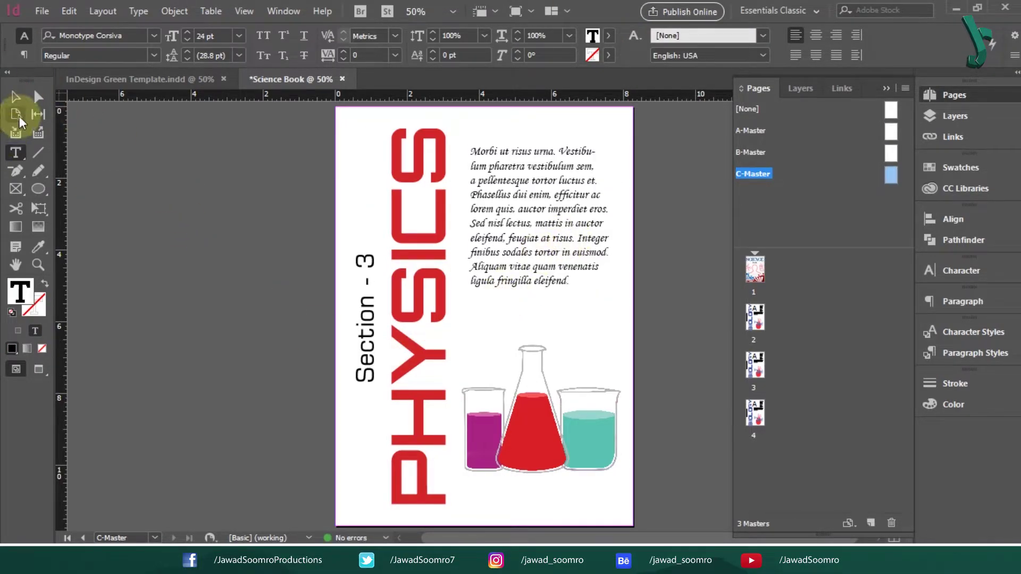
Step: Replace the flask and beakers on the C-Master with the atom illustration, about 3.83 in wide and 4.28 in high
click(15, 96)
click(520, 436)
key(Delete)
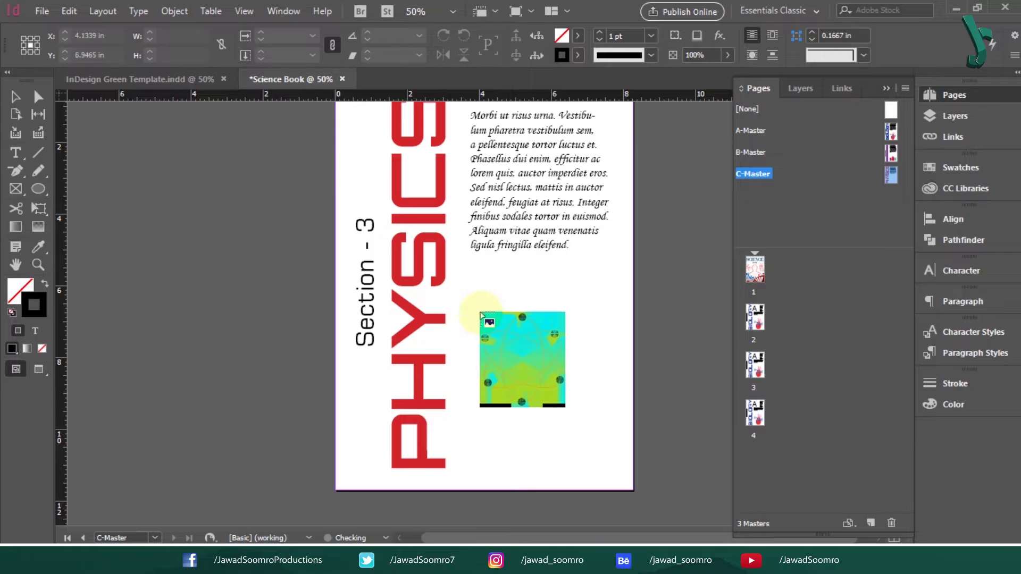
drag(469, 301, 604, 456)
click(15, 96)
drag(592, 365, 553, 350)
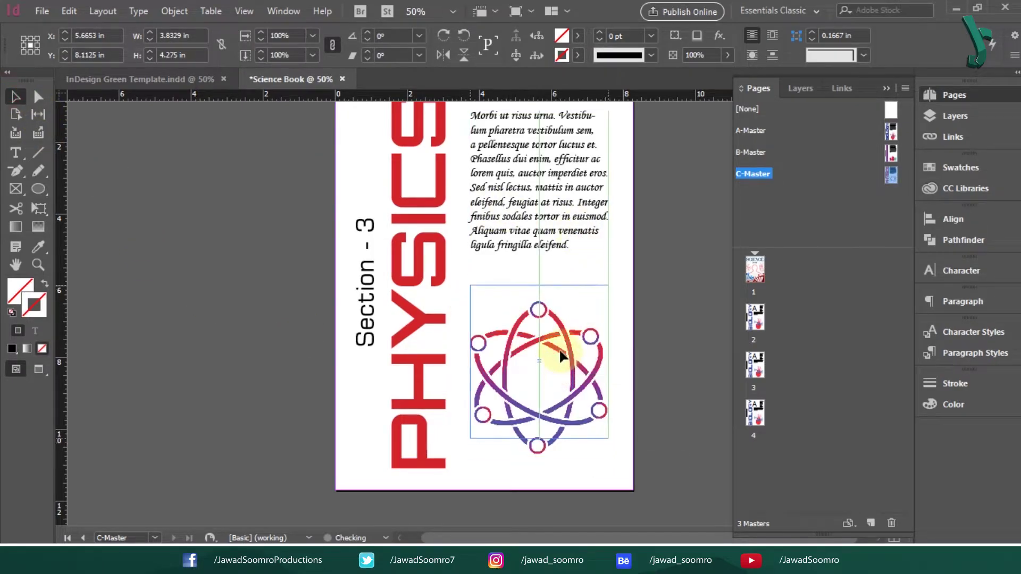
click(691, 365)
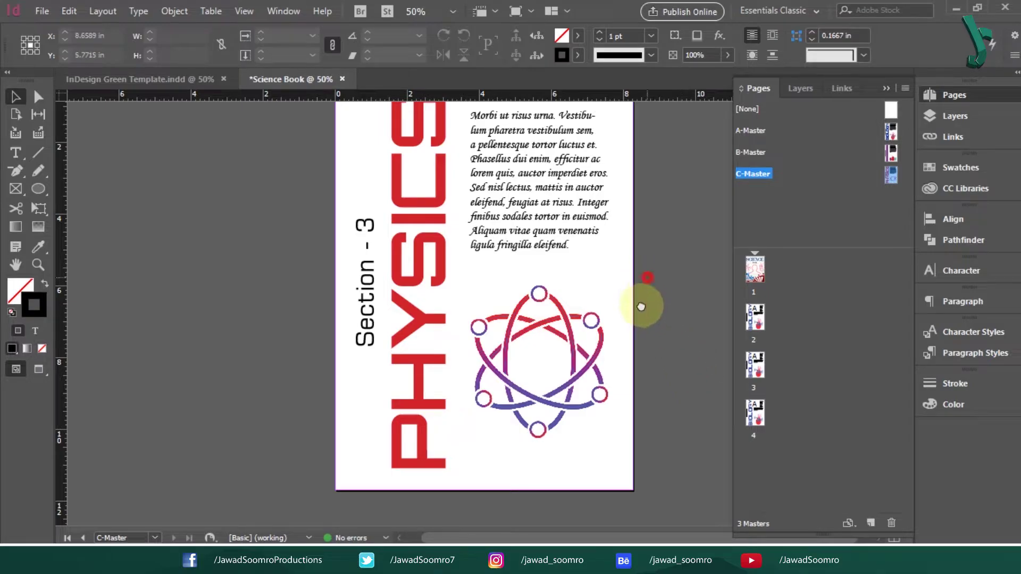
Step: Move the atom illustration slightly lower, keeping it centred beneath the paragraph
scroll(646, 296, up, 2)
click(577, 431)
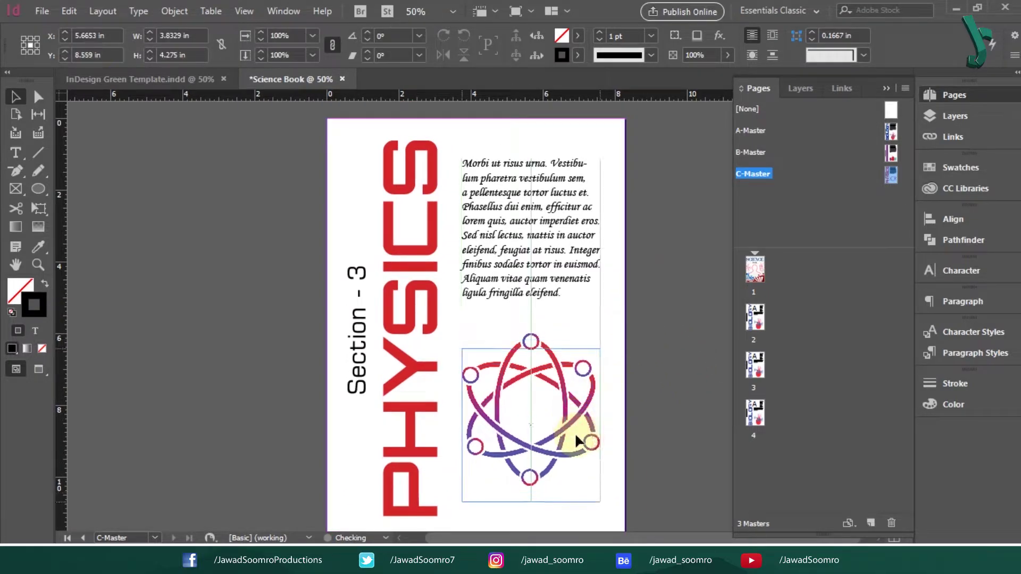
drag(579, 437, 579, 454)
click(658, 306)
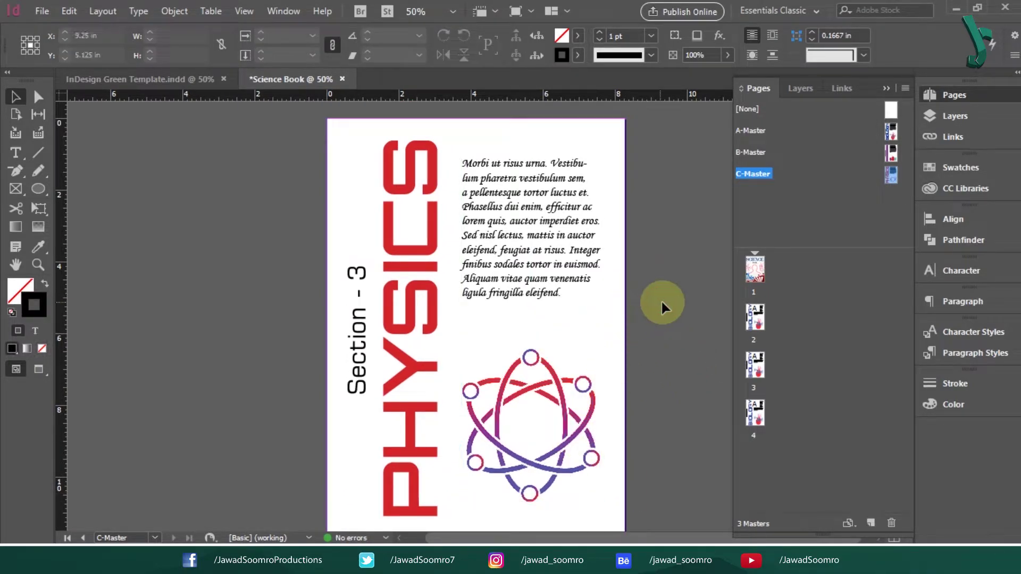
click(591, 447)
click(581, 279)
click(584, 333)
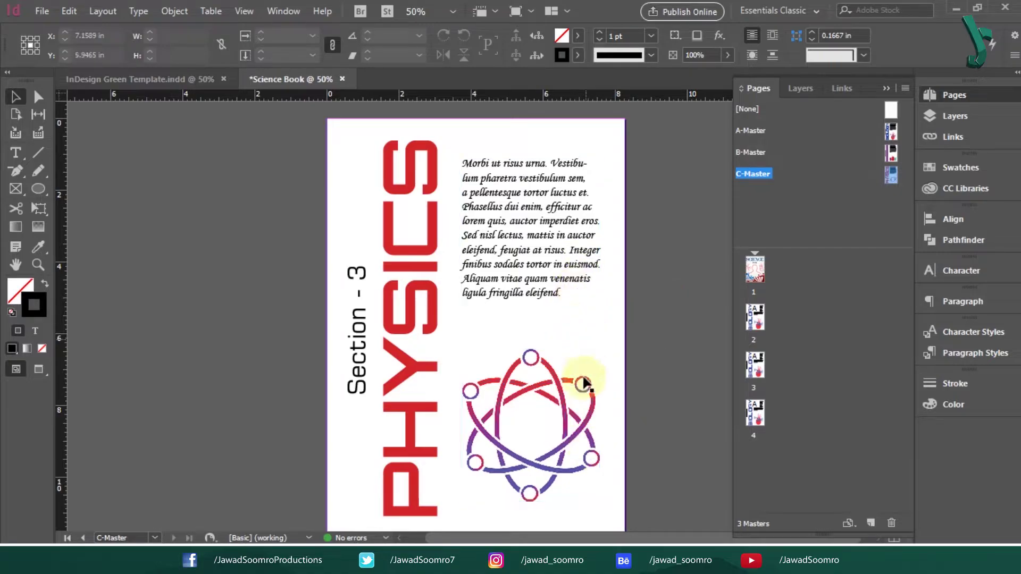
Step: Clear the masters on pages 2 to 4 and apply A-Master to page 2, B-Master to page 3 and C-Master to page 4
double_click(761, 260)
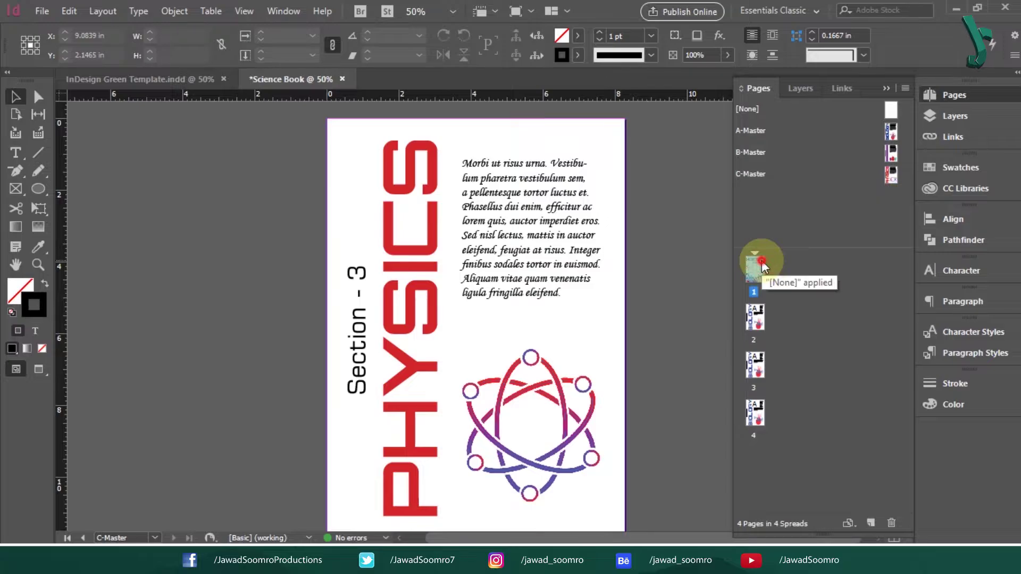
click(888, 90)
drag(908, 161, 867, 266)
click(947, 97)
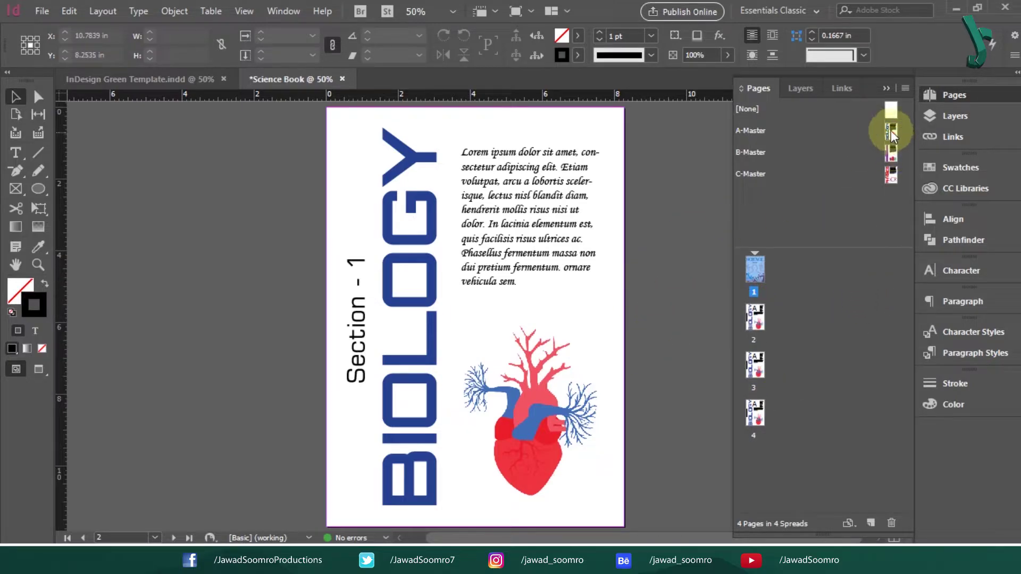
drag(891, 110, 755, 413)
drag(891, 131, 754, 335)
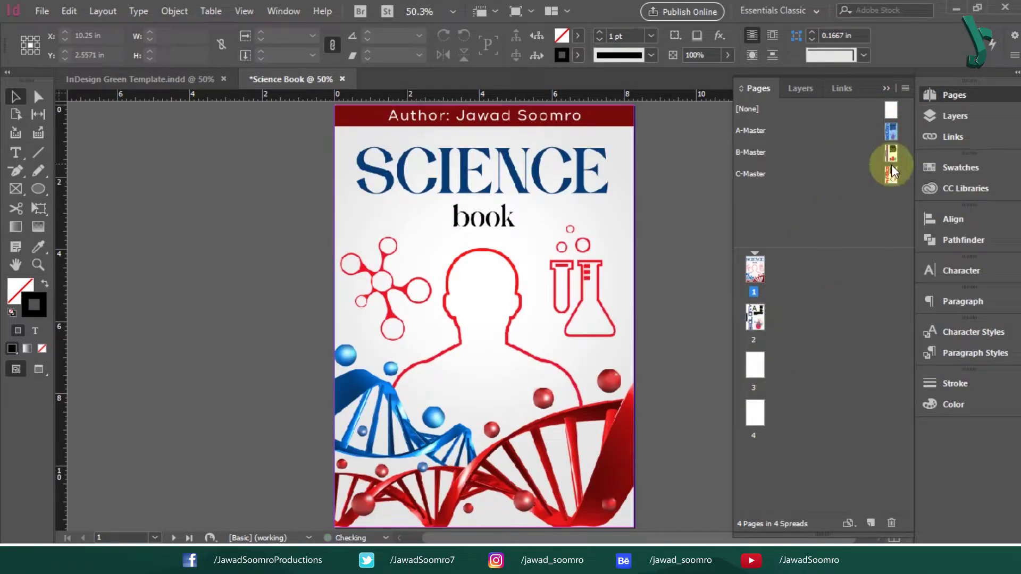
drag(891, 155, 756, 372)
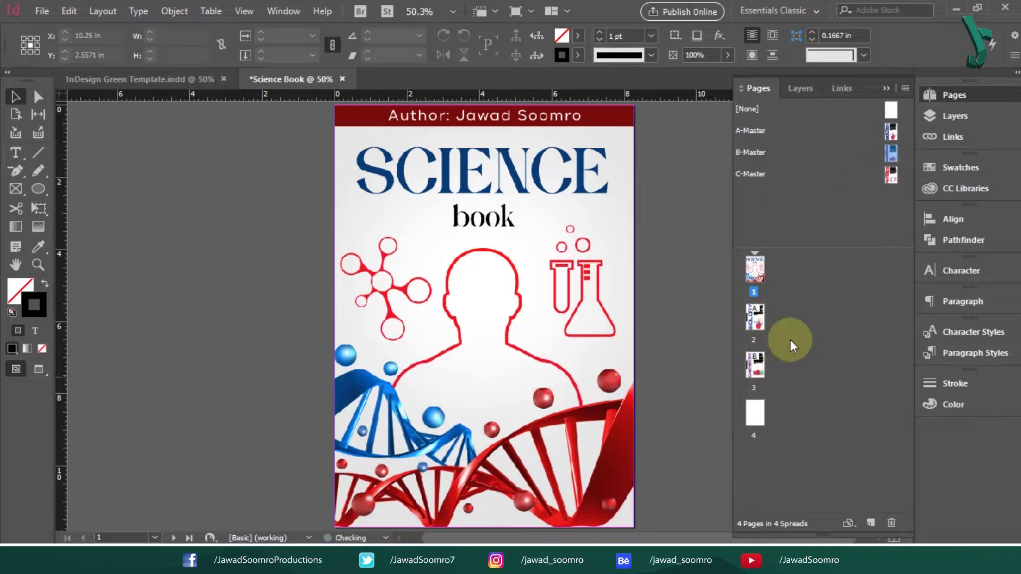
drag(885, 182, 761, 412)
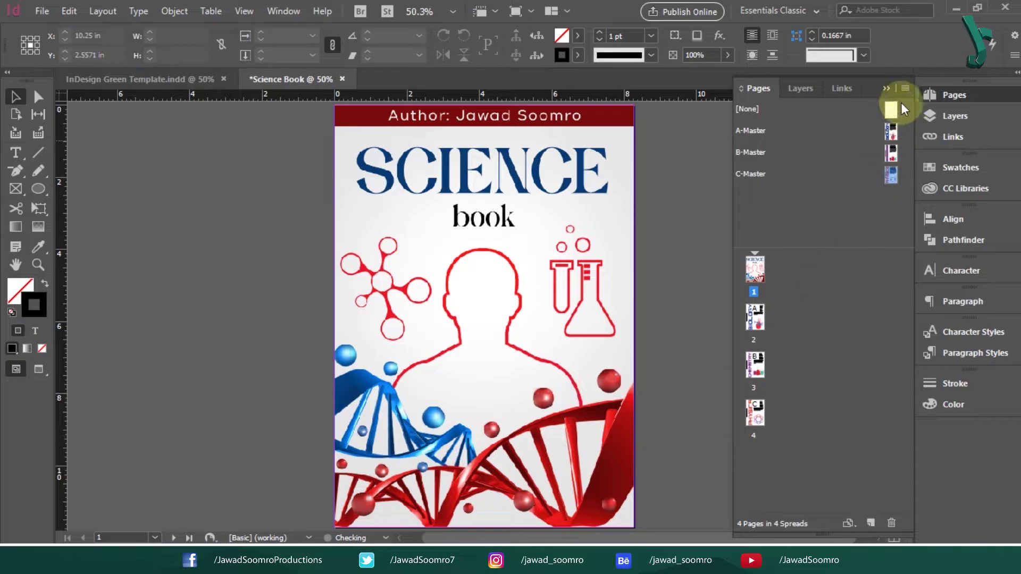
Step: Swap the last two section pages by applying C-Master to page 3 and B-Master to page 4
drag(905, 106, 902, 440)
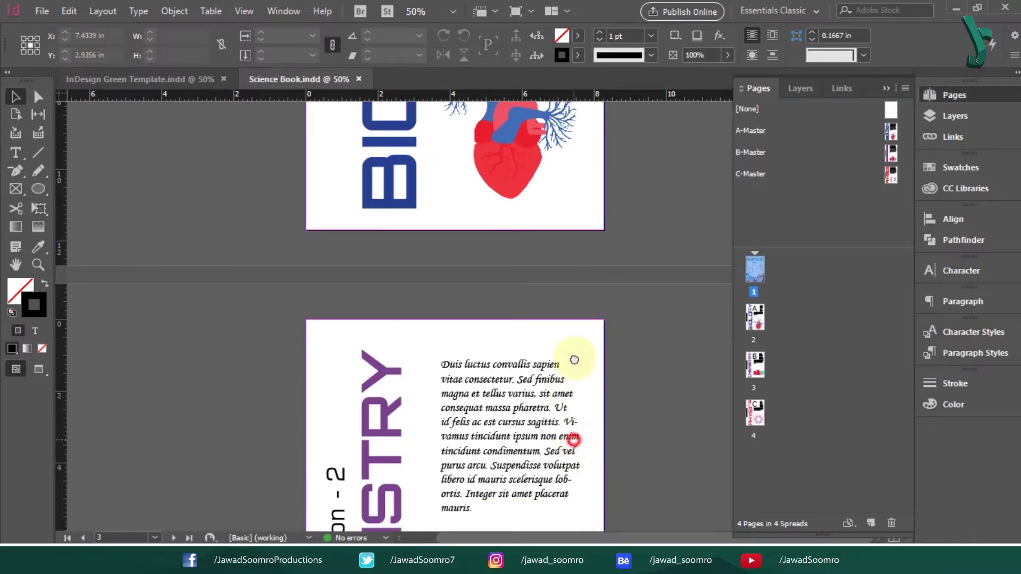
scroll(575, 307, down, 5)
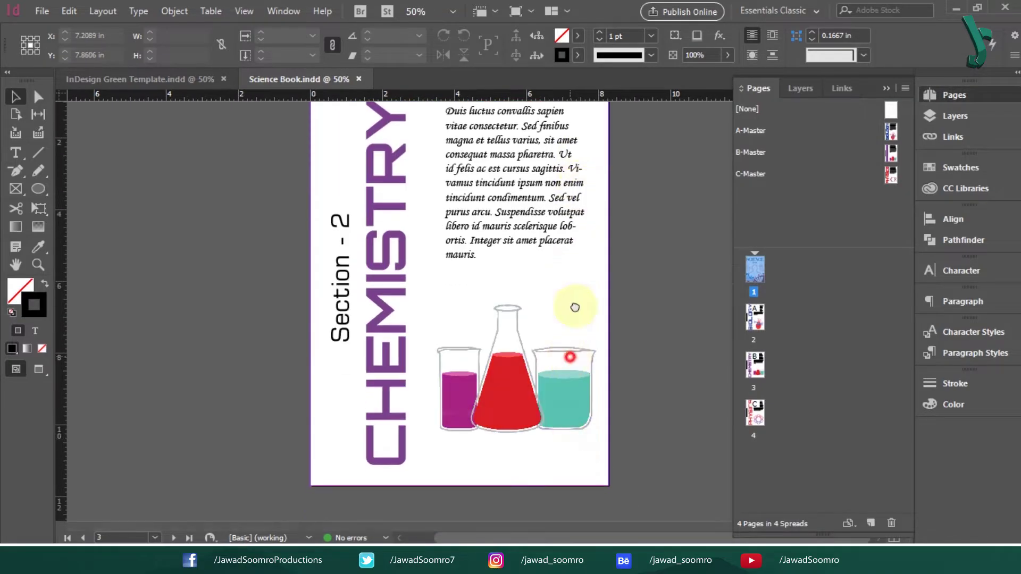
scroll(574, 307, down, 3)
drag(492, 489, 520, 499)
key(ctrl+minus)
key(ctrl+minus)
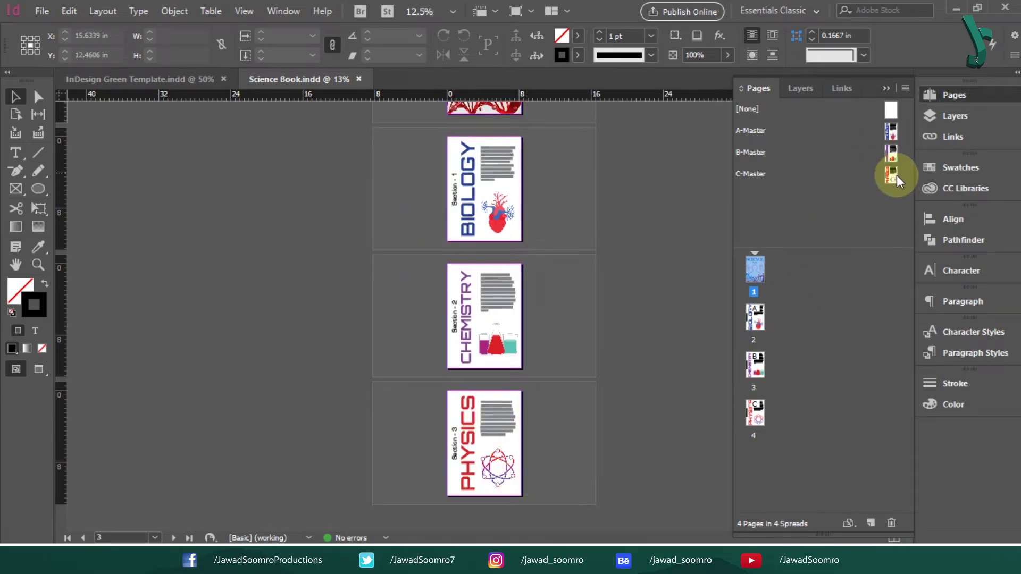
drag(891, 179, 753, 367)
drag(893, 166, 754, 414)
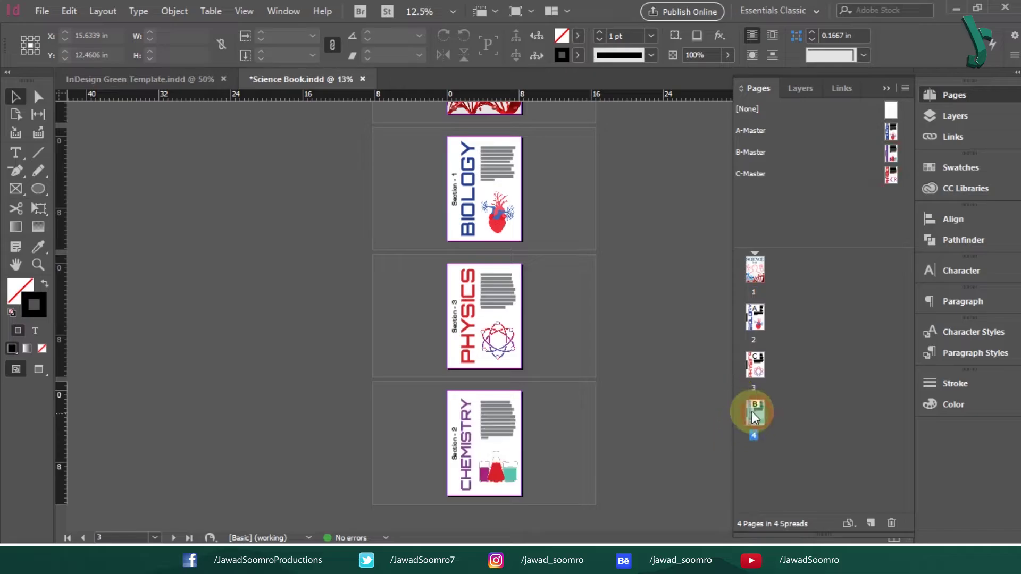
Step: Renumber the dividers as Section - 3 on the B-Master and Section - 2 on the C-Master, and check the pages
double_click(755, 417)
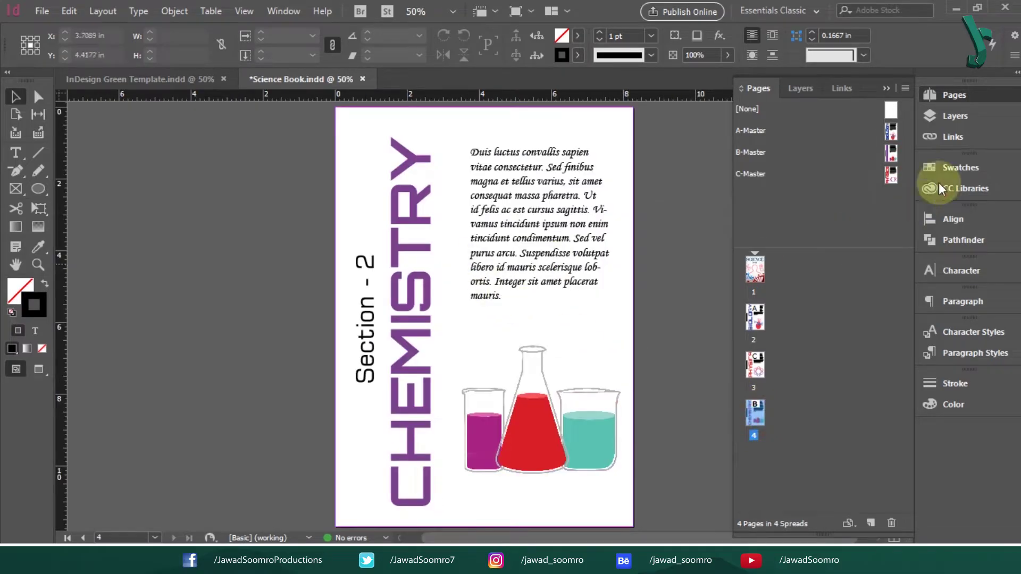
double_click(893, 163)
double_click(893, 170)
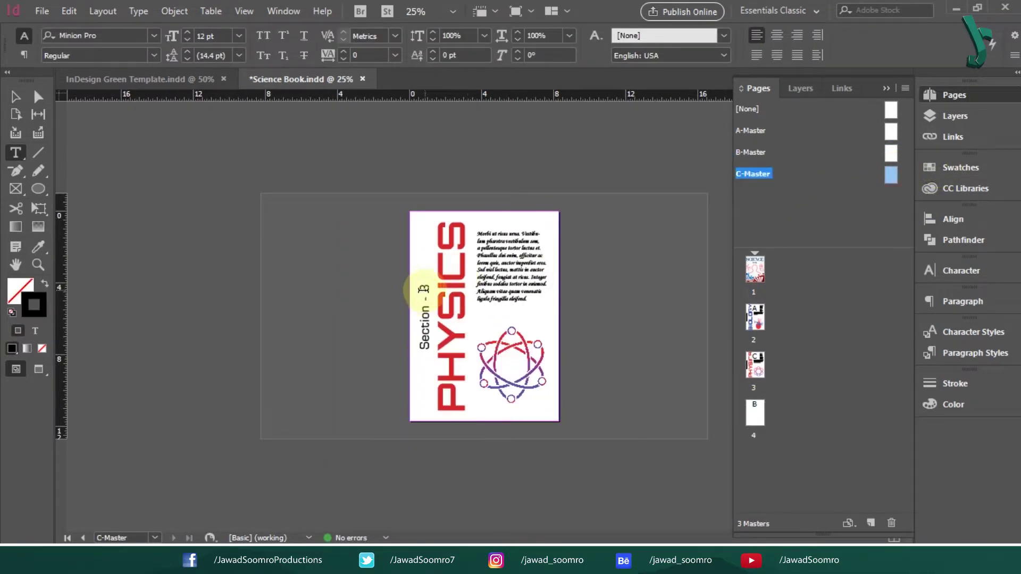
double_click(426, 288)
text(2)
click(11, 95)
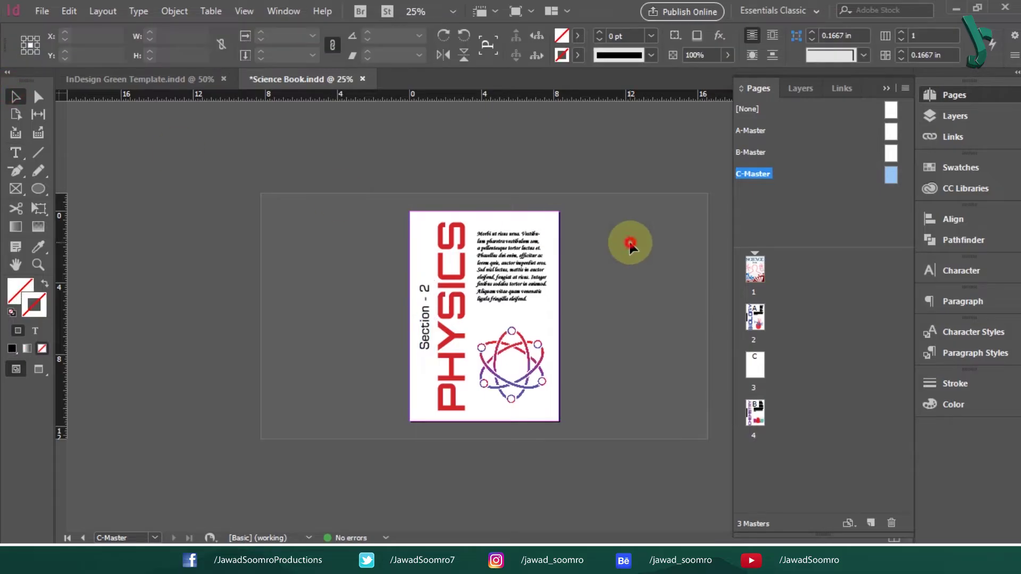
double_click(755, 365)
scroll(609, 319, down, 3)
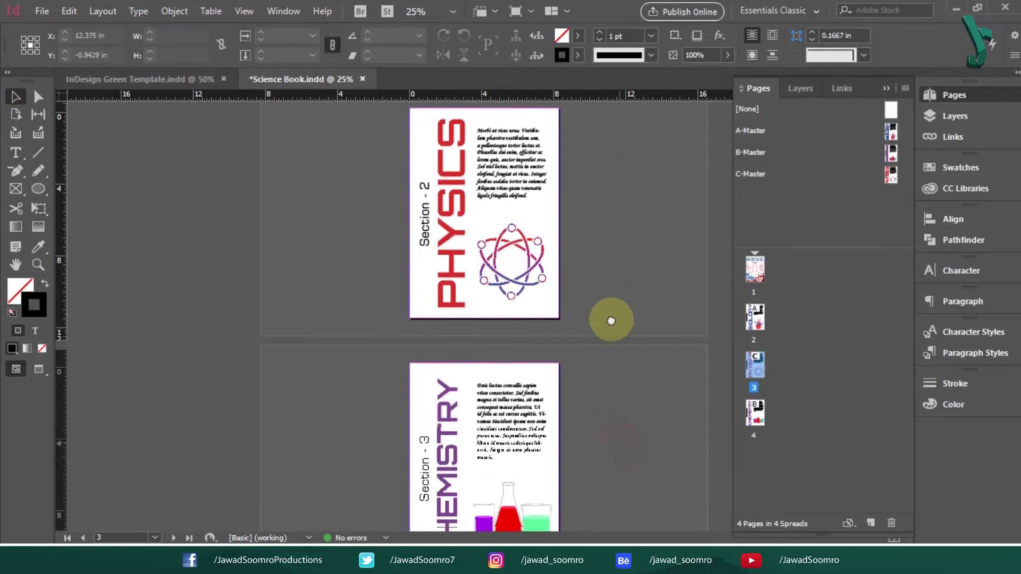
scroll(608, 383, up, 5)
scroll(606, 244, up, 5)
Step: Save the book and apply the [None] master to pages 2, 3 and 4
key(ctrl+s)
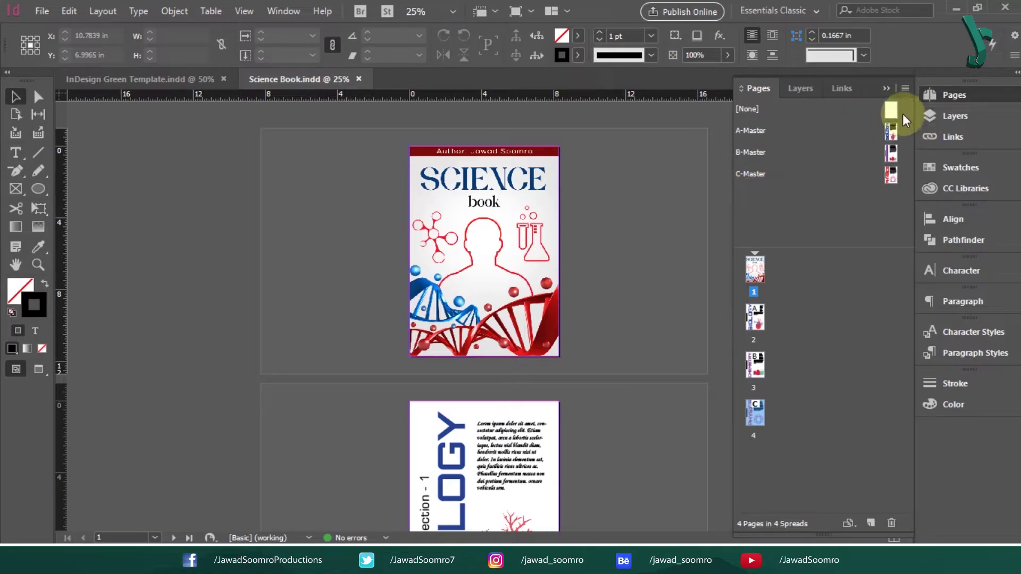
drag(889, 112, 756, 366)
drag(891, 117, 760, 413)
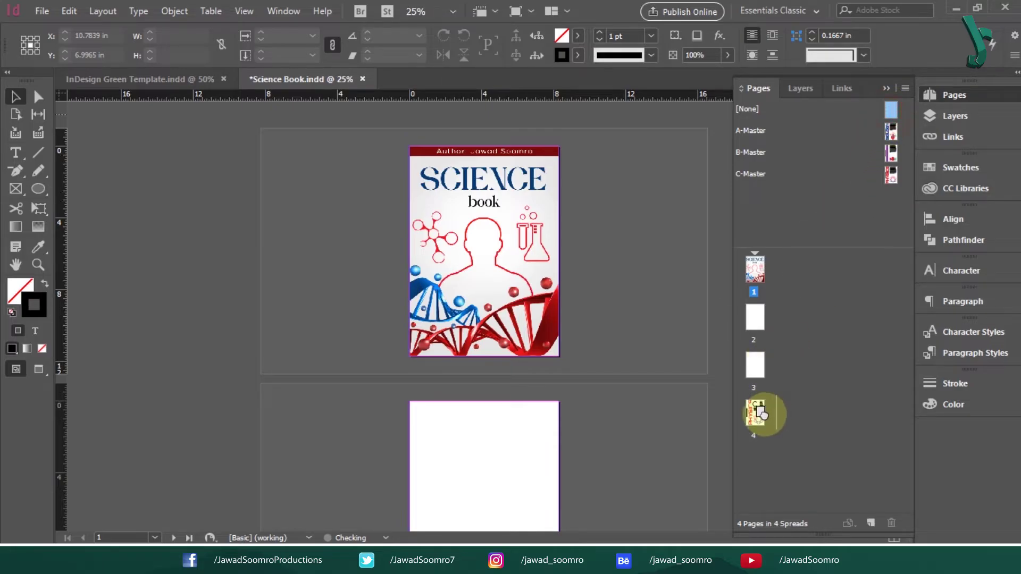
click(861, 164)
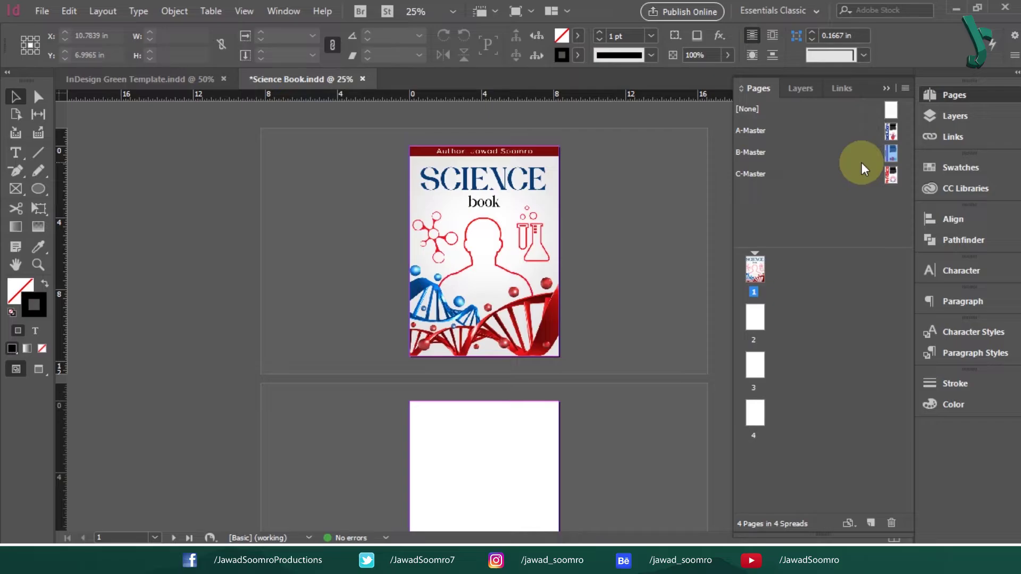
Step: Copy all the BIOLOGY divider items from the A-Master and paste them in place on page 2
click(891, 133)
double_click(891, 133)
drag(401, 212, 553, 442)
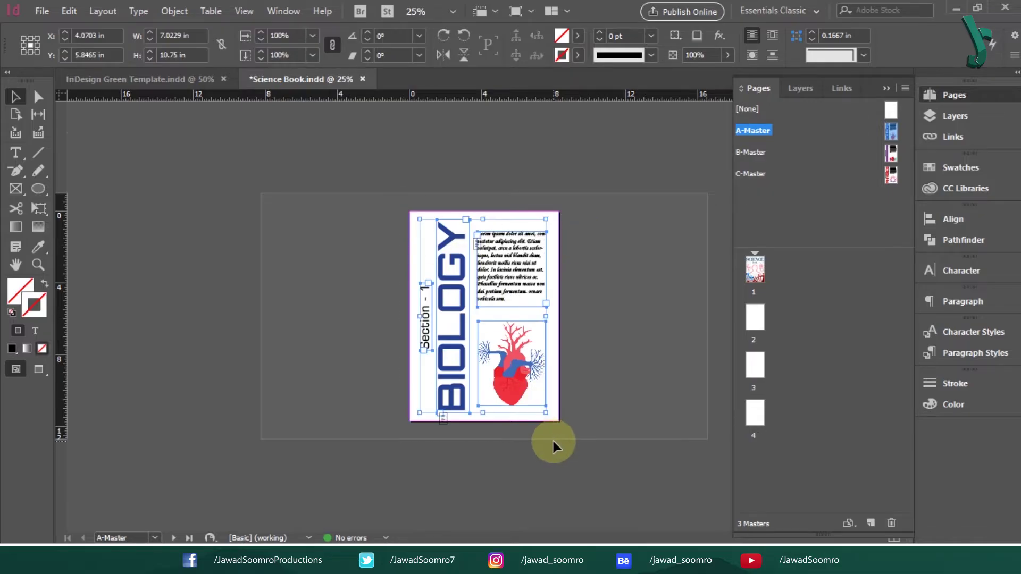
double_click(761, 329)
key(ctrl+alt+shift+v)
click(576, 358)
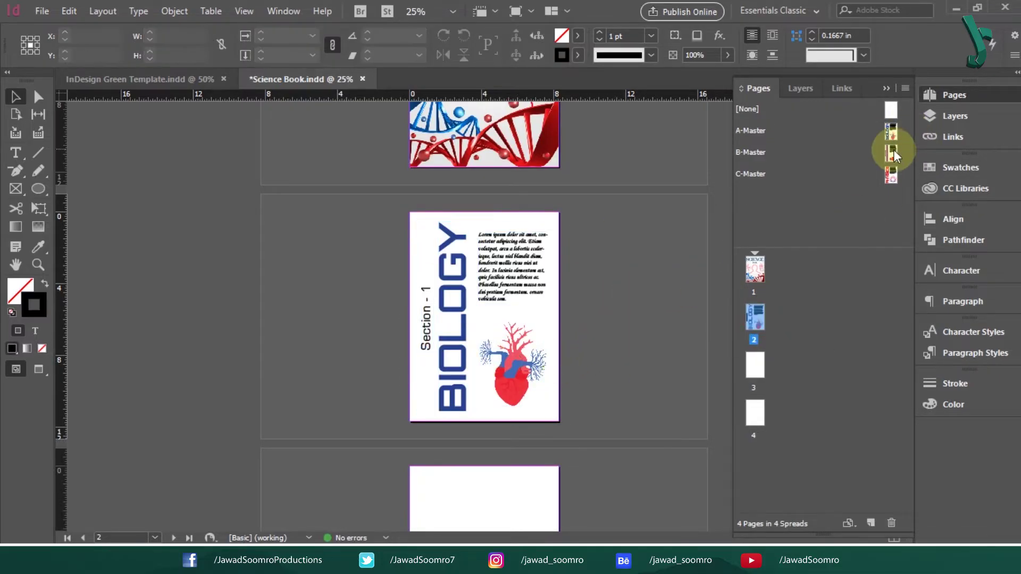
Step: Copy all the CHEMISTRY divider items from the B-Master and paste them in place on page 3
double_click(893, 151)
drag(414, 203, 606, 442)
double_click(759, 353)
key(ctrl+alt+shift+v)
click(593, 296)
Step: Copy all the PHYSICS divider items from the C-Master and paste them in place on page 4
double_click(891, 174)
drag(391, 194, 707, 450)
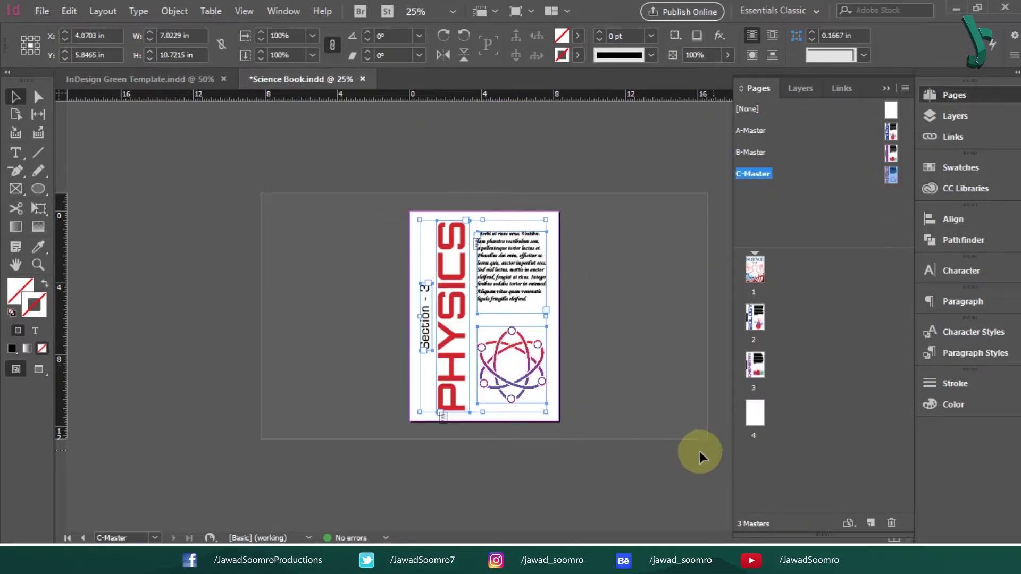
double_click(755, 413)
key(ctrl+alt+shift+v)
click(594, 269)
Step: Compare the X and Y positions of the BIOLOGY title on page 2 and the CHEMISTRY title on page 3
click(446, 330)
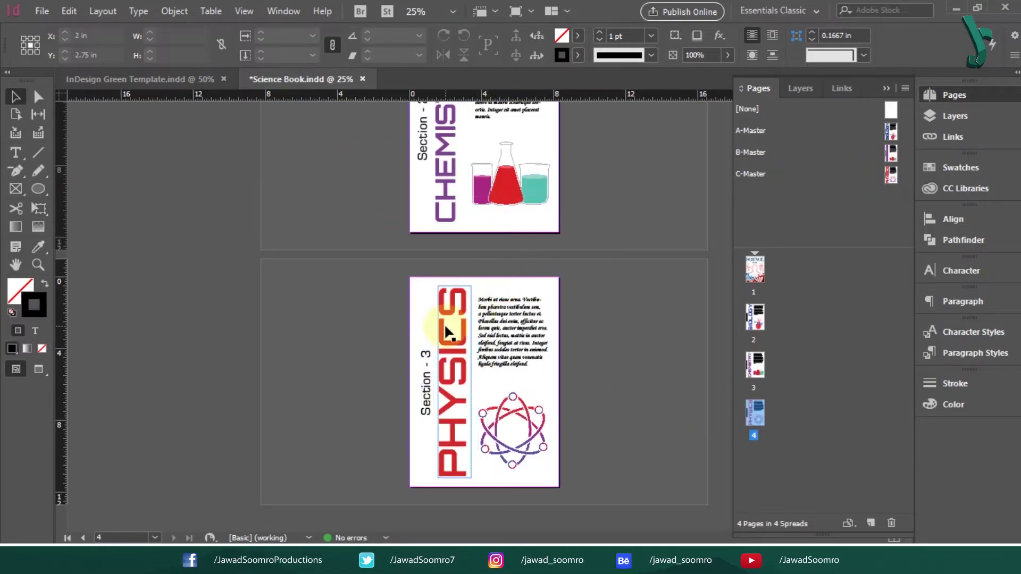
click(484, 271)
drag(612, 205, 604, 467)
scroll(531, 319, up, 3)
click(443, 228)
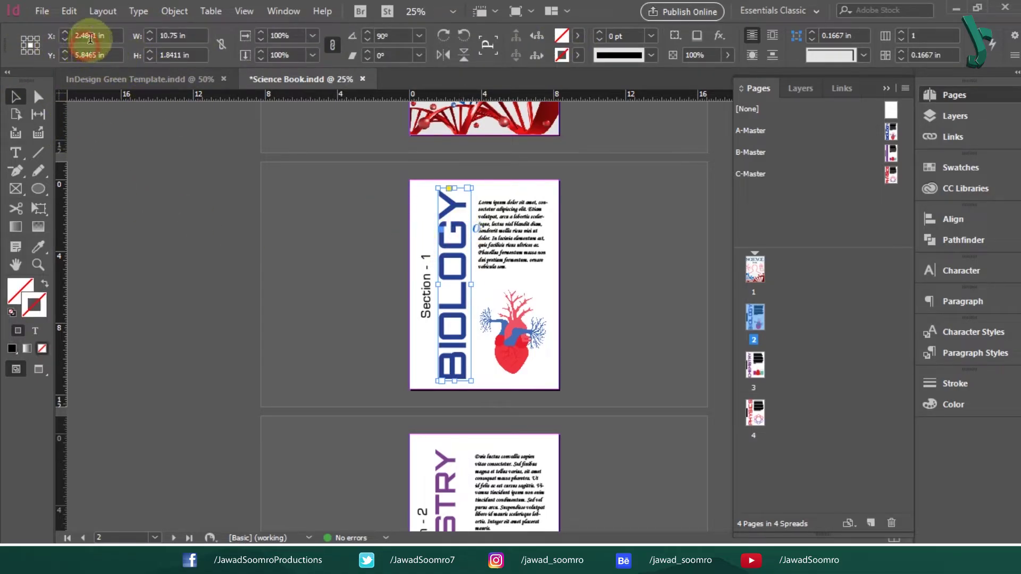
click(108, 56)
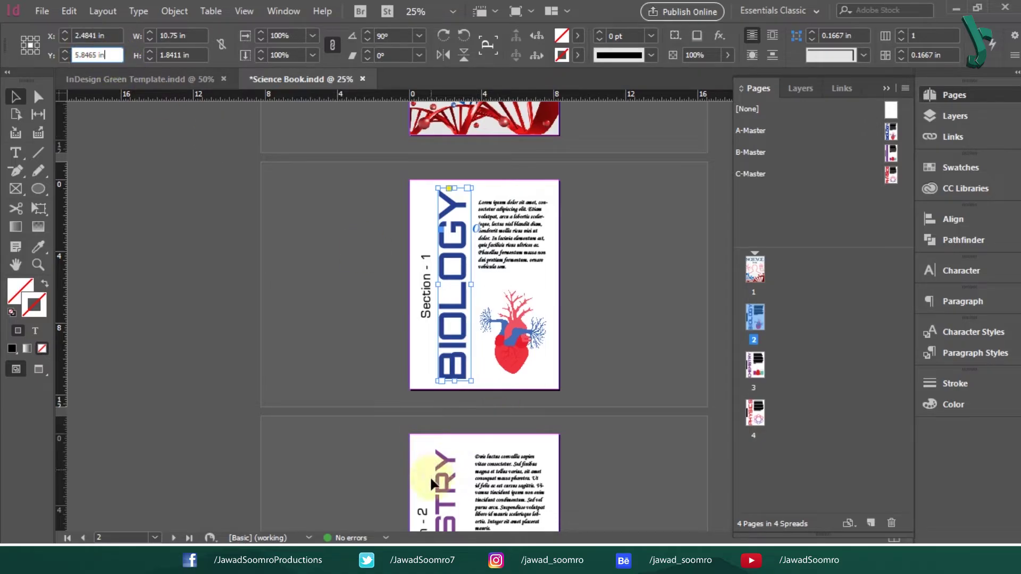
scroll(342, 476, down, 5)
click(437, 229)
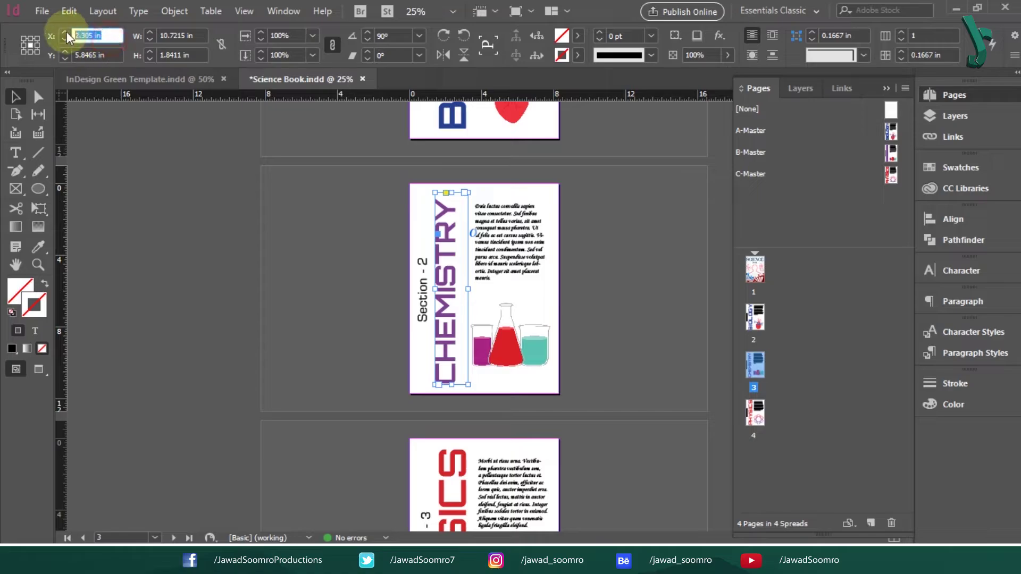
click(234, 157)
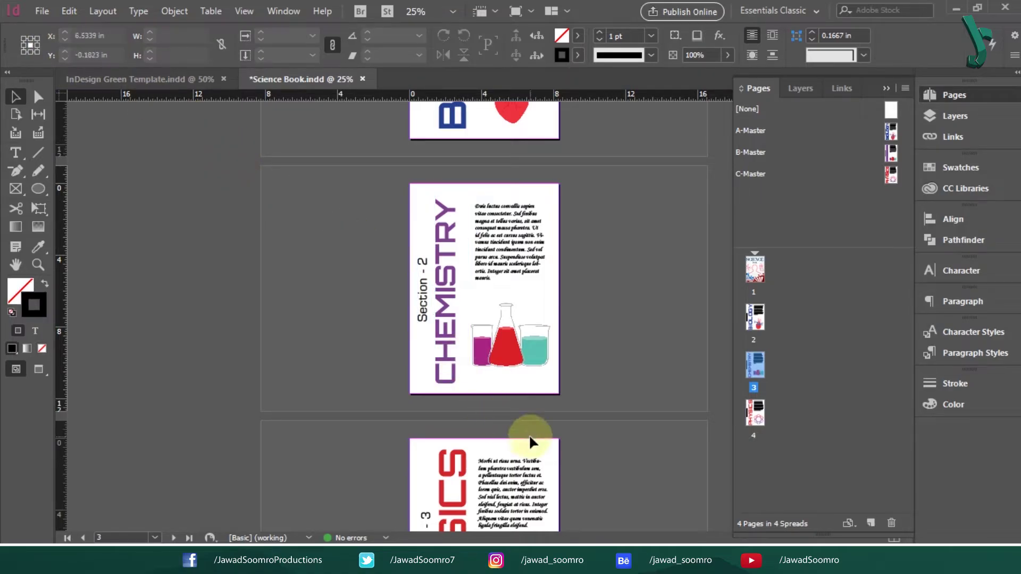
Step: Check the PHYSICS title's X and Y position on page 4 against the CHEMISTRY title's position
scroll(524, 433, down, 3)
click(450, 313)
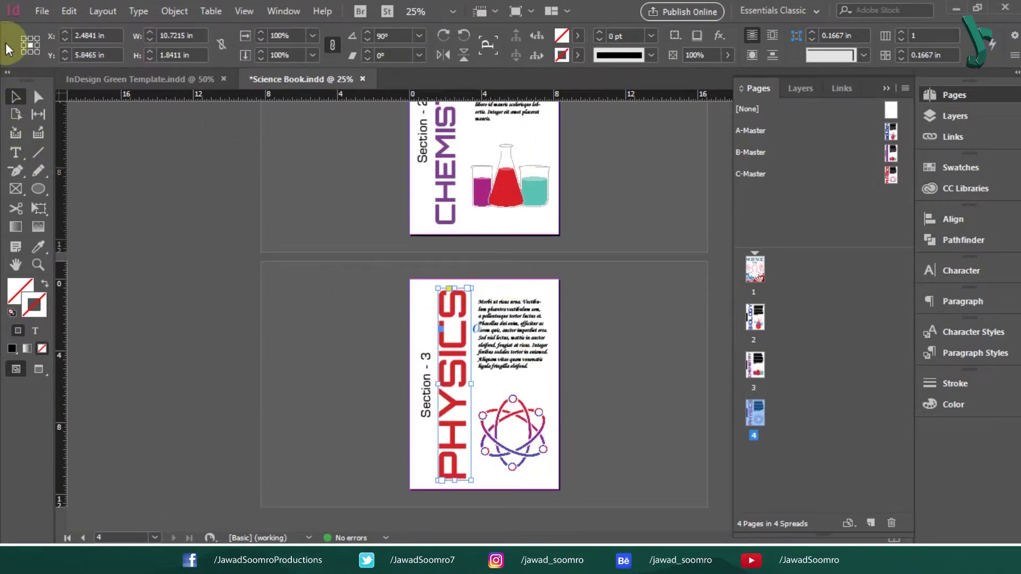
click(91, 35)
click(449, 154)
click(89, 35)
click(91, 54)
click(367, 222)
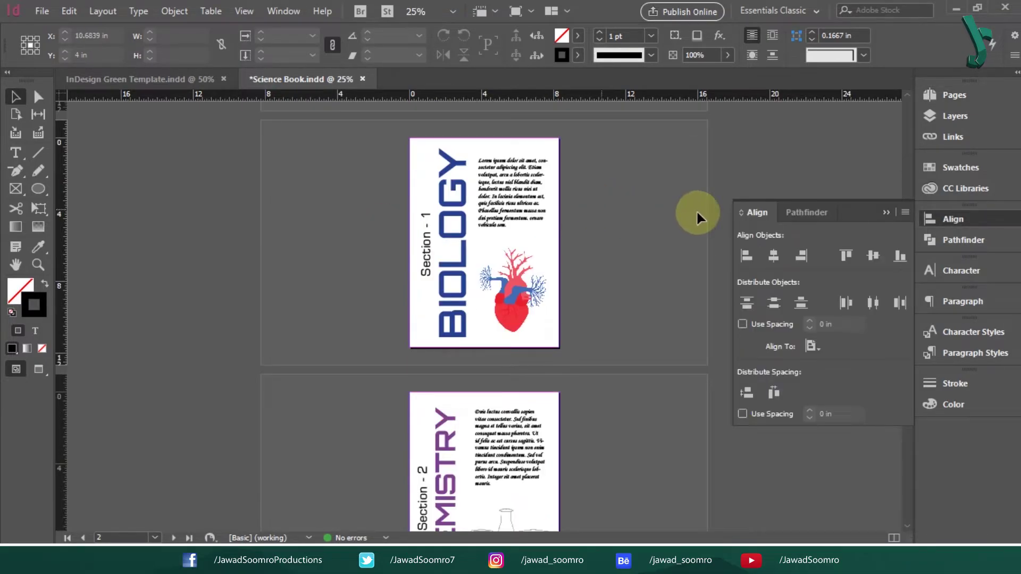
Step: Delete all the pasted divider items from pages 4, 3 and 2, leaving the cover on page 1
click(969, 101)
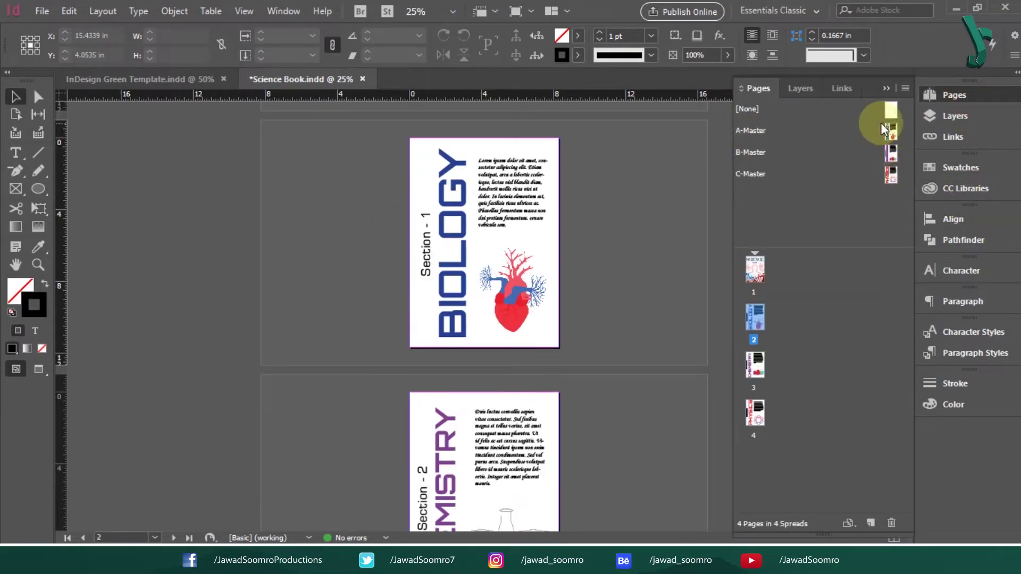
scroll(422, 156, down, 8)
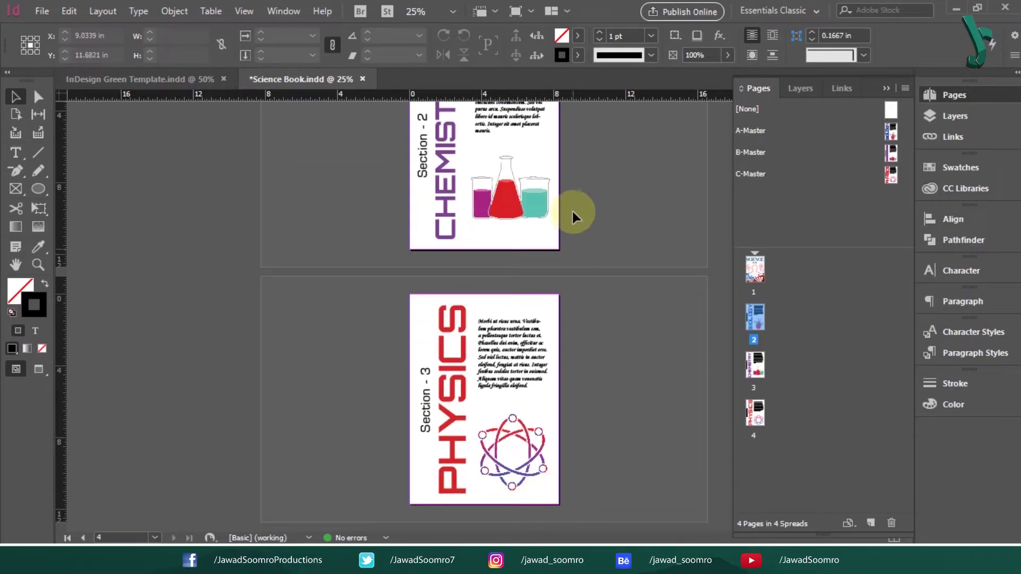
drag(620, 296, 320, 513)
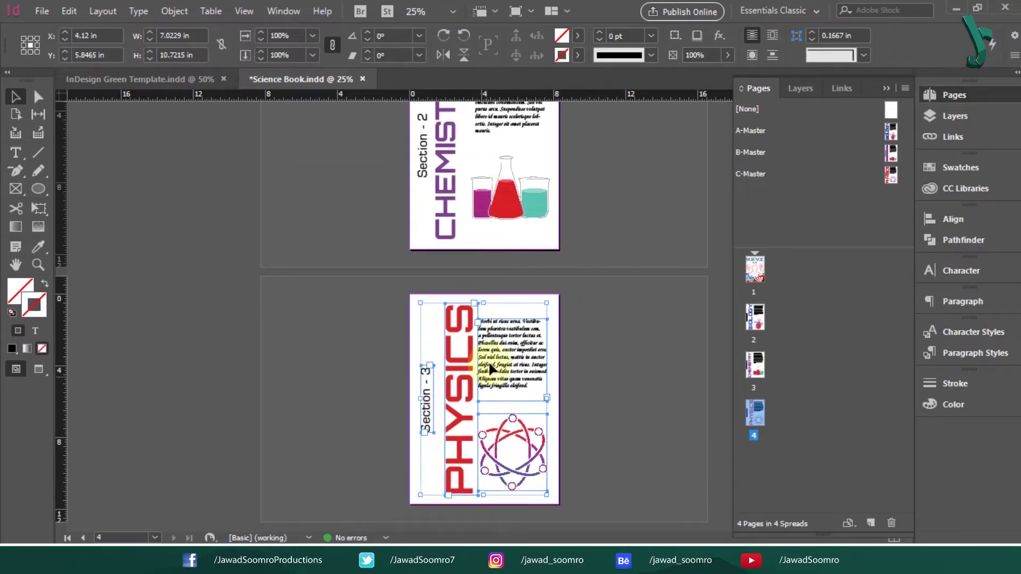
key(Delete)
scroll(615, 216, up, 5)
drag(592, 326, 376, 478)
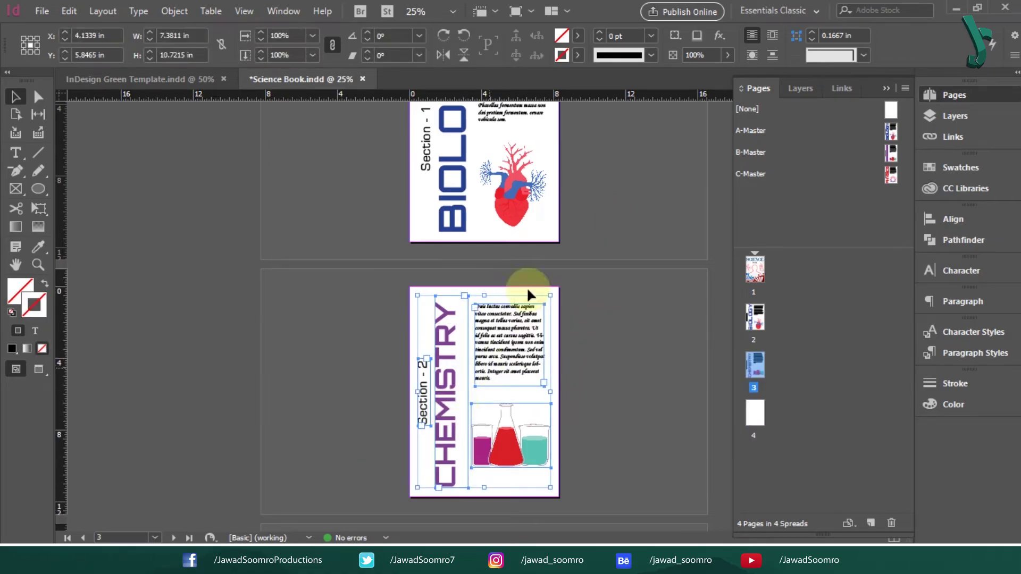
key(Delete)
scroll(606, 351, up, 3)
drag(600, 245, 292, 424)
key(Delete)
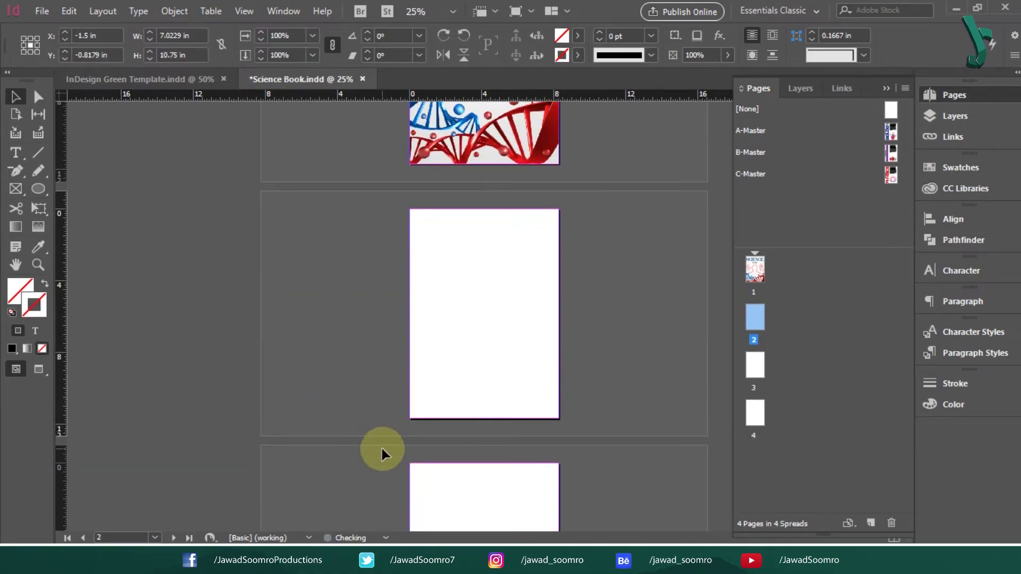
Step: Apply the A-Master to page 2, the B-Master to page 3 and the C-Master to page 4
drag(891, 131, 755, 317)
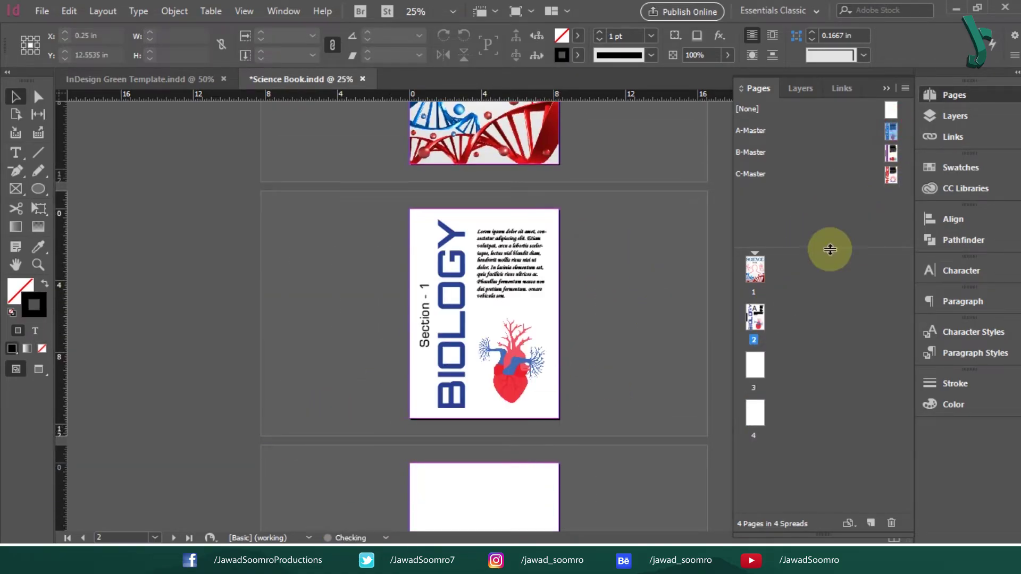
drag(889, 150, 755, 363)
drag(888, 174, 754, 418)
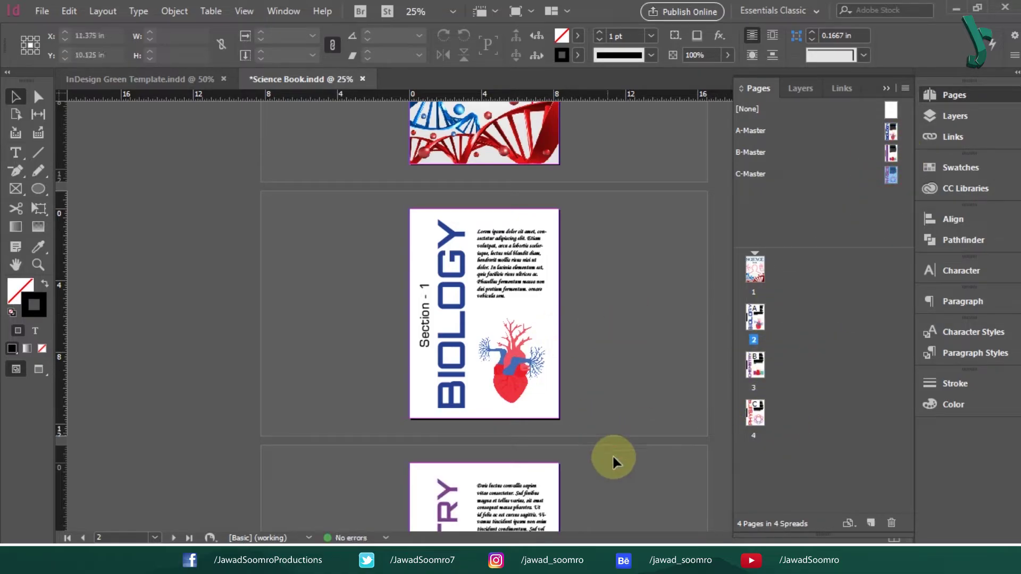
scroll(612, 461, down, 10)
scroll(635, 376, up, 9)
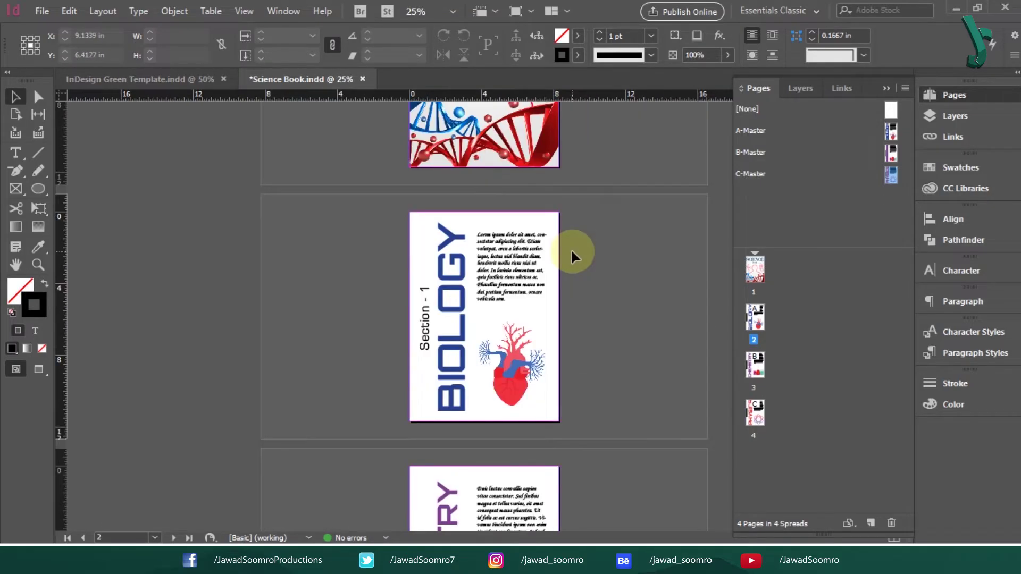
Step: Delete pages 2 to 4 from the Science Book document
click(755, 269)
right_click(762, 425)
click(825, 209)
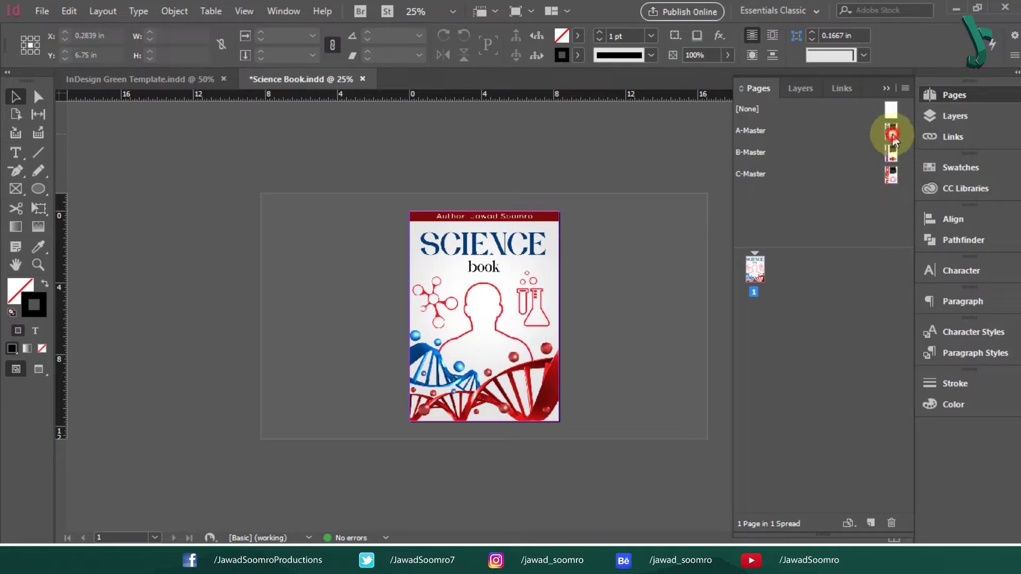
Step: Delete the B-Master and the C-Master and close the Science Book document
right_click(889, 173)
click(890, 171)
right_click(890, 172)
click(821, 199)
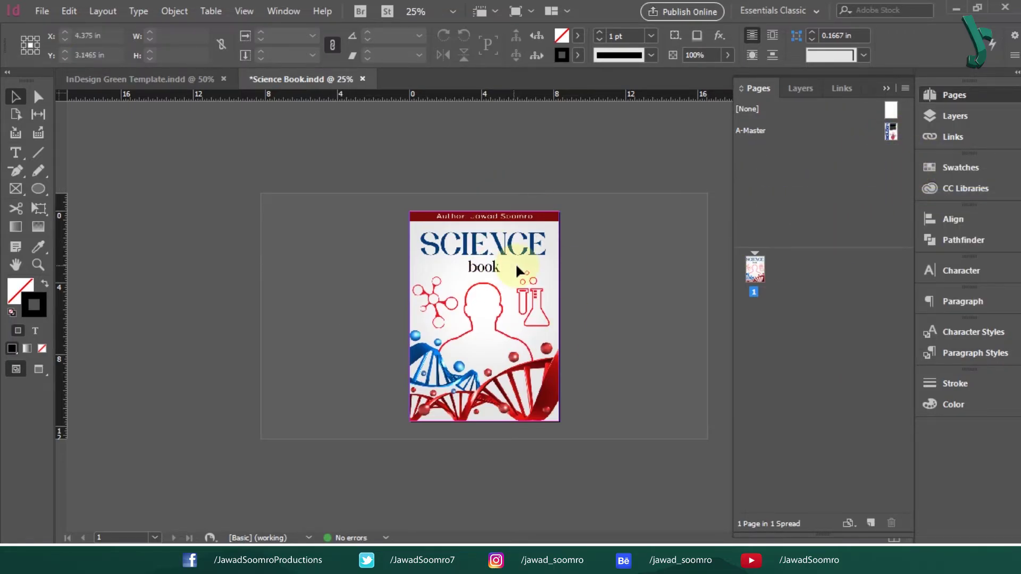
click(363, 79)
Step: Look through the Science Book from the cover to the CHEMISTRY section page
key(ctrl+0)
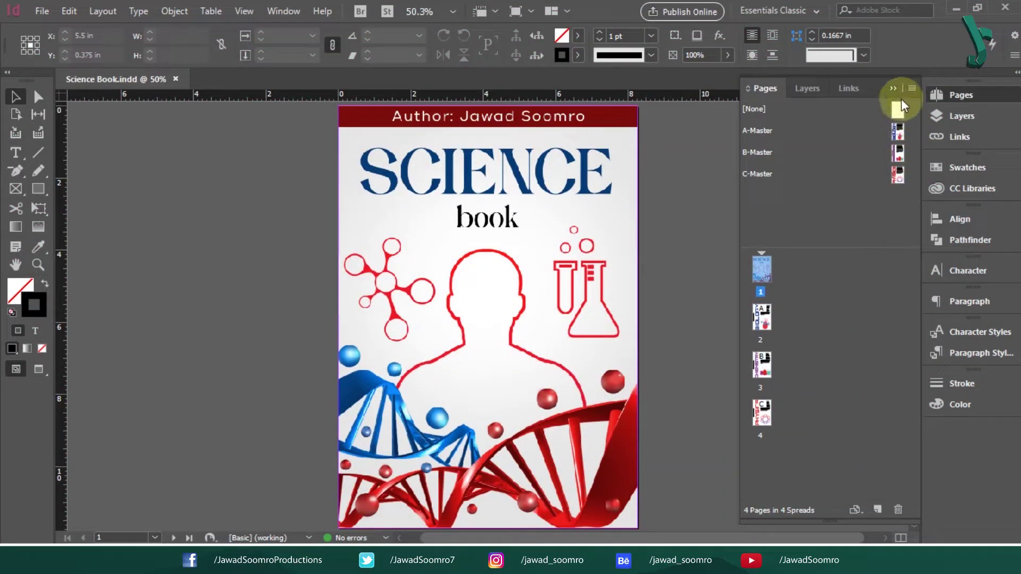
click(892, 88)
mouse_move(917, 136)
mouse_down()
mouse_move(917, 448)
mouse_move(926, 134)
mouse_up()
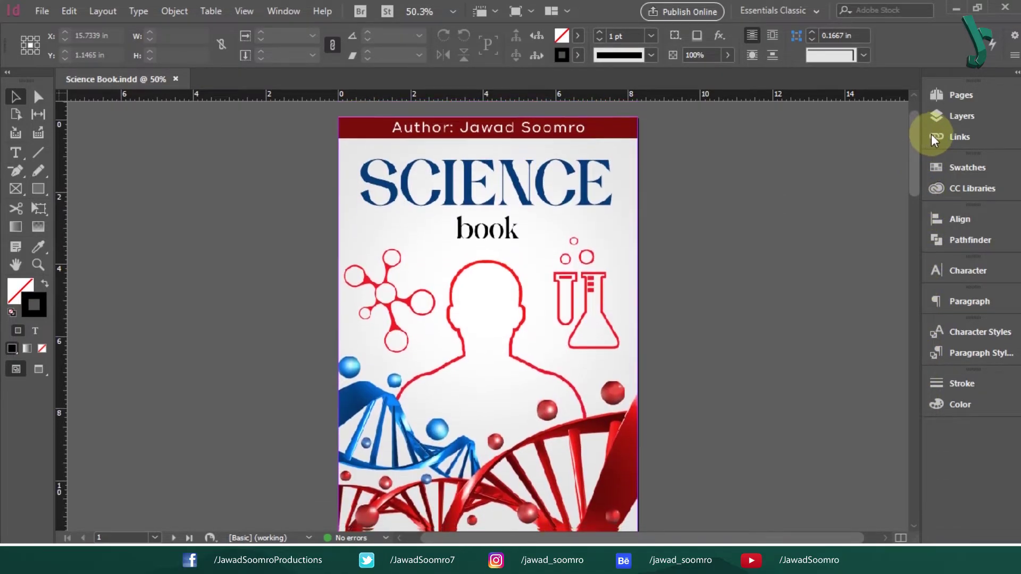
drag(921, 126, 927, 339)
click(962, 96)
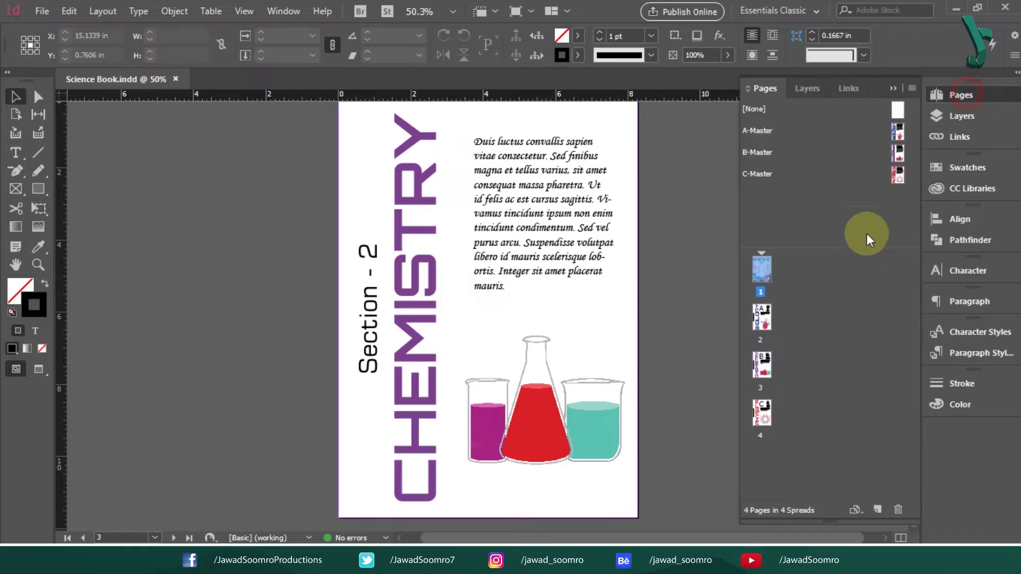
Step: Add the text “Title” on the B-Master and format it in Cardo Bold at 60 pt
click(768, 366)
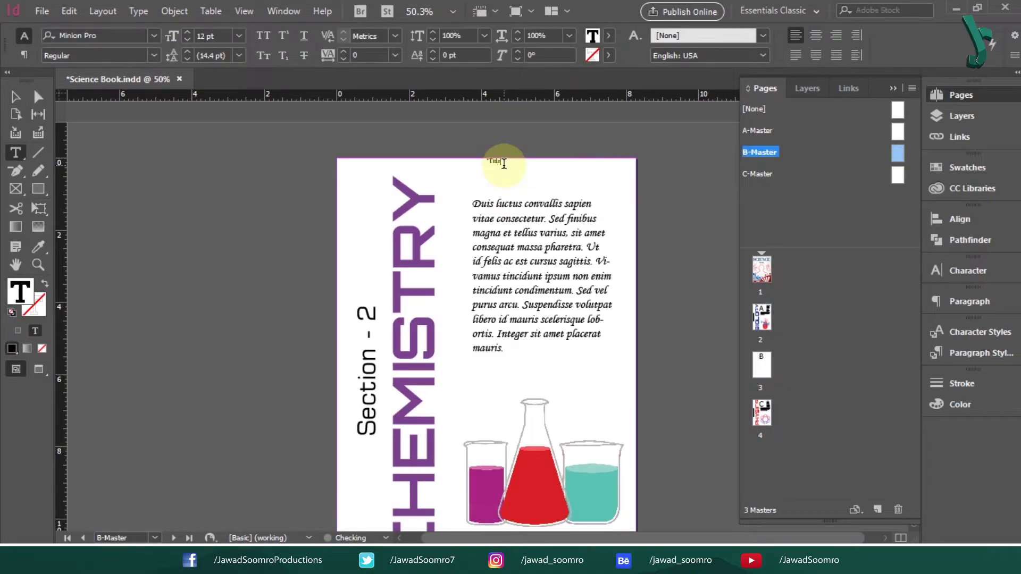
triple_click(504, 162)
click(103, 35)
text(cardo)
key(Return)
click(239, 36)
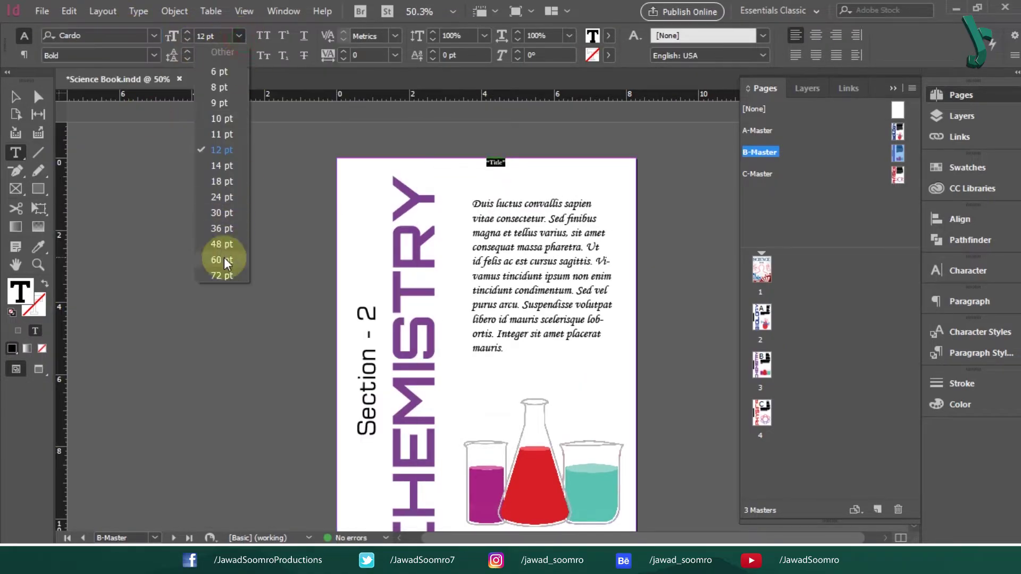
click(225, 260)
Step: Resize the “Title” text frame on the B-Master and place it just above the body text
click(17, 98)
drag(563, 179, 591, 179)
drag(577, 245, 577, 265)
drag(558, 179, 582, 189)
drag(517, 186, 527, 189)
Step: Add the text “Page 2” in Cinzel (OTF) Black below the beakers on the B-Master, near the page's lower-right corner
click(652, 365)
drag(652, 365, 651, 282)
key(t)
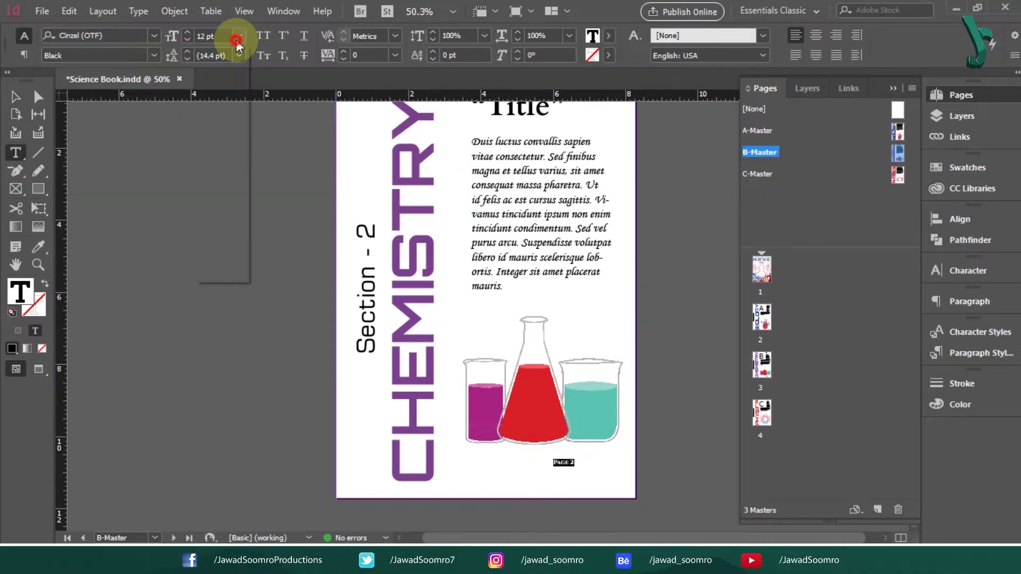
key(Escape)
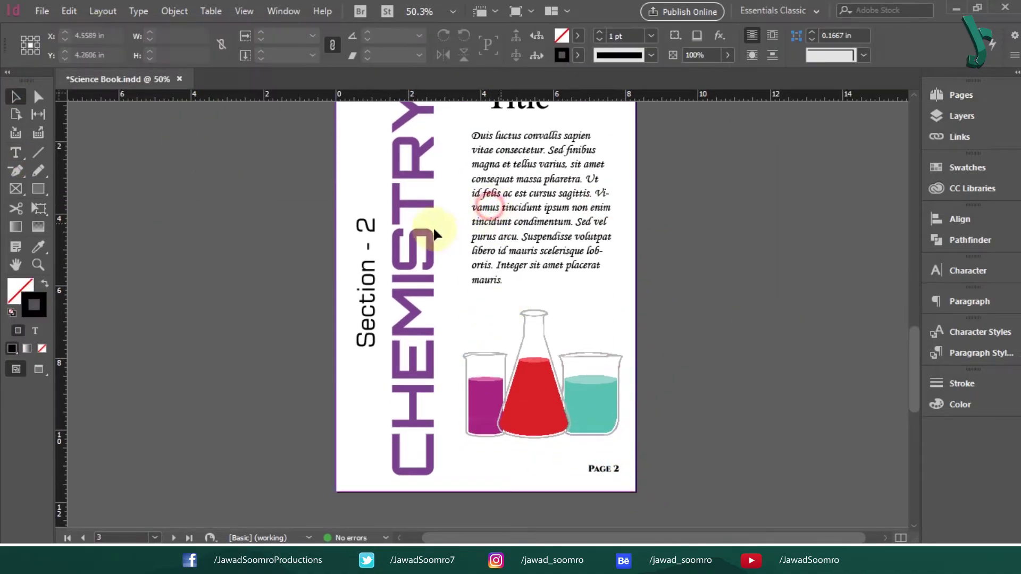
Step: Try to select the CHEMISTRY heading, the “Title” text and the beakers directly on page 3
drag(914, 340, 915, 333)
drag(355, 148, 388, 150)
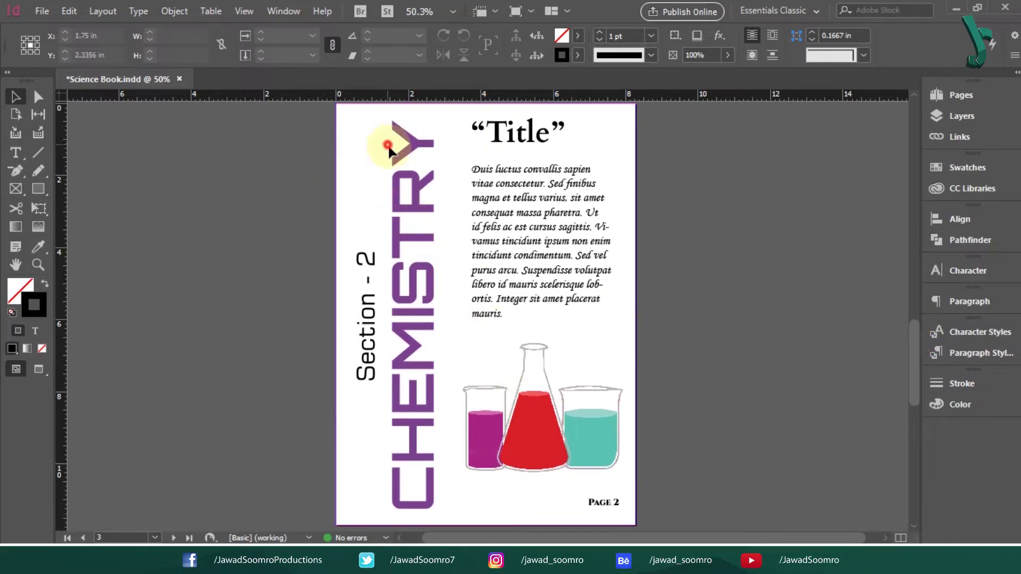
mouse_move(467, 76)
mouse_down()
mouse_move(510, 113)
mouse_move(470, 69)
mouse_up()
drag(470, 113, 560, 140)
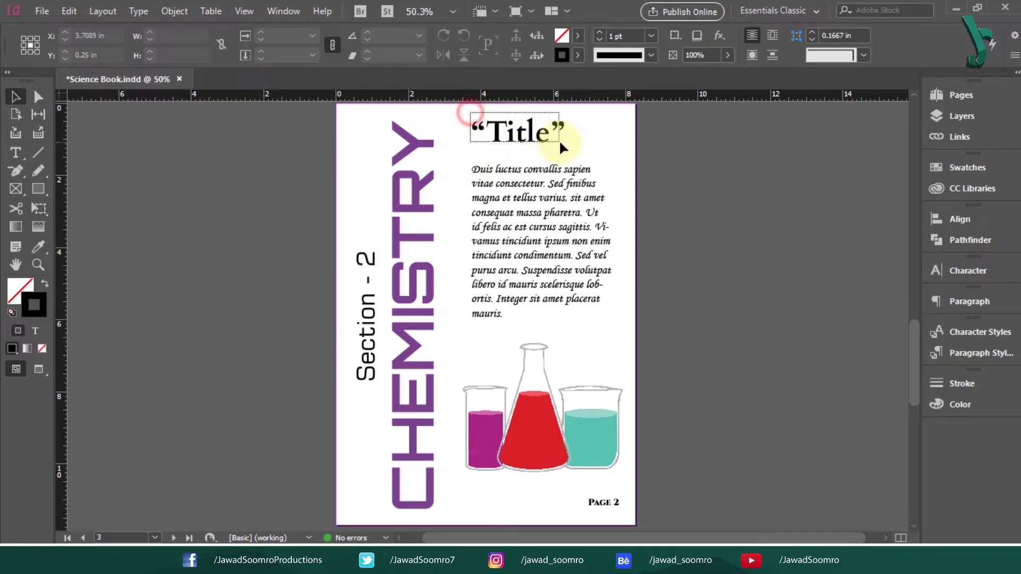
drag(473, 361, 584, 460)
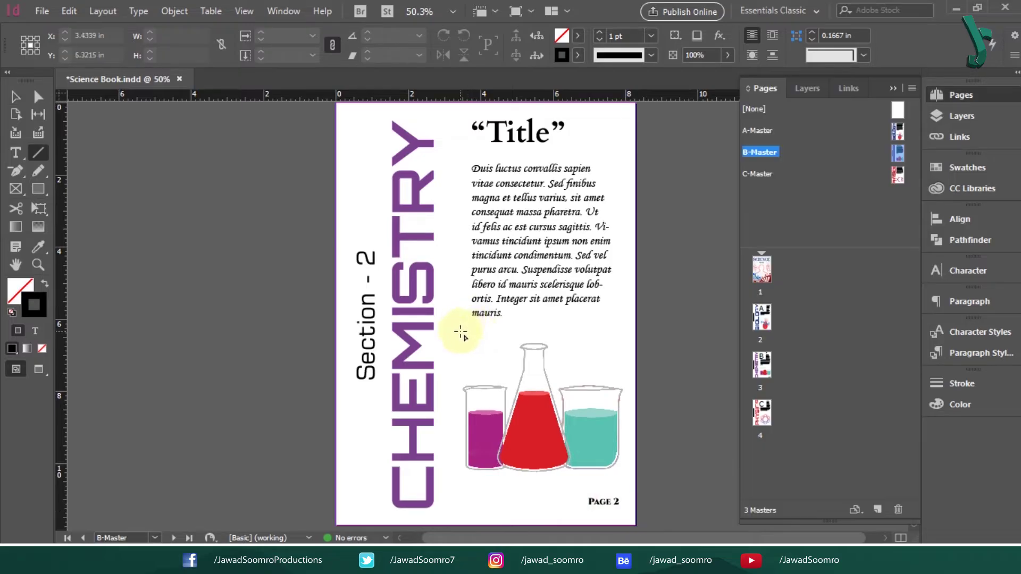
Step: Draw a horizontal line on the B-Master between the body text and the beakers out to the page edge, and check it on page 3
mouse_move(463, 329)
mouse_down()
mouse_move(645, 325)
mouse_move(636, 329)
mouse_up()
click(16, 98)
click(178, 197)
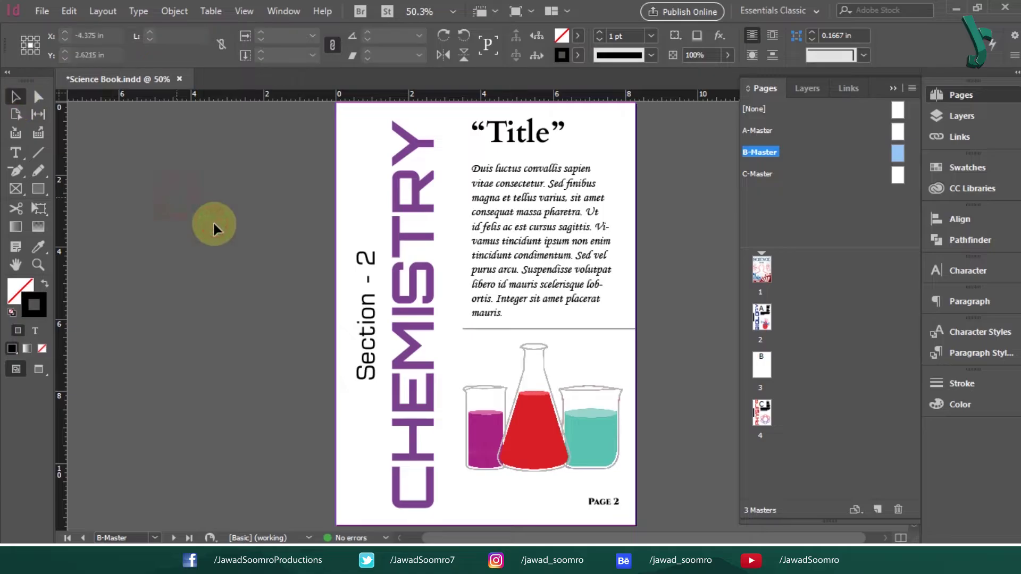
double_click(769, 372)
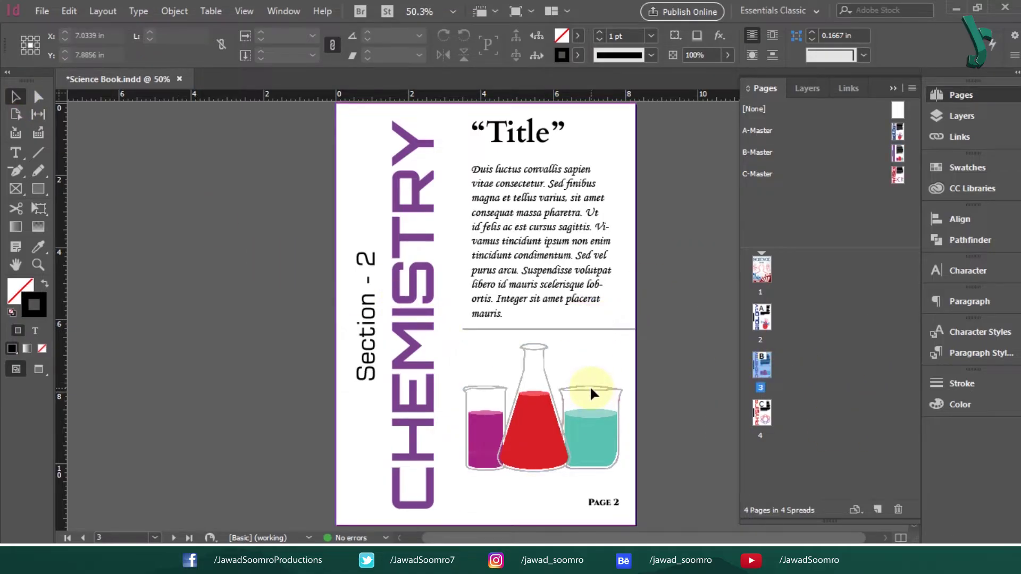
key(ctrl+z)
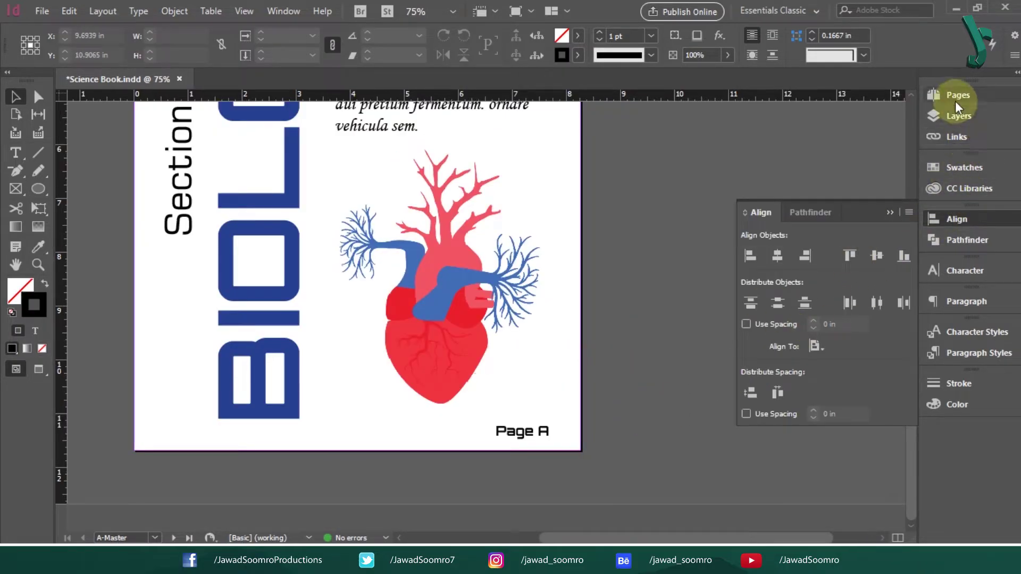
Step: Copy the page number text from the A-Master to the B-Master and align it to the page's bottom and right edges
click(595, 448)
click(542, 441)
click(958, 94)
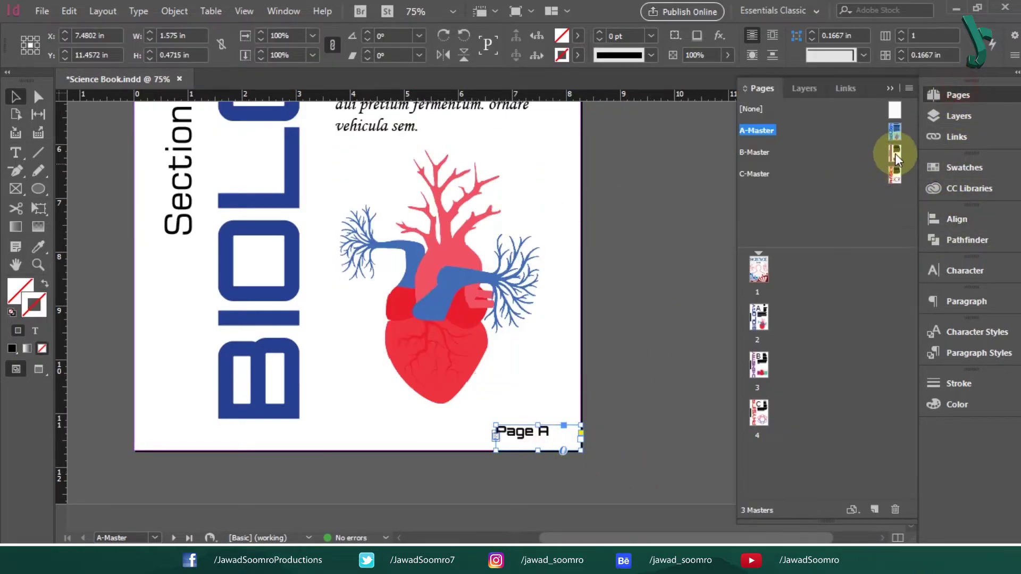
double_click(894, 152)
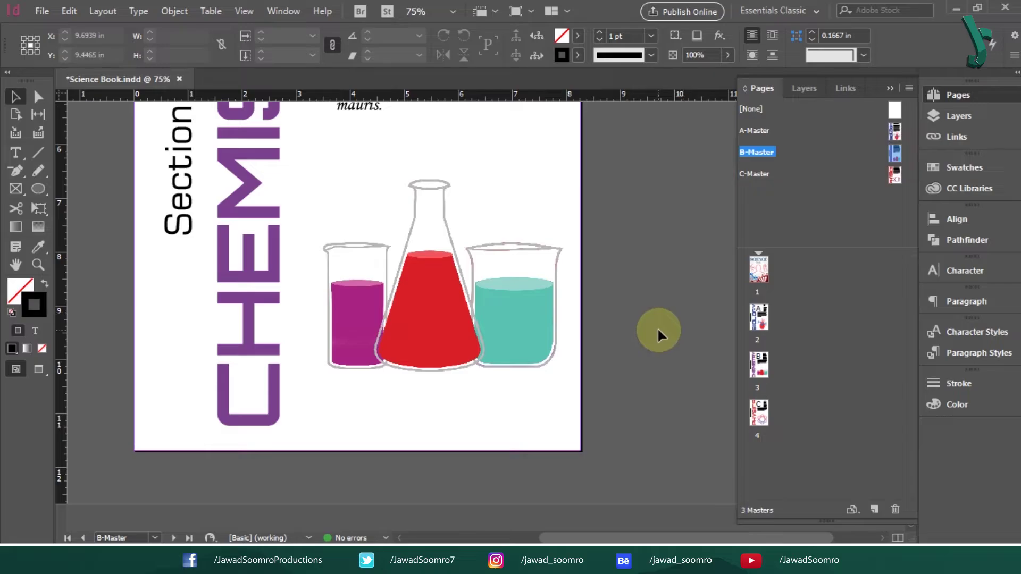
click(957, 219)
click(904, 255)
click(805, 256)
Step: Paste the page number text on the C-Master and align it to the page's right and bottom edges
click(959, 95)
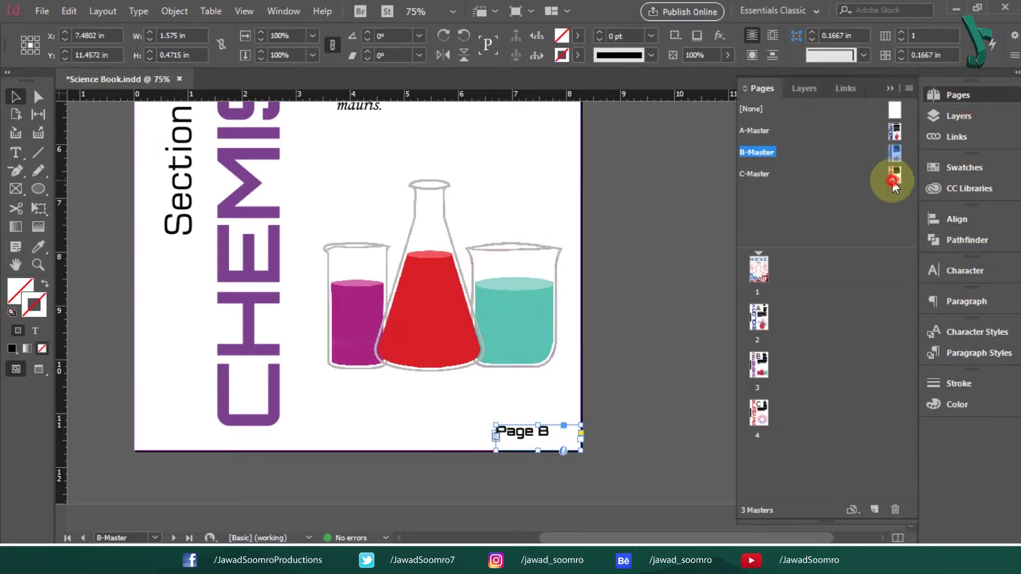
double_click(895, 171)
click(956, 218)
key(ctrl+v)
click(804, 255)
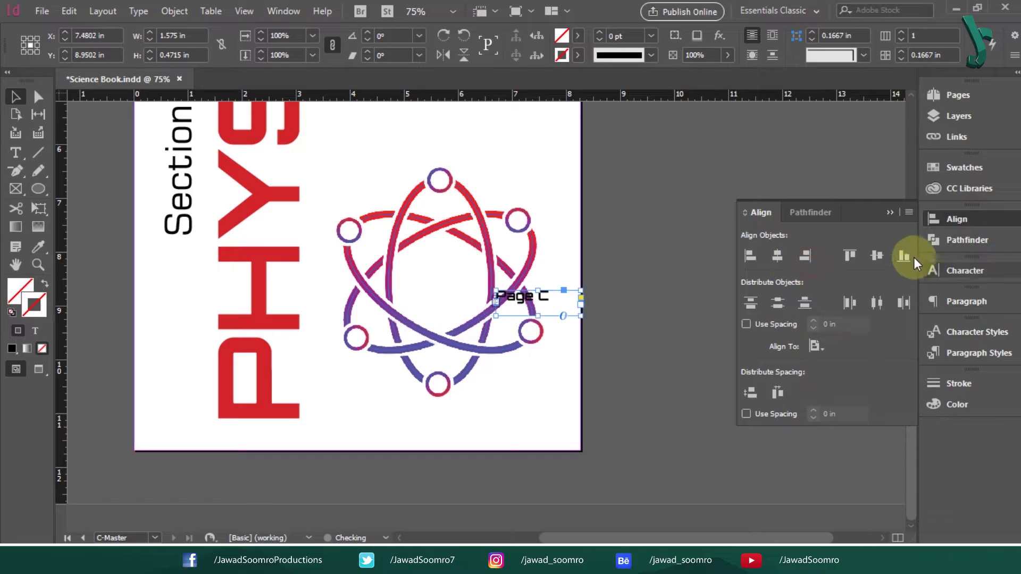
click(904, 256)
Step: Check the page numbers on the section pages by going through the document from the cover to page 4
click(949, 97)
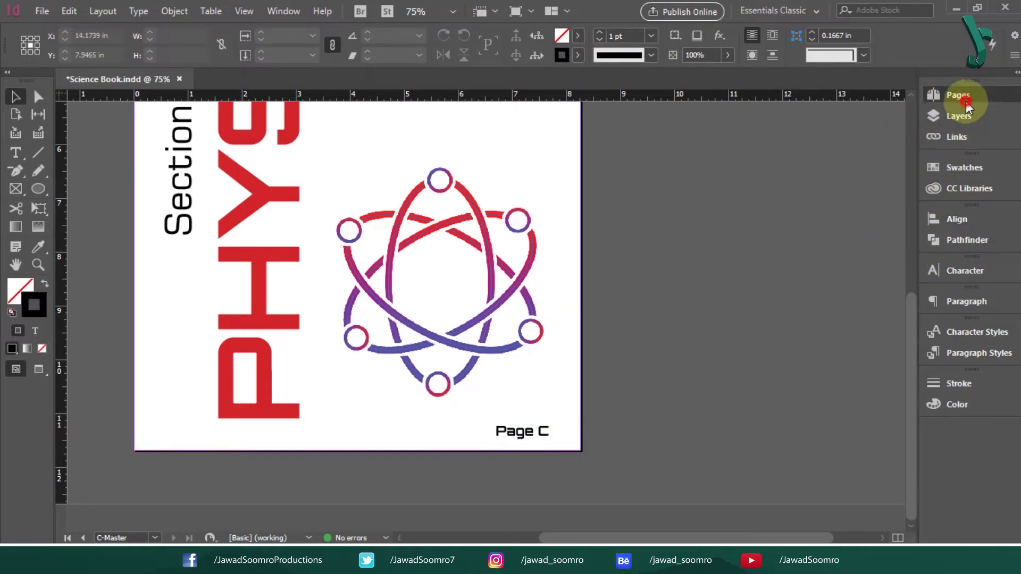
double_click(748, 266)
click(886, 101)
key(ctrl+0)
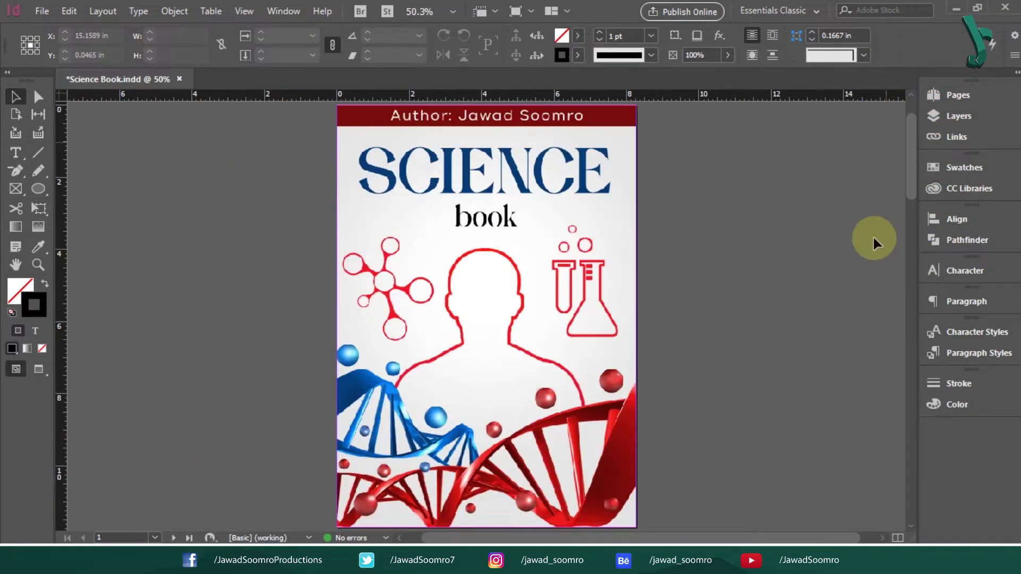
drag(912, 145, 906, 262)
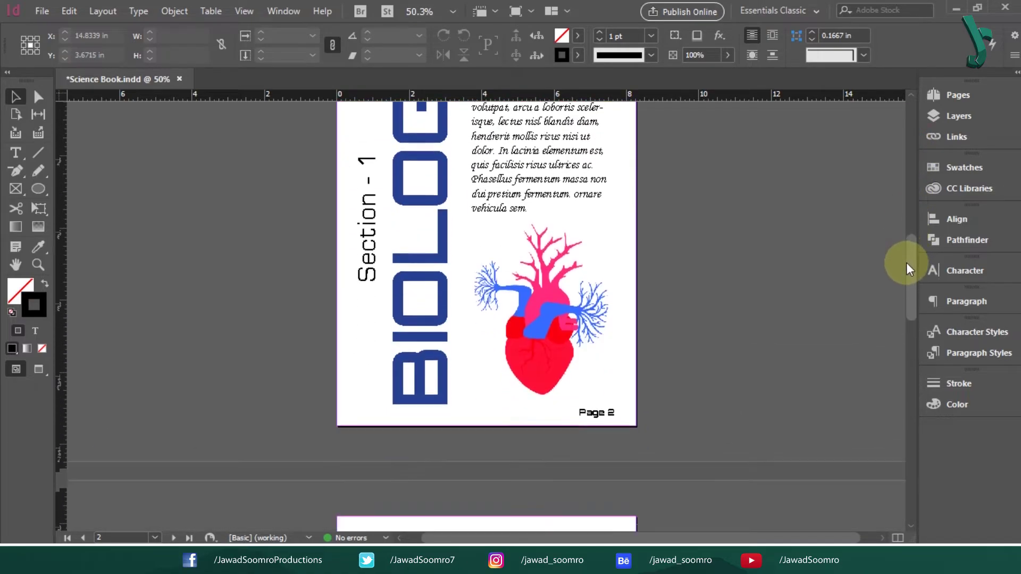
drag(917, 281, 862, 486)
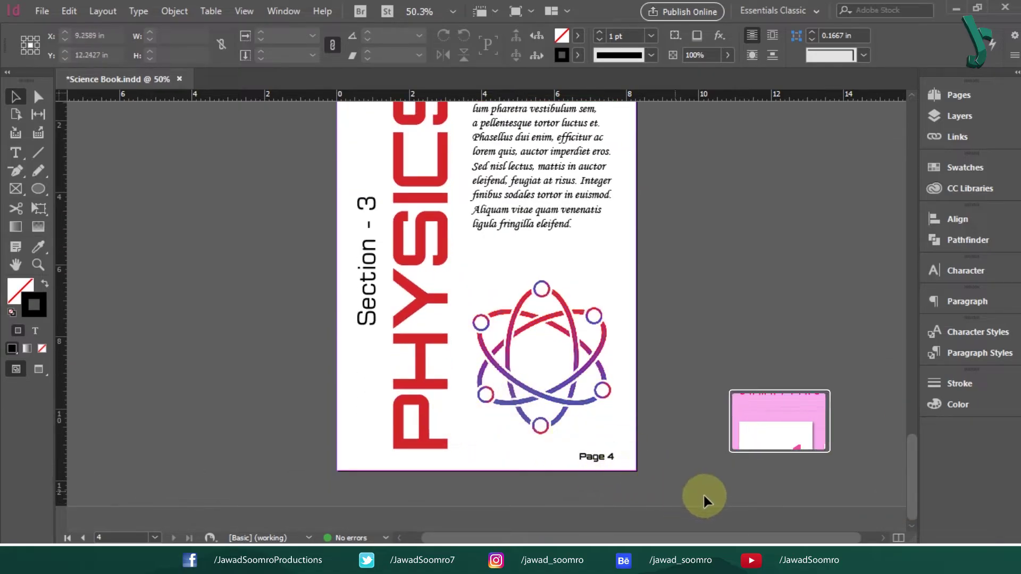
drag(911, 442, 917, 167)
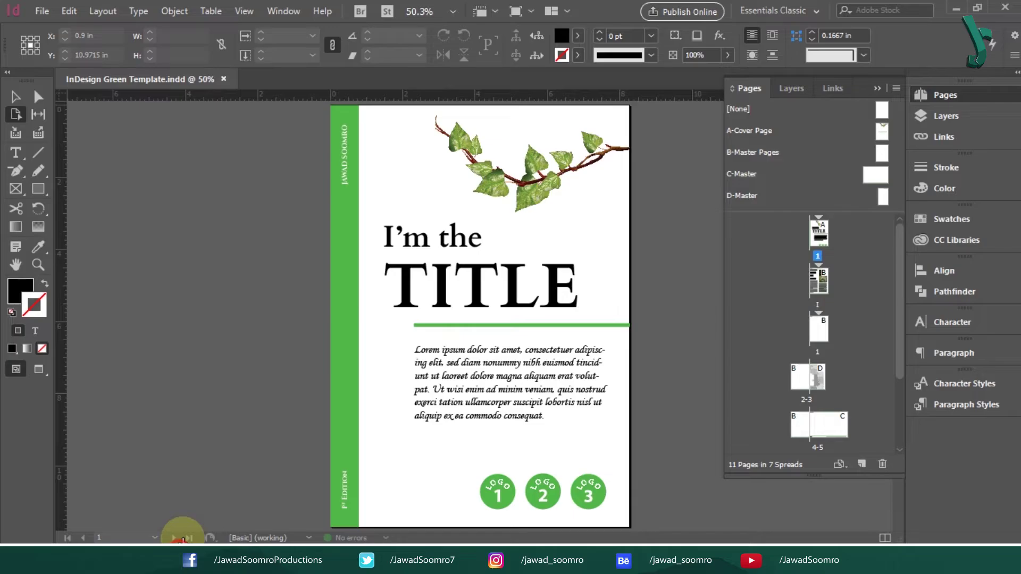
Step: Apply the None master to the cover page, and then the A-Cover Page master to all pages
drag(882, 109, 819, 227)
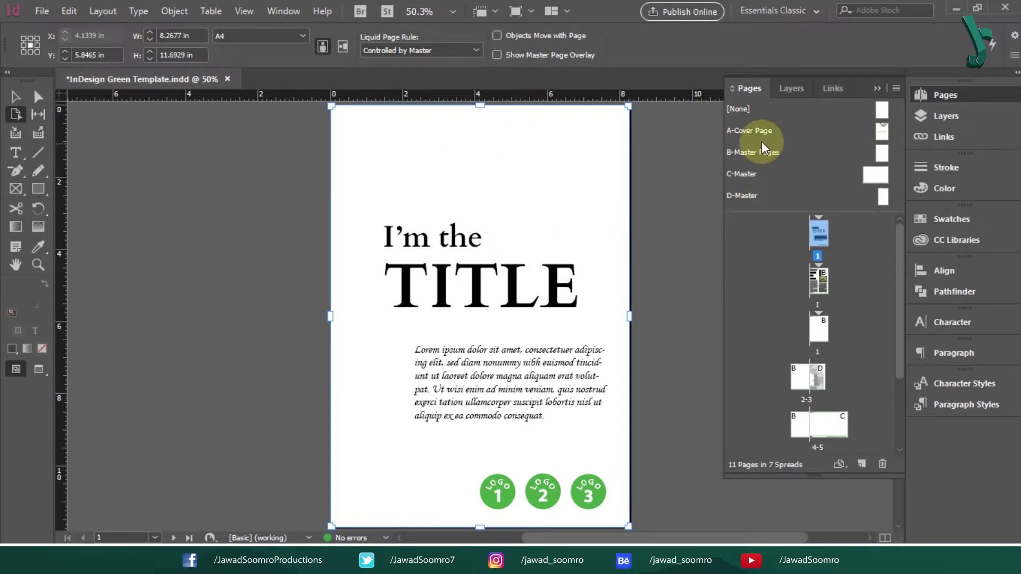
right_click(881, 140)
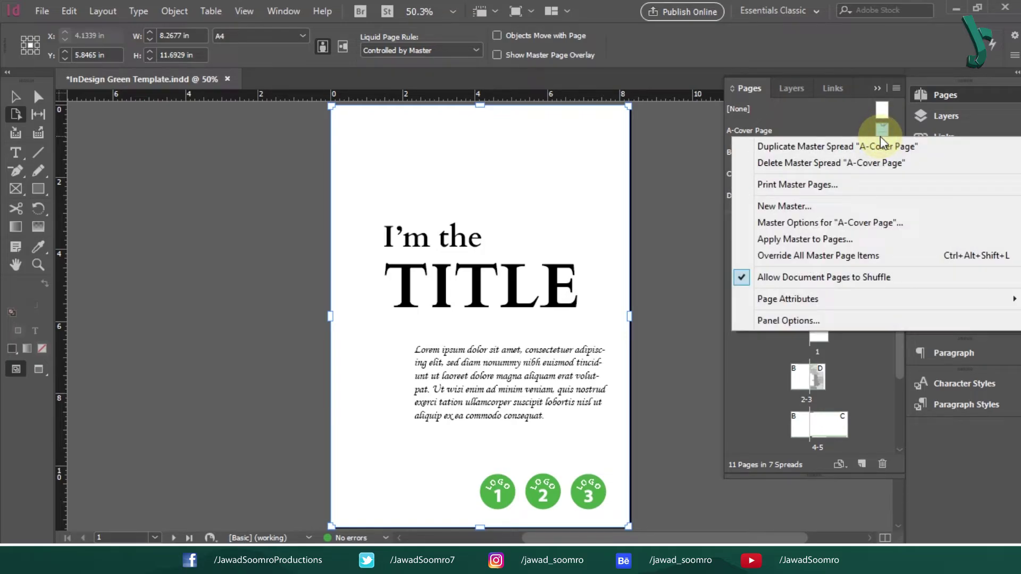
click(825, 240)
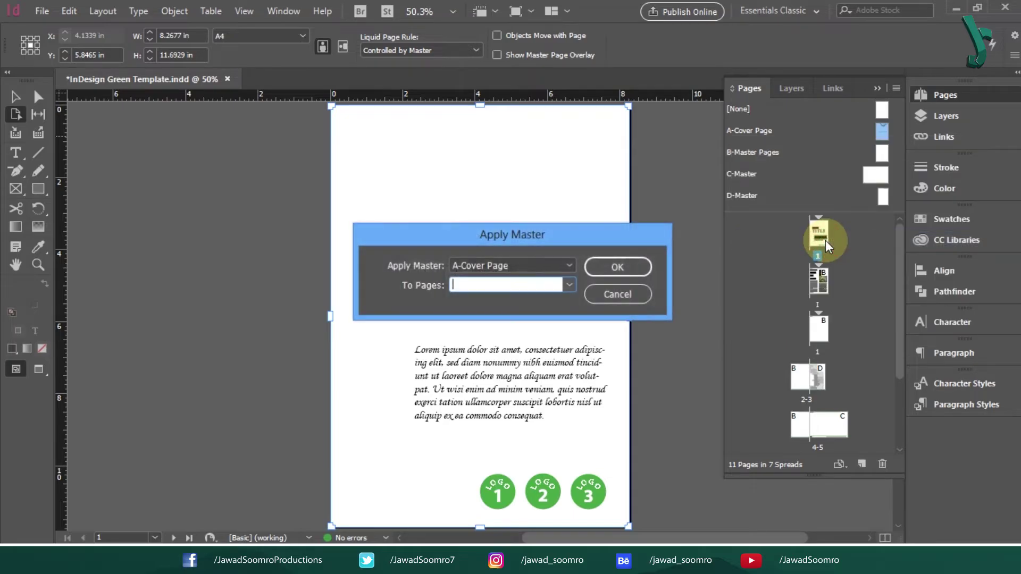
click(569, 288)
click(547, 315)
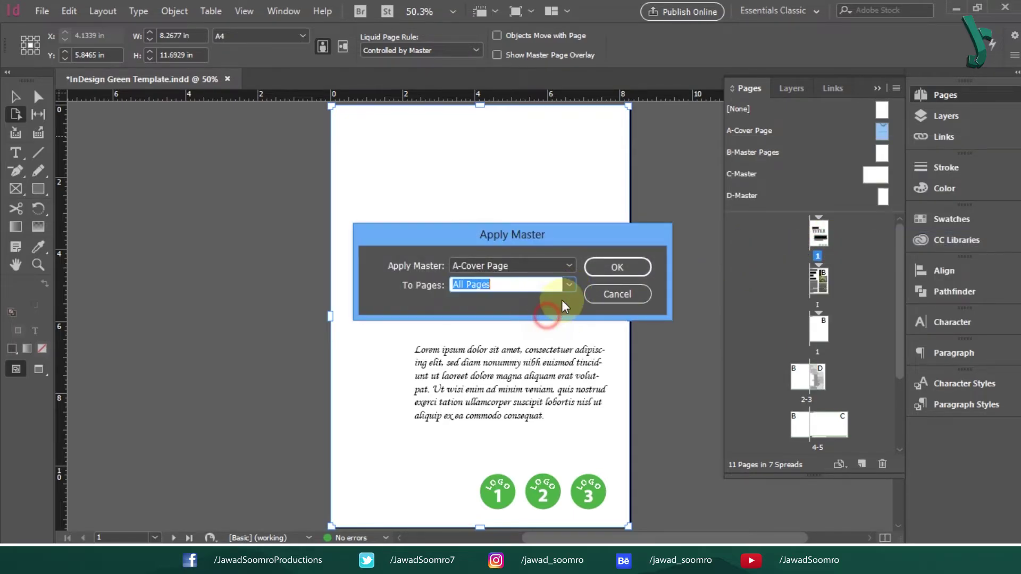
click(623, 265)
click(430, 307)
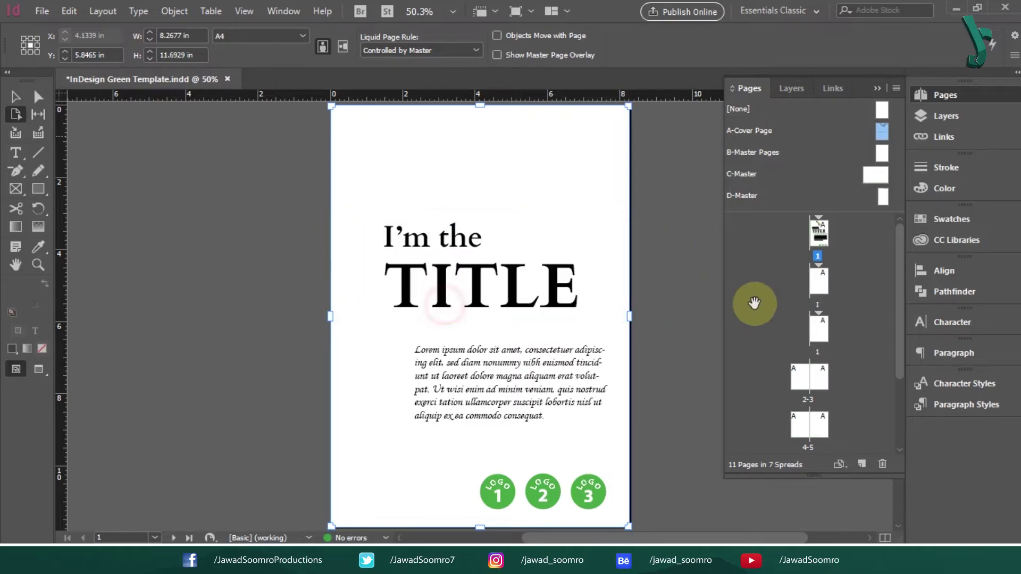
Step: Look over the cover and the following pages to examine how the A-Cover Page master affects them
drag(898, 154, 914, 122)
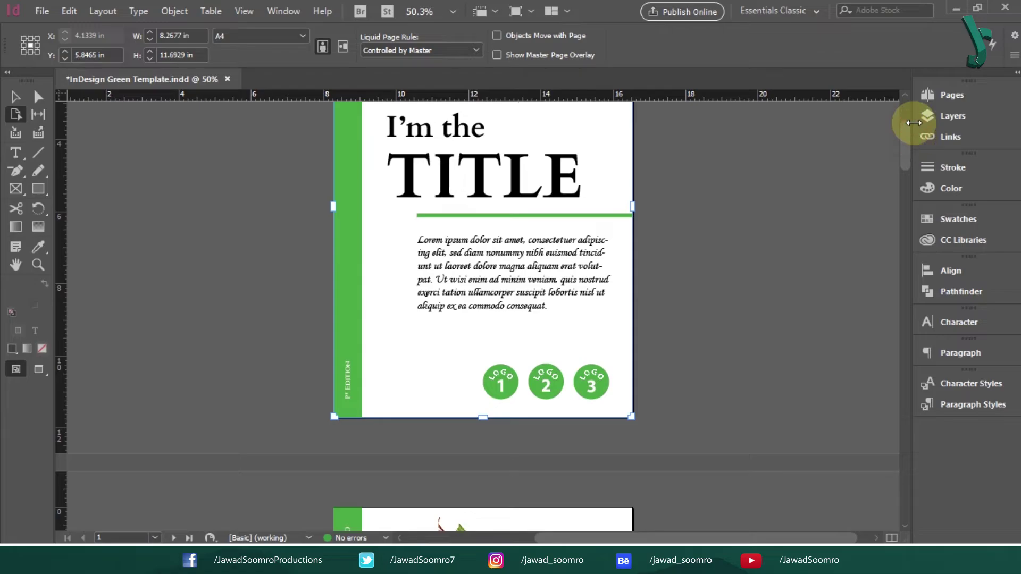
click(912, 146)
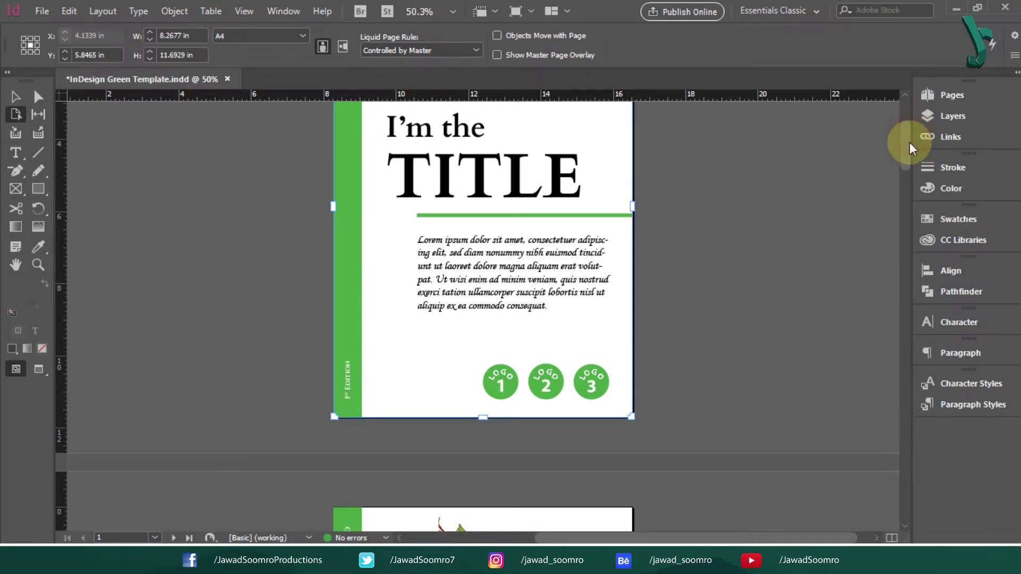
drag(911, 147, 905, 130)
click(973, 93)
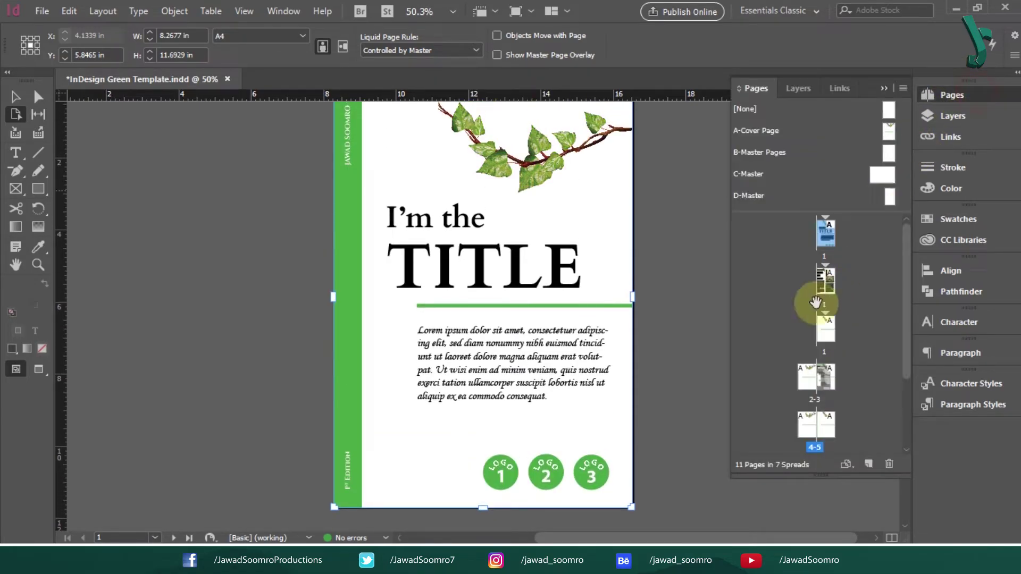
double_click(827, 234)
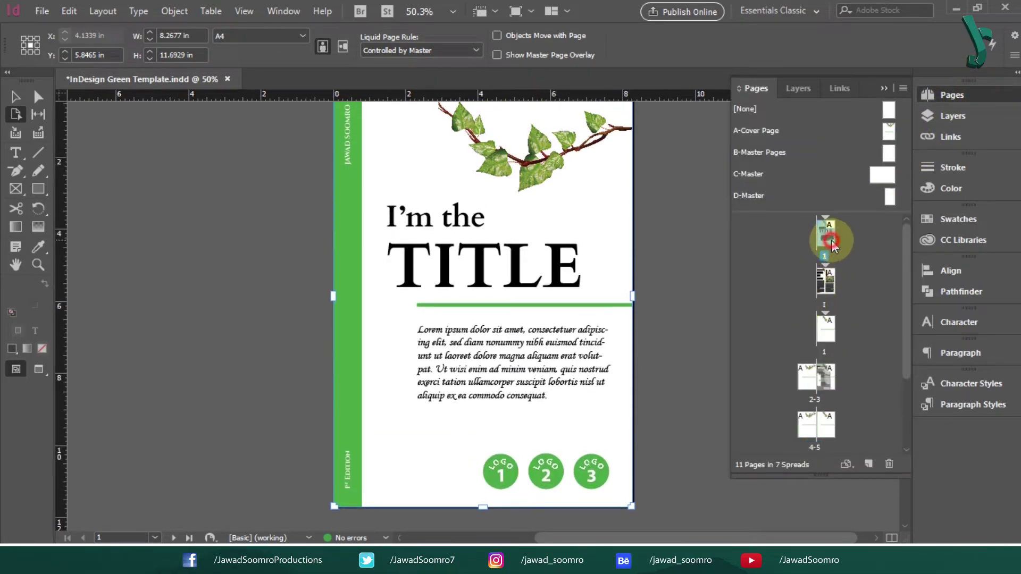
Step: Apply the B-Master Pages master to the Chapter 1 page (I), page 1 and page 2
double_click(824, 285)
drag(892, 152, 828, 290)
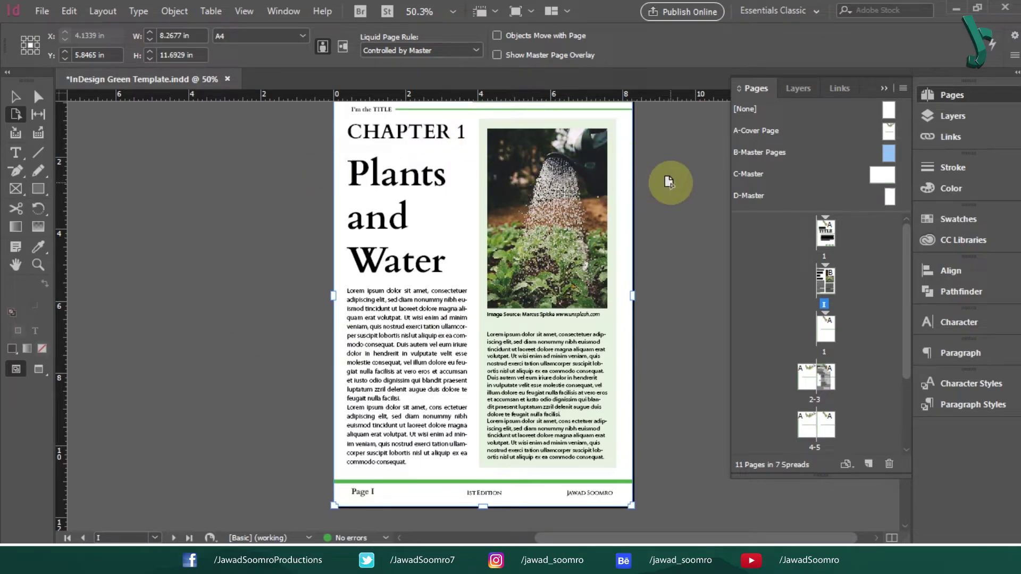
scroll(665, 197, up, 1)
drag(889, 149, 833, 338)
drag(884, 160, 780, 367)
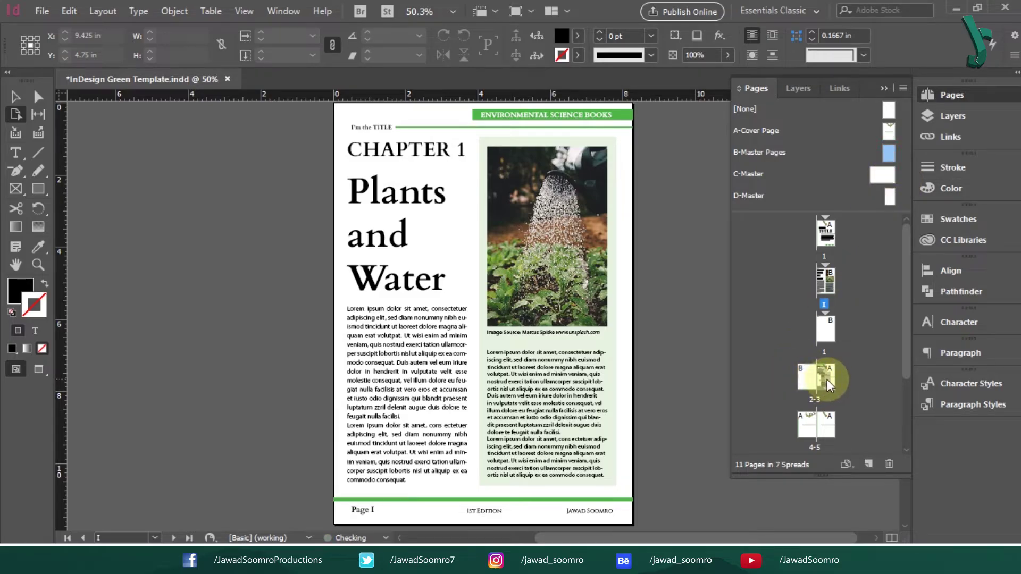
Step: Apply the D-Master to the Table of Contents on page 3, using the master page size
double_click(827, 379)
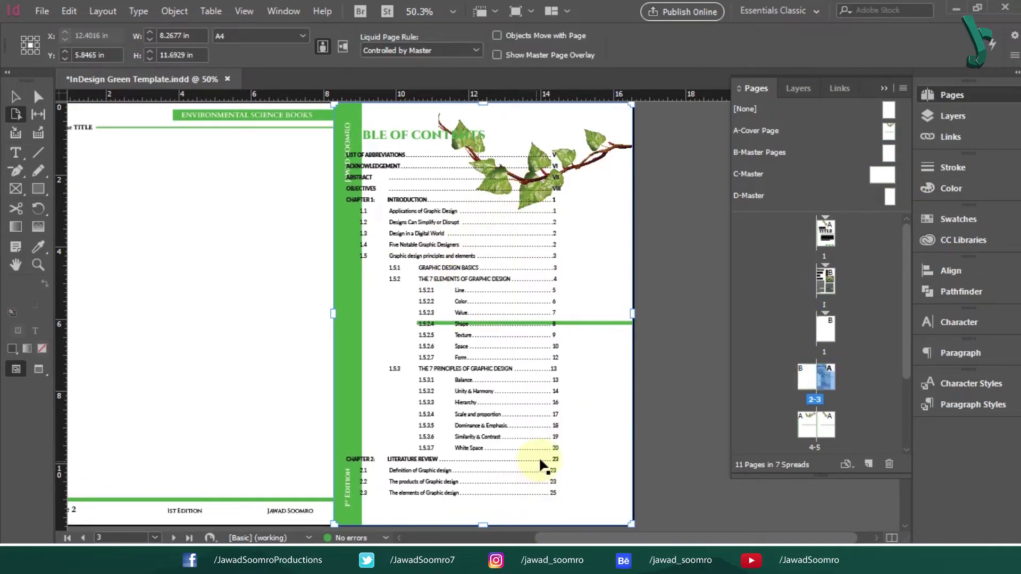
drag(886, 196, 827, 384)
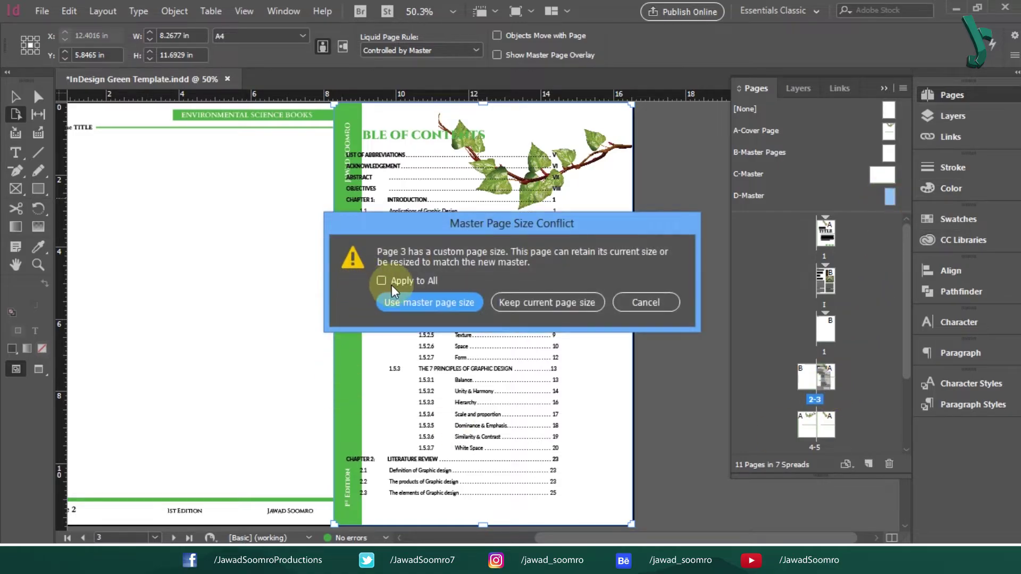
click(418, 302)
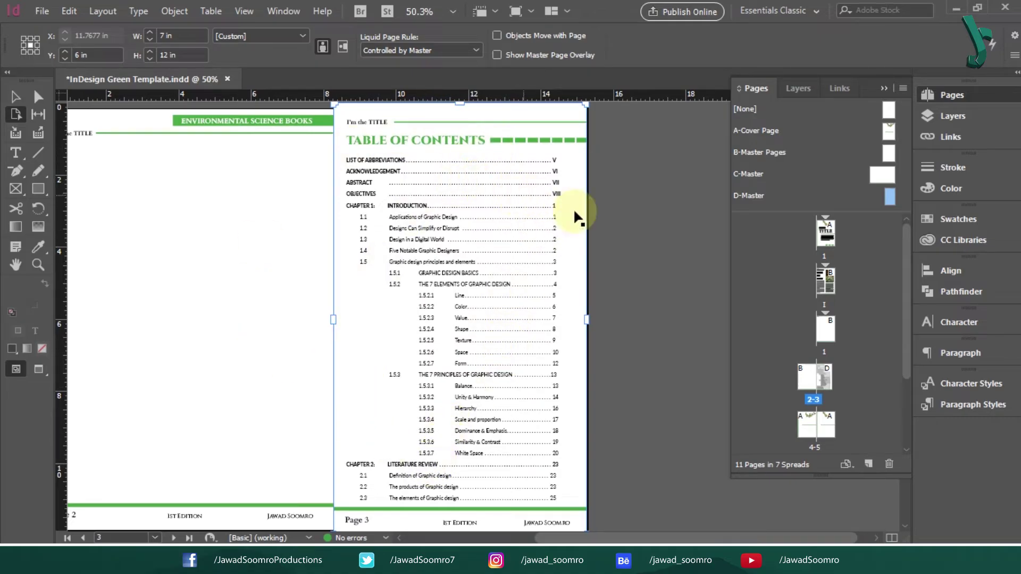
Step: Apply the B-Master Pages master to pages 4 to 7 and the C-Master to page 9, using the master page size
click(606, 217)
click(617, 432)
scroll(560, 209, down, 10)
scroll(561, 209, up, 1)
drag(890, 153, 826, 425)
scroll(560, 266, down, 10)
scroll(819, 372, down, 3)
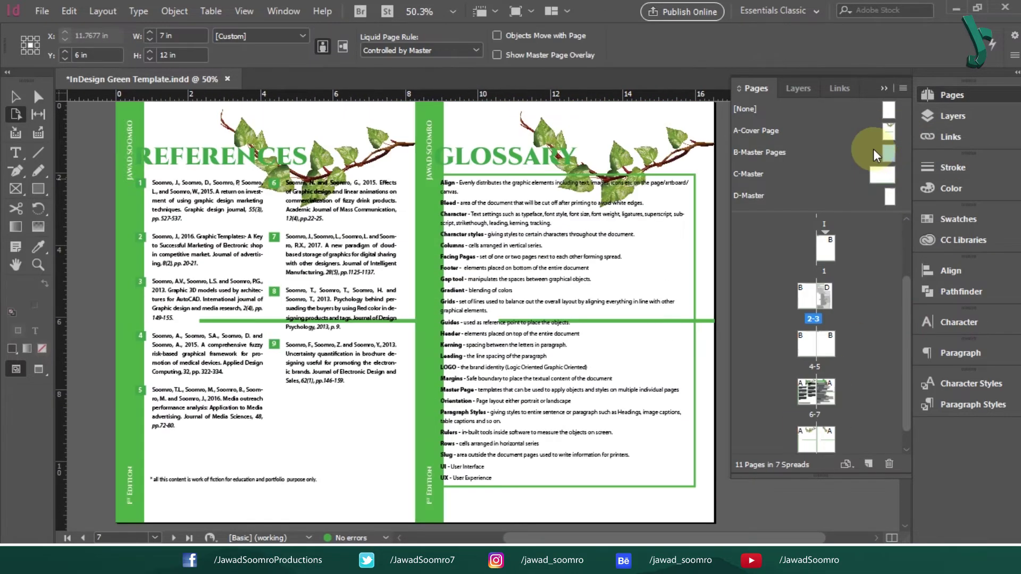
drag(891, 156, 808, 391)
drag(895, 154, 825, 393)
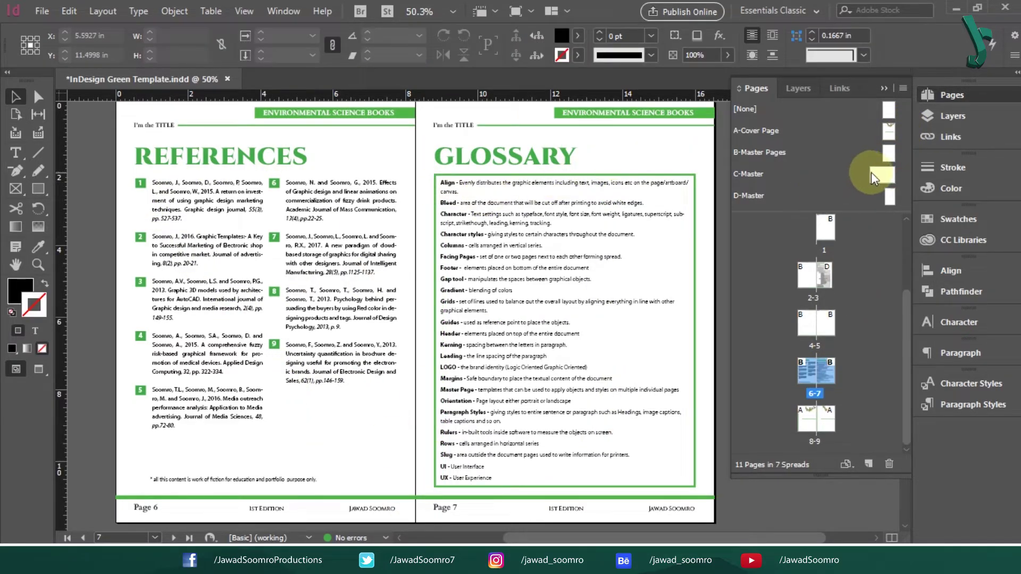
drag(880, 178, 834, 429)
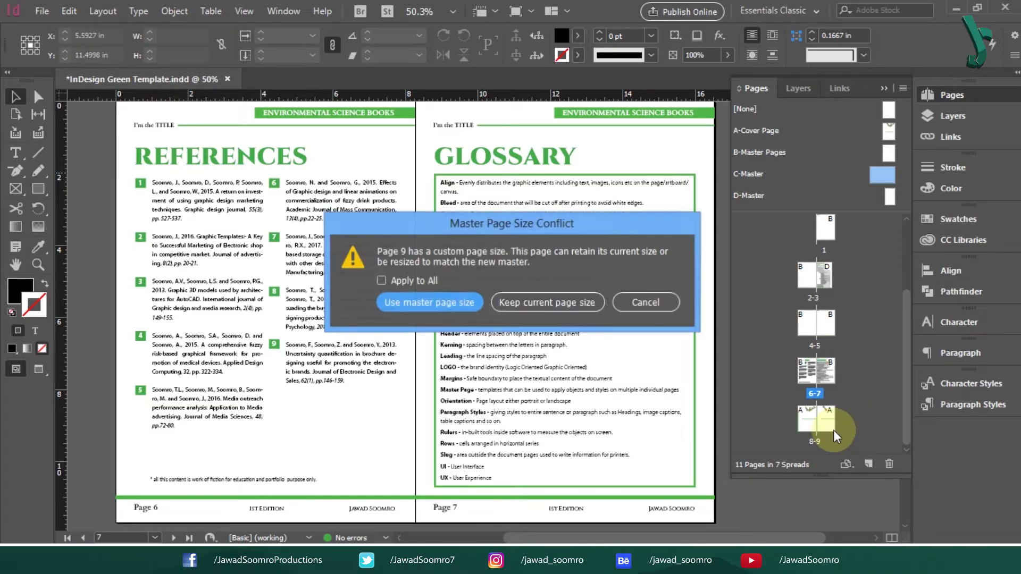
click(425, 302)
Step: Look through the document from the glossary spread back to the cover to check the applied masters
click(884, 87)
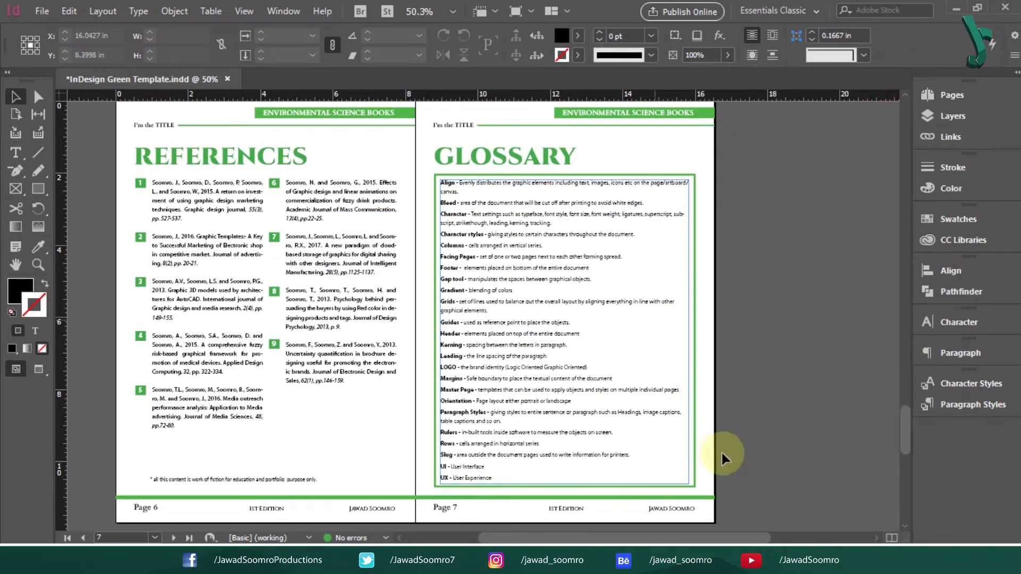
drag(908, 413, 912, 495)
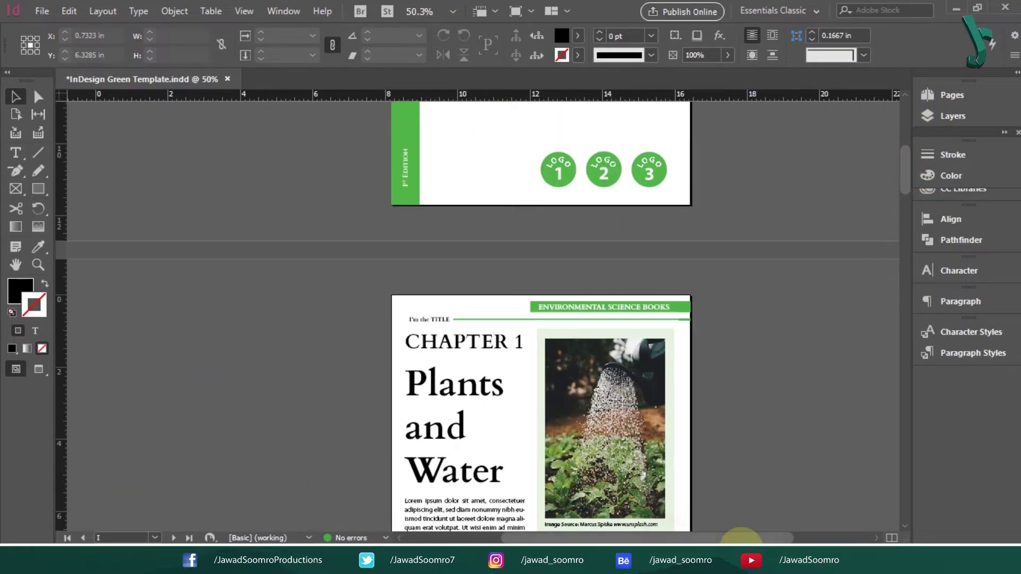
scroll(644, 452, left, 3)
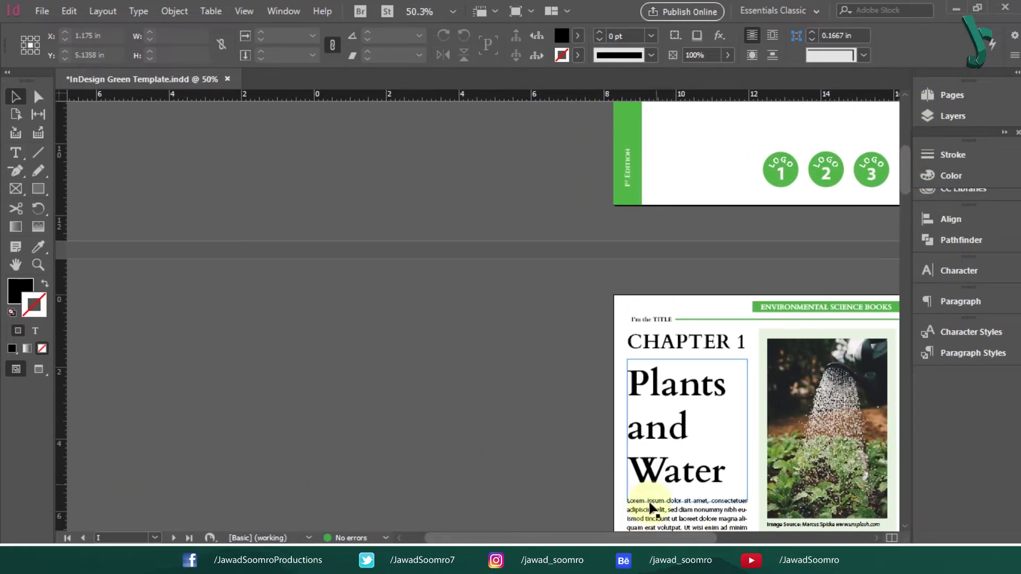
mouse_move(906, 168)
mouse_down()
mouse_move(923, 177)
mouse_move(902, 483)
mouse_up()
click(927, 168)
click(925, 167)
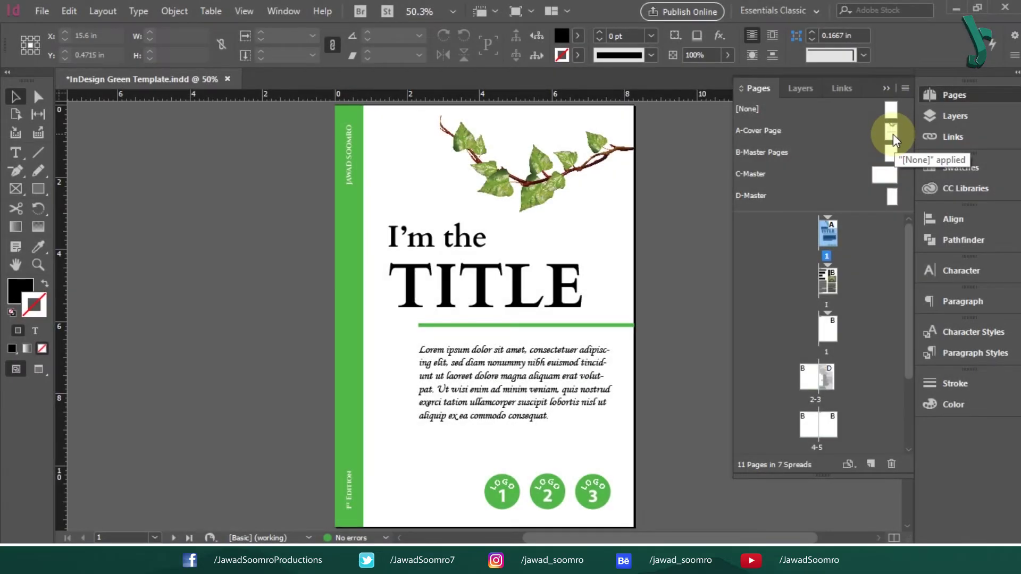
Step: Reapply A-Cover Page to the cover, B-Master Pages to pages I and 1, and D-Master on the 2-3 spread
drag(888, 132, 864, 232)
drag(892, 159, 825, 278)
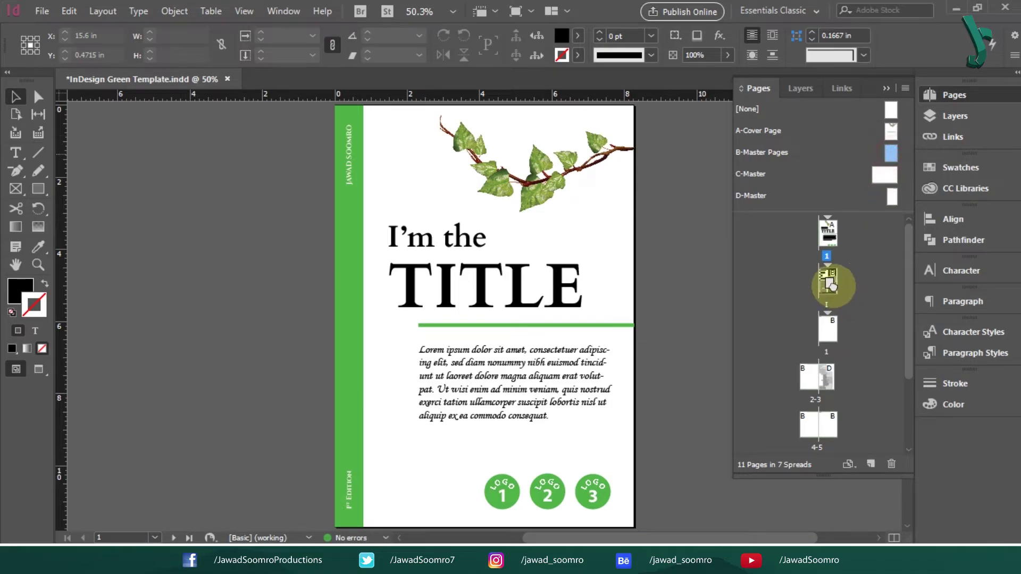
drag(891, 153, 824, 330)
drag(903, 199, 816, 382)
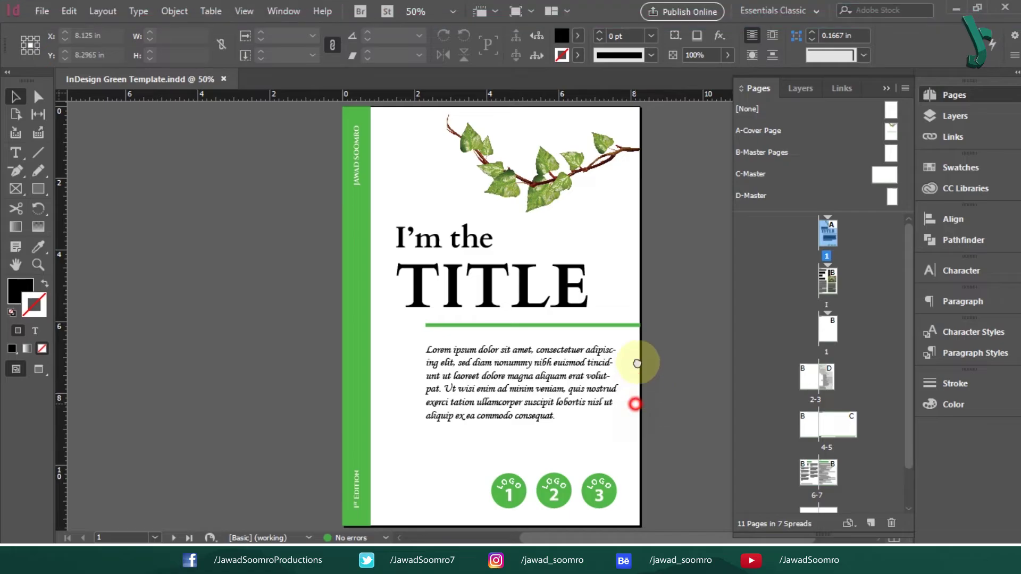
Step: Look through the document pages and check which master is assigned to each spread
scroll(585, 266, down, 15)
scroll(573, 479, down, 10)
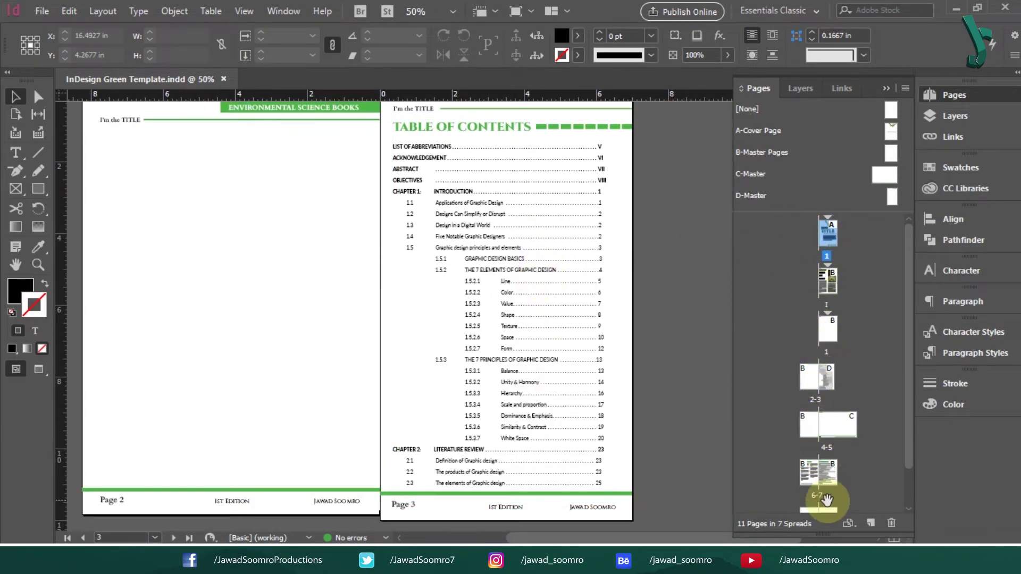
scroll(908, 363, down, 2)
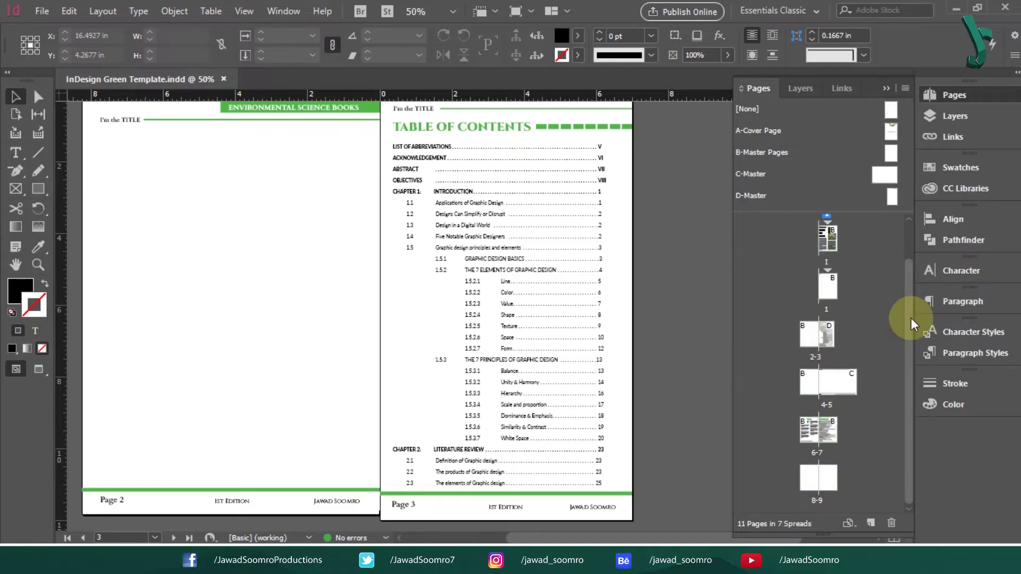
Step: Remove the masters from the cover page and the Chapter 1 page by applying None to them
drag(909, 318, 907, 230)
drag(891, 108, 832, 238)
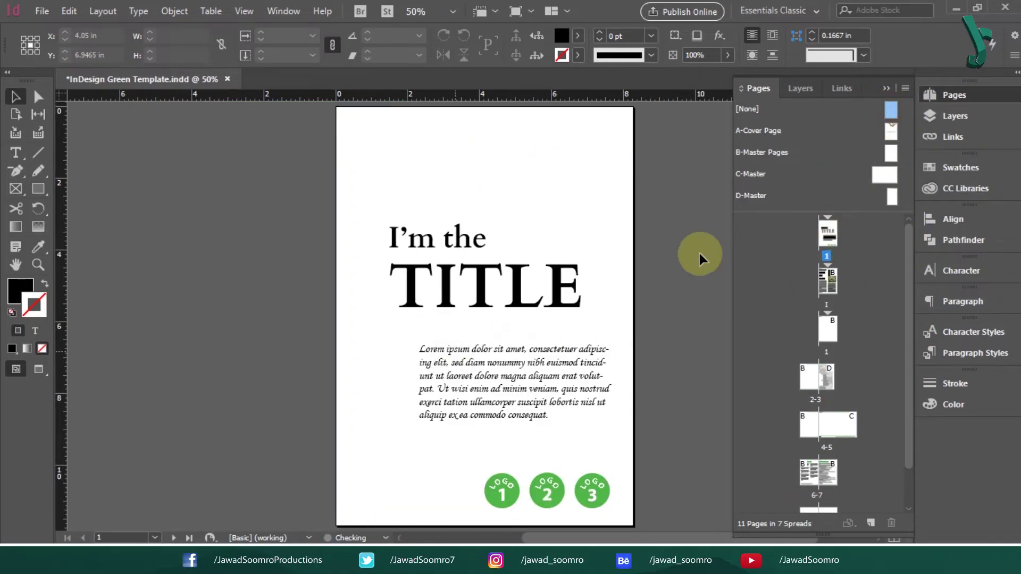
double_click(826, 282)
drag(884, 116, 832, 278)
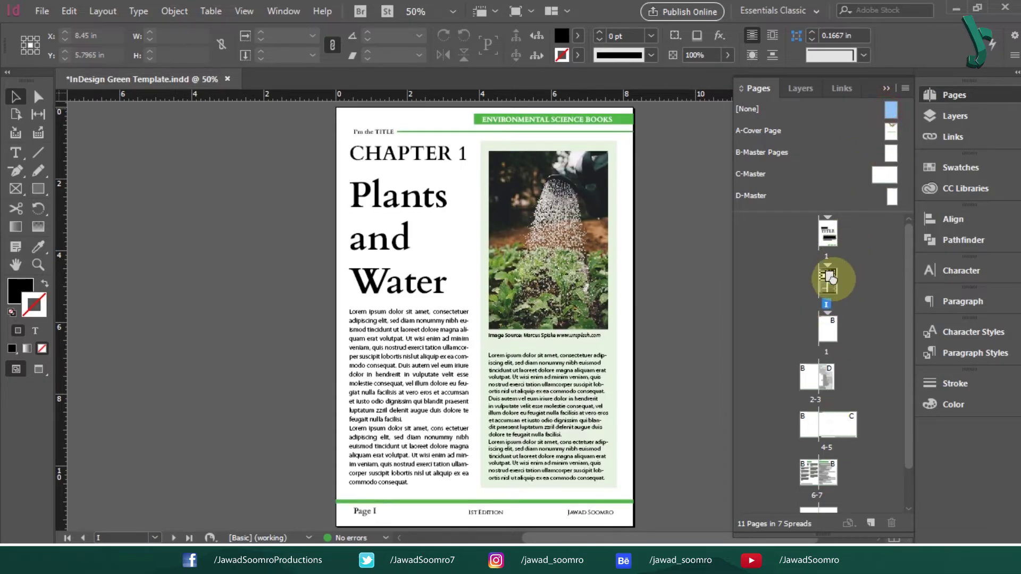
Step: Apply the None master to page 2 and the Table of Contents on page 3
double_click(813, 372)
drag(890, 109, 809, 377)
double_click(835, 382)
drag(890, 109, 834, 376)
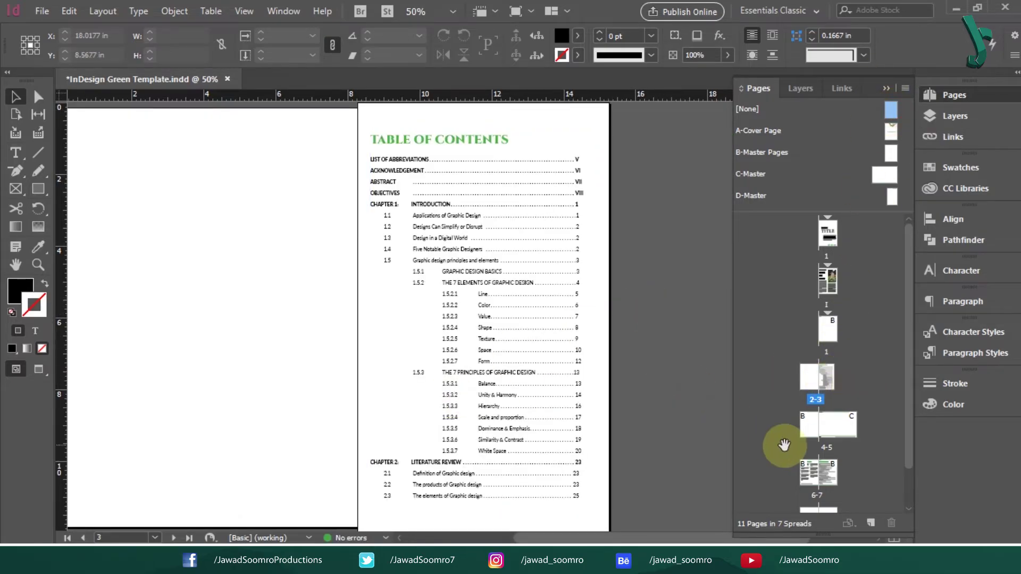
Step: Apply the None master to the References and Glossary pages, 6 and 7
double_click(818, 475)
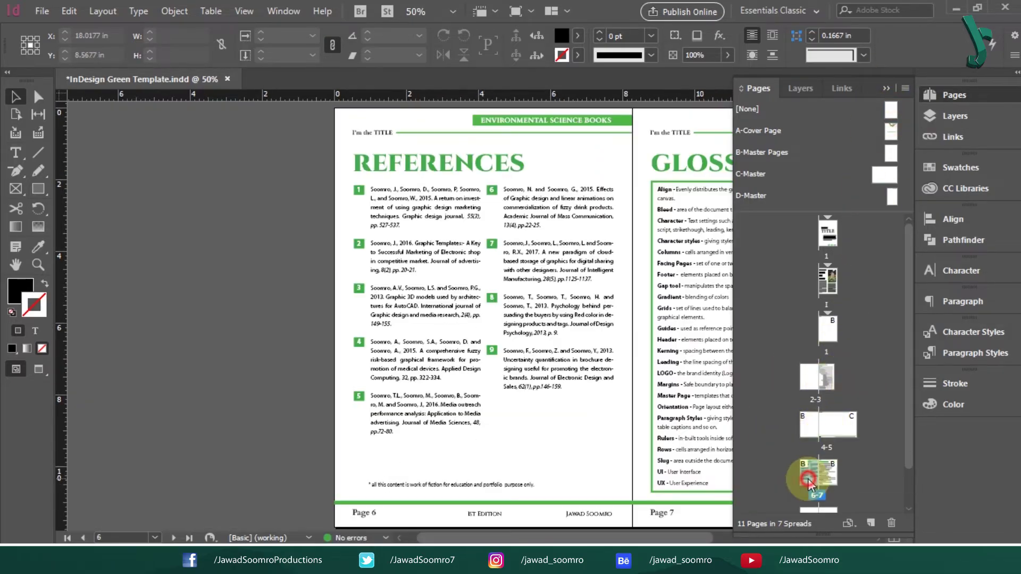
drag(869, 115, 811, 473)
drag(877, 112, 841, 475)
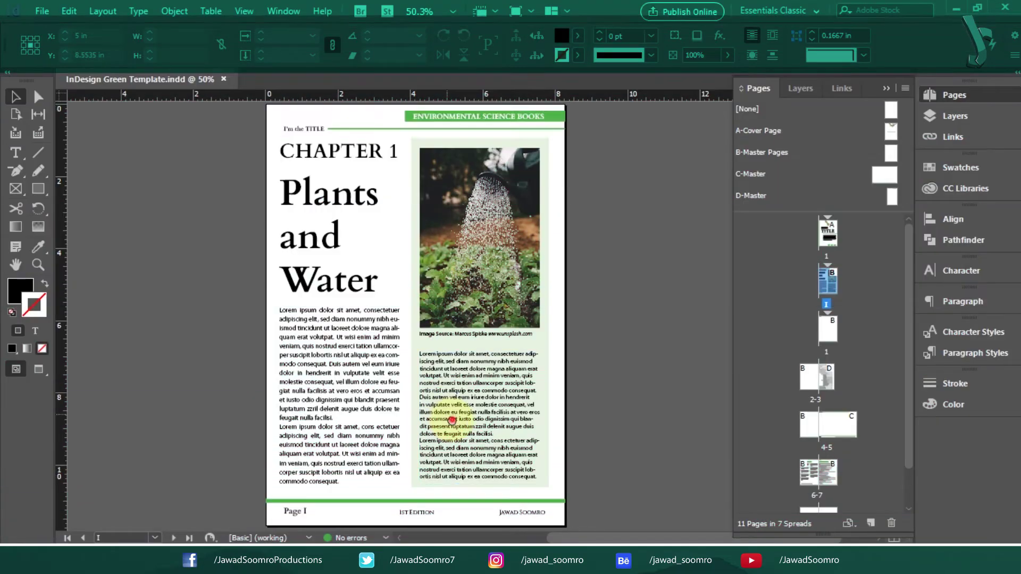
Step: Look through the pages from Chapter 1 to the Table of Contents, examining their headers, footers and page numbers
scroll(456, 422, down, 10)
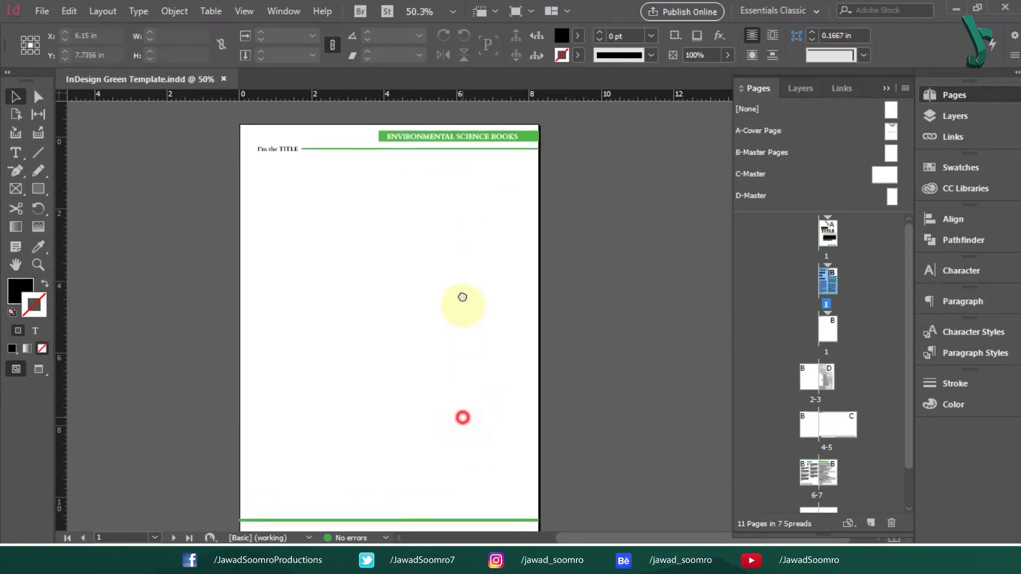
scroll(462, 297, down, 10)
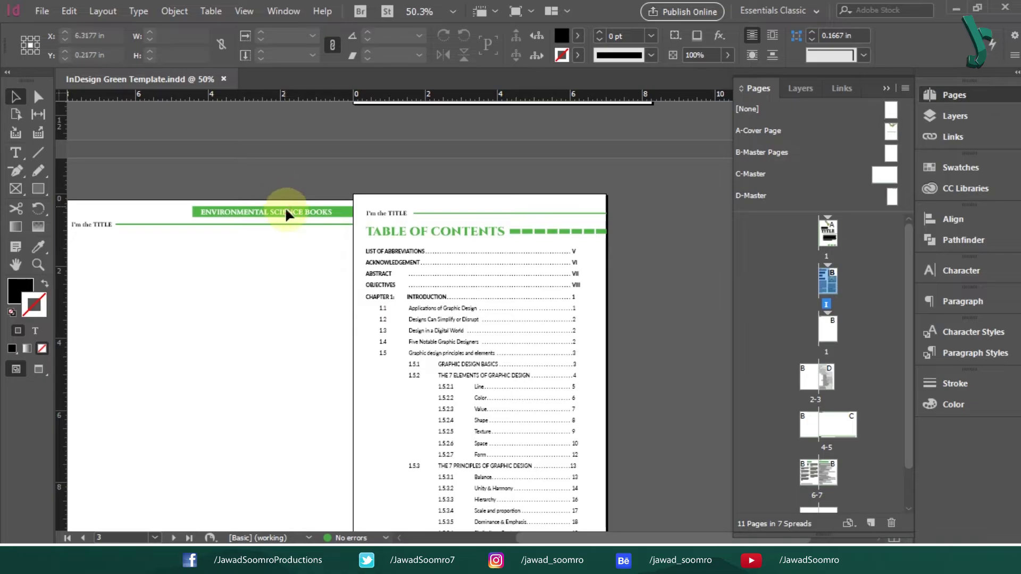
scroll(278, 392, down, 3)
click(184, 508)
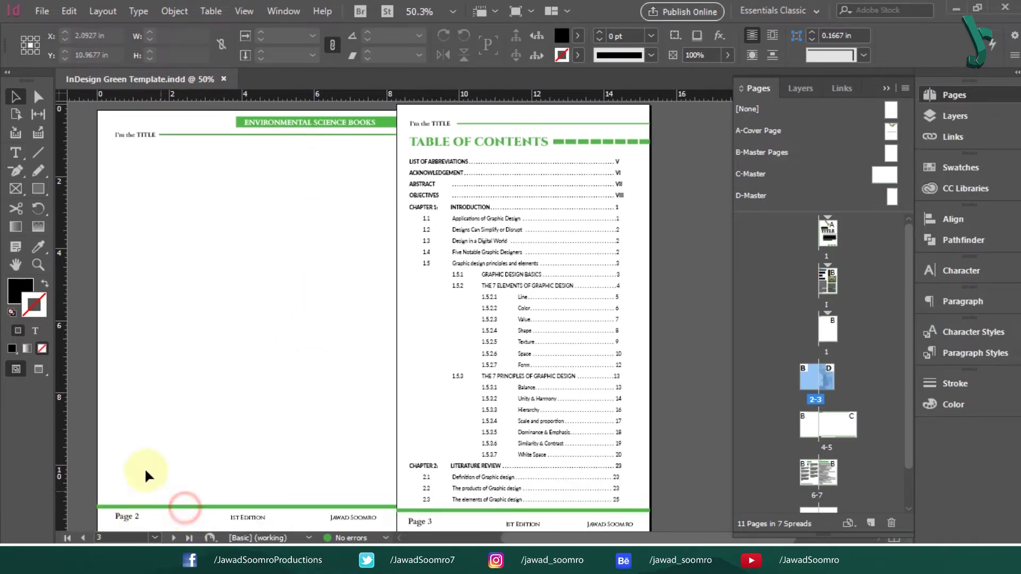
scroll(276, 449, down, 3)
drag(445, 342, 330, 429)
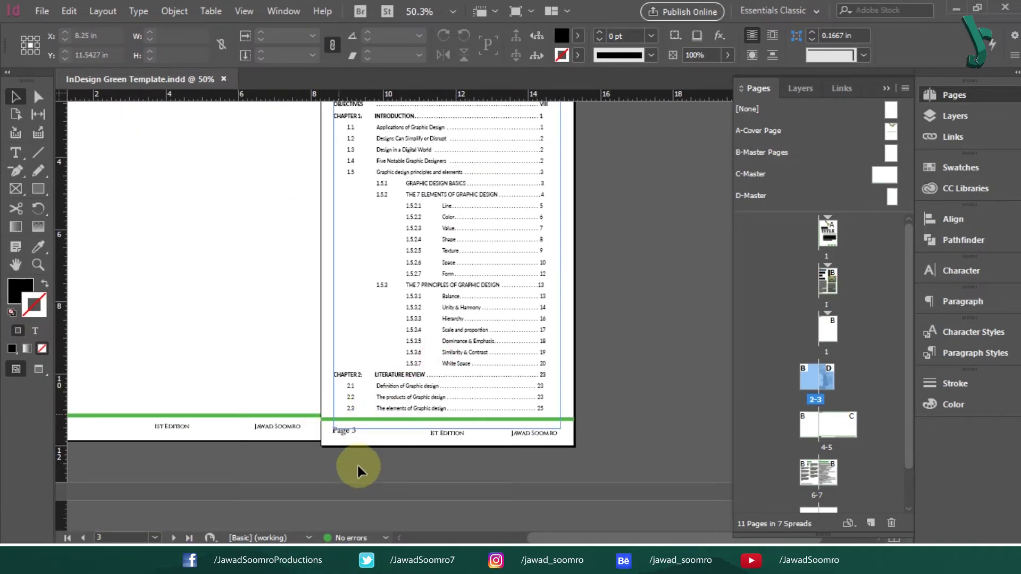
drag(603, 318, 553, 403)
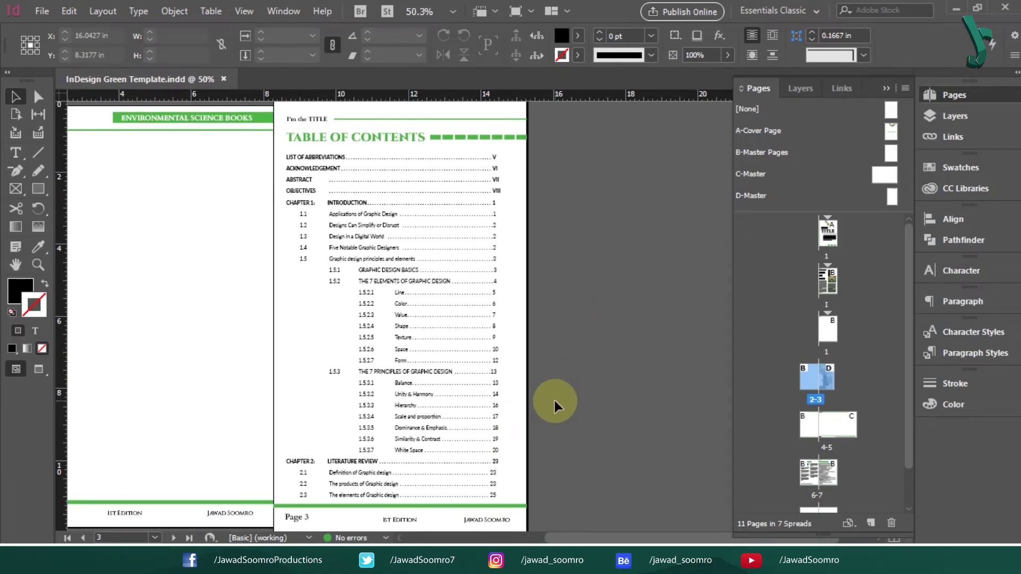
Step: Duplicate the D-Master spread and delete the page number from the copy
double_click(893, 195)
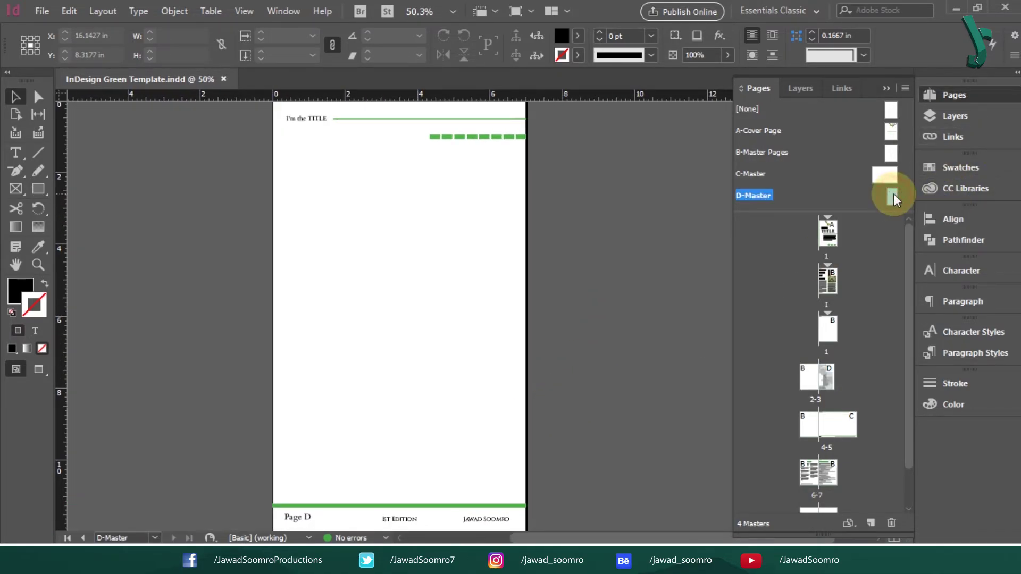
right_click(893, 195)
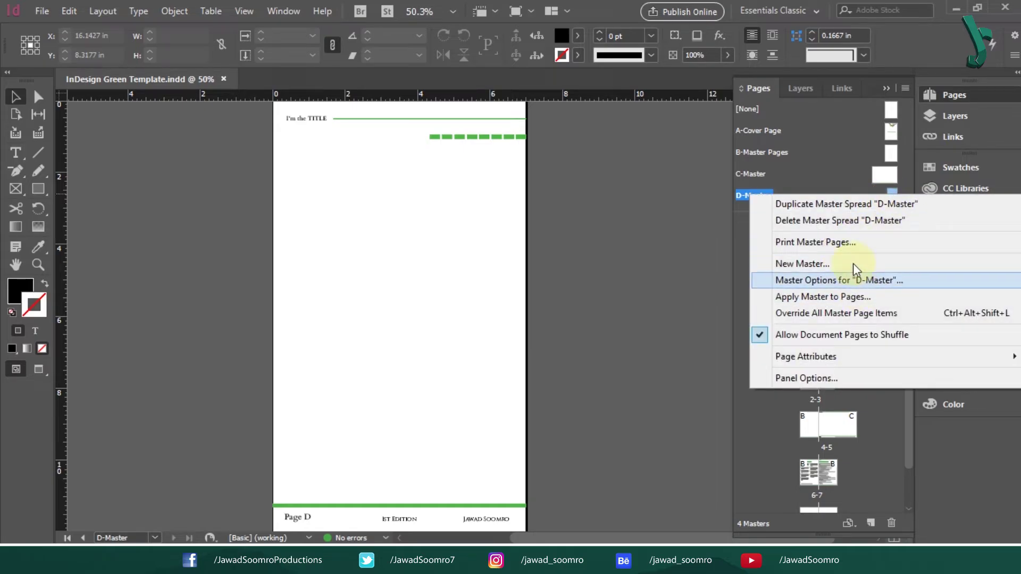
click(846, 205)
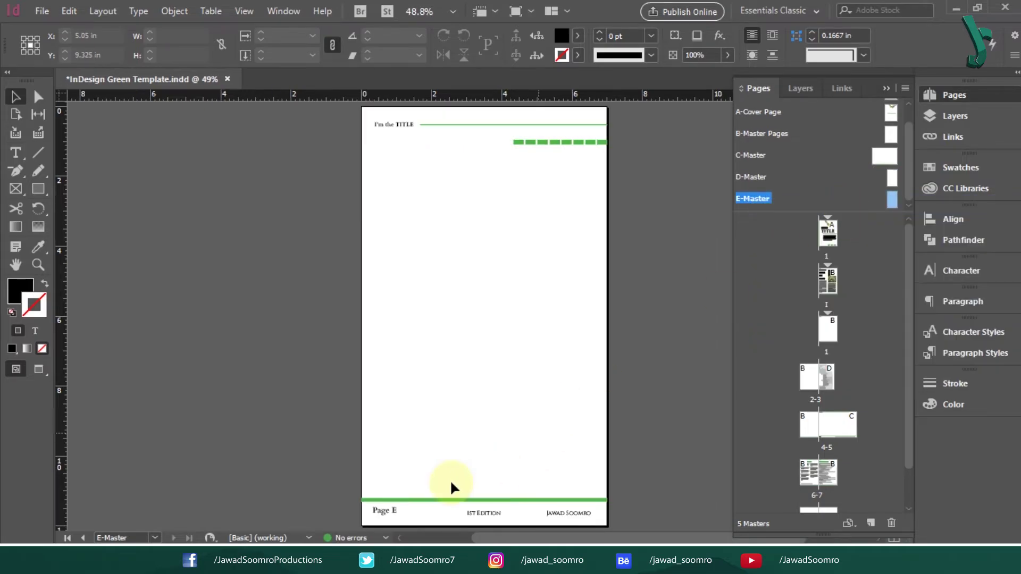
click(395, 512)
key(Delete)
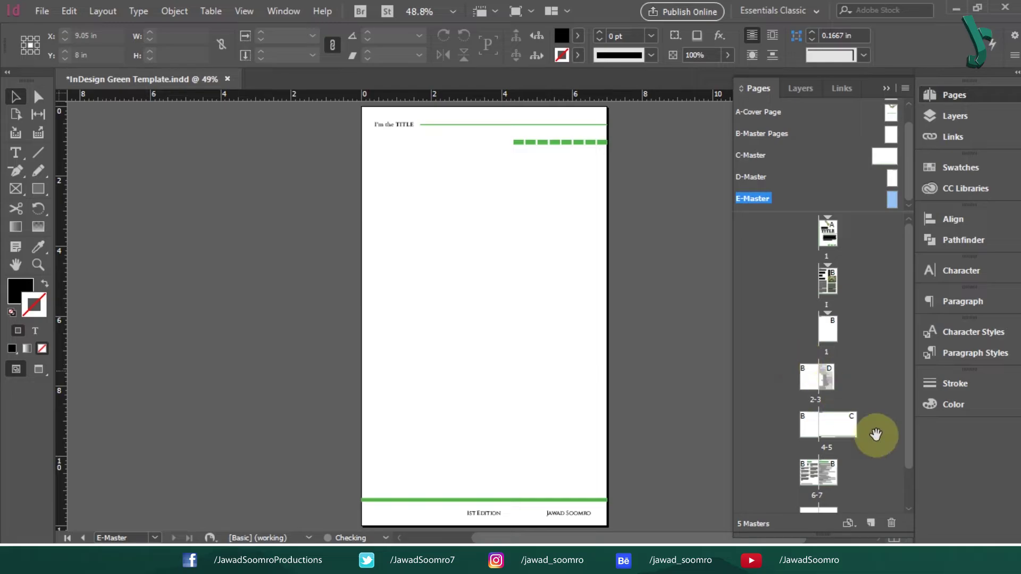
Step: Apply E-Master to the Table of Contents on page 3
scroll(894, 381, down, 1)
double_click(828, 336)
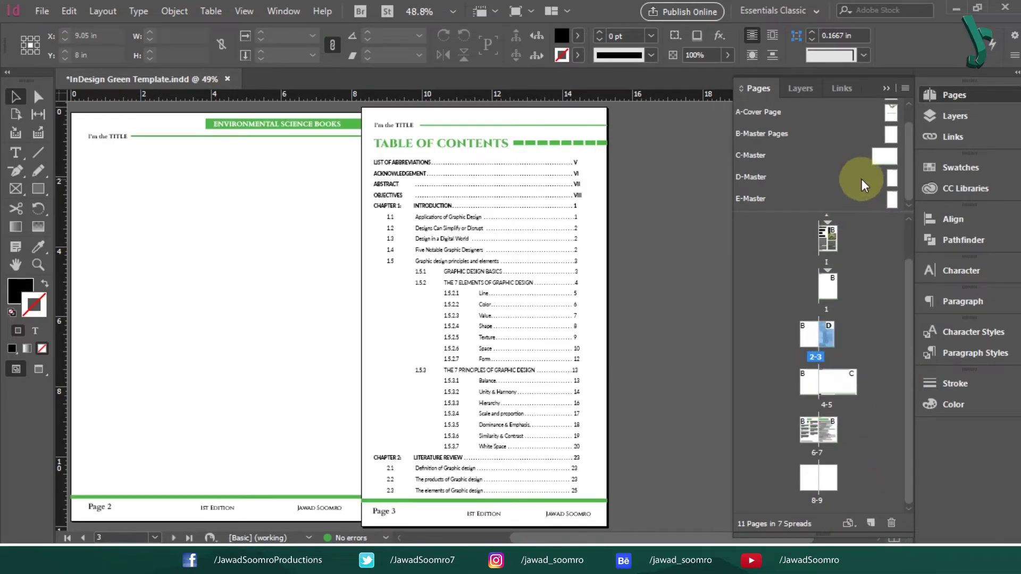
drag(895, 199, 829, 340)
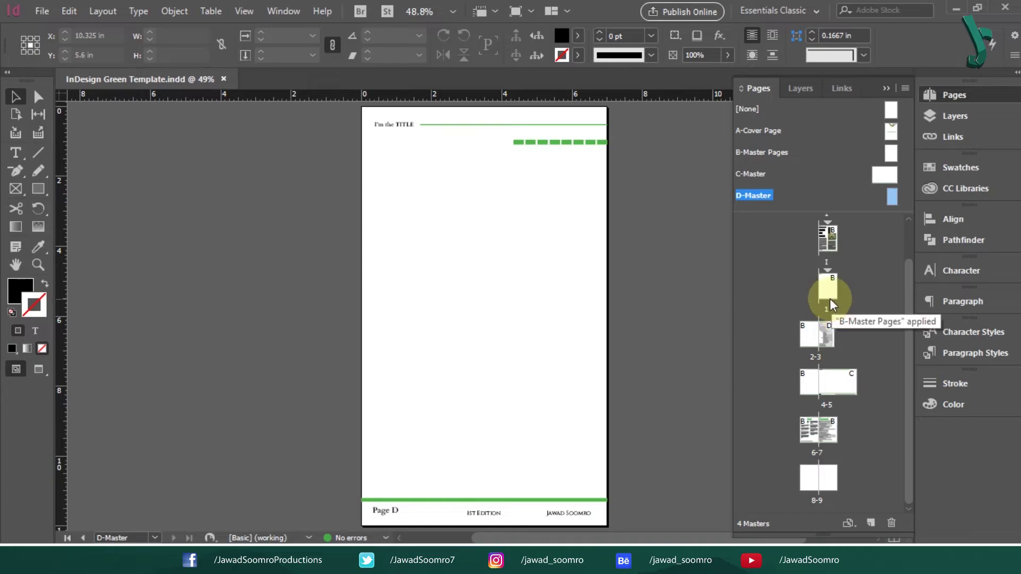
Step: Override the master page number on the Table of Contents page and delete it from that page
double_click(828, 334)
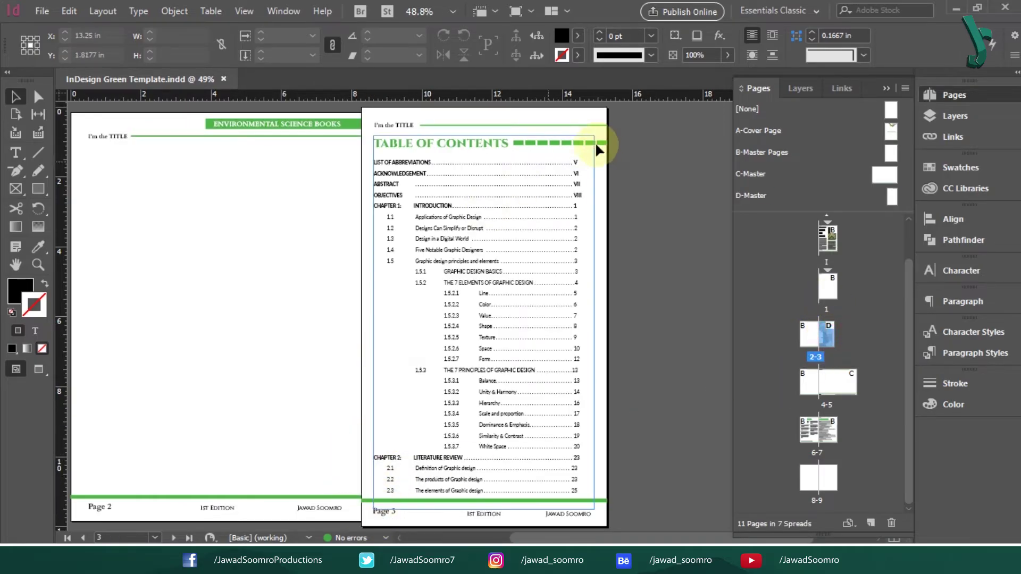
right_click(892, 194)
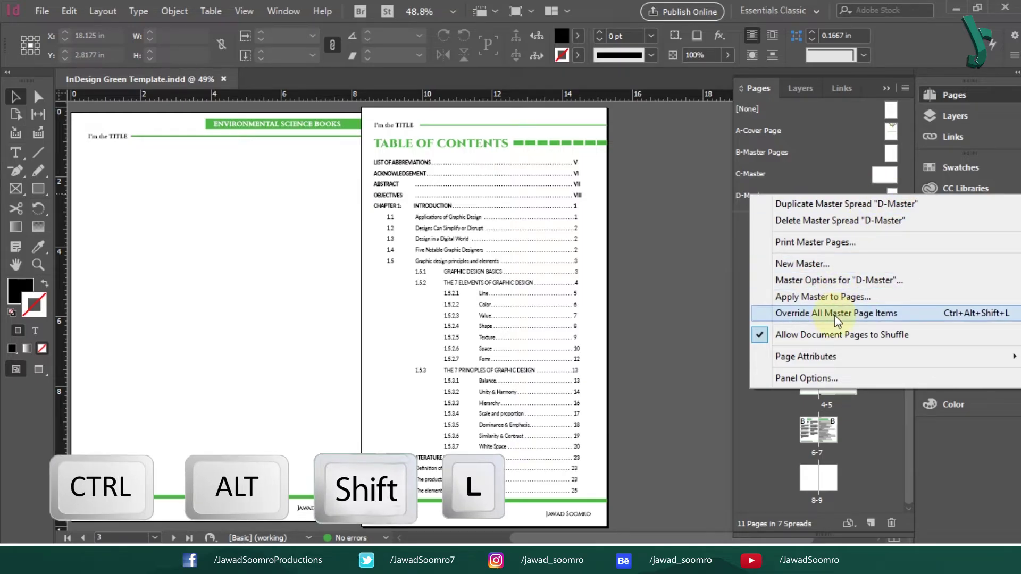
click(1003, 323)
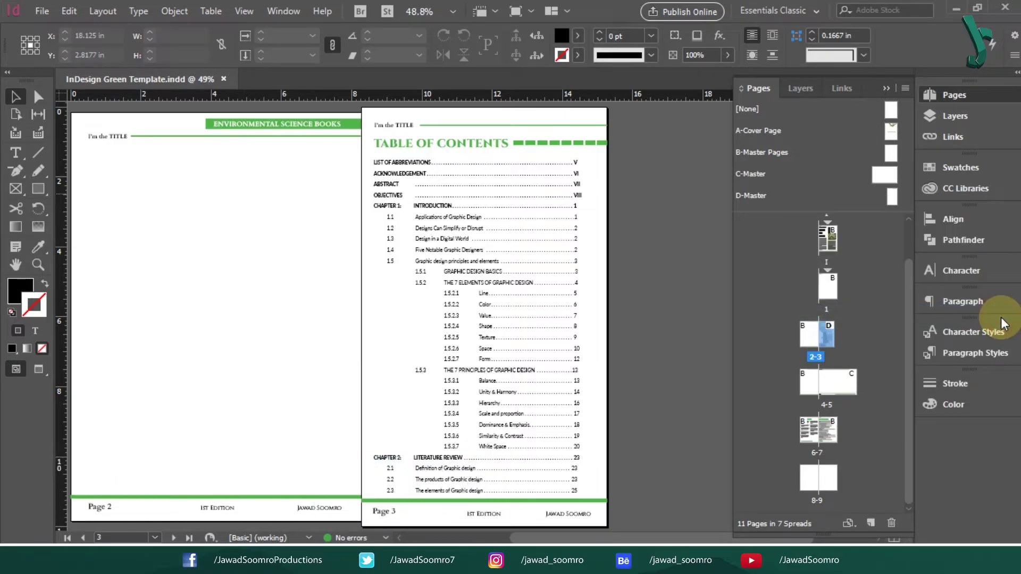
click(412, 142)
click(431, 127)
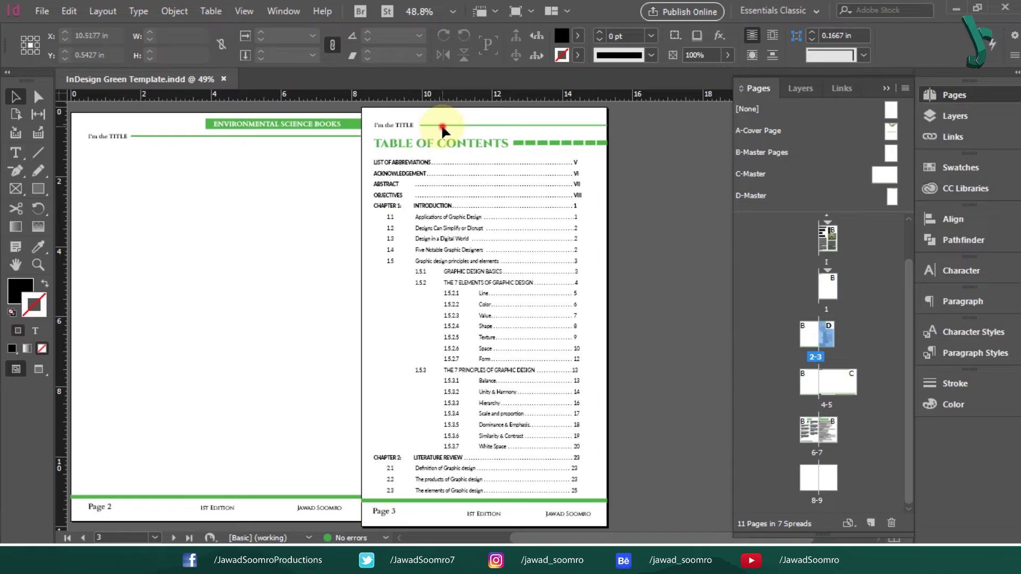
drag(443, 116, 454, 131)
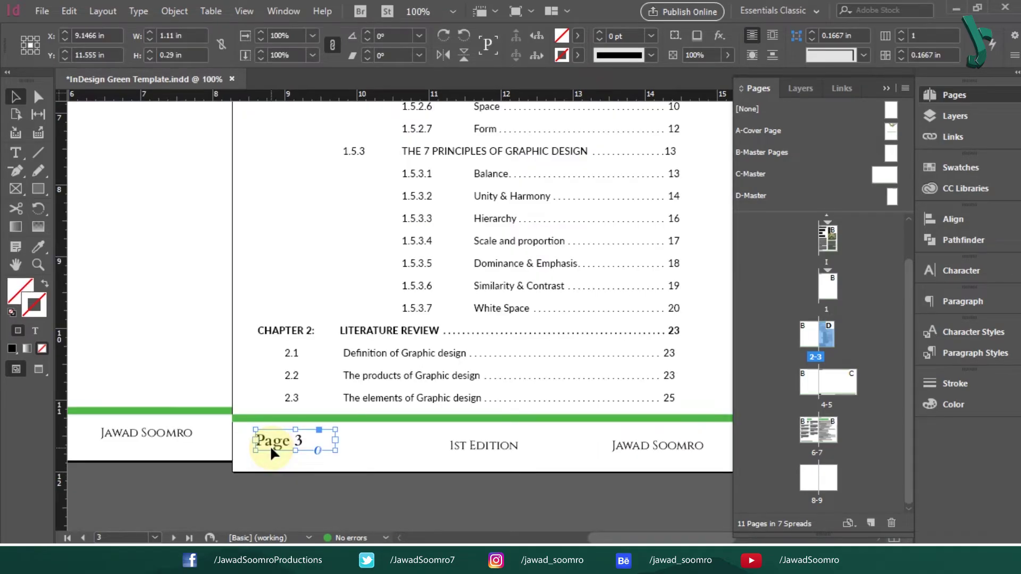
key(Delete)
Step: Check whether the remaining master items on page 3 can be selected, examining the page from footer to header
drag(398, 481, 730, 420)
click(621, 495)
drag(397, 484, 712, 424)
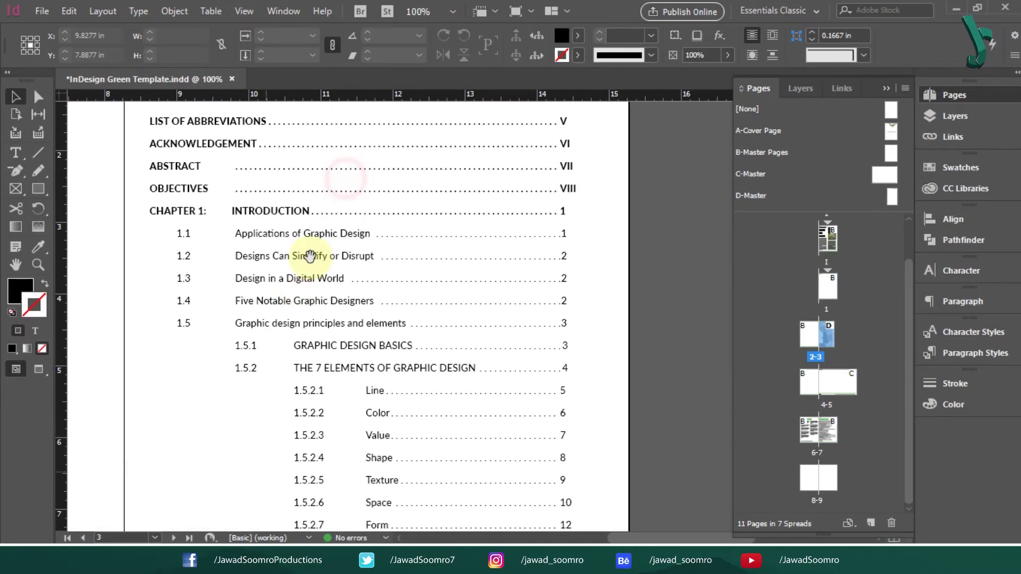
drag(310, 257, 425, 510)
drag(347, 315, 405, 367)
click(396, 367)
key(ctrl+alt+0)
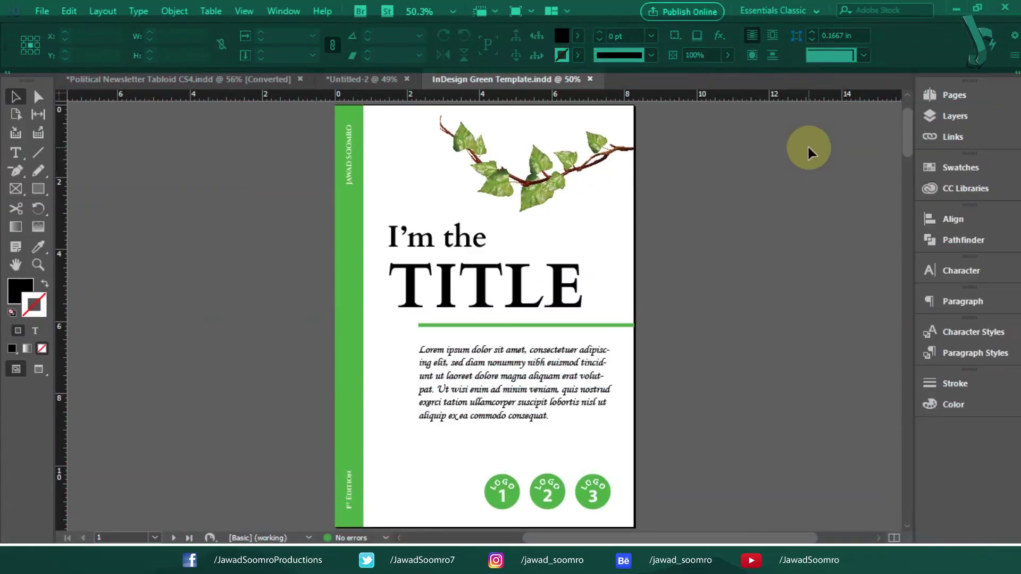
Step: Close the Political Newsletter Tabloid CS4 document without saving it
click(146, 79)
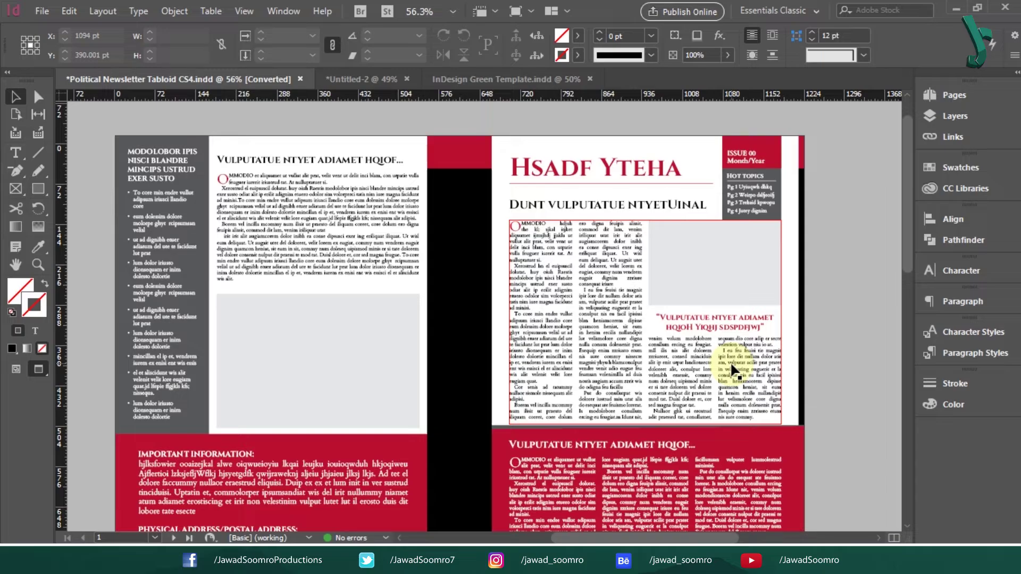
scroll(732, 370, down, 1)
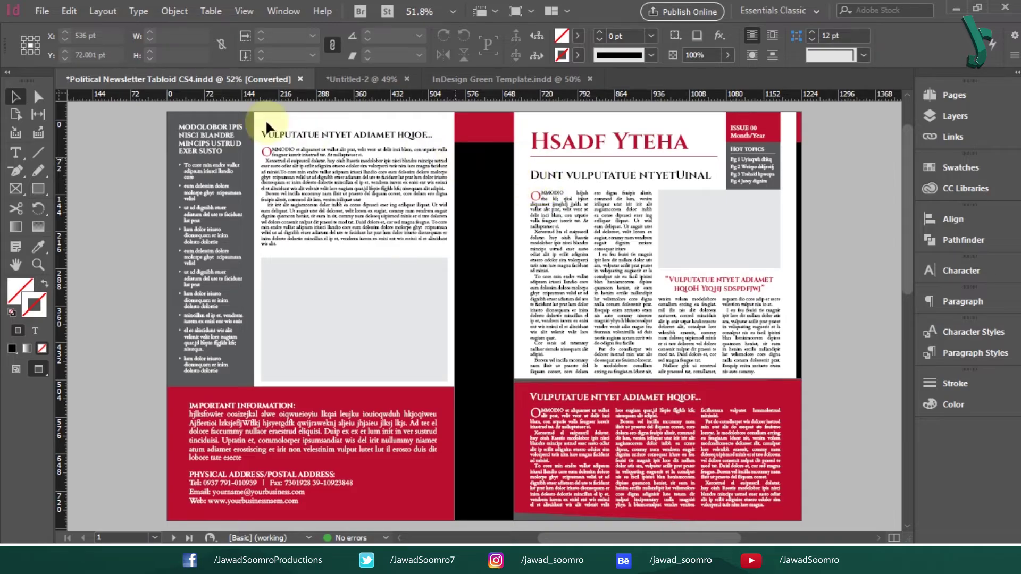
click(300, 78)
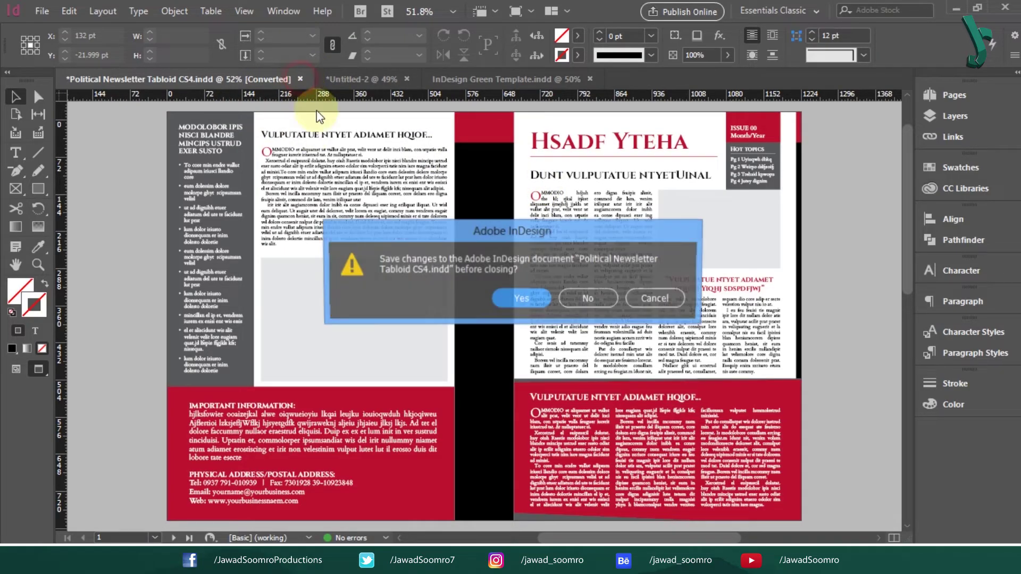
click(585, 299)
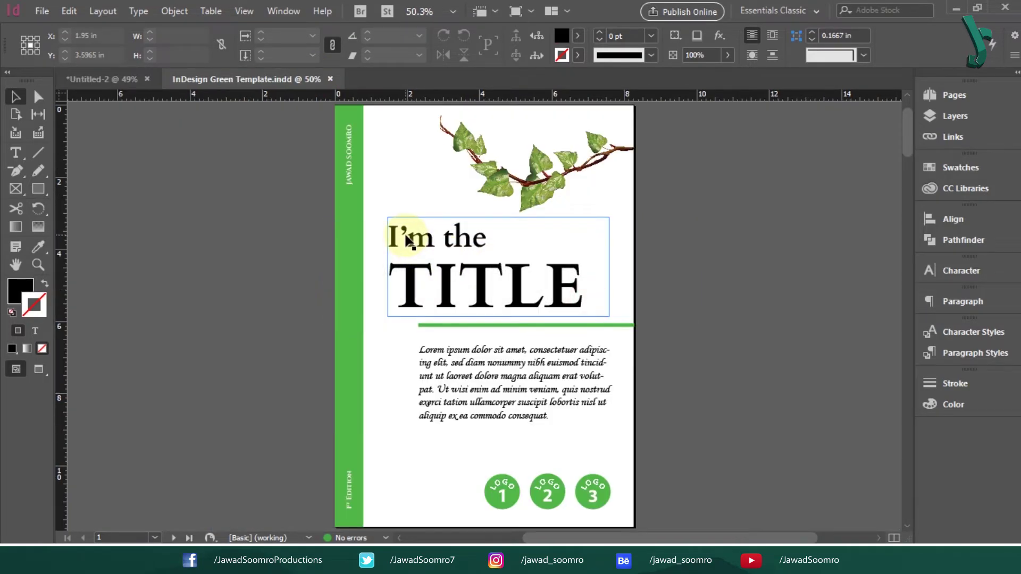
Step: Switch to the Untitled-2 document and show its masters and pages
click(80, 80)
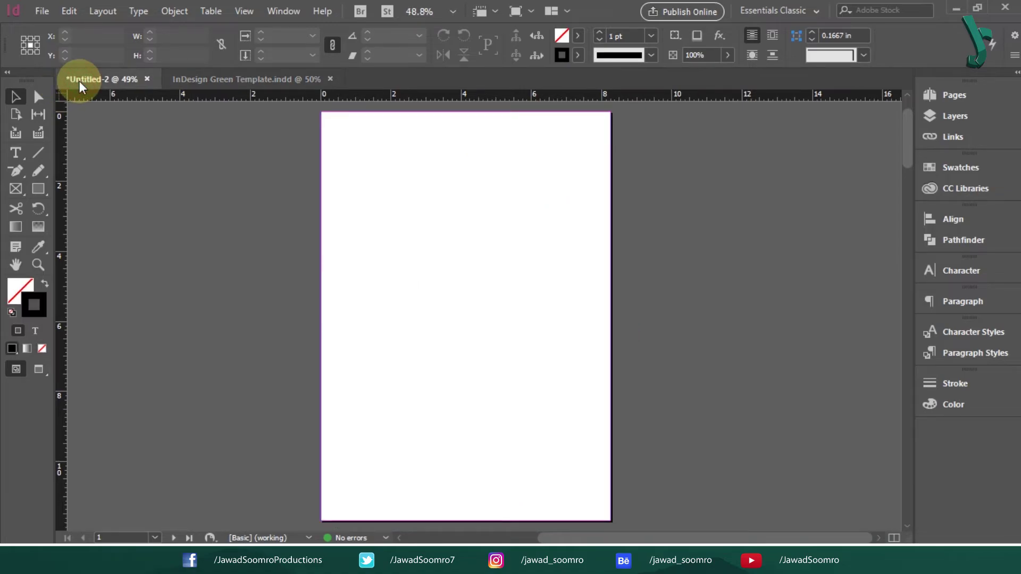
click(284, 11)
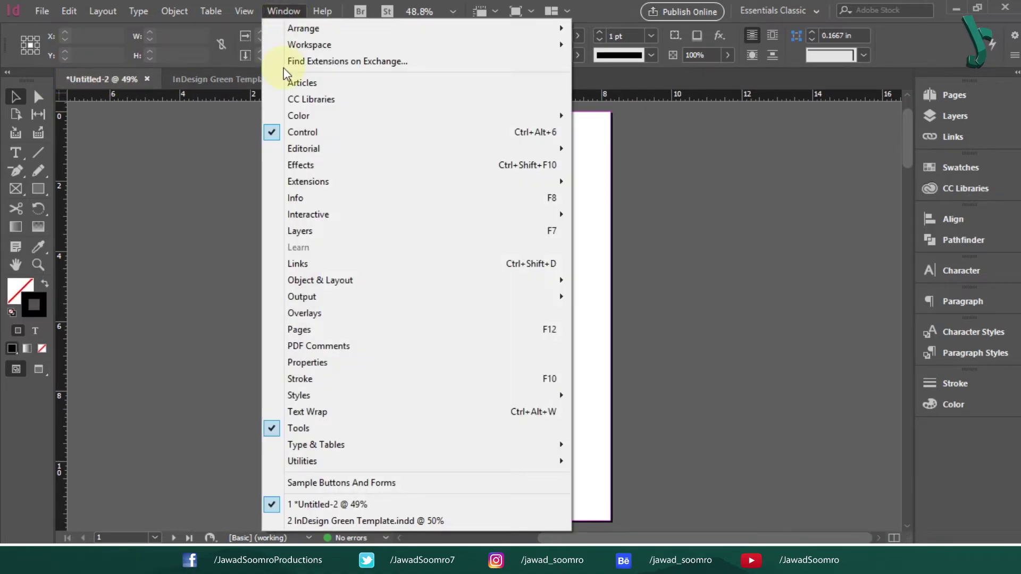
click(548, 331)
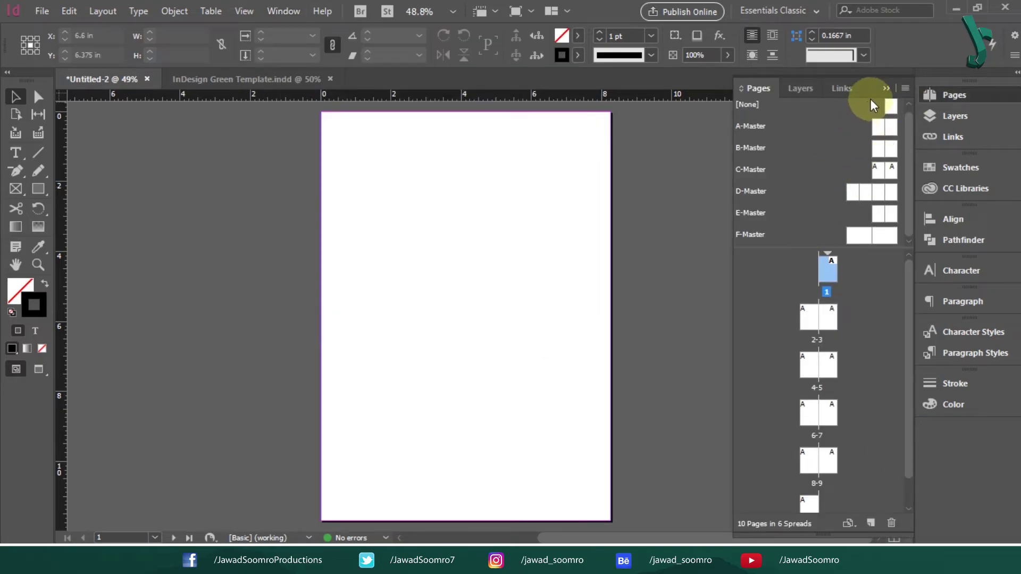
Step: Load the master pages from Ms Word Data Management.indd, renaming the imported masters instead of replacing the existing ones
click(907, 88)
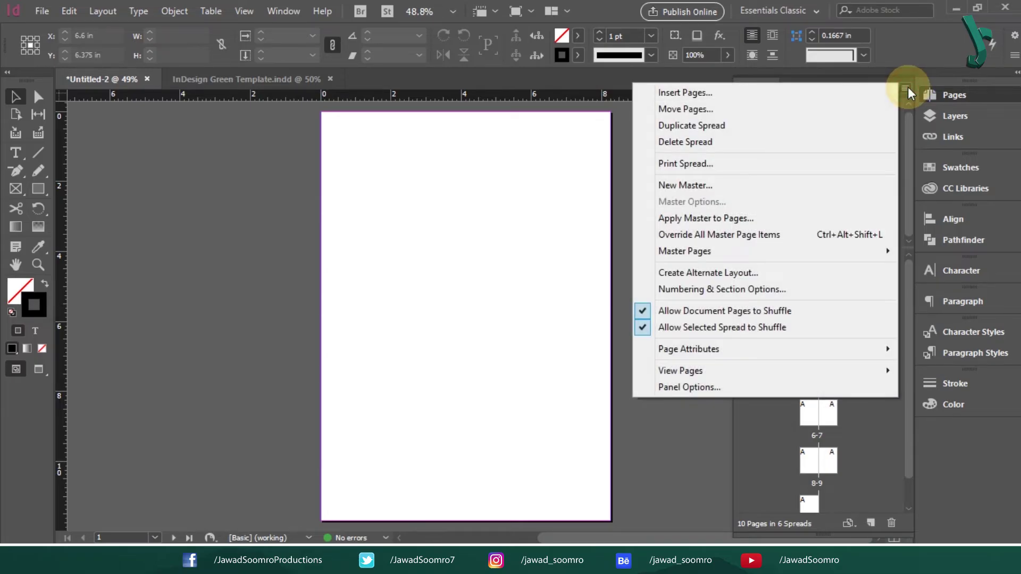
mouse_move(737, 256)
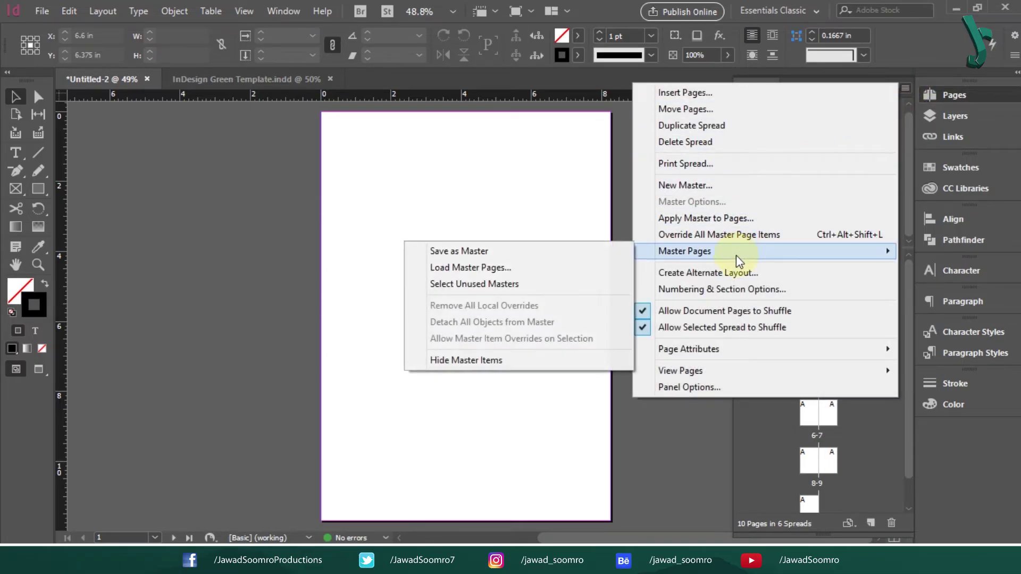
click(458, 270)
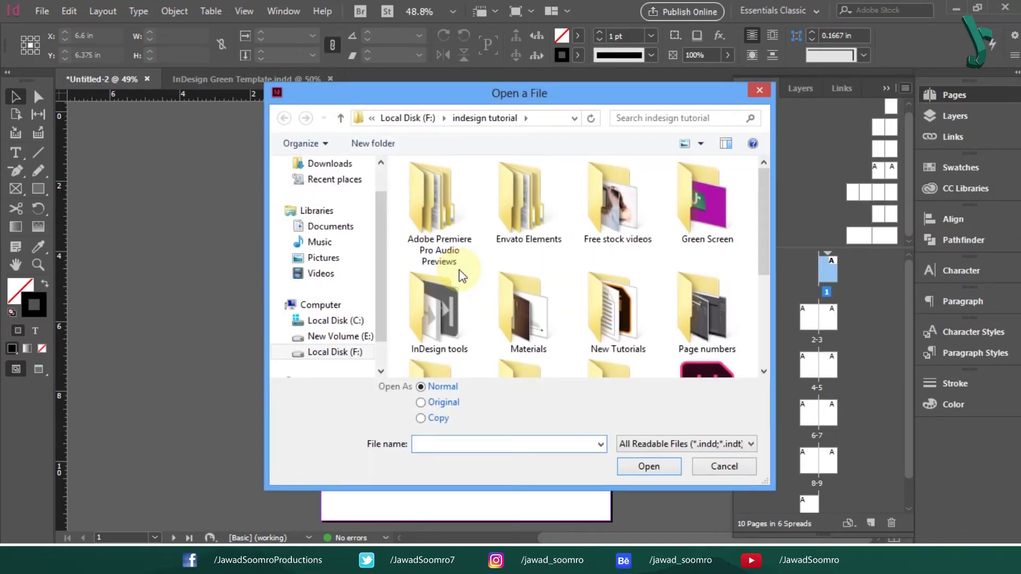
drag(764, 225, 776, 312)
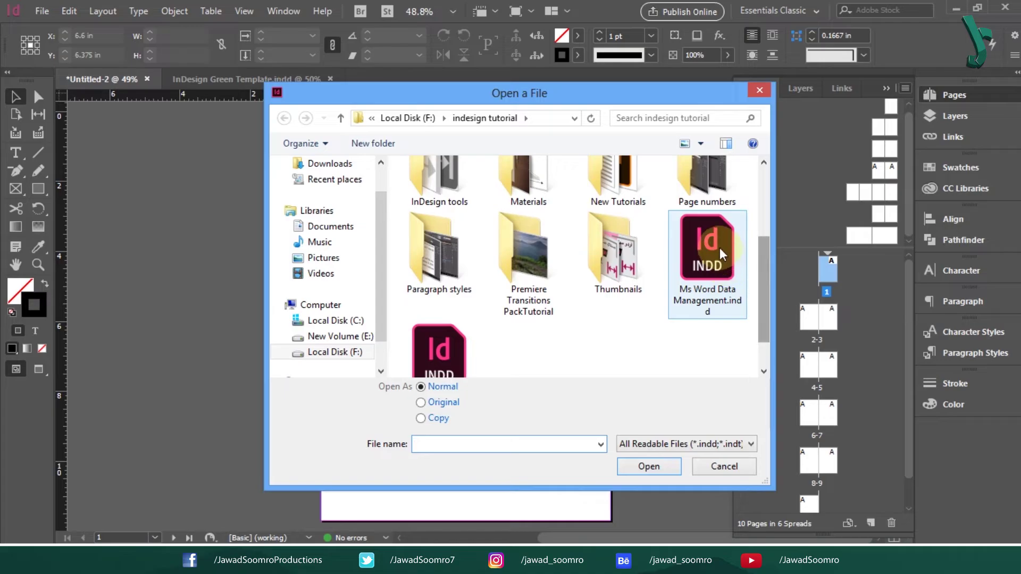
click(719, 248)
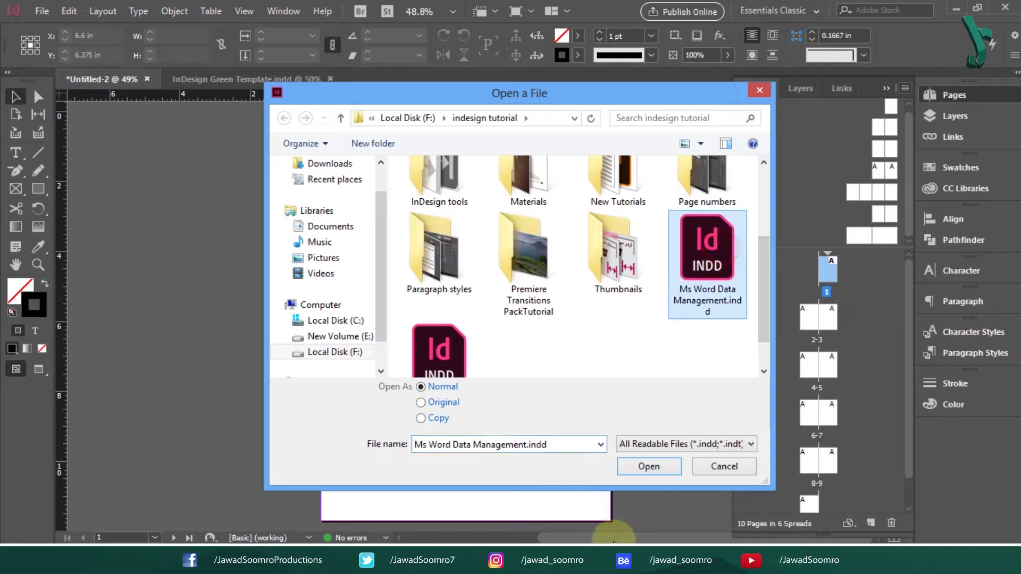
click(631, 471)
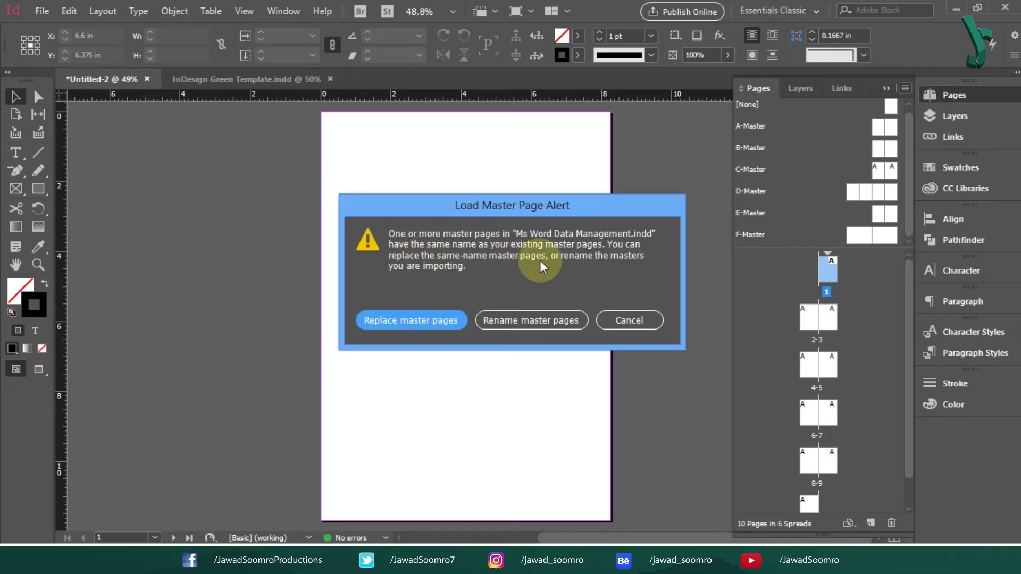
click(502, 321)
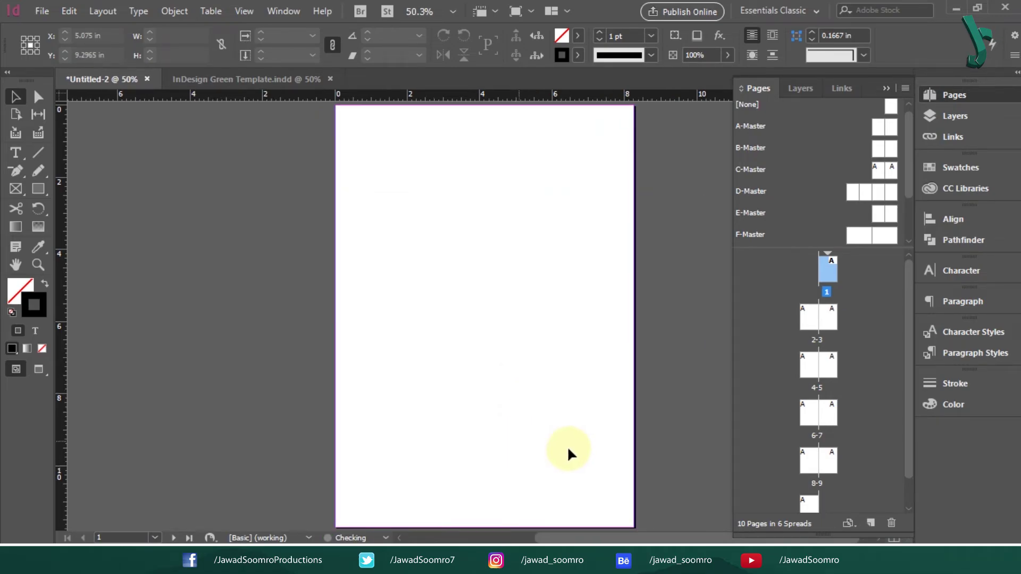
Step: Look through the imported G-Master, H-Master and LS-Master, examining their layouts
drag(907, 151, 909, 204)
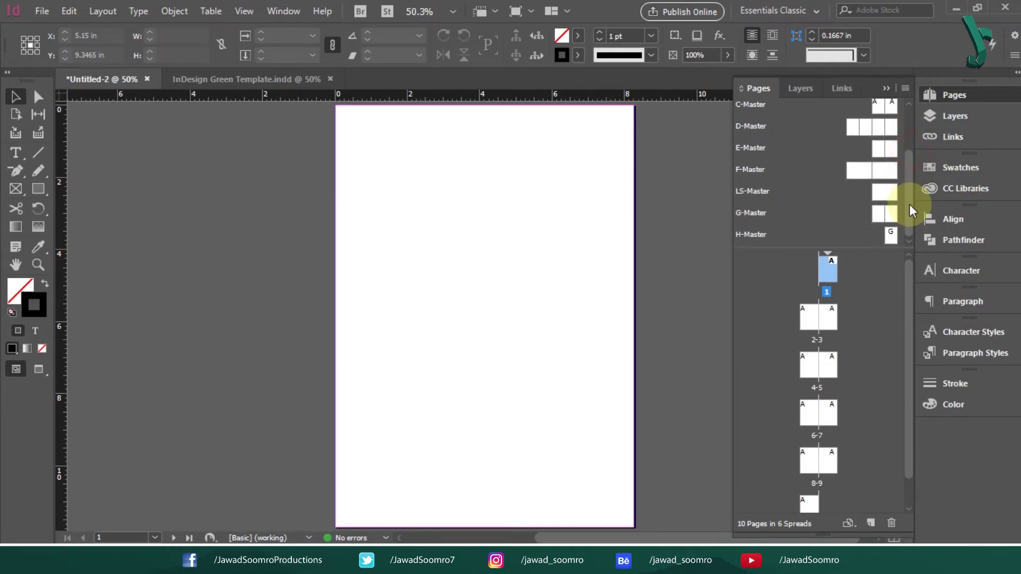
double_click(876, 214)
mouse_move(896, 222)
mouse_down()
mouse_move(839, 280)
mouse_move(891, 235)
mouse_up()
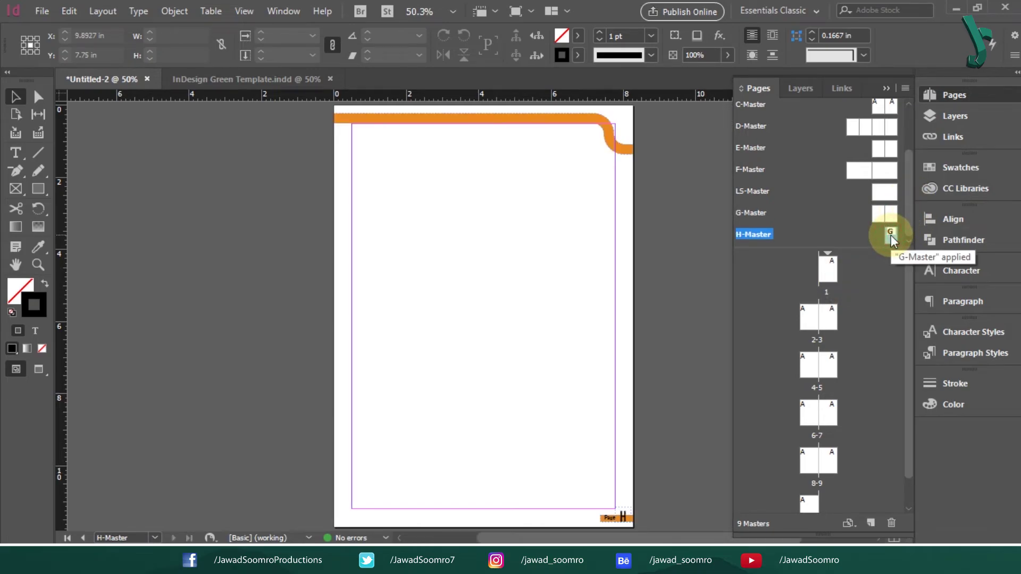
double_click(882, 195)
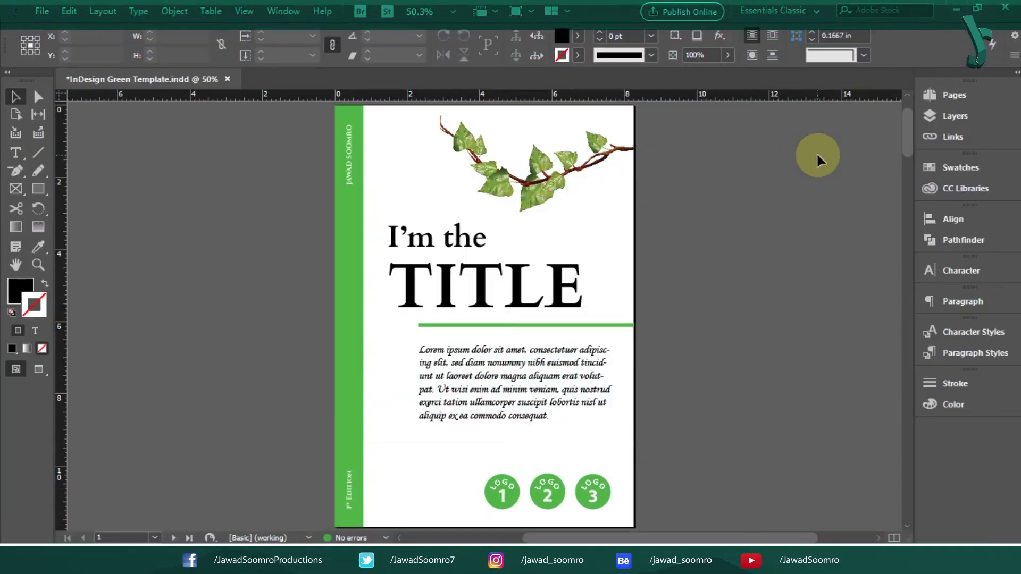
Step: Create a 10-page portrait document, 8.2677 by 11.6929 in, with inches as units, Facing Pages off and 0 in margins
click(42, 10)
click(42, 13)
click(48, 13)
mouse_move(66, 28)
click(397, 27)
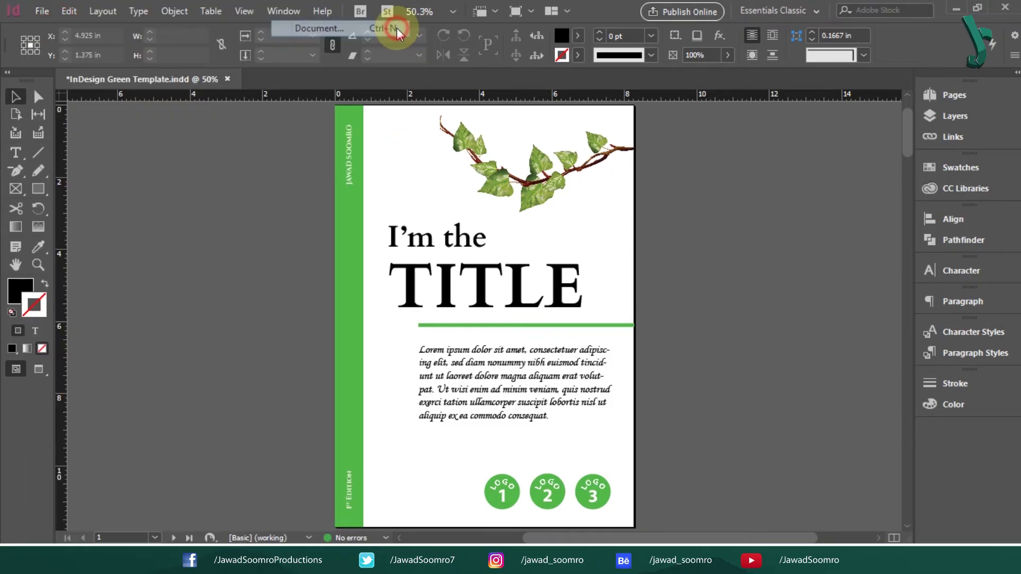
click(584, 149)
click(562, 228)
click(537, 236)
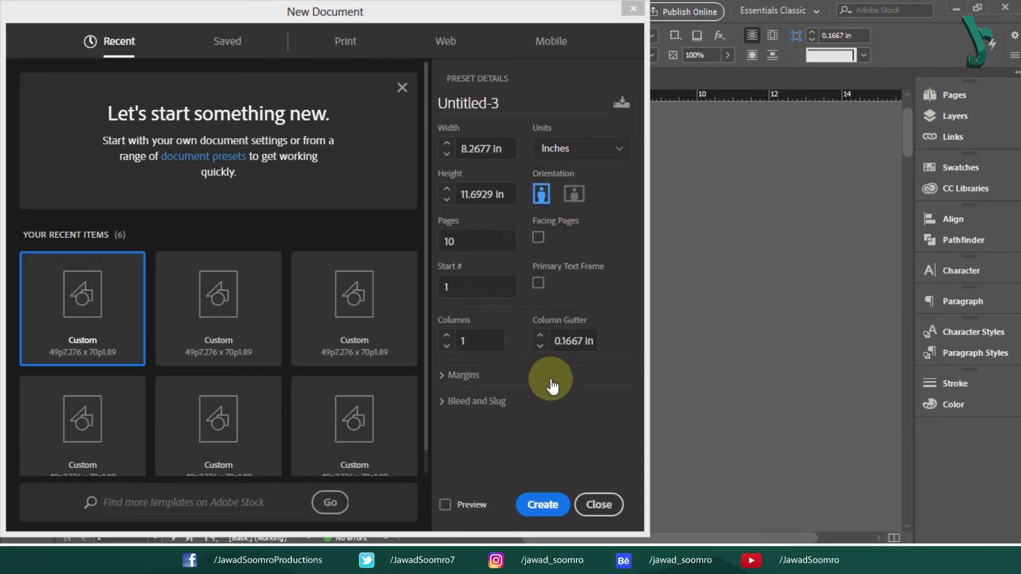
click(459, 375)
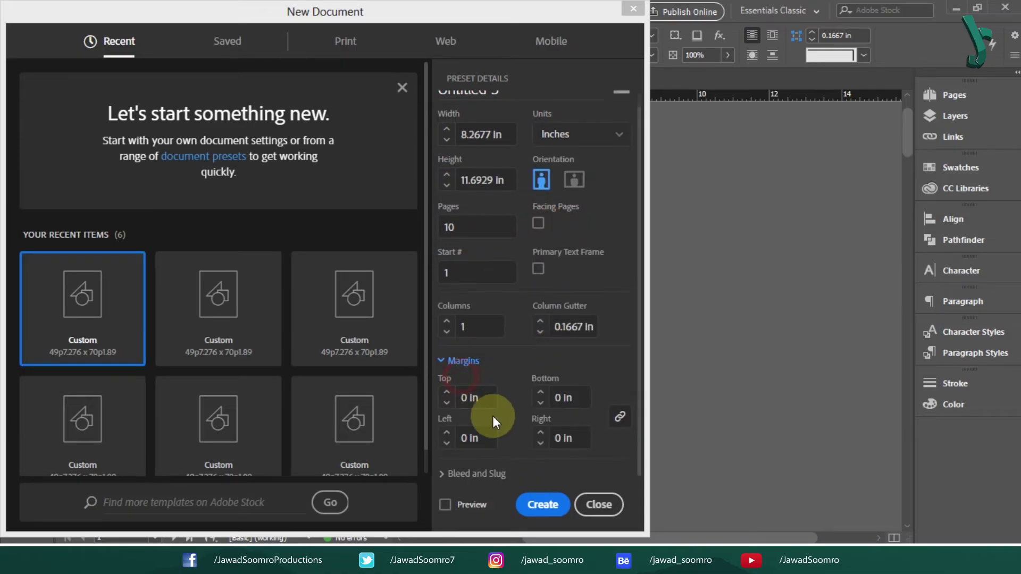
click(545, 505)
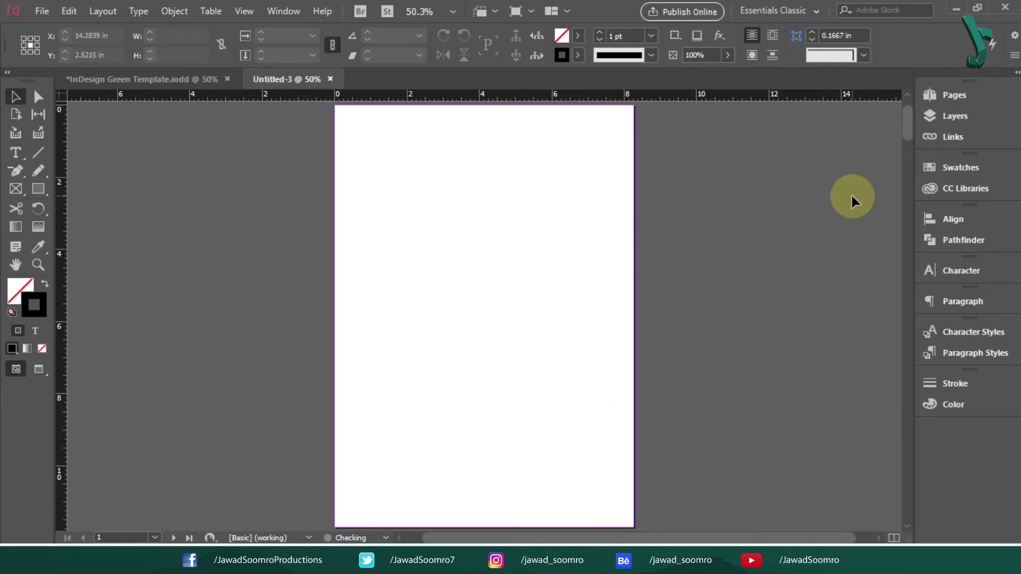
Step: Place the stained paper image on page 1, rotate it 90° and resize it to fill the page at 11.6929 by 8.2677 in
click(42, 11)
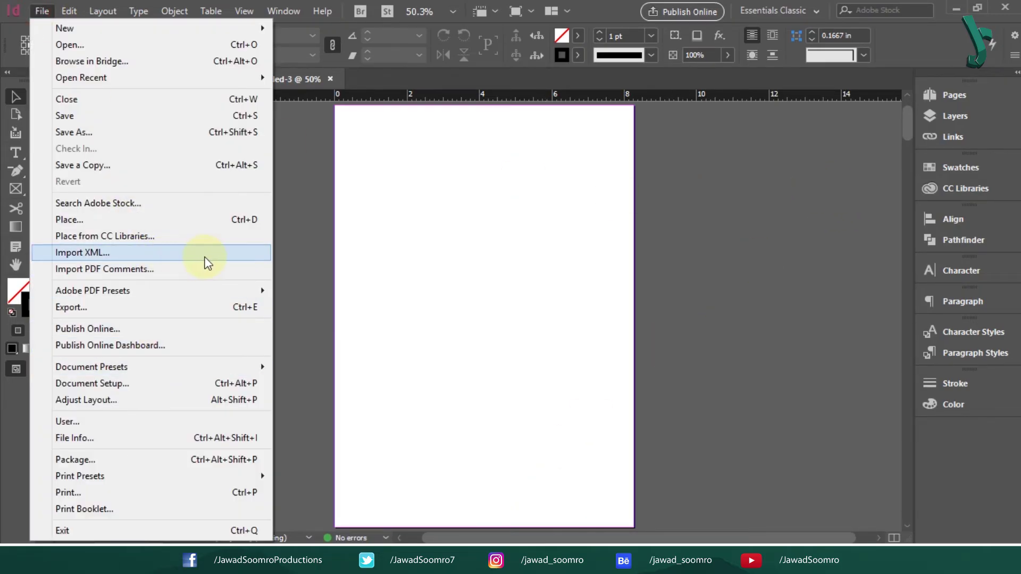
click(232, 223)
drag(166, 200, 661, 392)
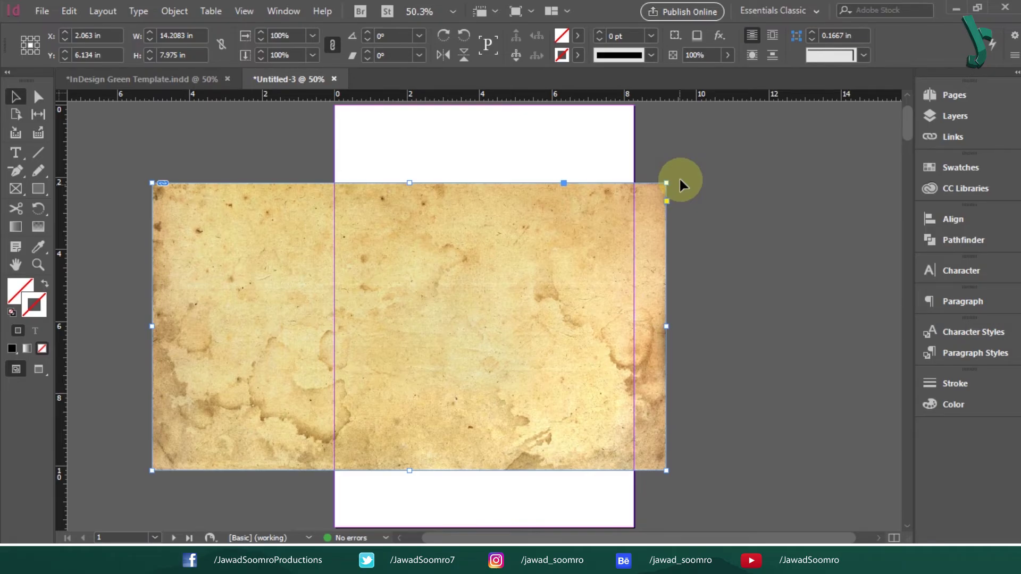
drag(665, 181, 246, 186)
drag(319, 233, 421, 182)
drag(567, 308, 633, 318)
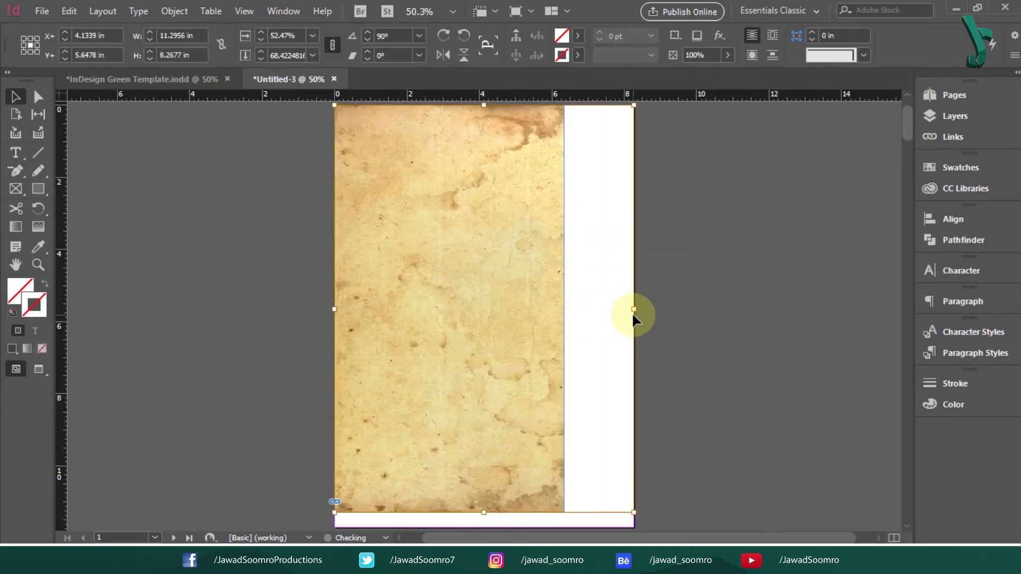
drag(483, 513, 483, 573)
drag(700, 438, 636, 295)
drag(452, 433, 452, 383)
double_click(514, 301)
drag(531, 369, 603, 384)
click(701, 286)
Step: Copy the stained paper image from page 1 and paste it onto all the remaining pages
key(ctrl+minus)
key(ctrl+minus)
key(ctrl+minus)
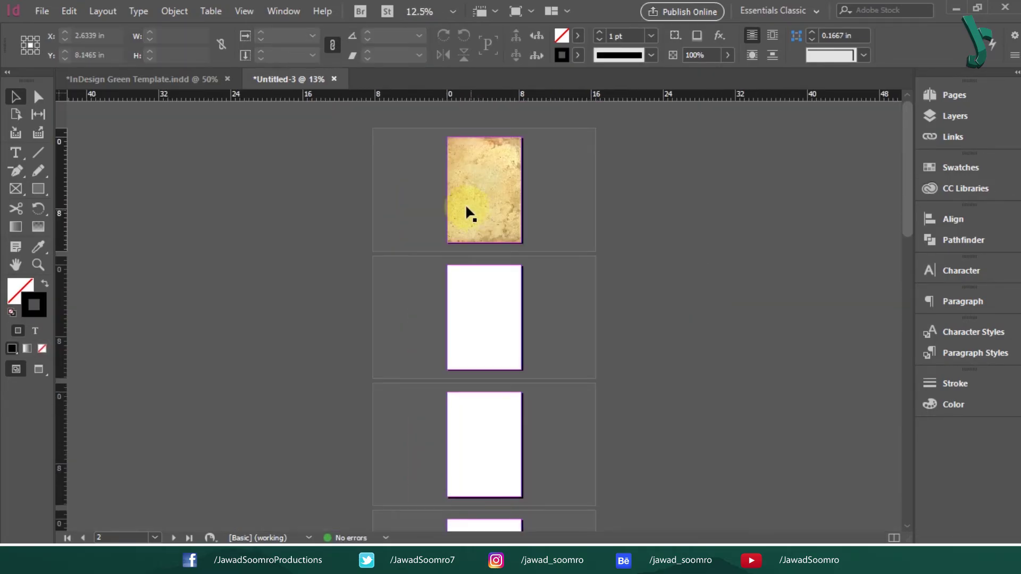
click(467, 209)
click(500, 342)
scroll(520, 497, down, 3)
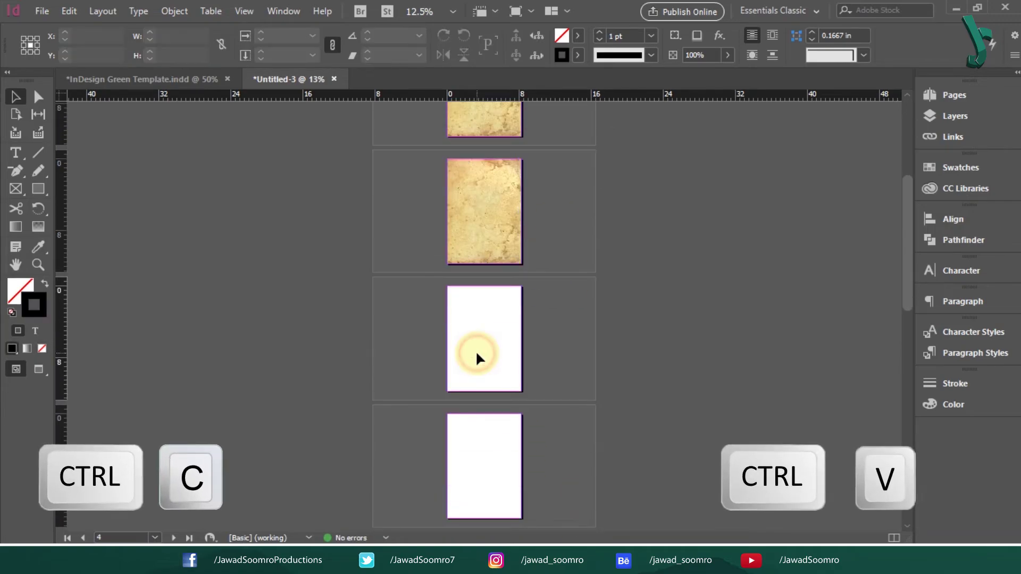
key(ctrl+v)
scroll(476, 351, down, 4)
key(ctrl+v)
key(ctrl+v)
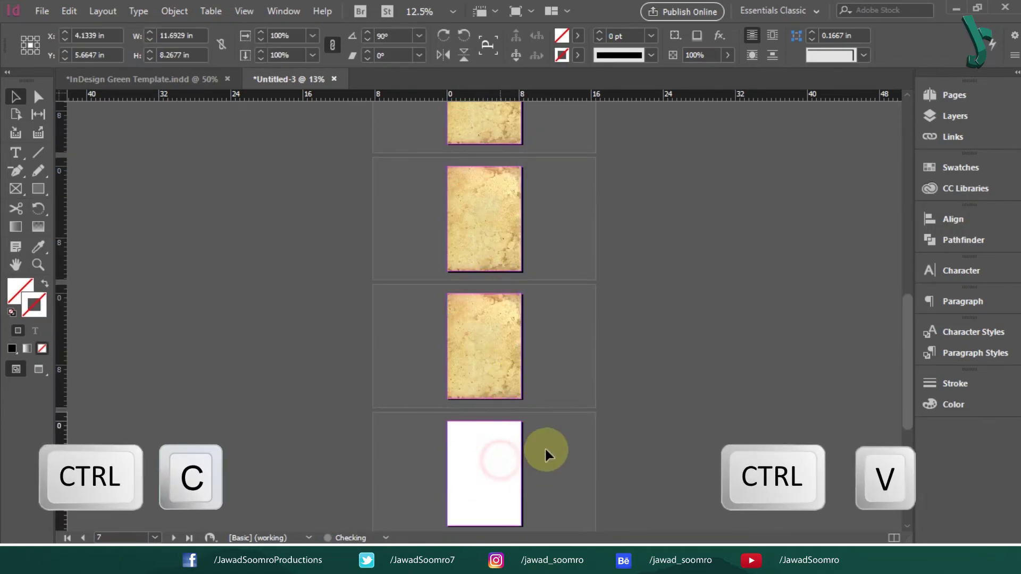
scroll(538, 448, down, 4)
key(ctrl+v)
key(ctrl+v)
Step: Select the stained paper images on the pages and lock them in position
click(478, 197)
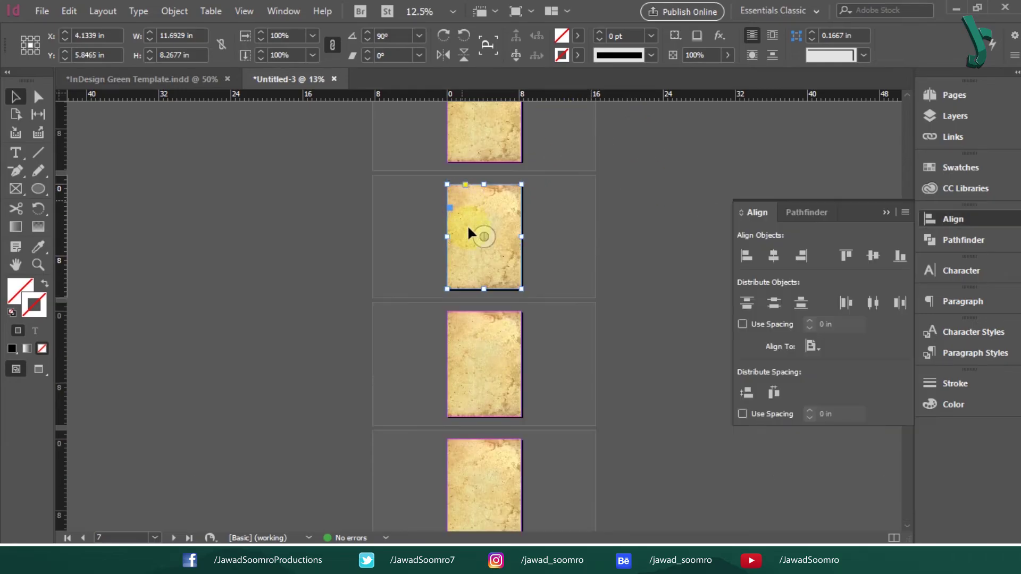
click(492, 347)
double_click(482, 468)
drag(582, 502, 543, 142)
click(477, 254)
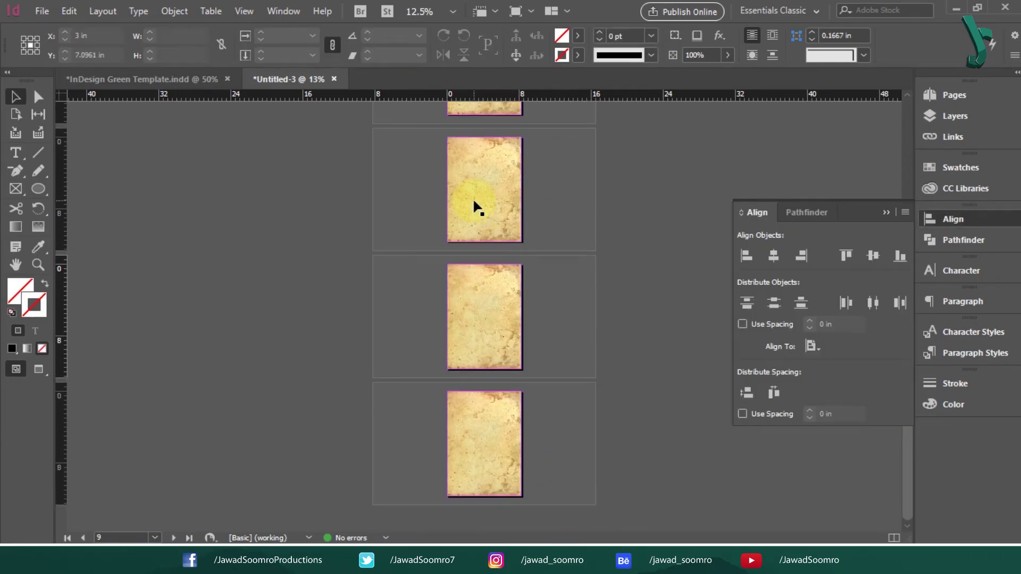
click(489, 444)
click(563, 379)
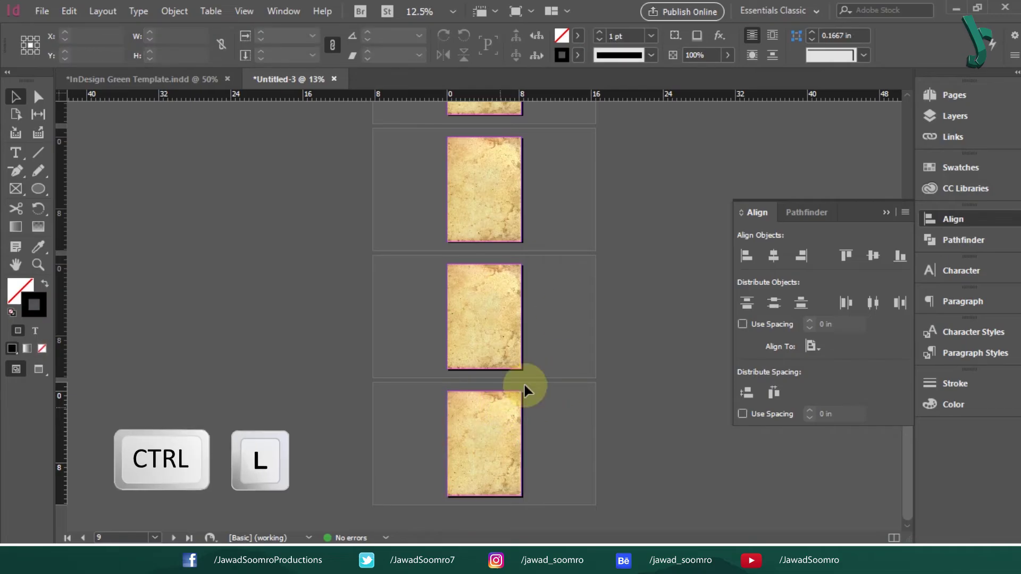
drag(534, 206, 549, 481)
drag(482, 187, 524, 403)
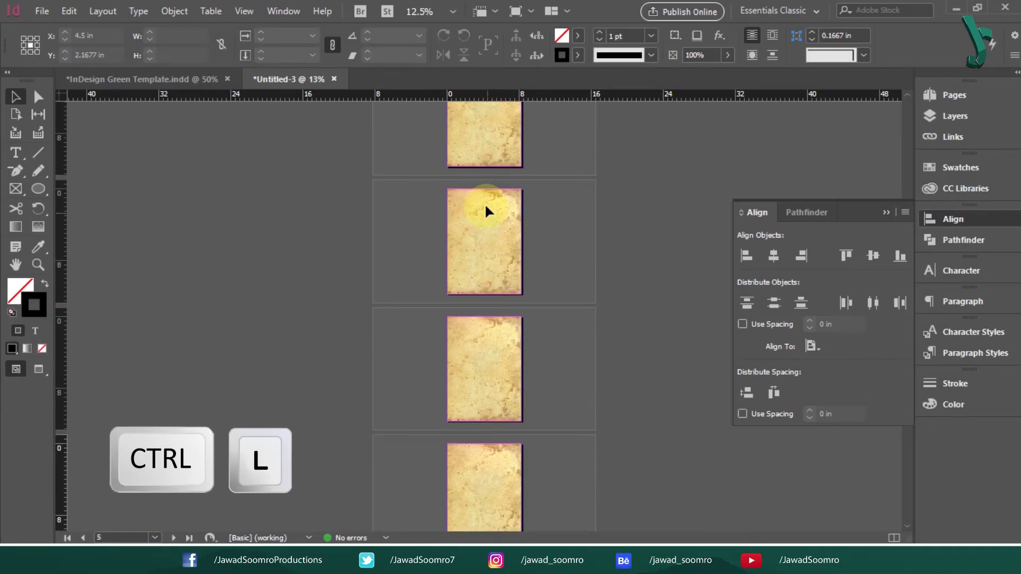
drag(486, 207, 490, 416)
Step: Save the document as Stained paper in the Documents library and check the saved file in File Explorer
click(40, 12)
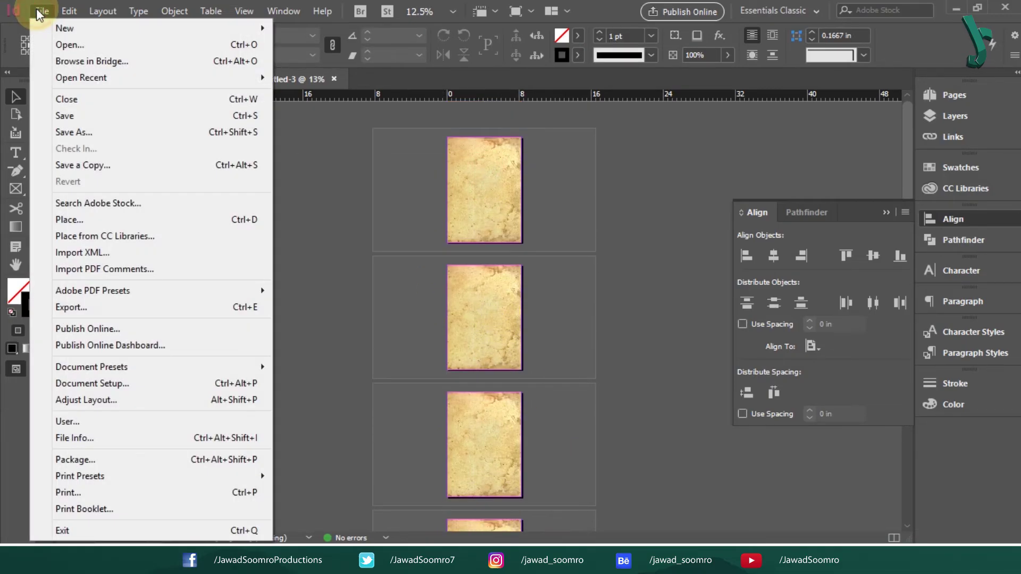
click(101, 132)
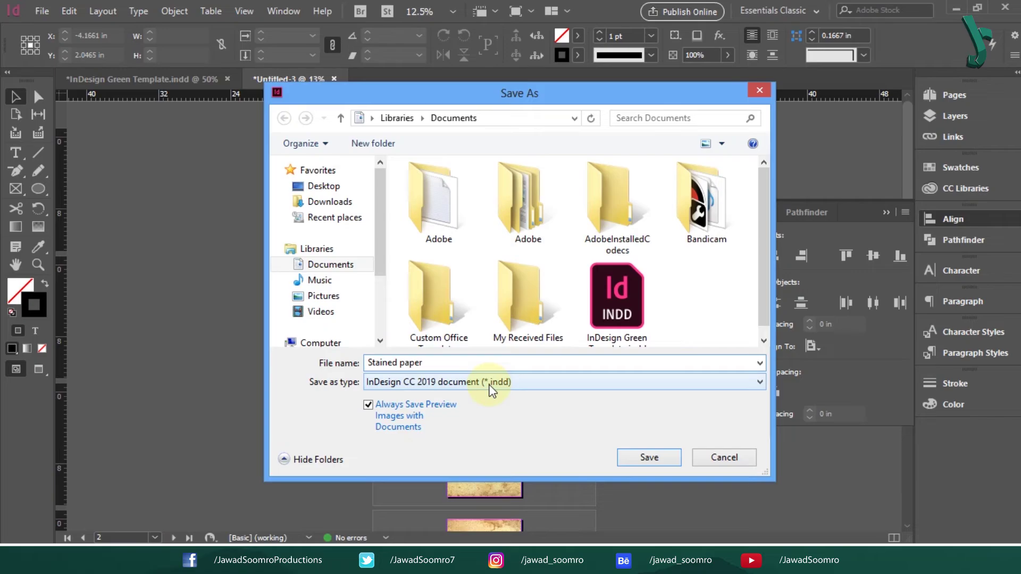
click(649, 457)
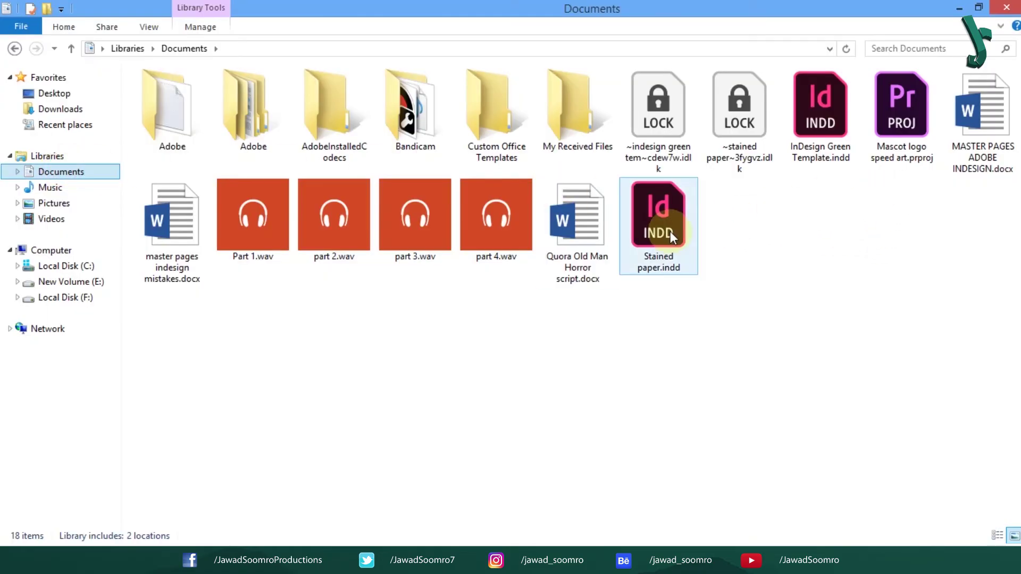
click(665, 232)
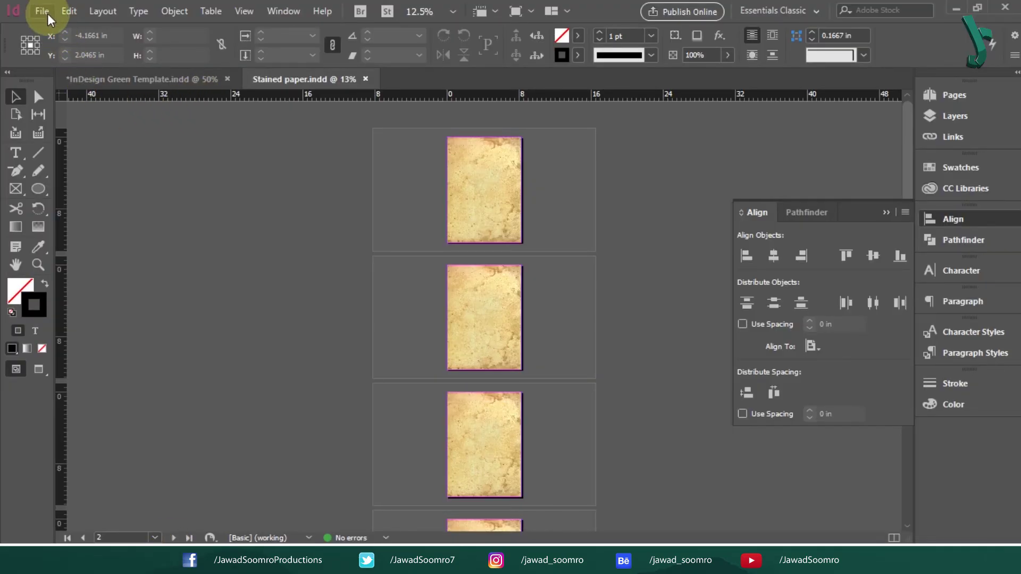
Step: Create another 10-page portrait document, 8.2677 by 11.6929 in, with inches as units and Facing Pages off
click(46, 14)
click(494, 226)
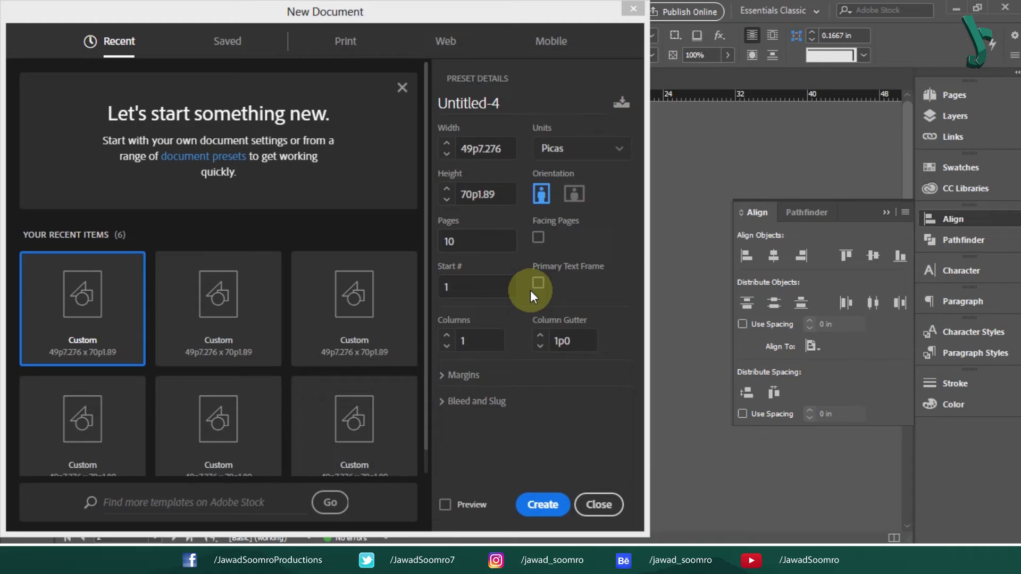
click(607, 151)
click(564, 223)
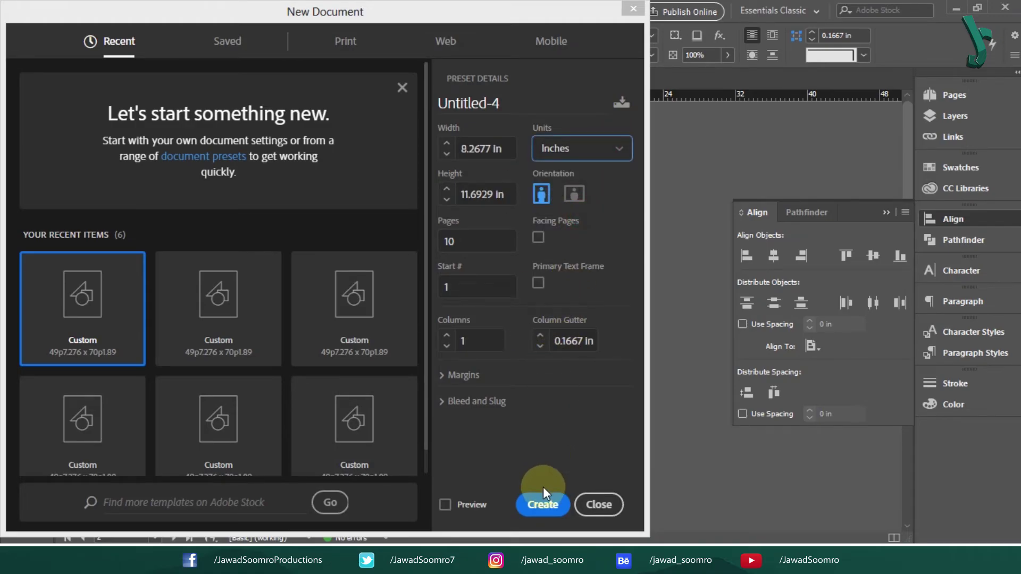
click(542, 503)
Step: Paste the stained paper image in place on A-Master and lock it
key(ctrl+minus)
key(ctrl+minus)
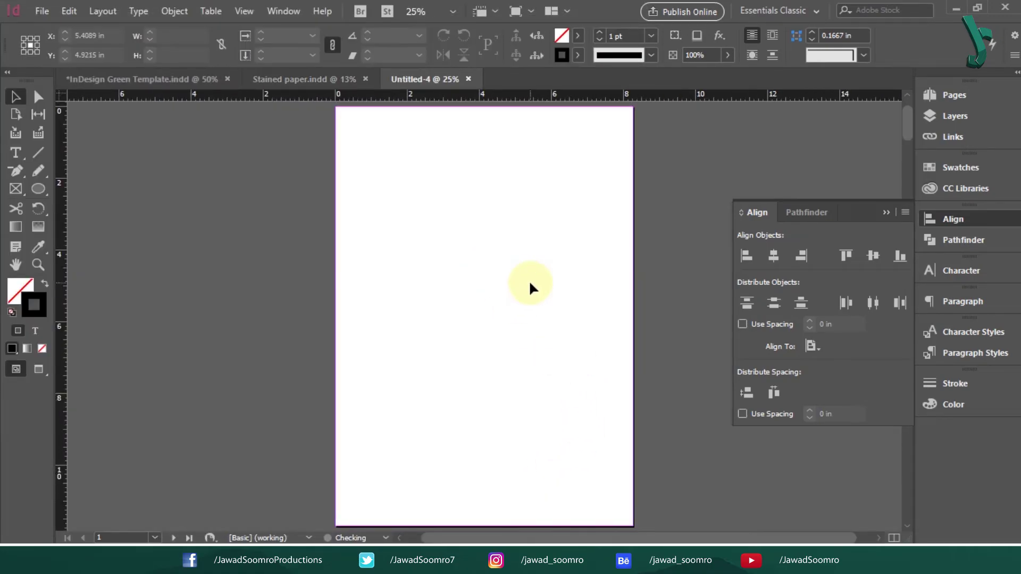
click(972, 101)
double_click(889, 135)
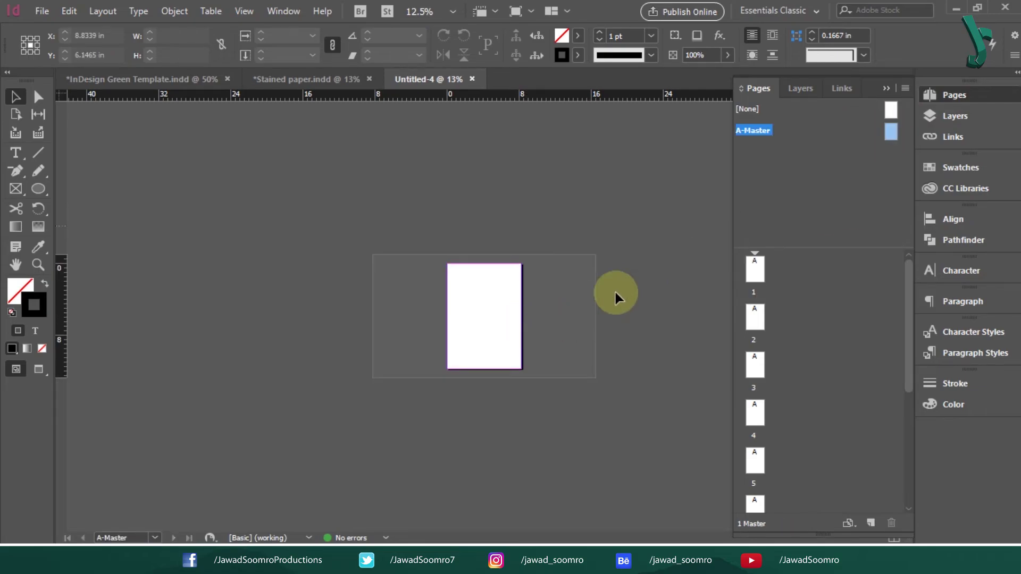
key(ctrl+alt+shift+v)
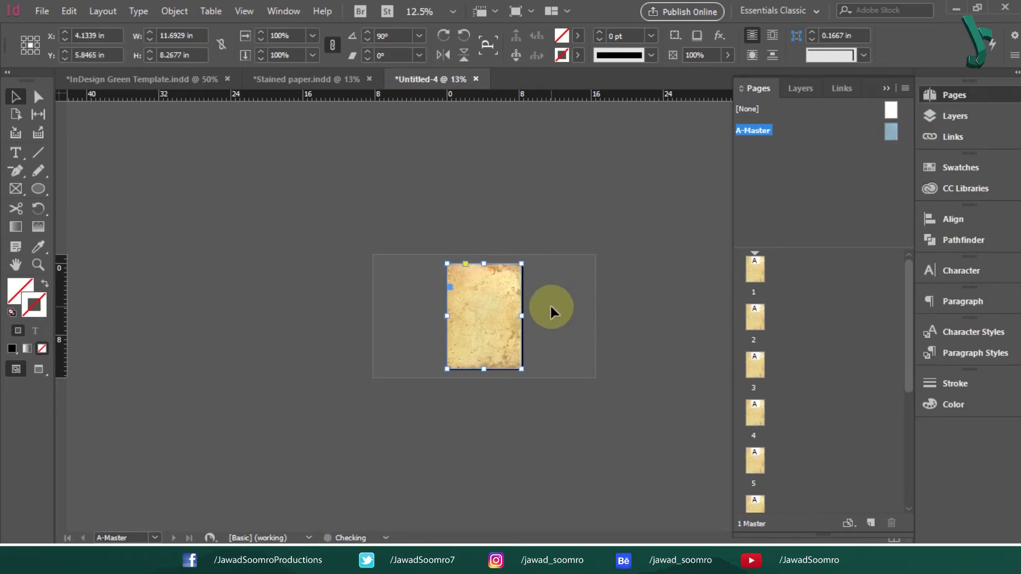
click(594, 273)
drag(400, 263, 537, 363)
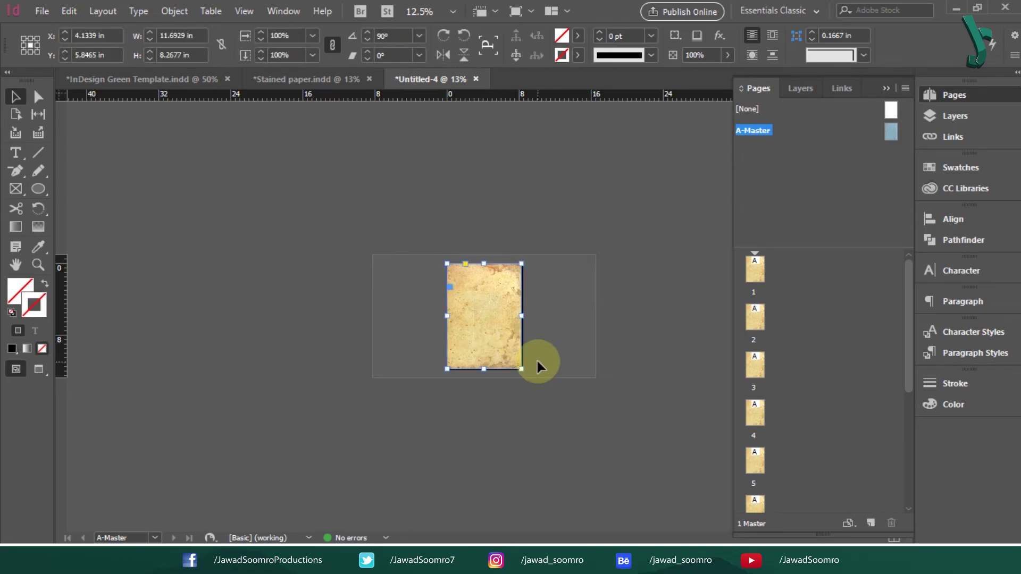
click(538, 363)
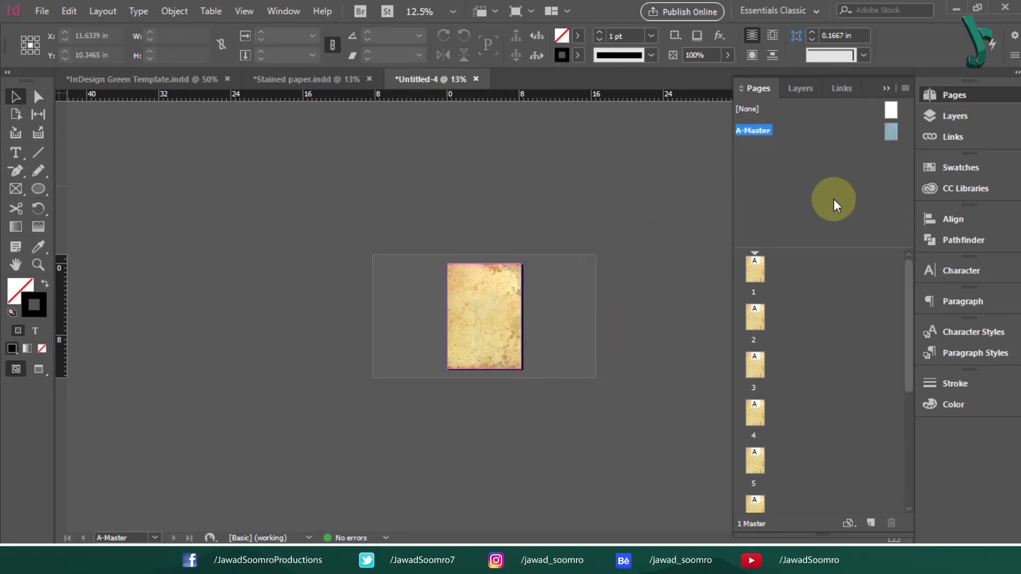
Step: Look through the document pages, examining the background they take from A-Master
double_click(757, 274)
click(548, 496)
drag(547, 496, 548, 205)
drag(542, 468, 554, 205)
drag(523, 449, 511, 212)
drag(475, 489, 484, 256)
click(449, 276)
click(485, 159)
scroll(508, 183, up, 15)
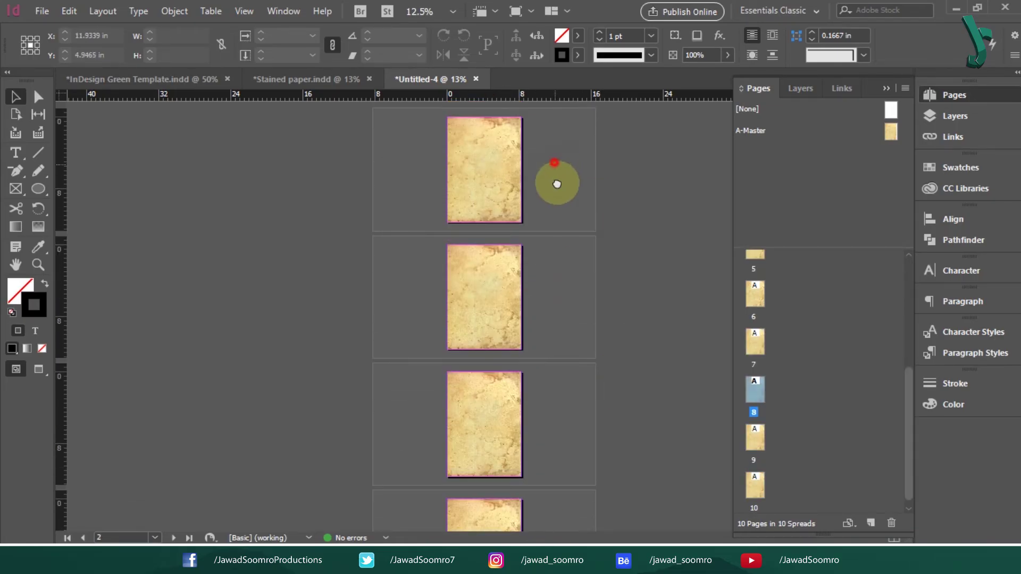
Step: Save the document as Stained paper Master pages in the Documents library
click(42, 11)
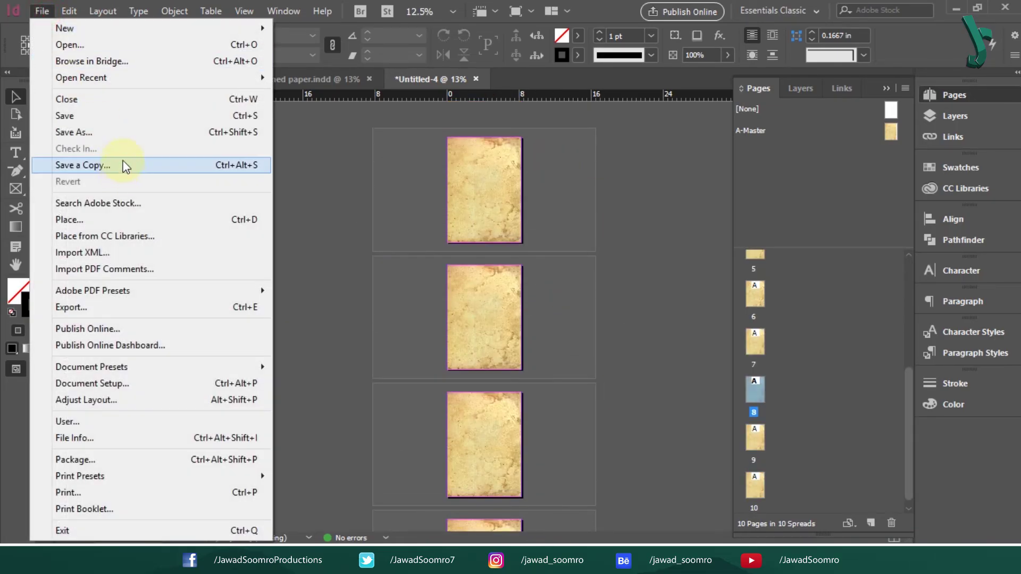
click(130, 133)
text(S)
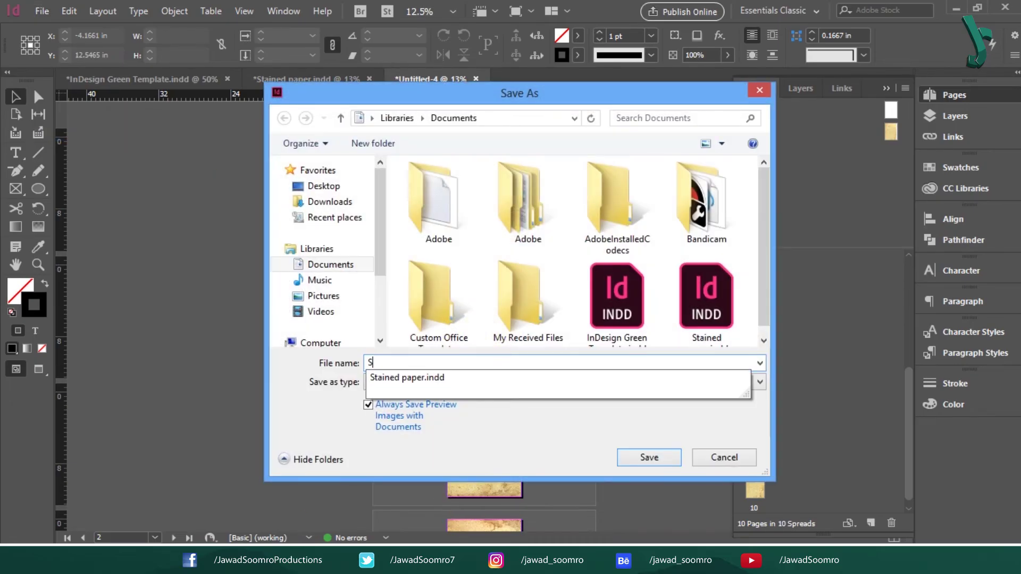
text(tained paper.)
key(BackSpace)
text(Master pa)
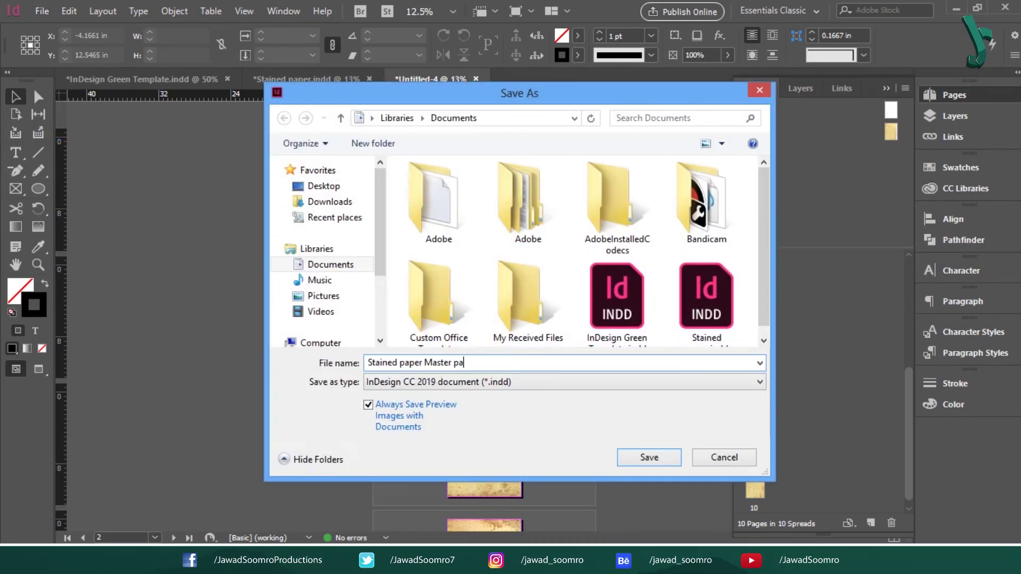
text(ges)
click(649, 458)
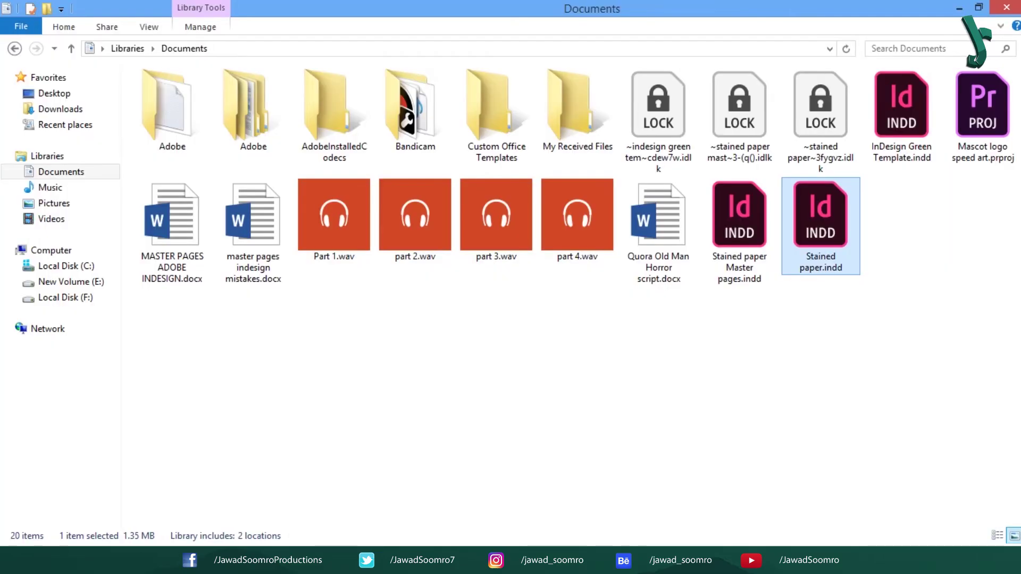
Step: Compare the file sizes of Stained paper Master pages.indd and Stained paper.indd in File Explorer
click(764, 221)
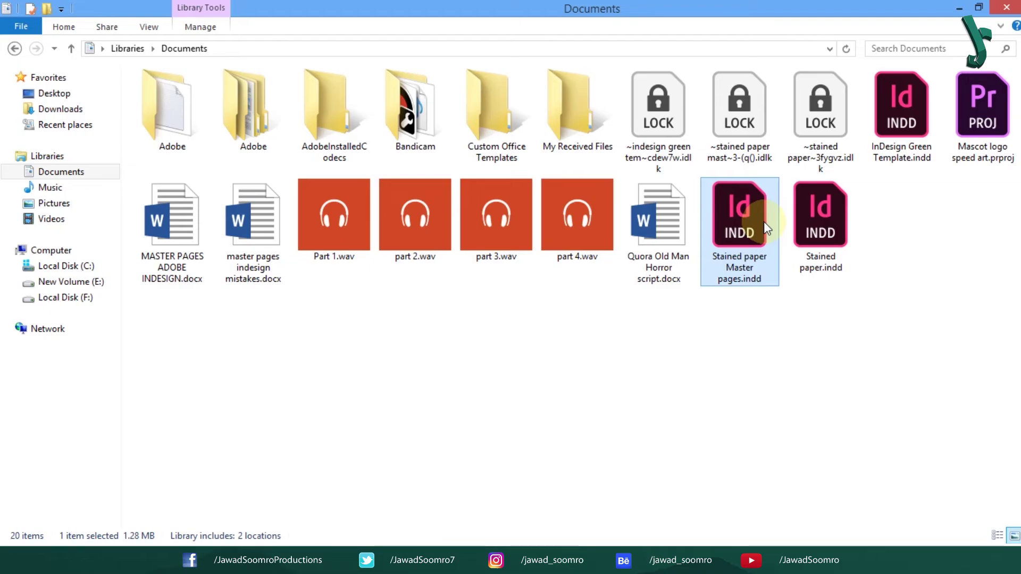
click(818, 231)
click(721, 237)
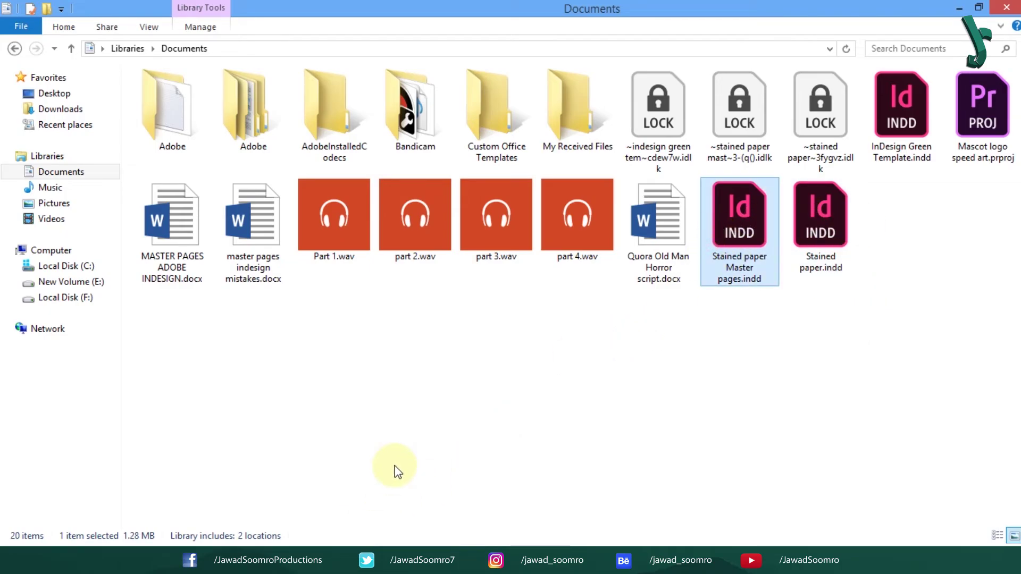
click(827, 224)
click(728, 235)
click(872, 204)
click(746, 203)
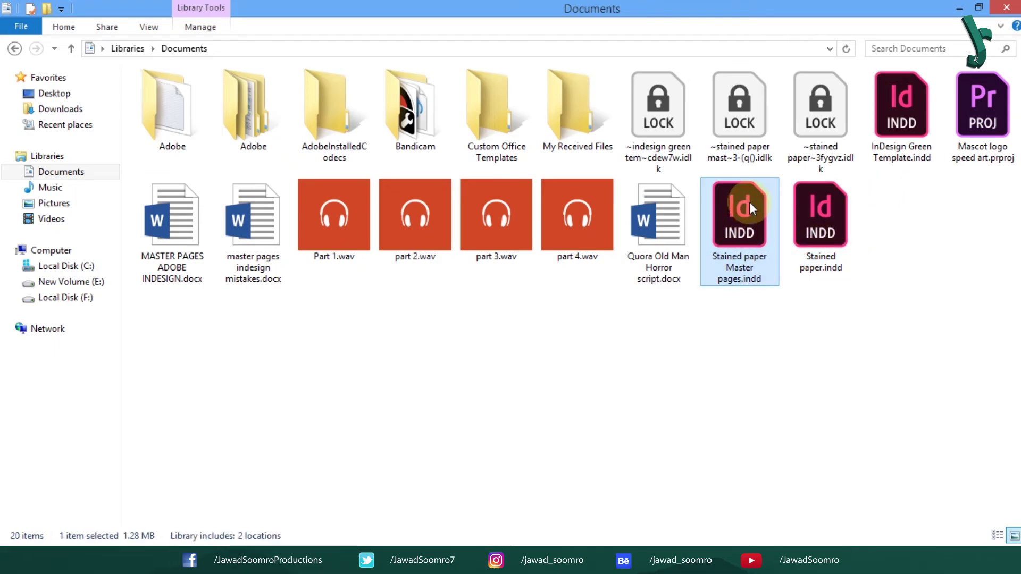
click(854, 204)
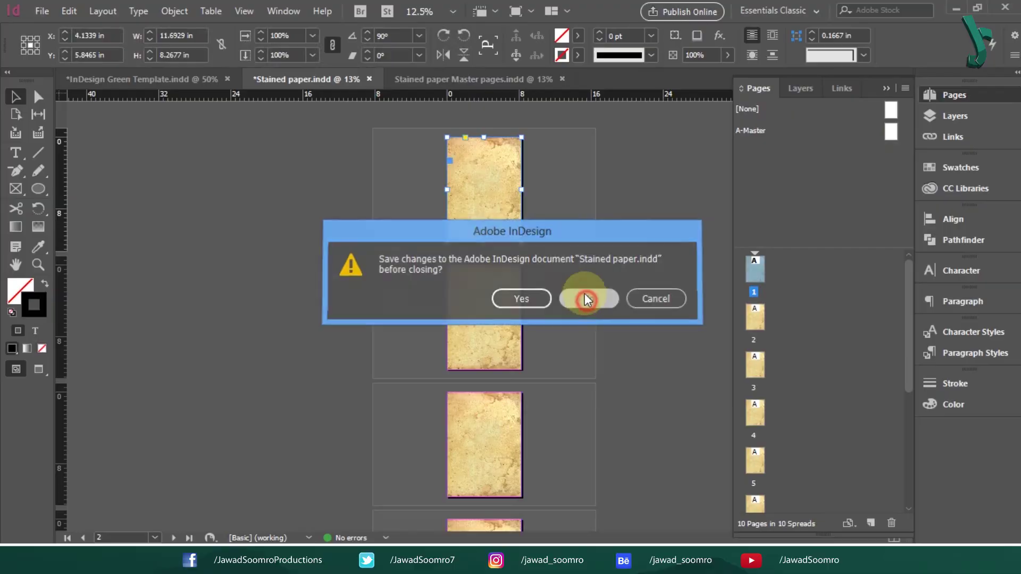
Step: Close Stained paper.indd without saving its changes and open A-Master of Stained paper Master pages.indd, fitted to the window
click(586, 296)
double_click(890, 131)
key(ctrl+0)
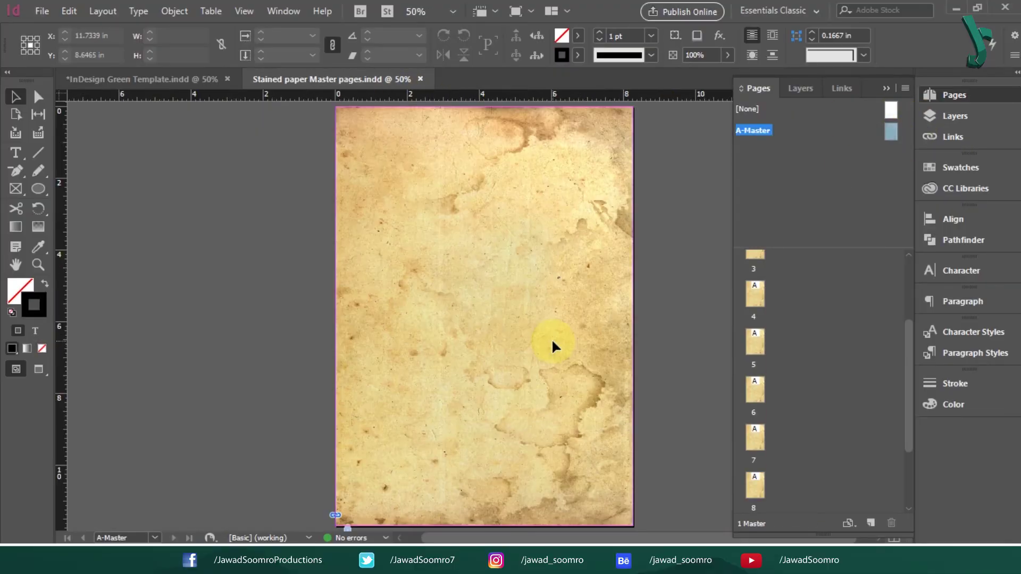
Step: Add a text frame near the top of A-Master reading "ELEMENT 1" in Cardo Bold
click(16, 152)
drag(360, 140, 568, 176)
text(ELEMENT 1)
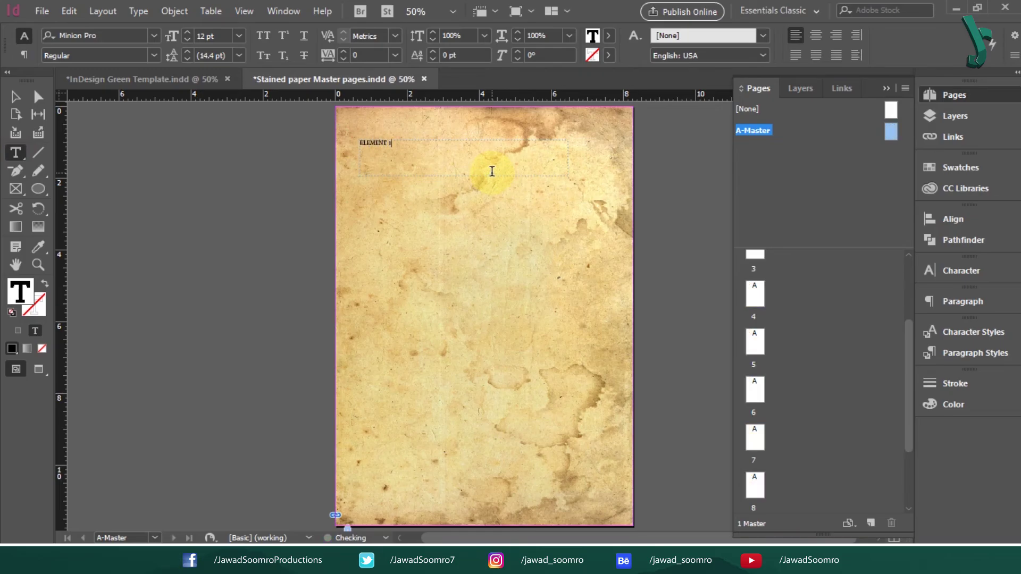
key(ctrl+a)
click(91, 35)
text(cardo)
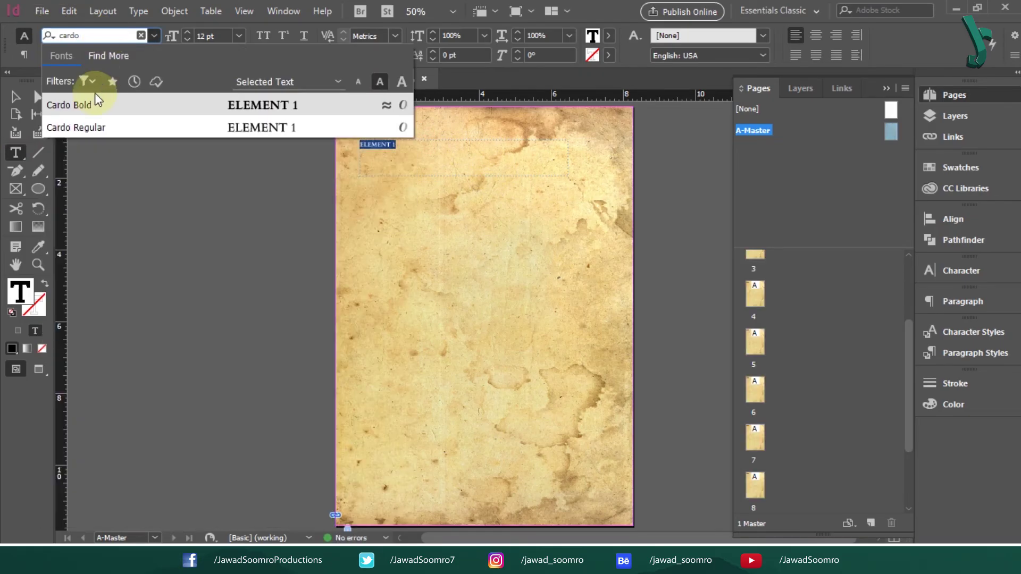
click(99, 101)
Step: Enlarge the "ELEMENT 1" text to a heading size that nearly fills its frame's width
click(240, 36)
click(228, 243)
click(16, 97)
double_click(398, 156)
key(ctrl+a)
click(240, 36)
click(229, 256)
click(19, 98)
click(470, 407)
scroll(470, 400, down, 2)
scroll(452, 271, up, 1)
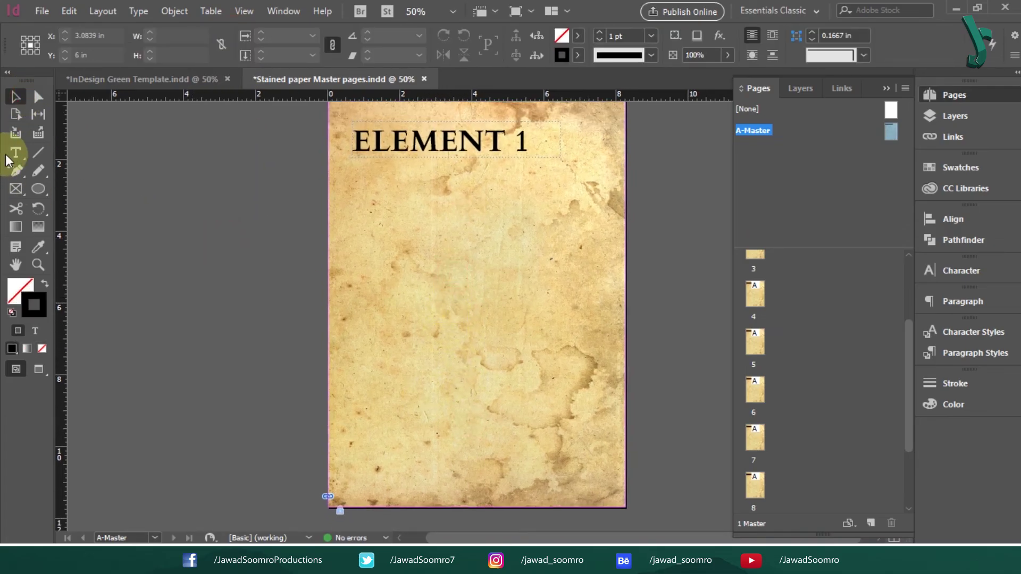
click(14, 153)
key(p)
key(a)
key(g)
key(e)
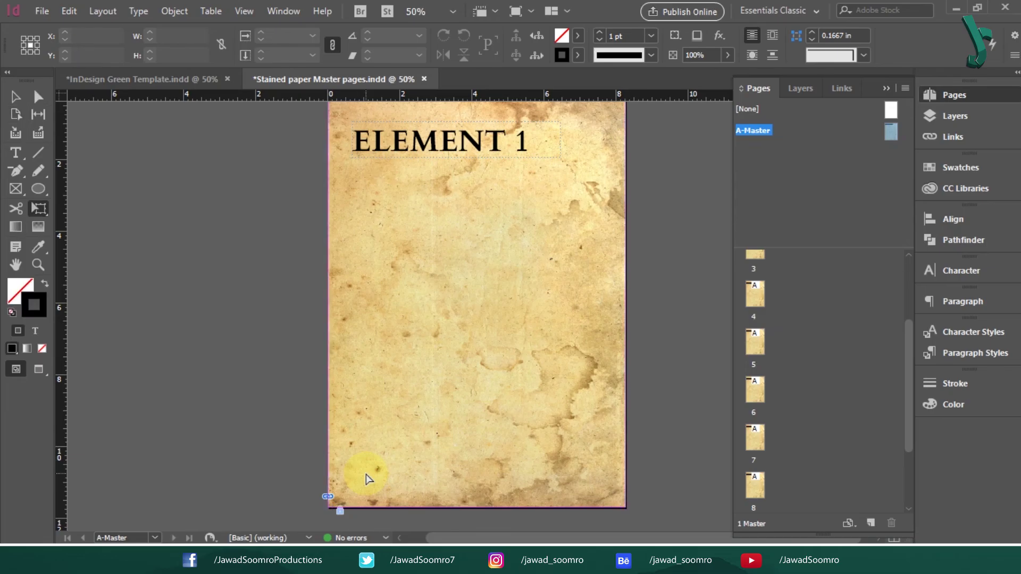
click(16, 96)
click(286, 421)
Step: Add a text frame on the lower part of A-Master reading "Page | 1" and set it in Cardo Bold
scroll(354, 507, down, 1)
click(15, 154)
drag(330, 322, 448, 372)
text(Page | 1)
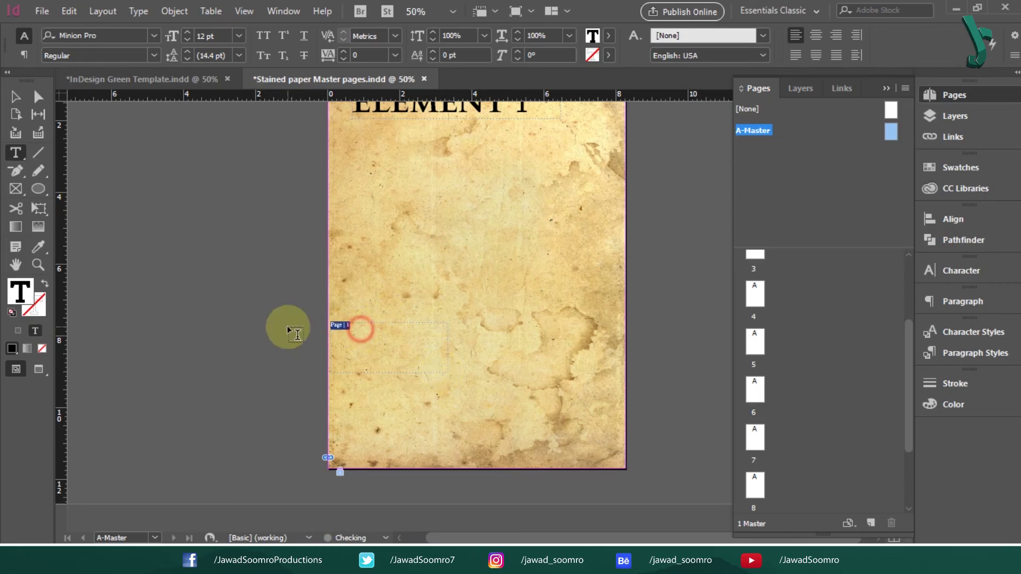
click(126, 35)
text(cardo)
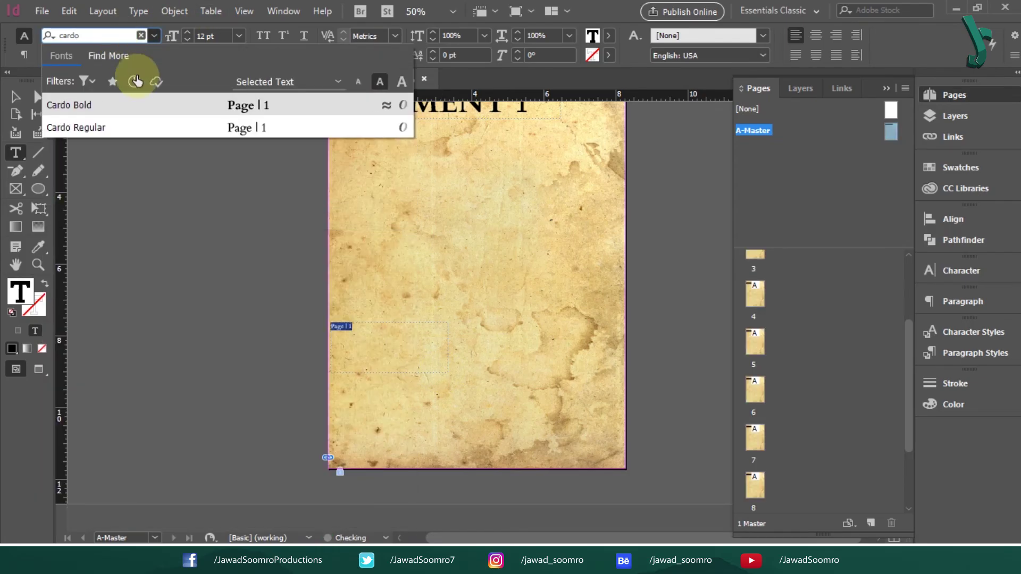
click(141, 104)
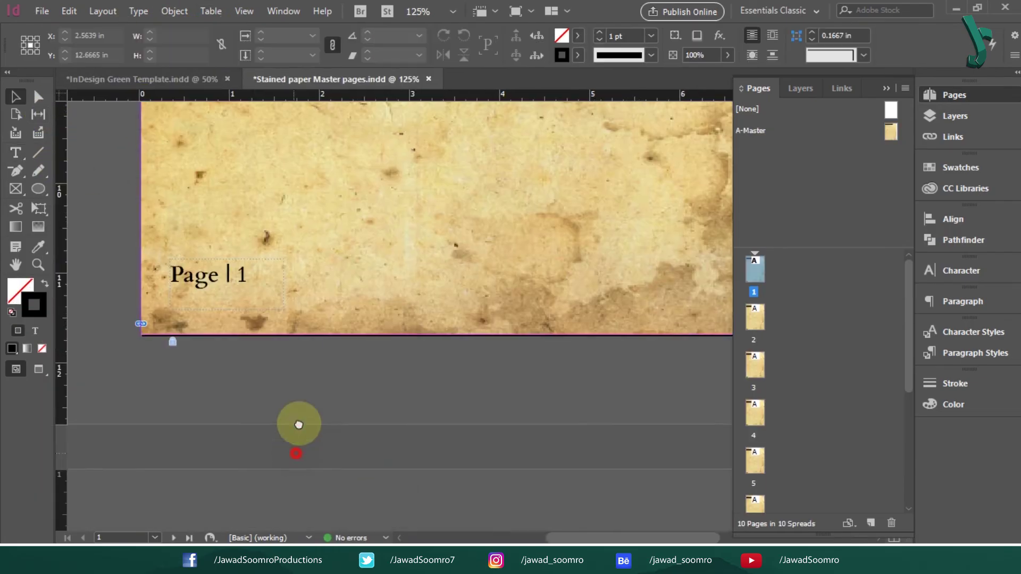
Step: Examine the page number in the footer of successive document pages, including pages 2, 3, 5, 6, 9 and 10
scroll(358, 234, down, 10)
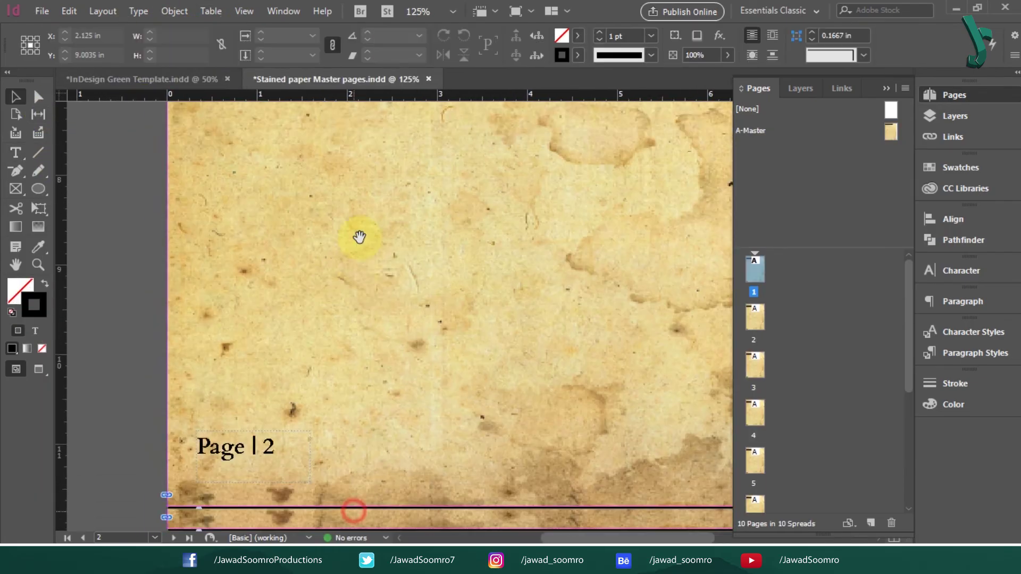
double_click(755, 365)
double_click(760, 463)
scroll(760, 466, down, 3)
double_click(760, 348)
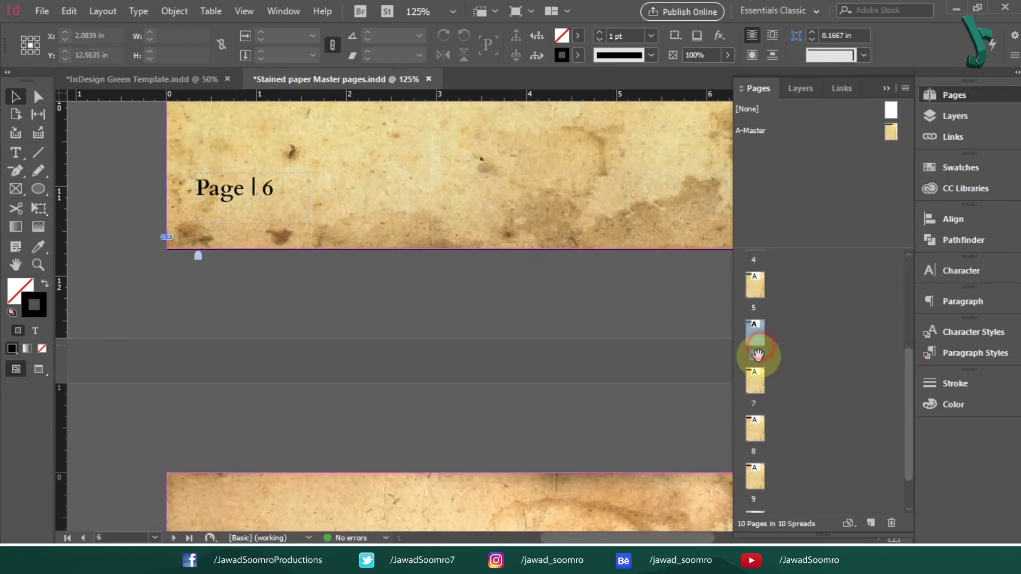
double_click(760, 474)
drag(909, 476, 908, 500)
double_click(760, 481)
drag(908, 431, 907, 318)
double_click(755, 270)
double_click(754, 322)
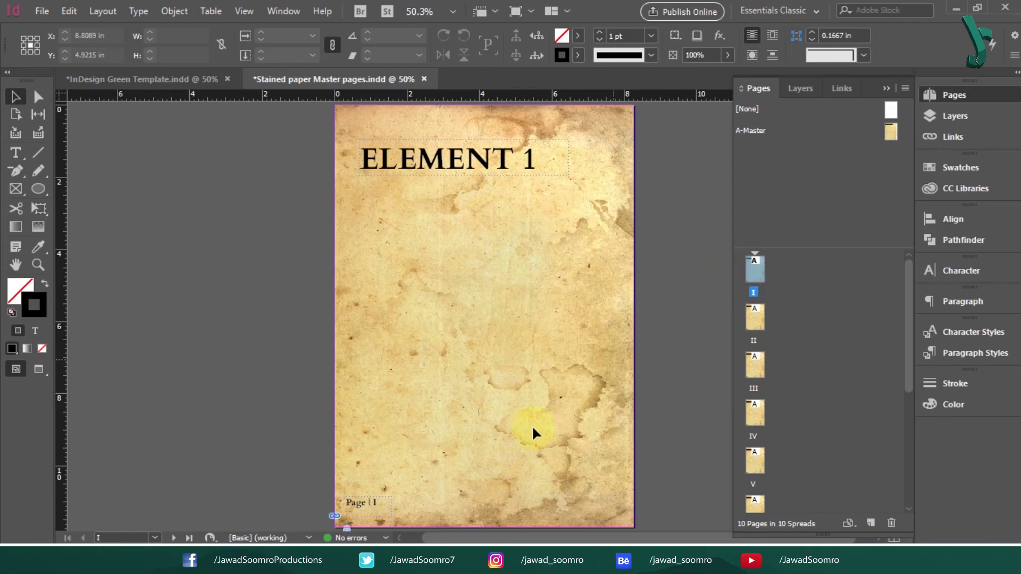
Step: Examine the Roman-numeral page numbers in the footers from page III through the last page
double_click(755, 366)
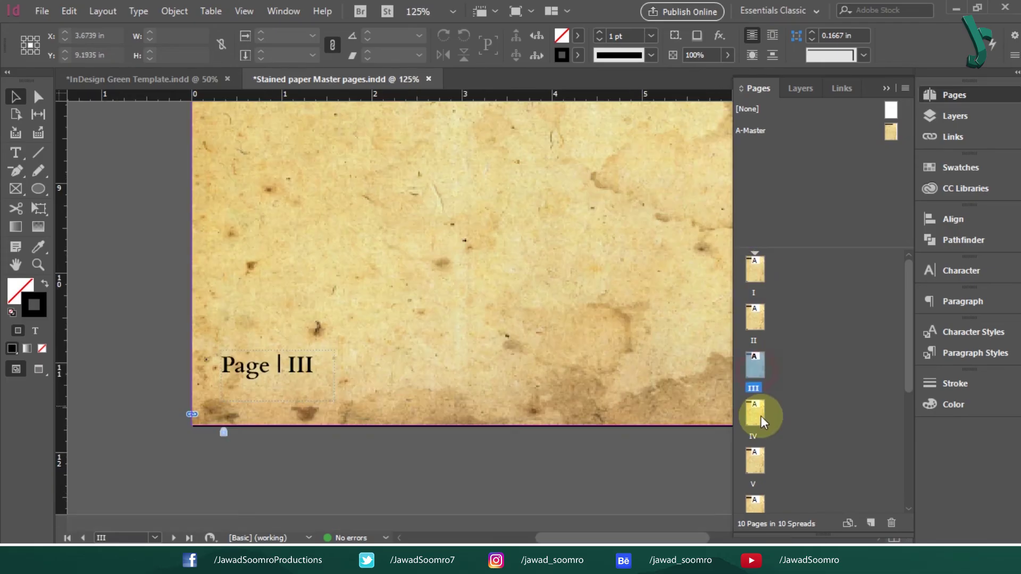
double_click(761, 416)
double_click(762, 463)
double_click(764, 502)
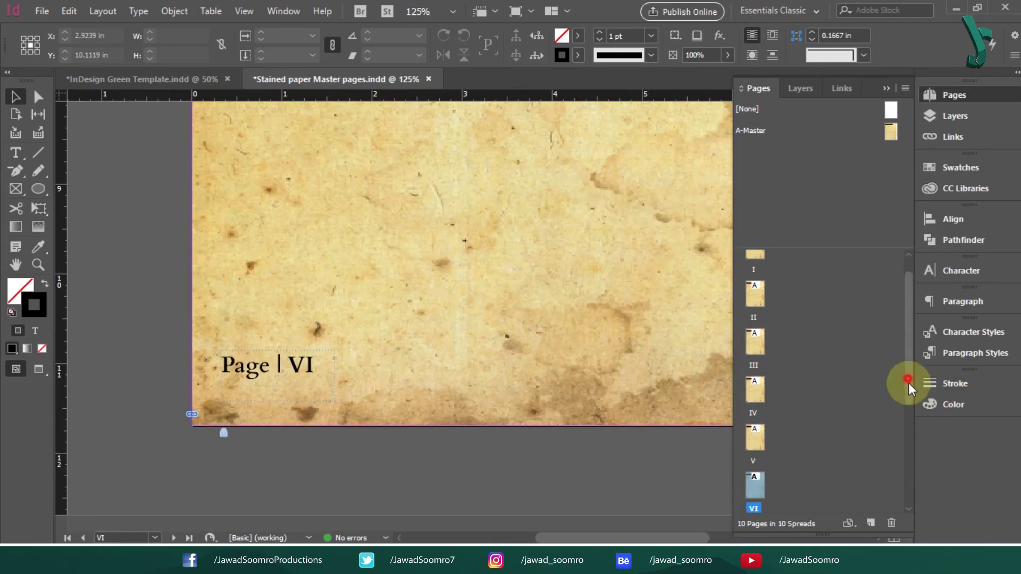
drag(908, 378, 908, 480)
double_click(754, 357)
double_click(757, 410)
double_click(755, 452)
double_click(754, 496)
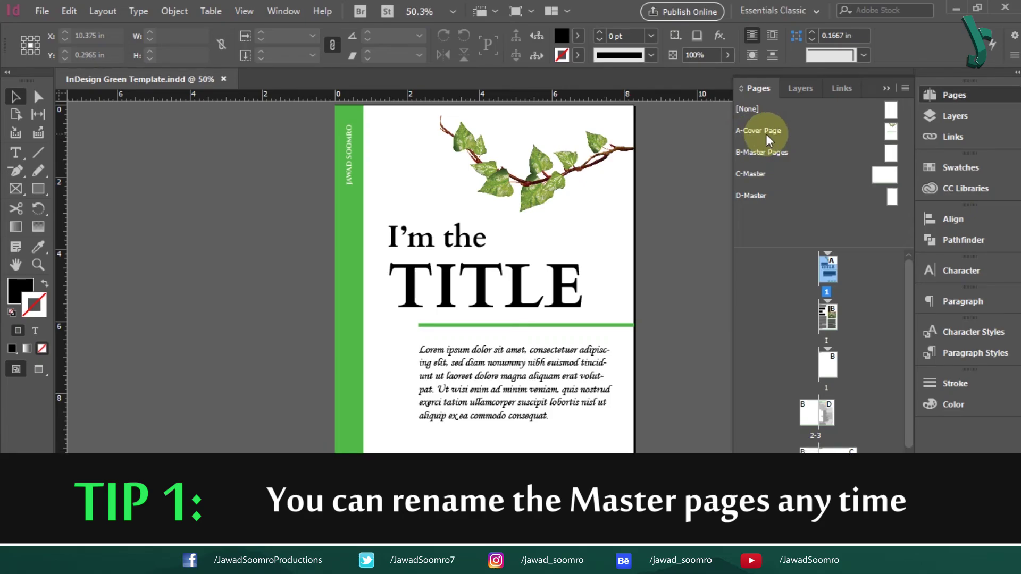
Step: Rename the A-Cover Page master of InDesign Green Template.indd to "Book Cover"
right_click(897, 127)
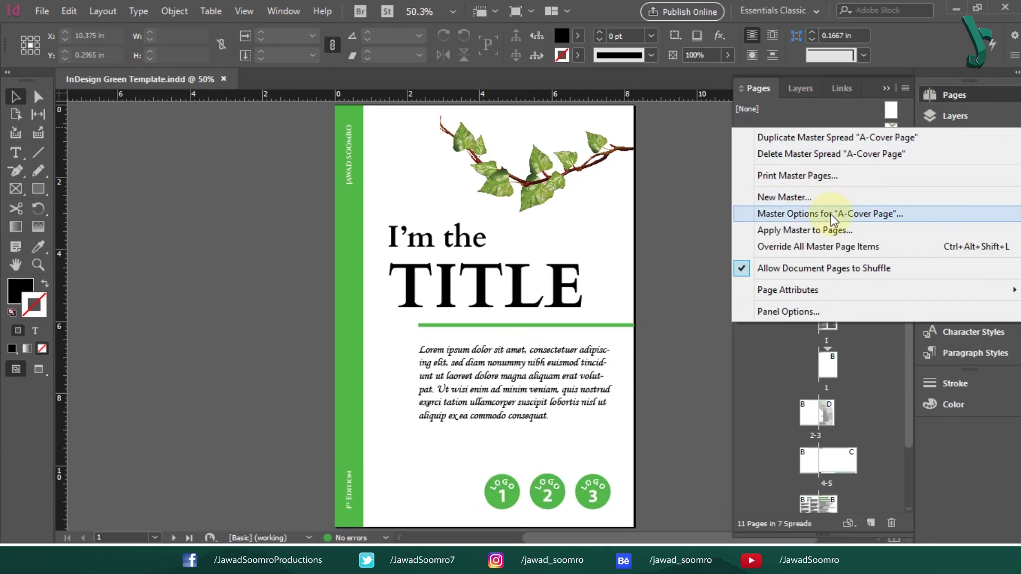
click(830, 214)
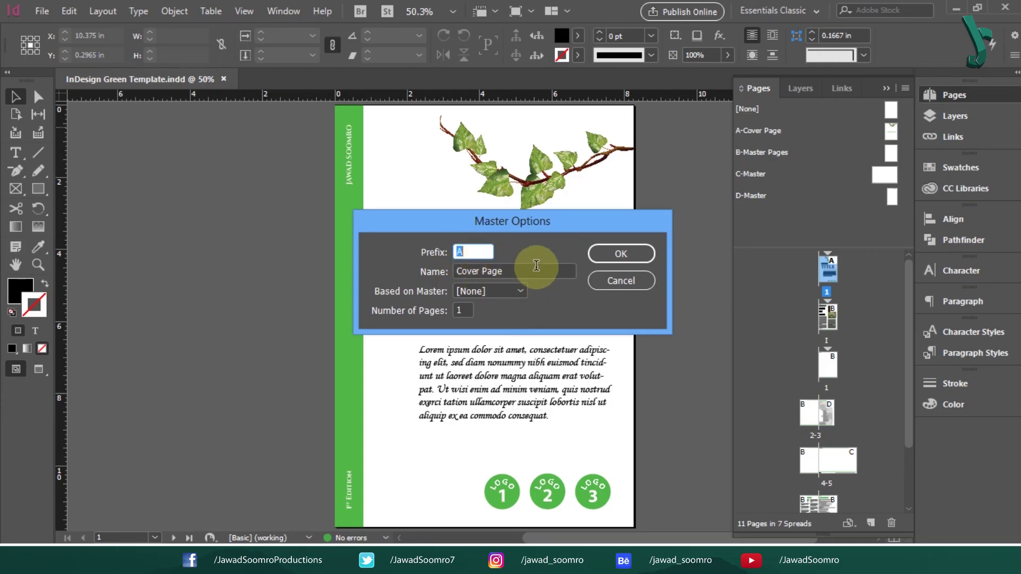
drag(538, 264, 455, 270)
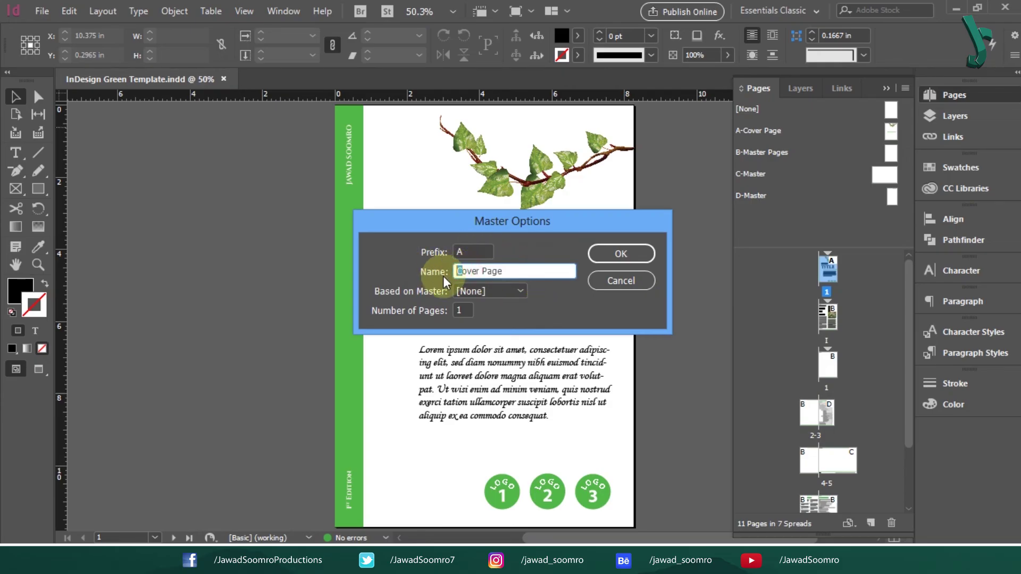
text(Book)
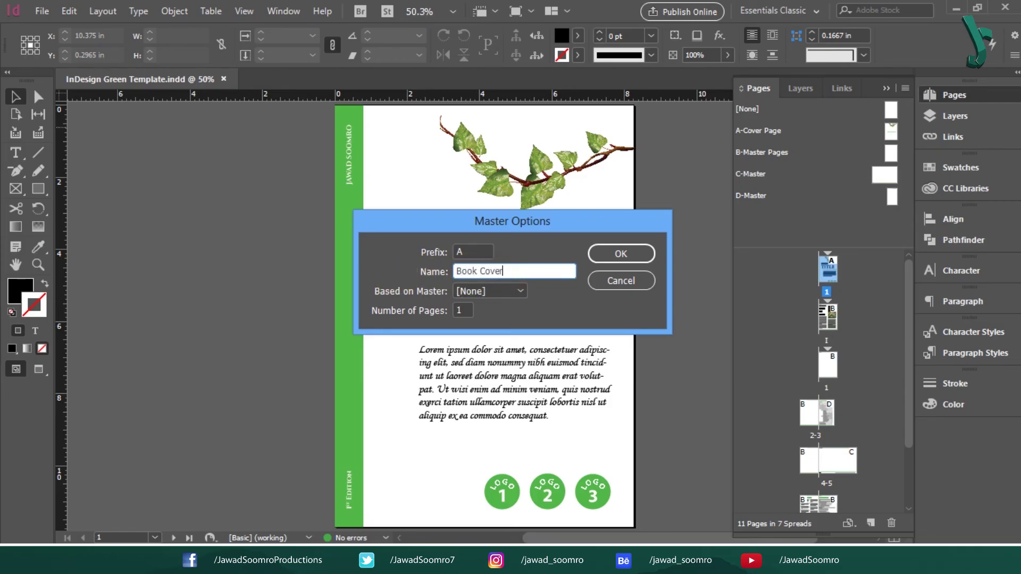
click(630, 254)
Step: Rename the B-Master Pages master to "Chapter pages"
right_click(886, 154)
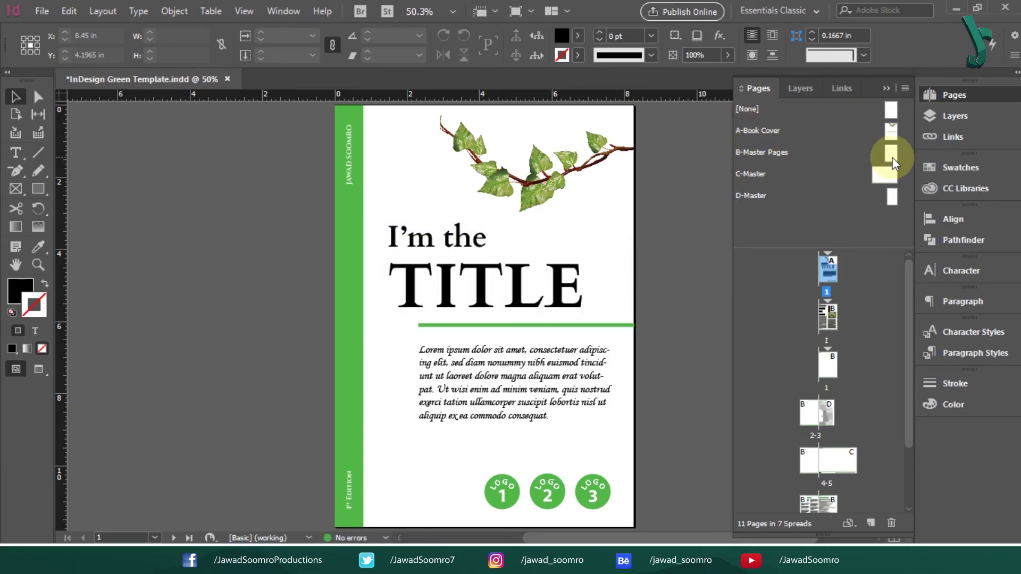
click(820, 244)
triple_click(511, 272)
text(Chapter pages)
key(Return)
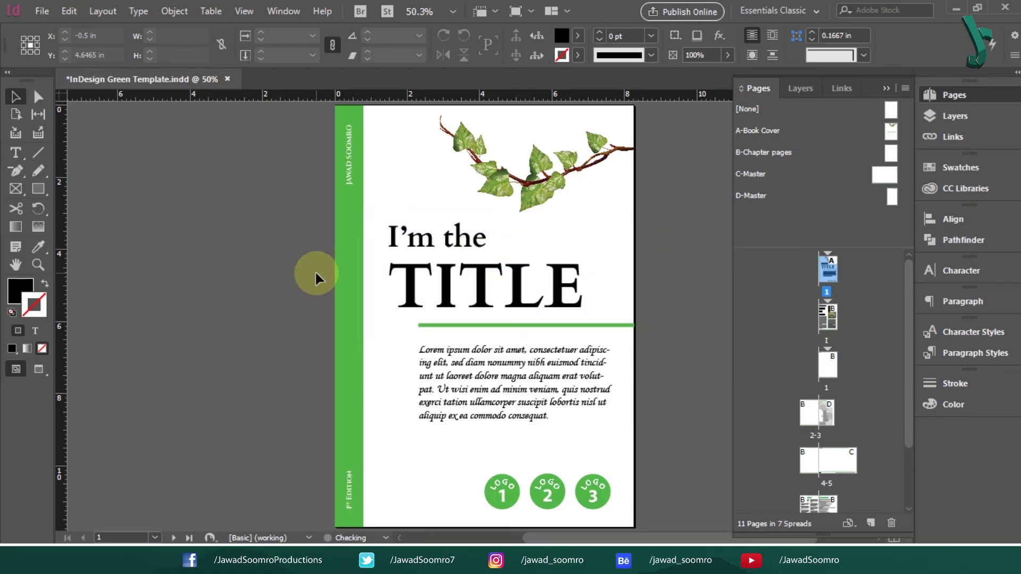
Step: Rename the C-Master master to "Landscape page"
right_click(886, 178)
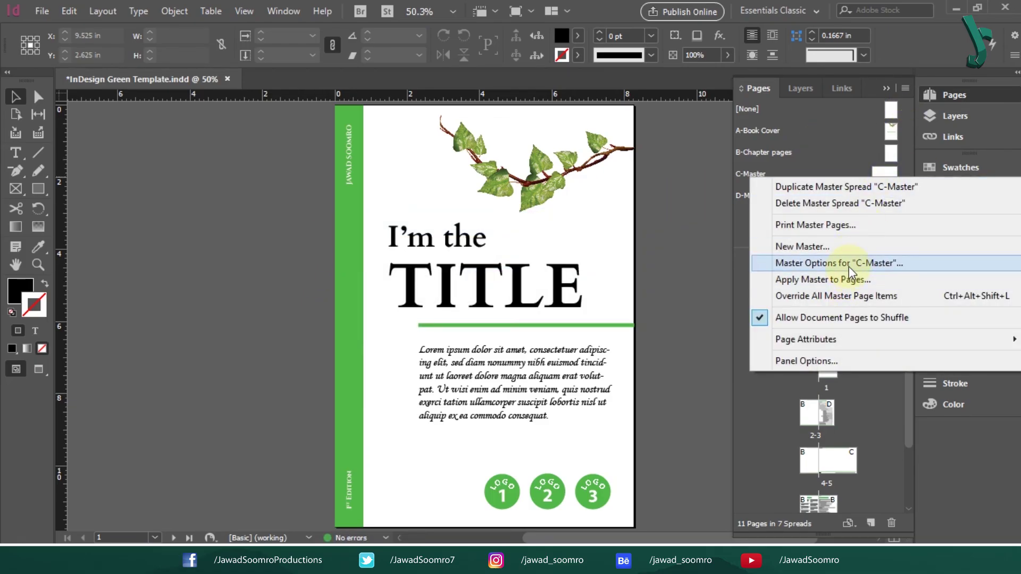
click(848, 267)
triple_click(493, 272)
text(Lands)
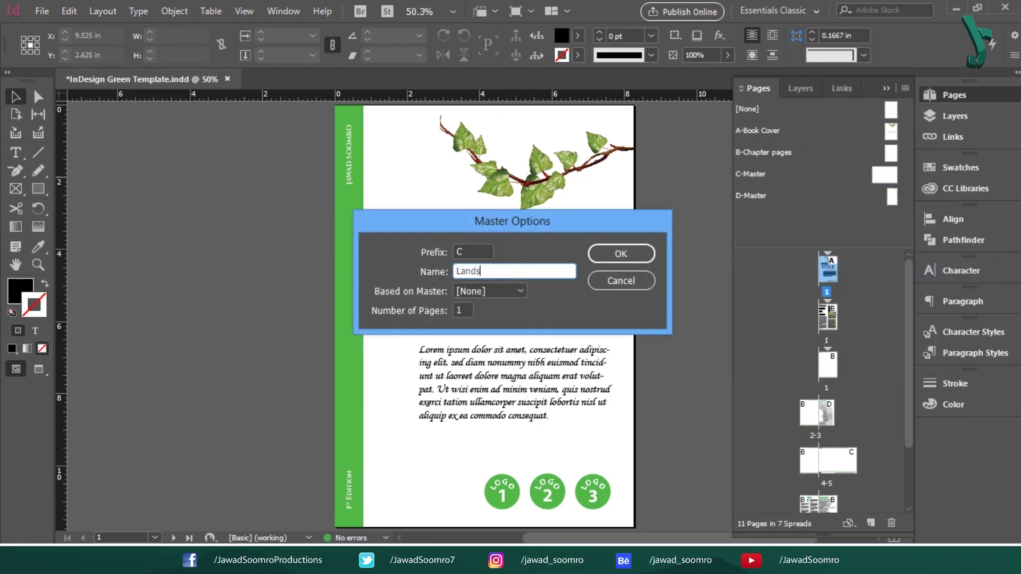
text(cape oa)
key(BackSpace)
key(BackSpace)
text(page)
key(Return)
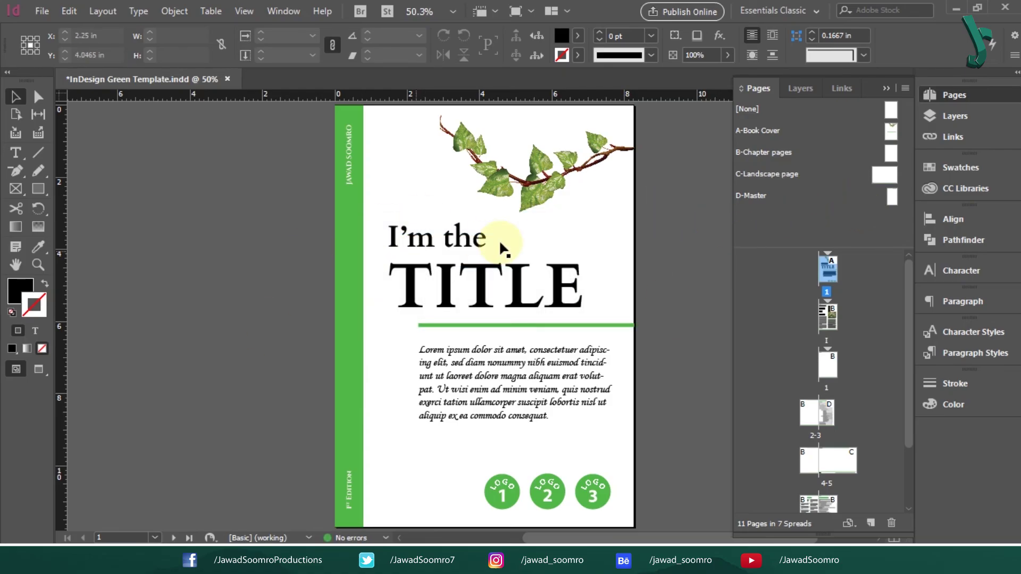
Step: Collapse the page list, look over the References and Glossary spread on pages 6 and 7, and return to the cover page
click(887, 89)
drag(908, 127, 901, 426)
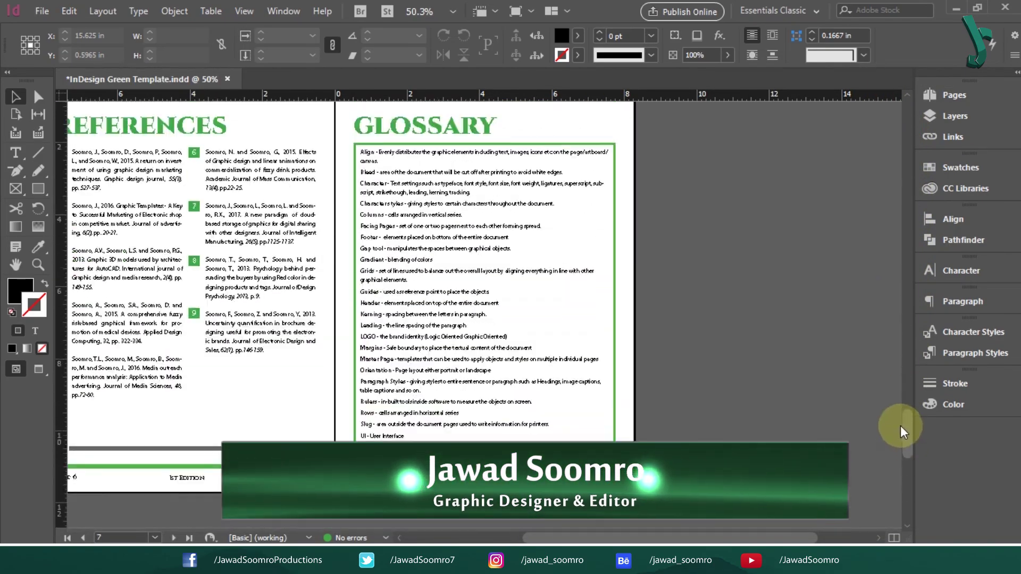
drag(622, 538, 566, 537)
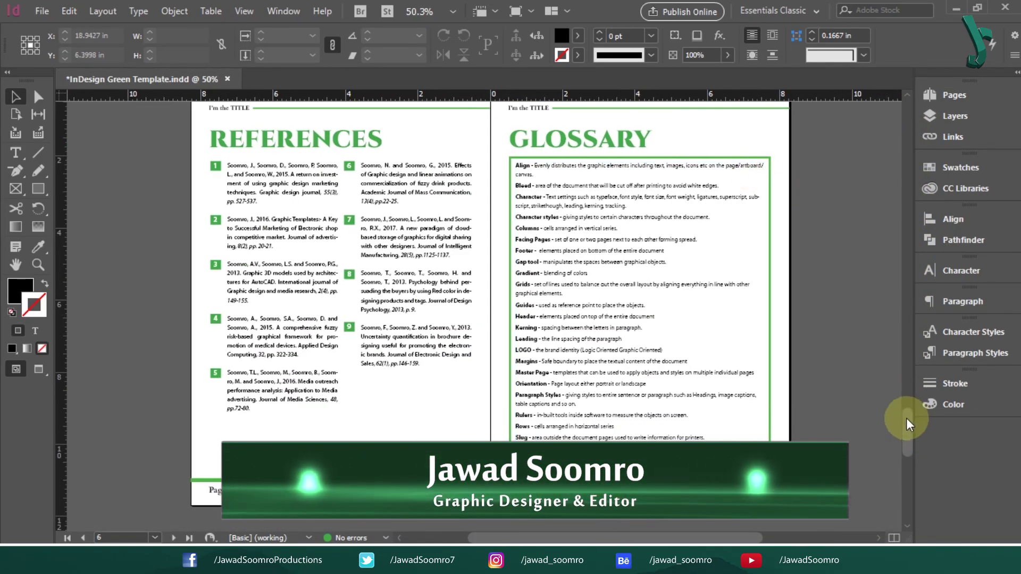
drag(906, 423, 901, 420)
drag(691, 539, 753, 538)
click(819, 348)
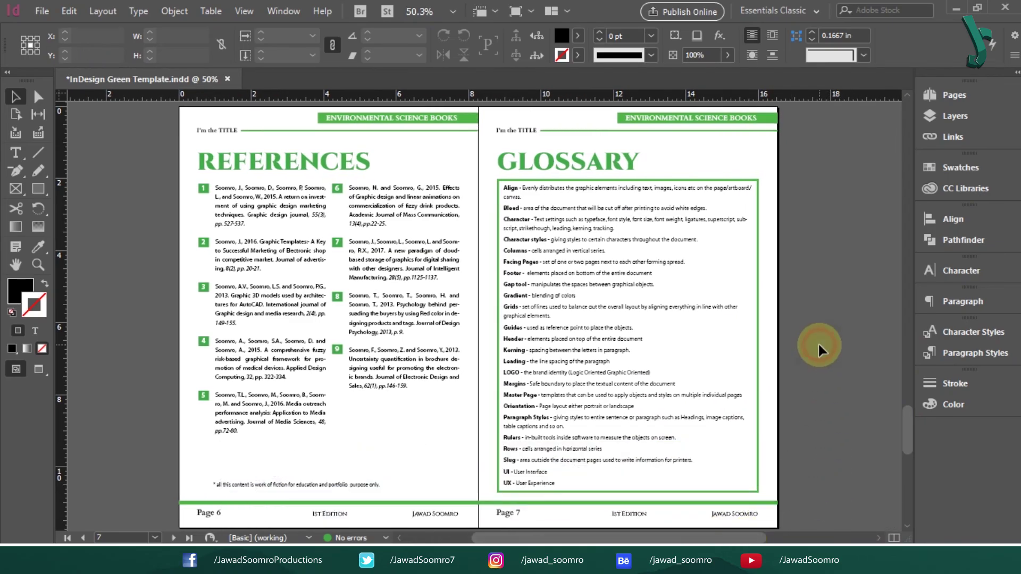
drag(908, 420, 928, 113)
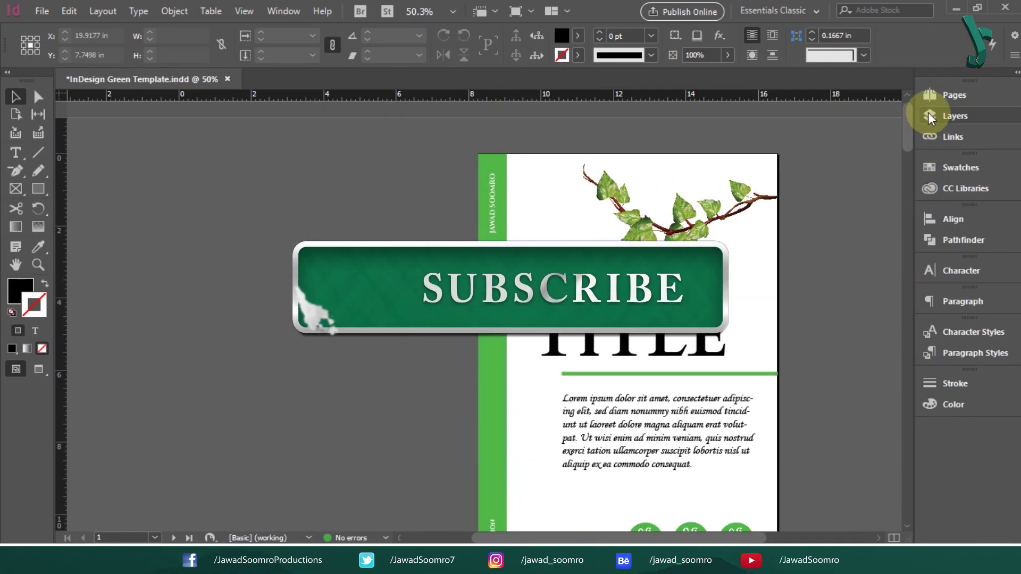